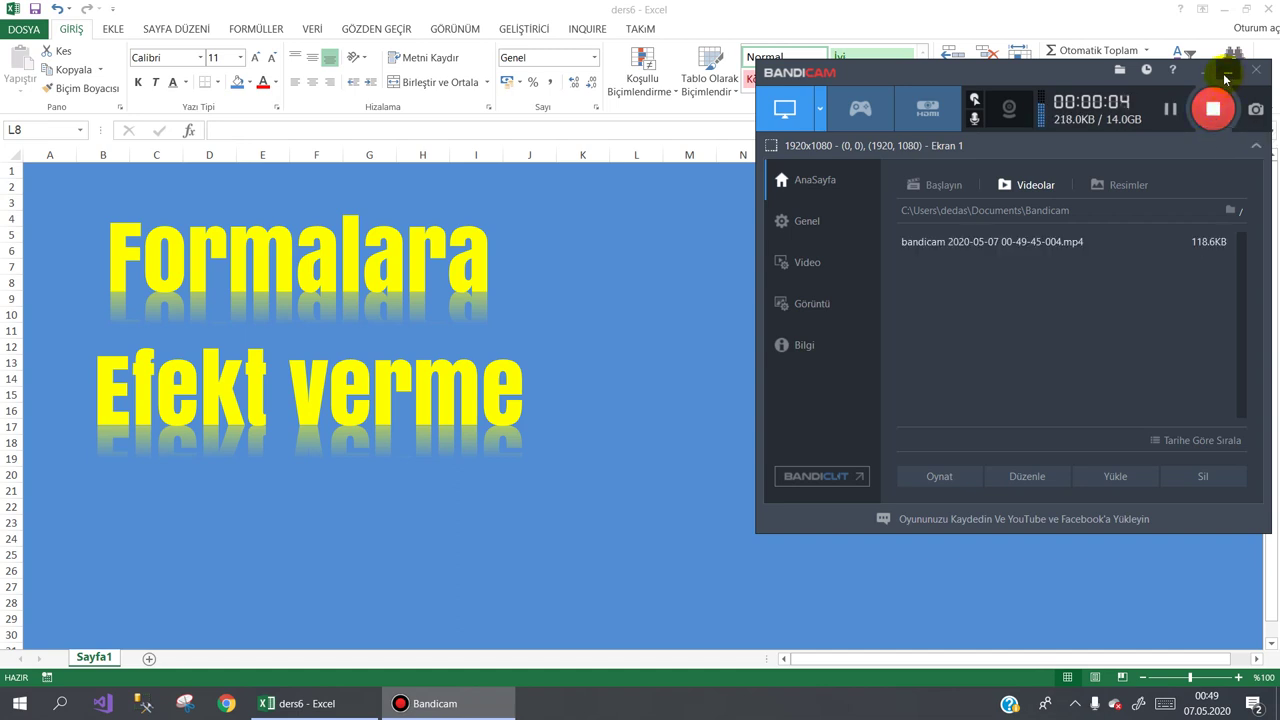
Move the Bandicam recorder window up and minimize it so the Excel workbook shows
{"action": "left_click_drag", "start_coordinate": [1013, 70], "coordinate": [1016, 21]}
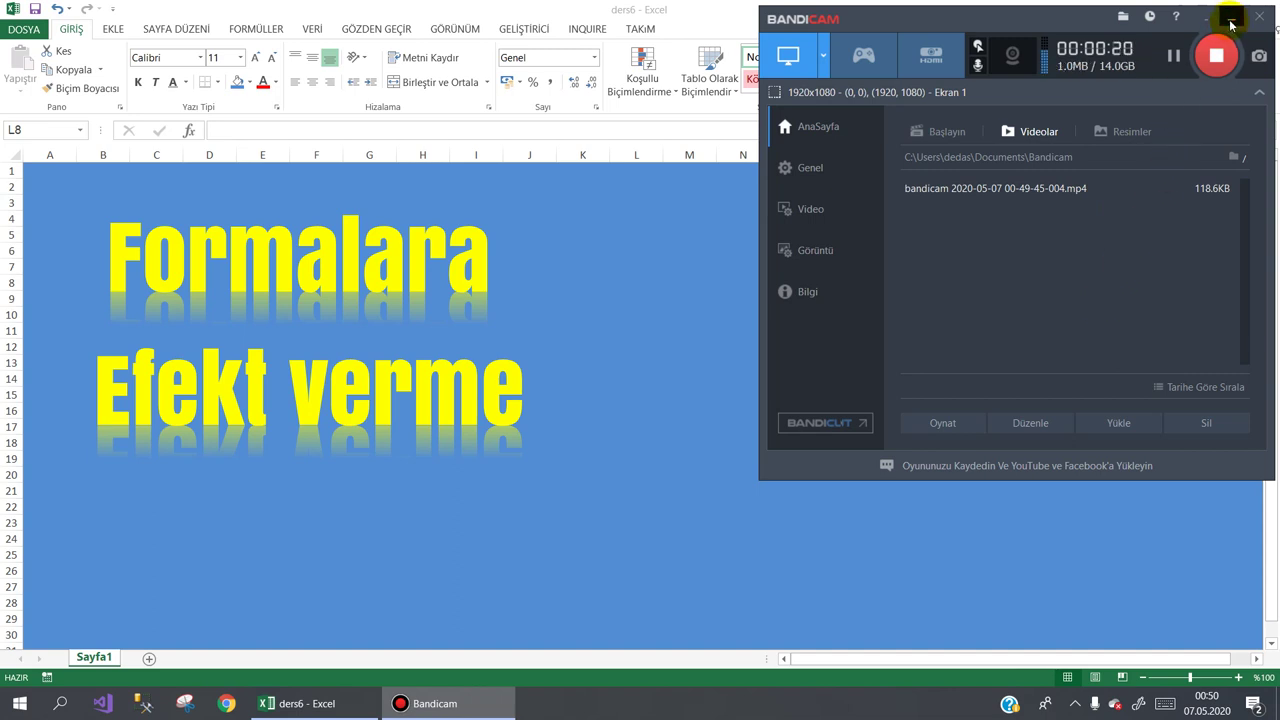
{"action": "left_click", "coordinate": [1231, 24]}
{"action": "left_click", "coordinate": [785, 390]}
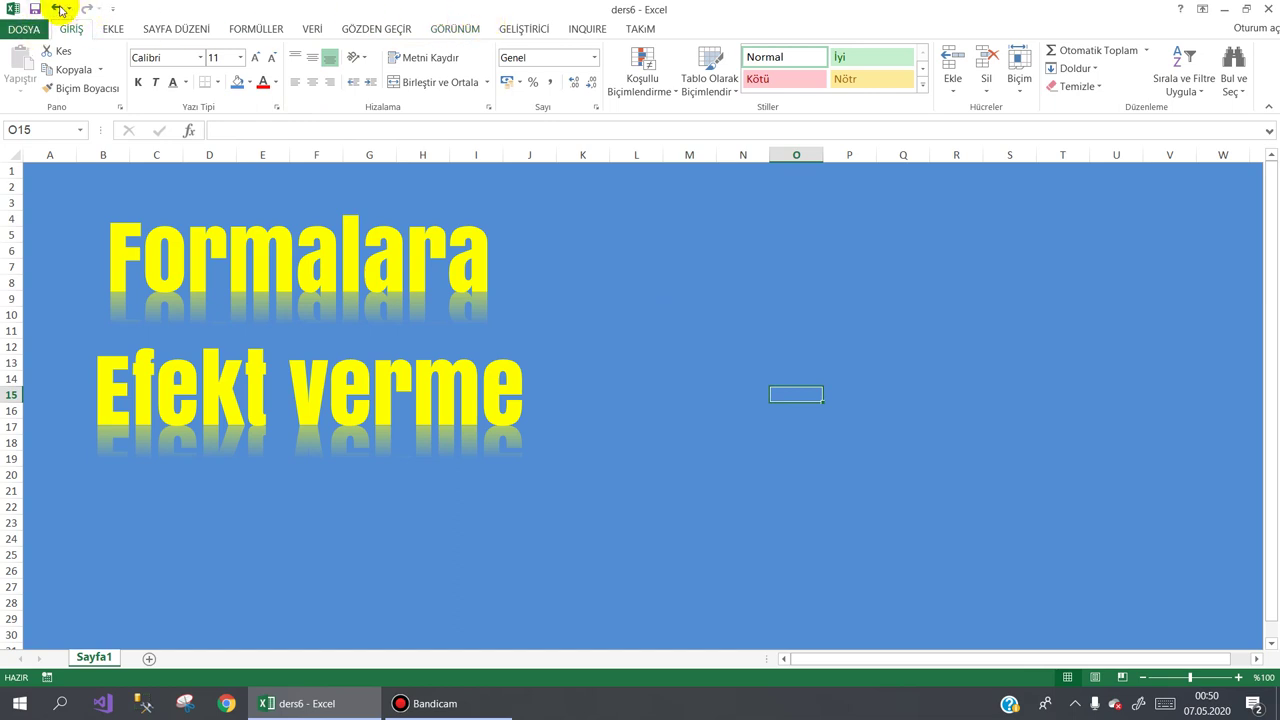
{"action": "left_click", "coordinate": [24, 30]}
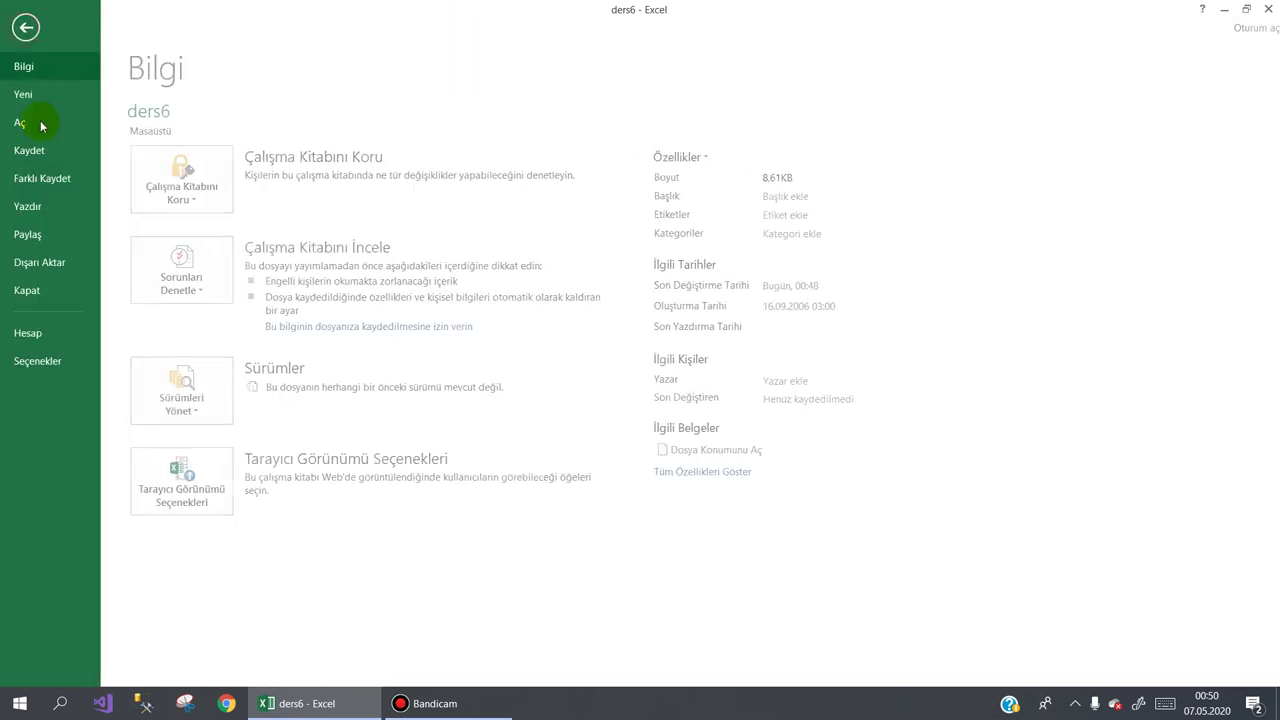
{"action": "left_click", "coordinate": [45, 178]}
{"action": "left_click", "coordinate": [445, 170]}
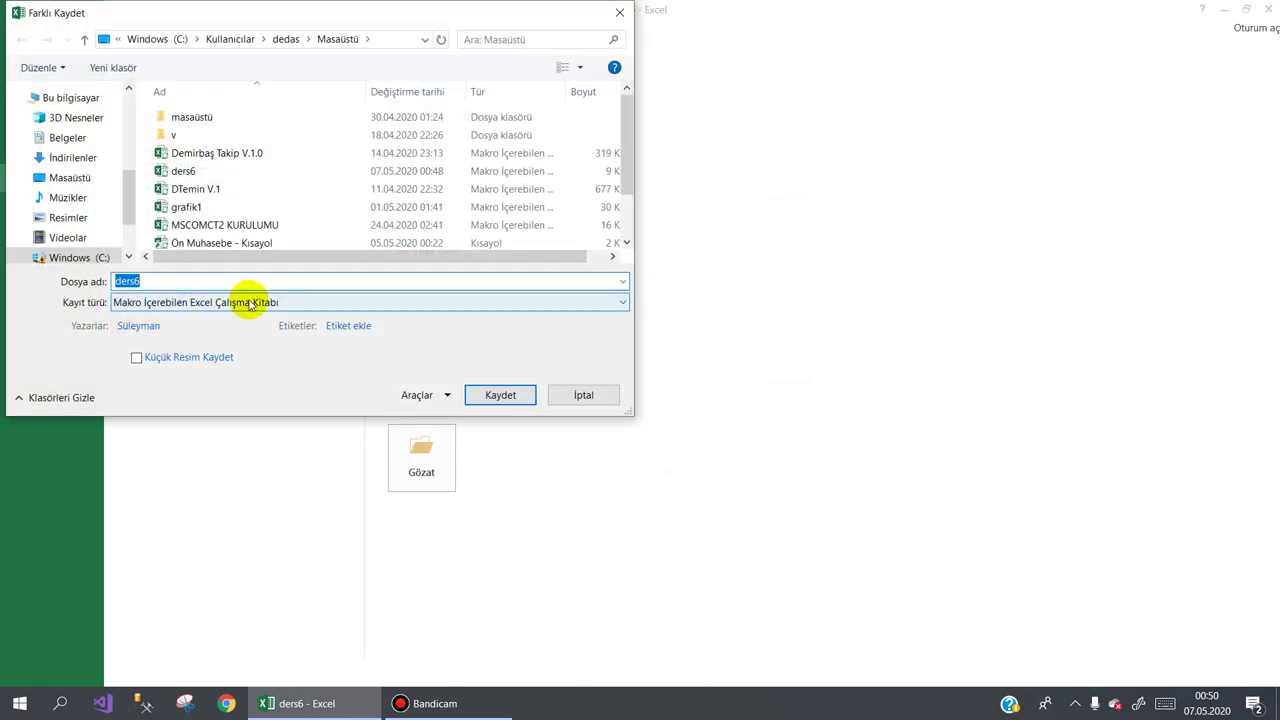
{"action": "left_click", "coordinate": [575, 400]}
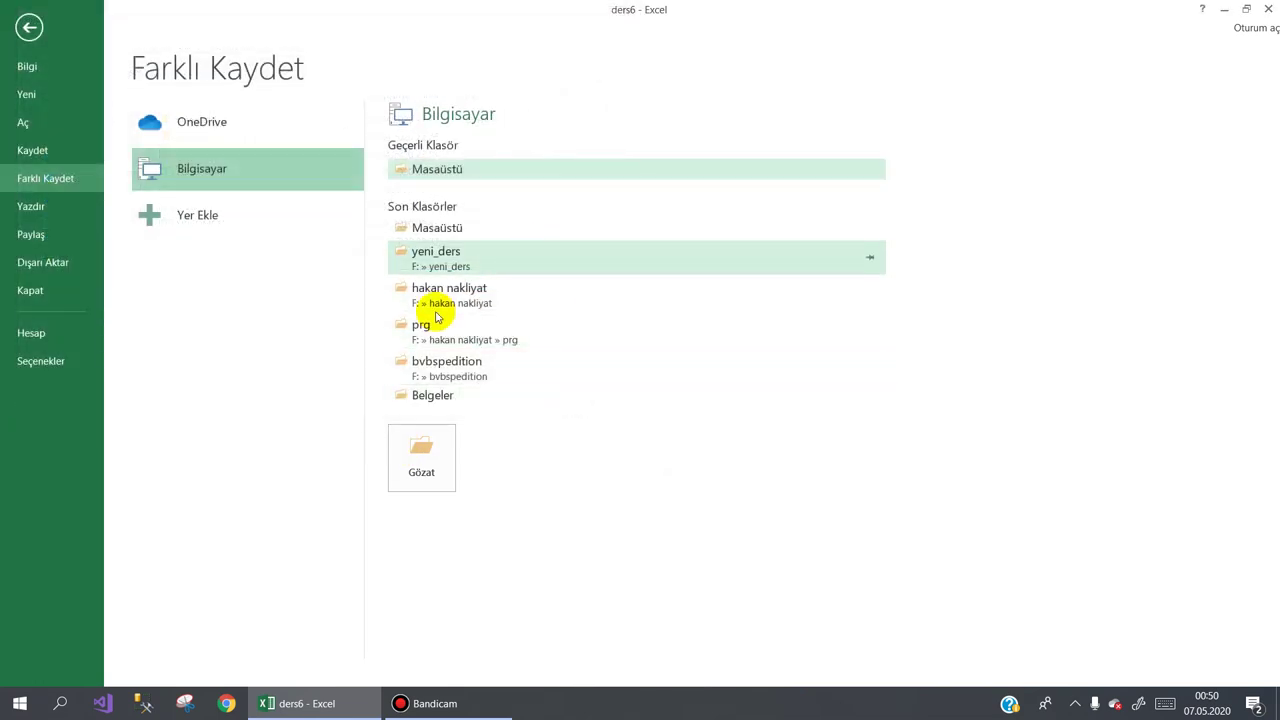
{"action": "left_click", "coordinate": [22, 27]}
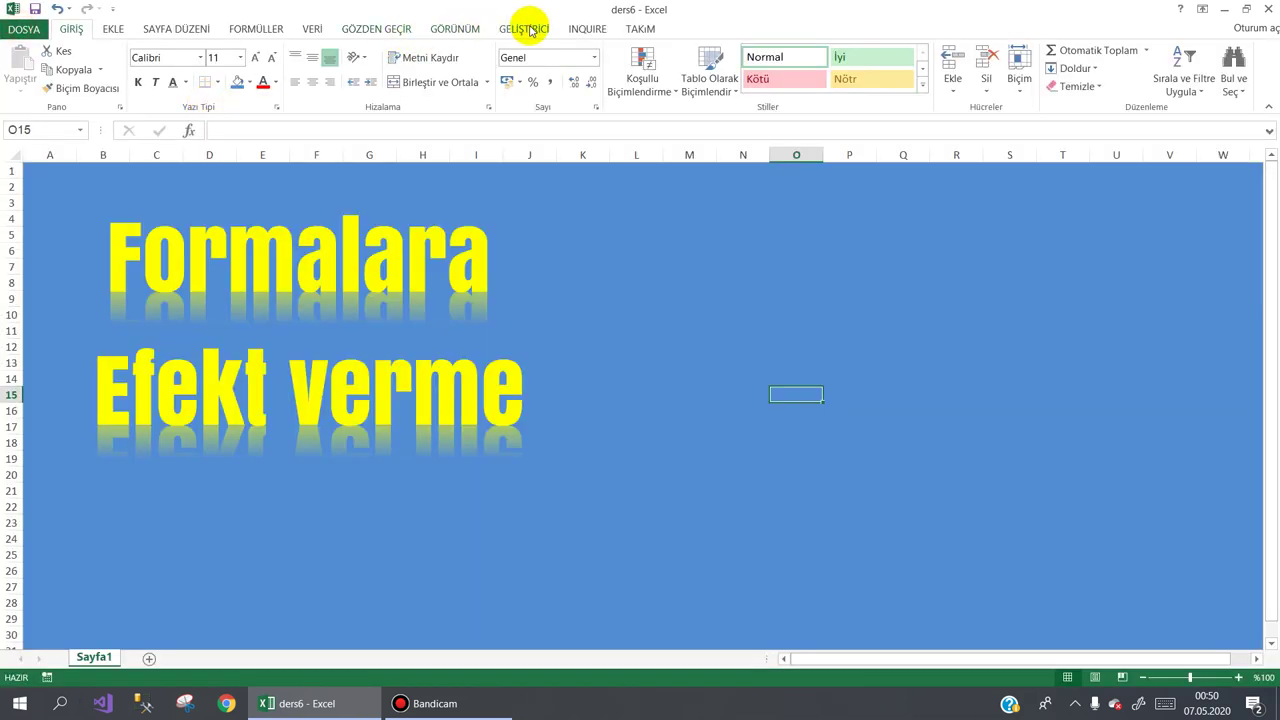
From the Developer tab, draw an ActiveX command button over K8:N11 and set its caption to Baslat
{"action": "left_click", "coordinate": [524, 28]}
{"action": "left_click", "coordinate": [325, 92]}
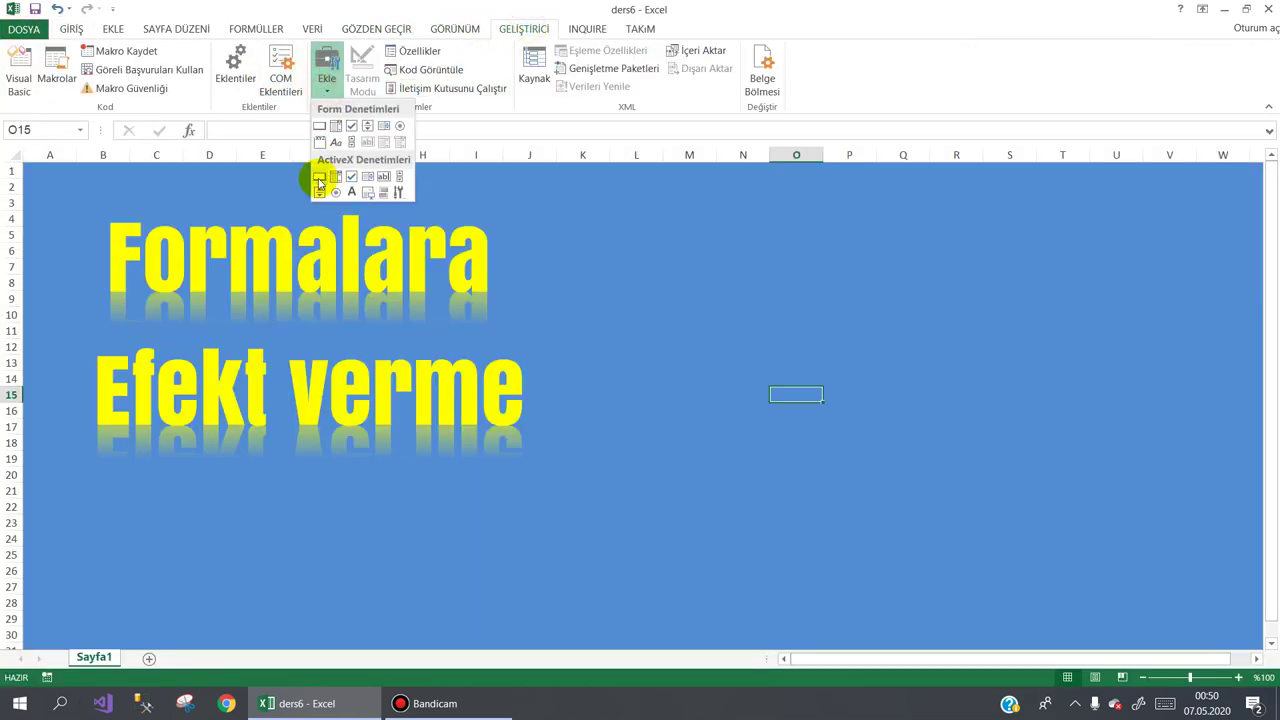
{"action": "left_click", "coordinate": [319, 178]}
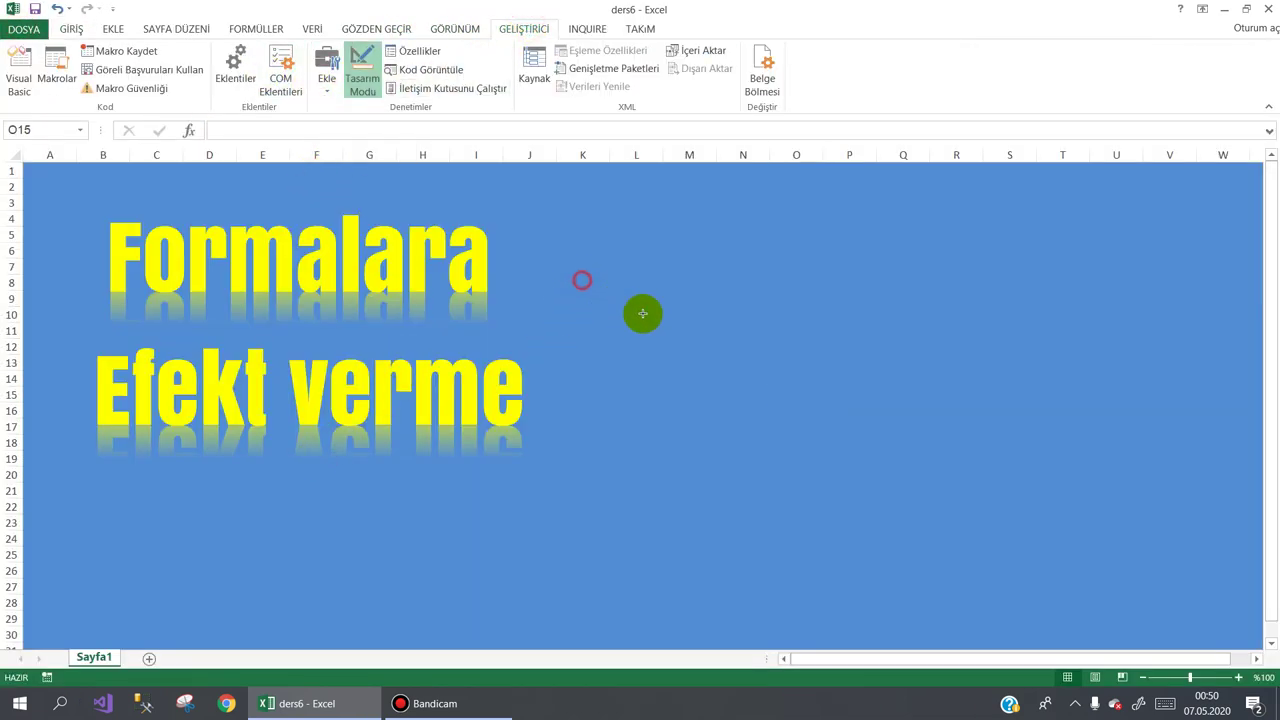
{"action": "left_click_drag", "start_coordinate": [642, 313], "coordinate": [762, 334]}
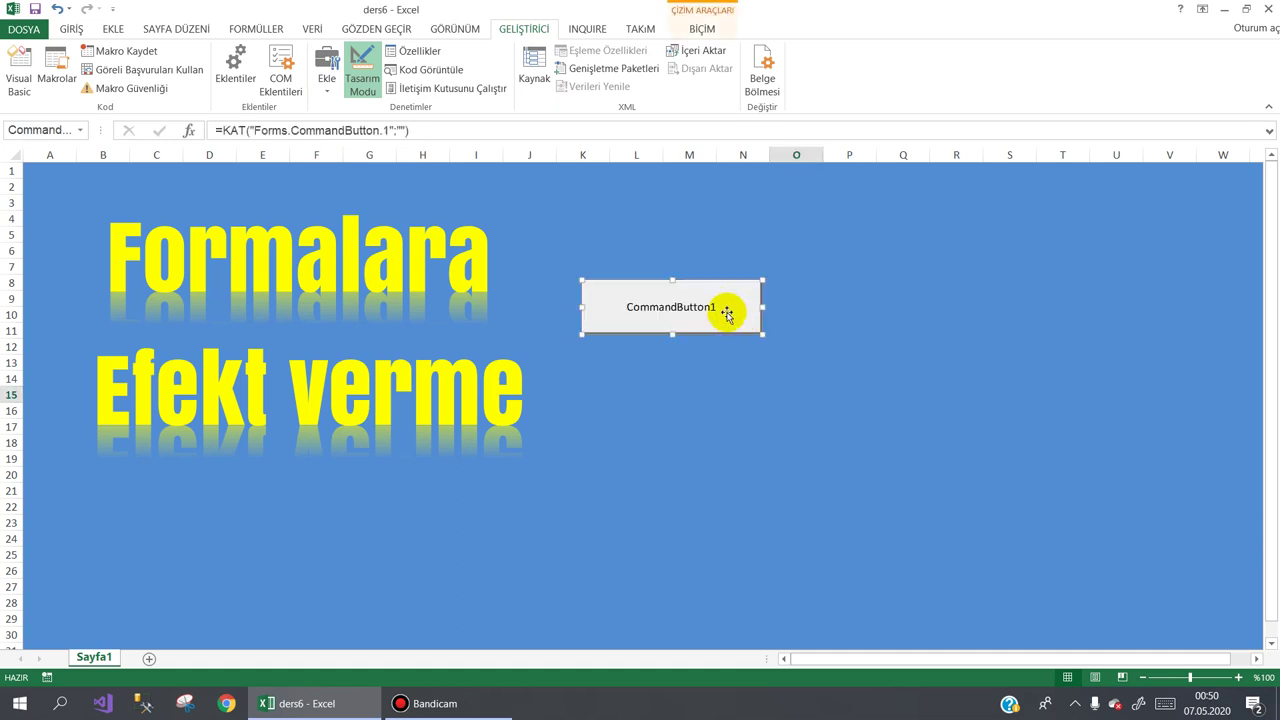
{"action": "left_click", "coordinate": [414, 50]}
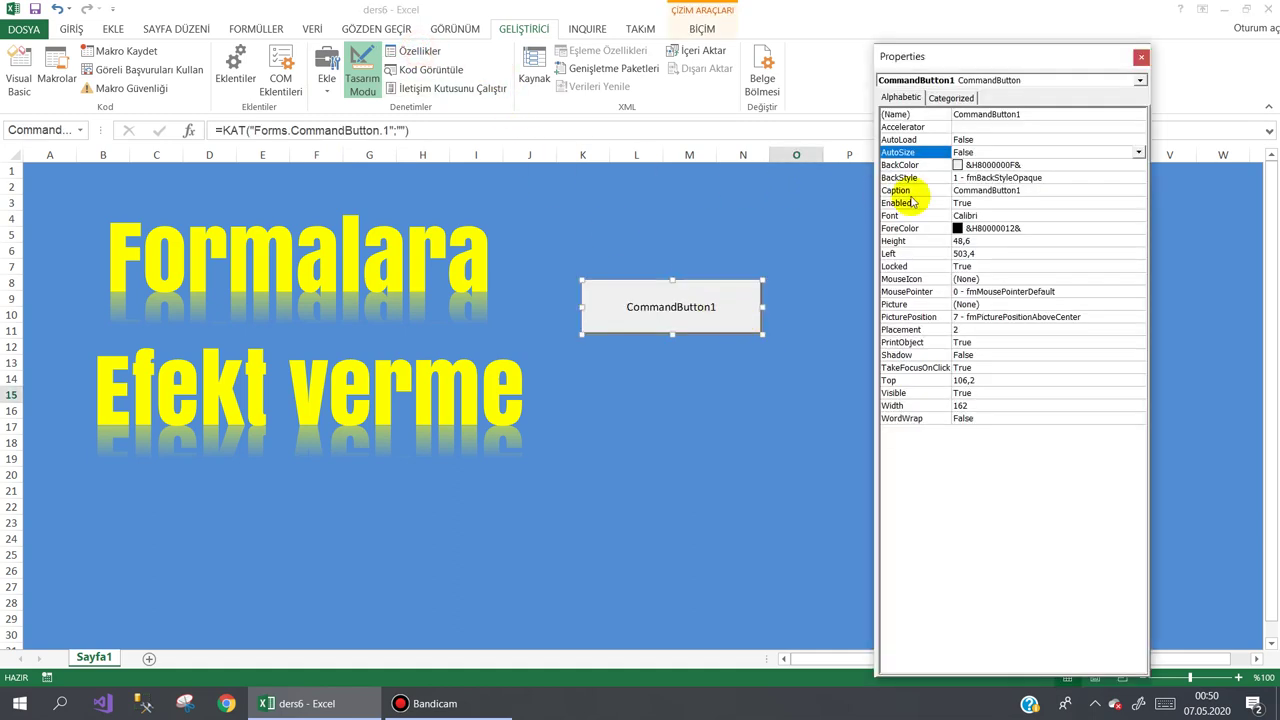
{"action": "left_click", "coordinate": [940, 192]}
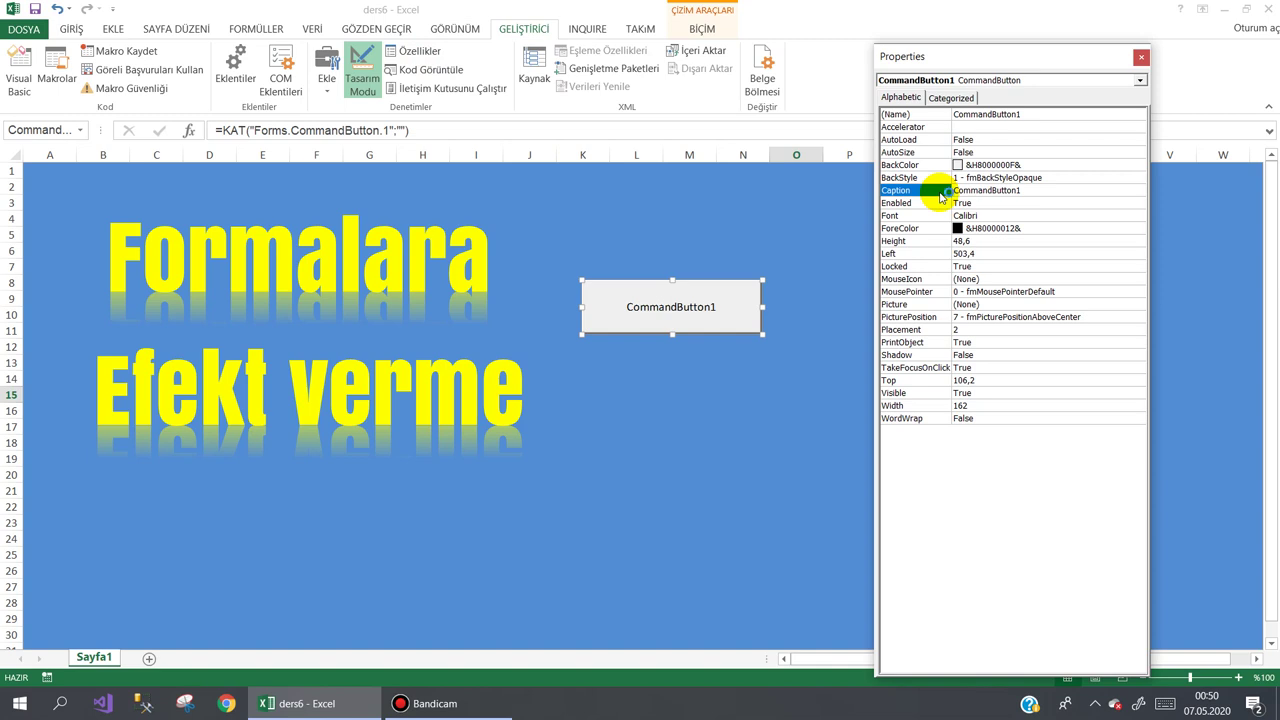
{"action": "type", "text": "For"}
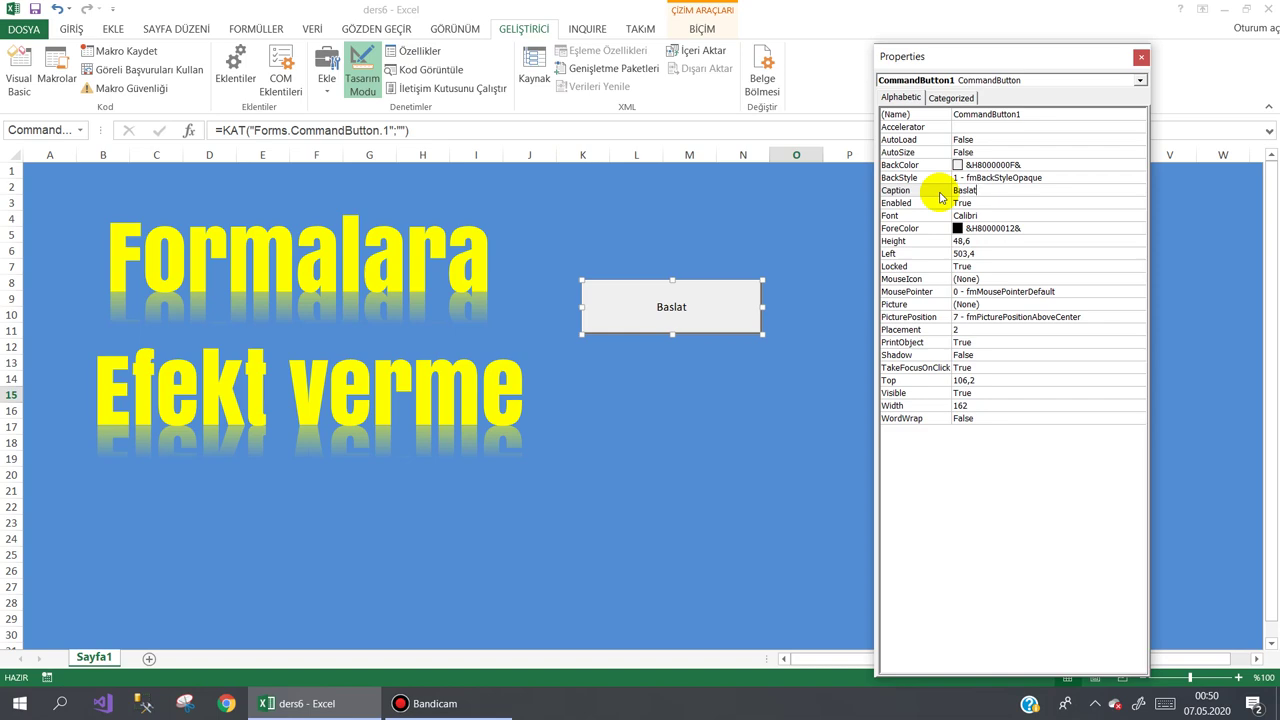
{"action": "left_click", "coordinate": [1141, 57]}
In the VBA editor, insert UserForm1, enlarge it to fill the design area, and caption it Ana Form
{"action": "double_click", "coordinate": [664, 307]}
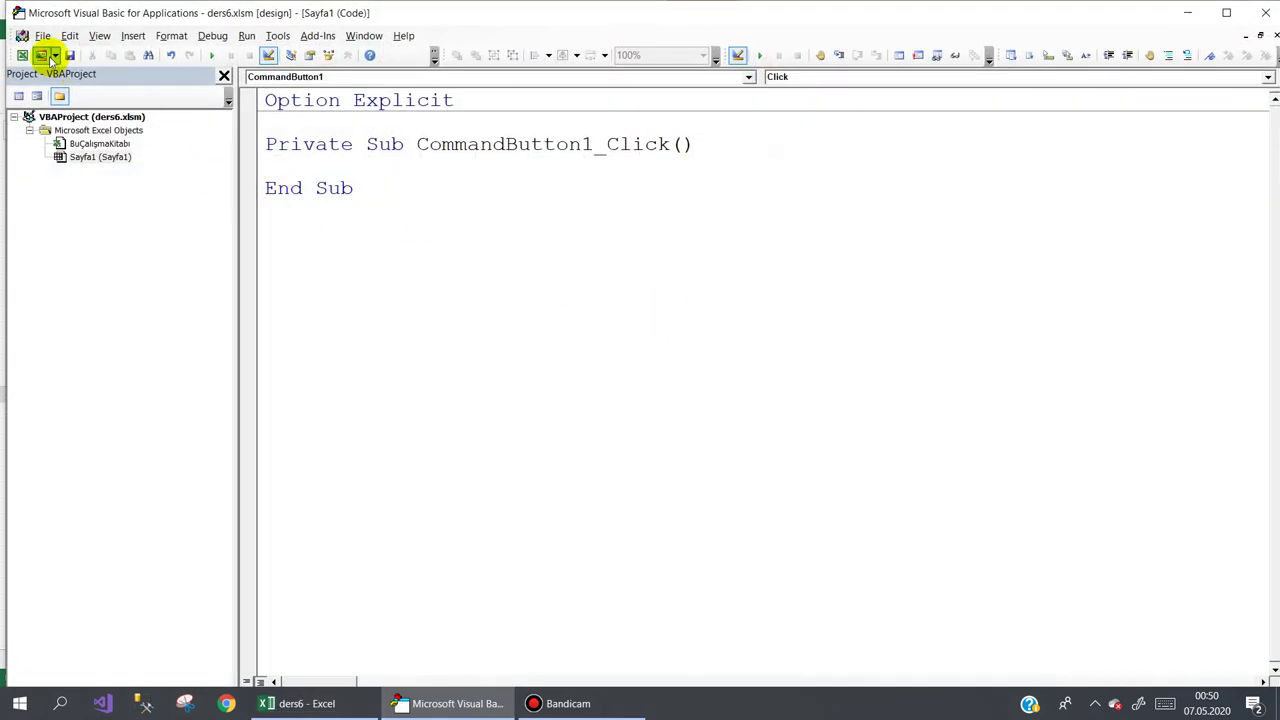
{"action": "left_click", "coordinate": [54, 56]}
{"action": "left_click", "coordinate": [52, 70]}
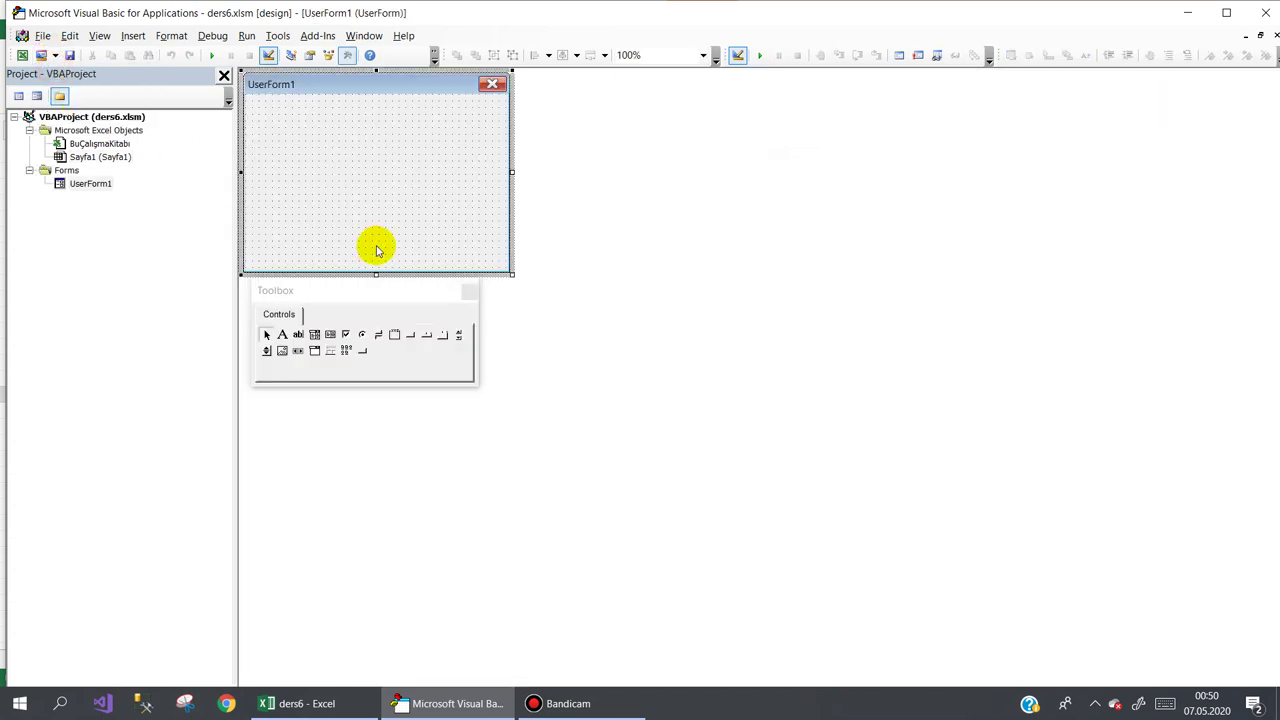
{"action": "mouse_move", "coordinate": [511, 272]}
{"action": "left_mouse_down"}
{"action": "mouse_move", "coordinate": [1256, 558]}
{"action": "mouse_move", "coordinate": [1266, 628]}
{"action": "left_mouse_up"}
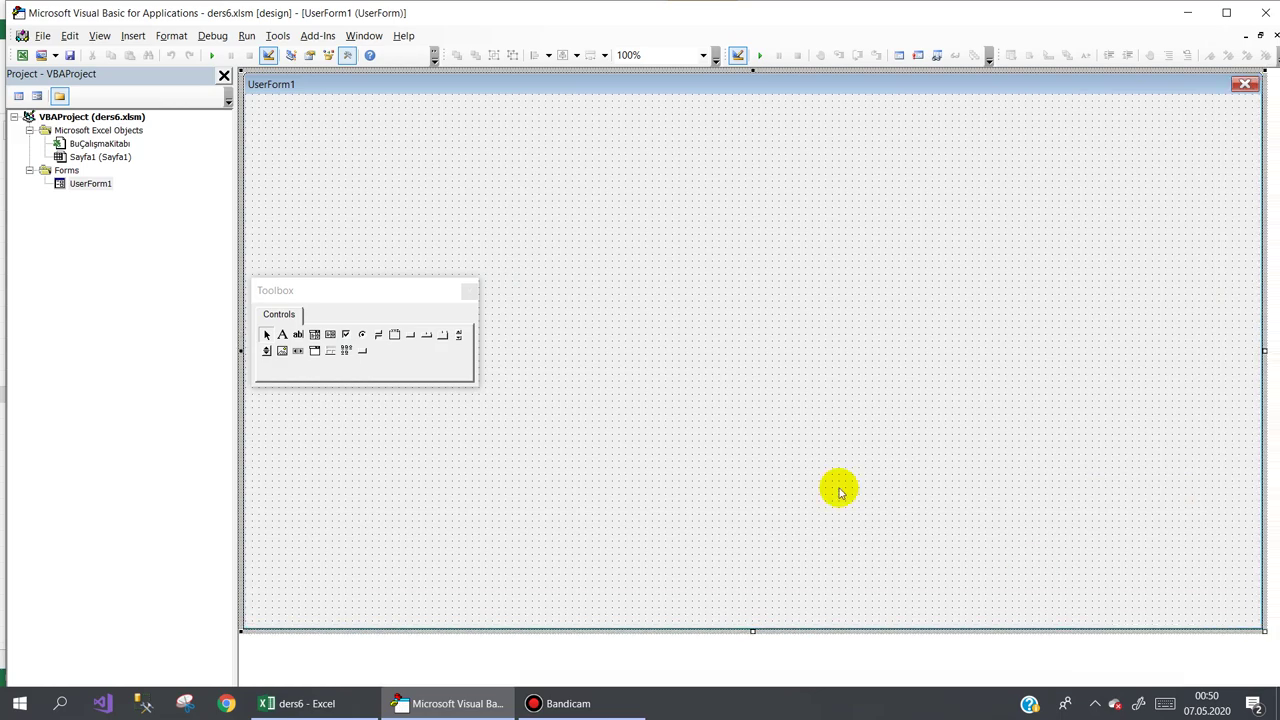
{"action": "left_click", "coordinate": [309, 56]}
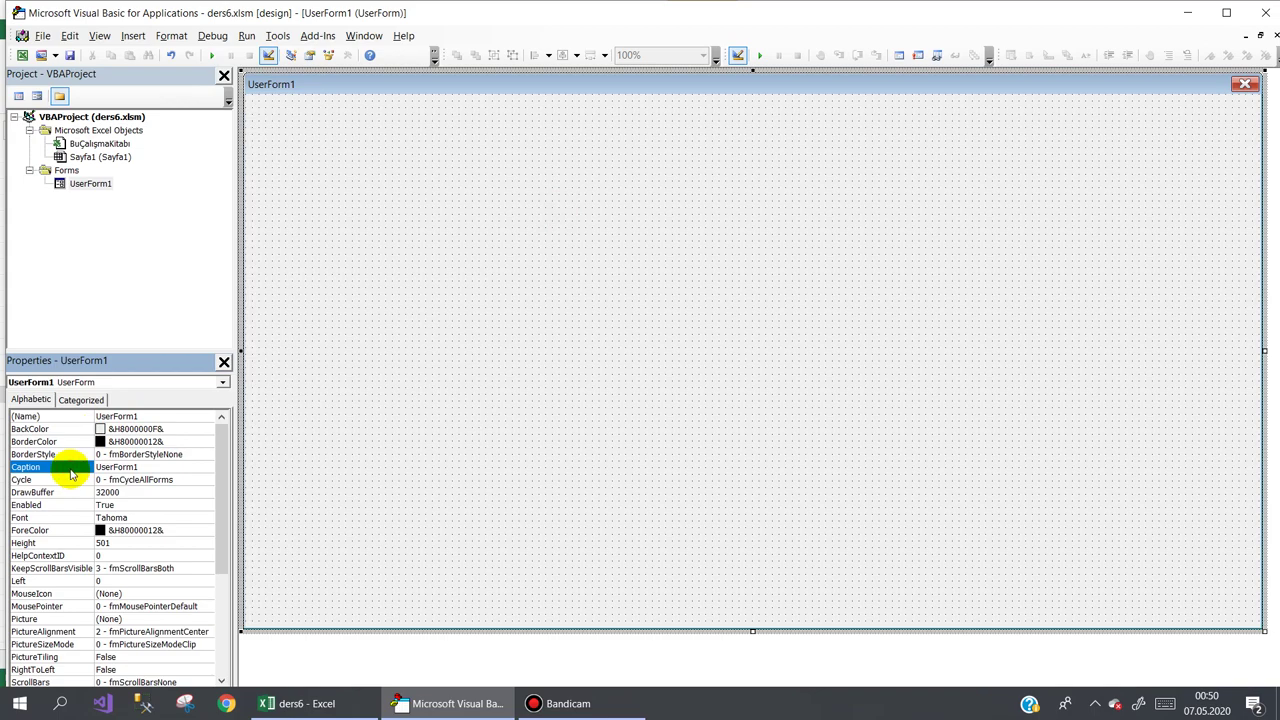
{"action": "type", "text": "An"}
{"action": "type", "text": " Me"}
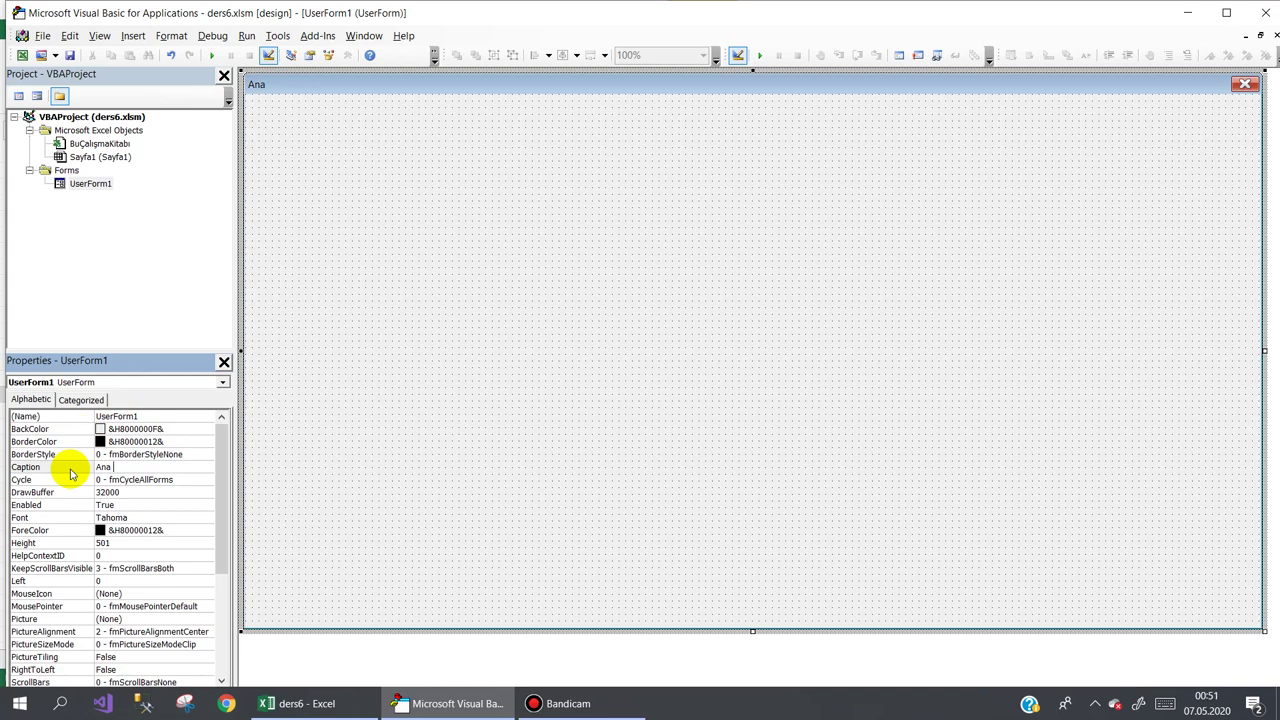
{"action": "type", "text": "Form"}
Draw a command button in Ana Form's top-left corner captioned Personel Kayıt
{"action": "left_click", "coordinate": [289, 132]}
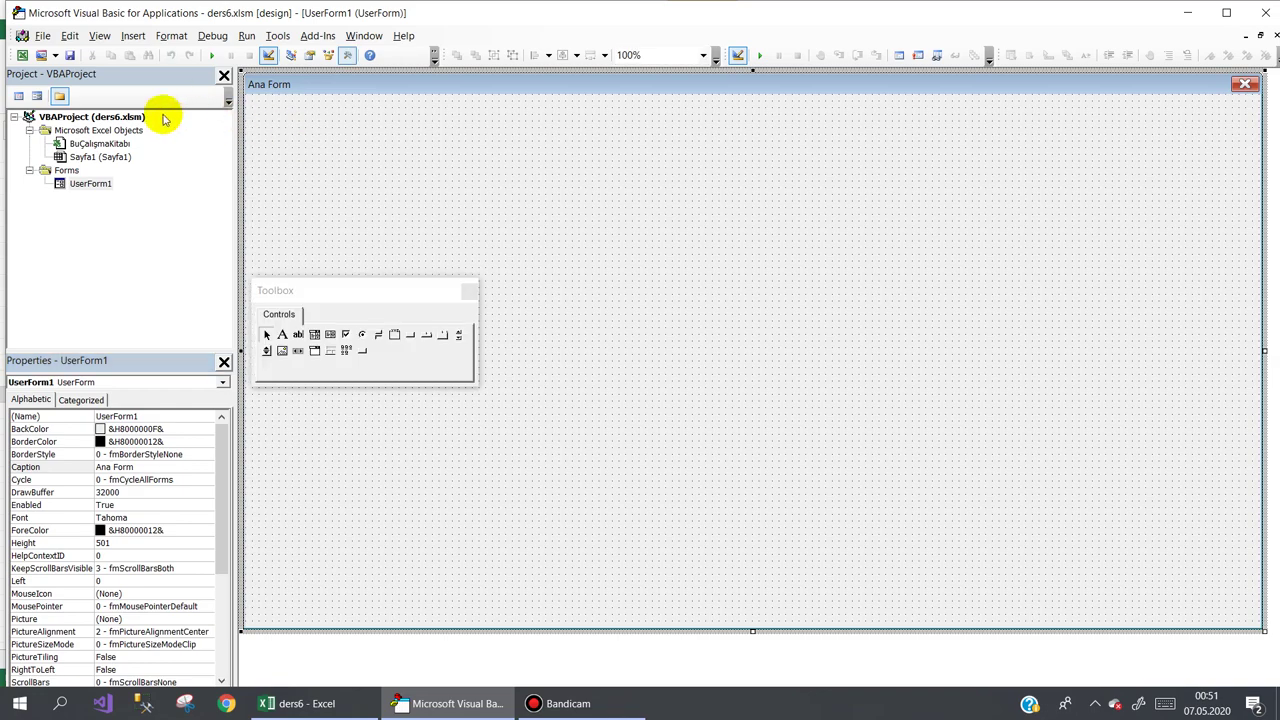
{"action": "left_click", "coordinate": [396, 335]}
{"action": "left_click_drag", "start_coordinate": [253, 99], "coordinate": [368, 127]}
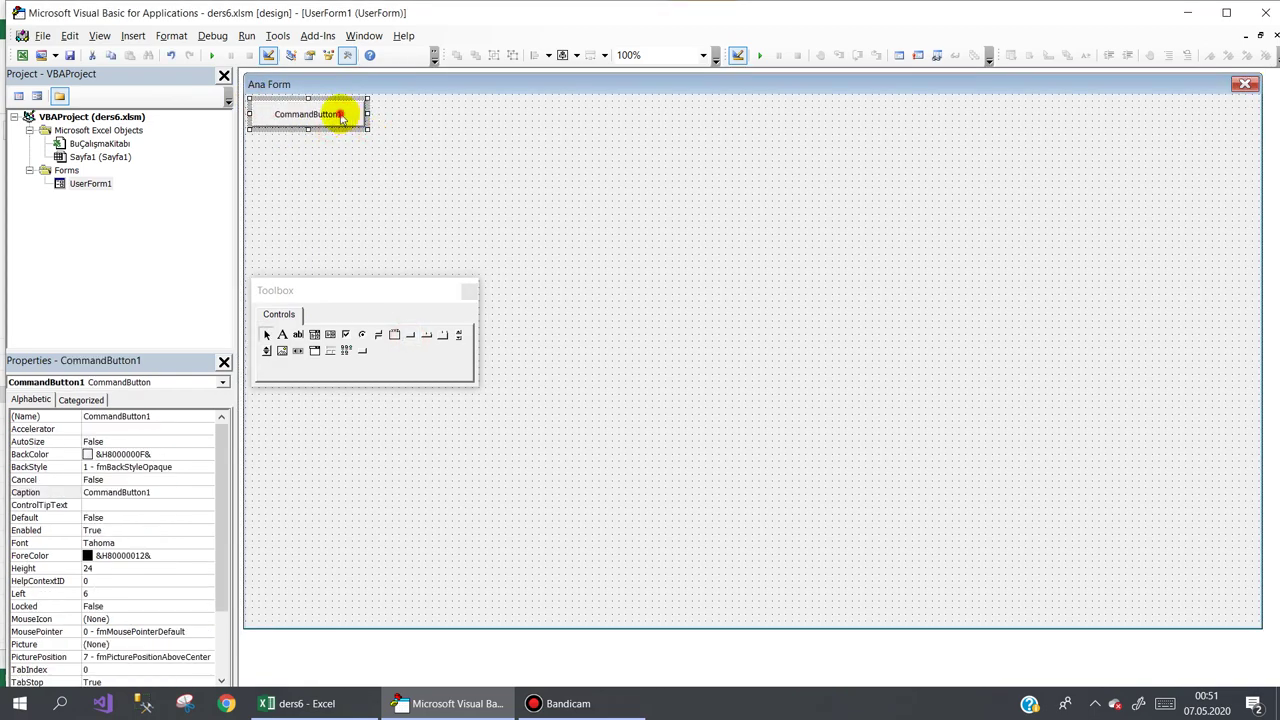
{"action": "left_click", "coordinate": [337, 110]}
{"action": "type", "text": "Personel Kayıt"}
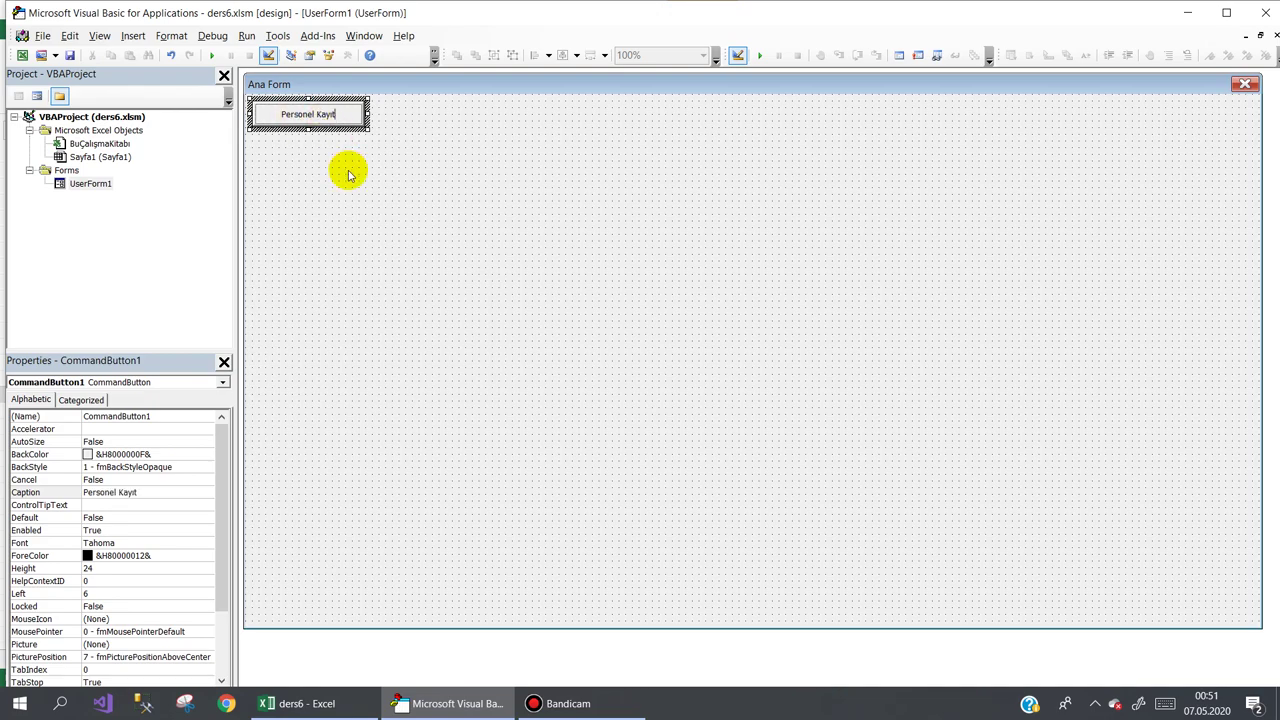
{"action": "left_click", "coordinate": [346, 171]}
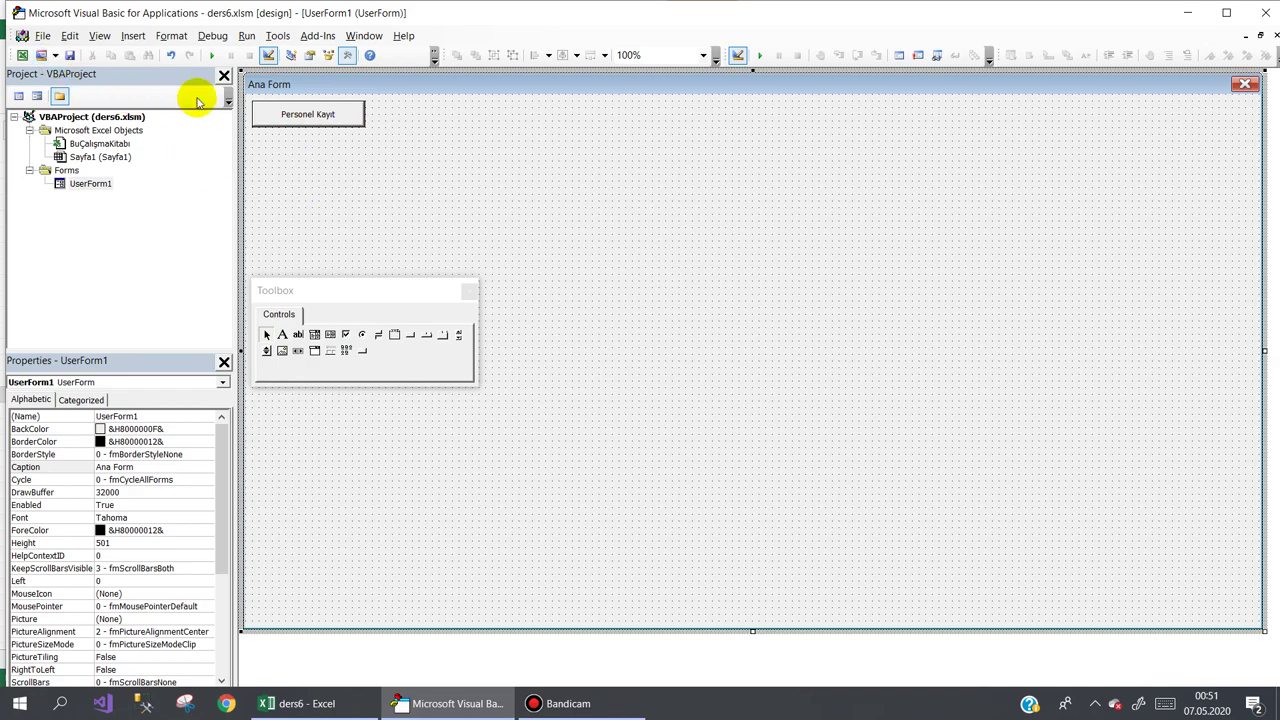
Insert UserForm2, enlarge it, and caption it Personek Kayıt Formu
{"action": "left_click", "coordinate": [42, 55]}
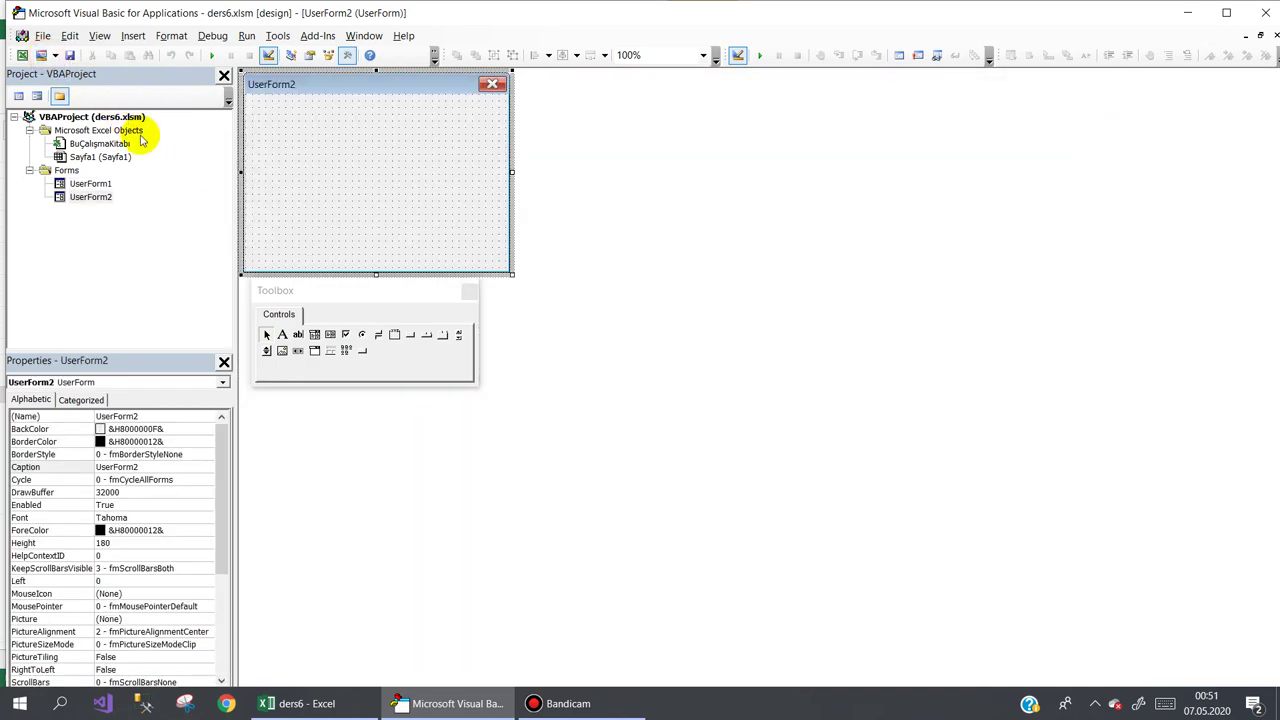
{"action": "left_click_drag", "start_coordinate": [510, 275], "coordinate": [1090, 440]}
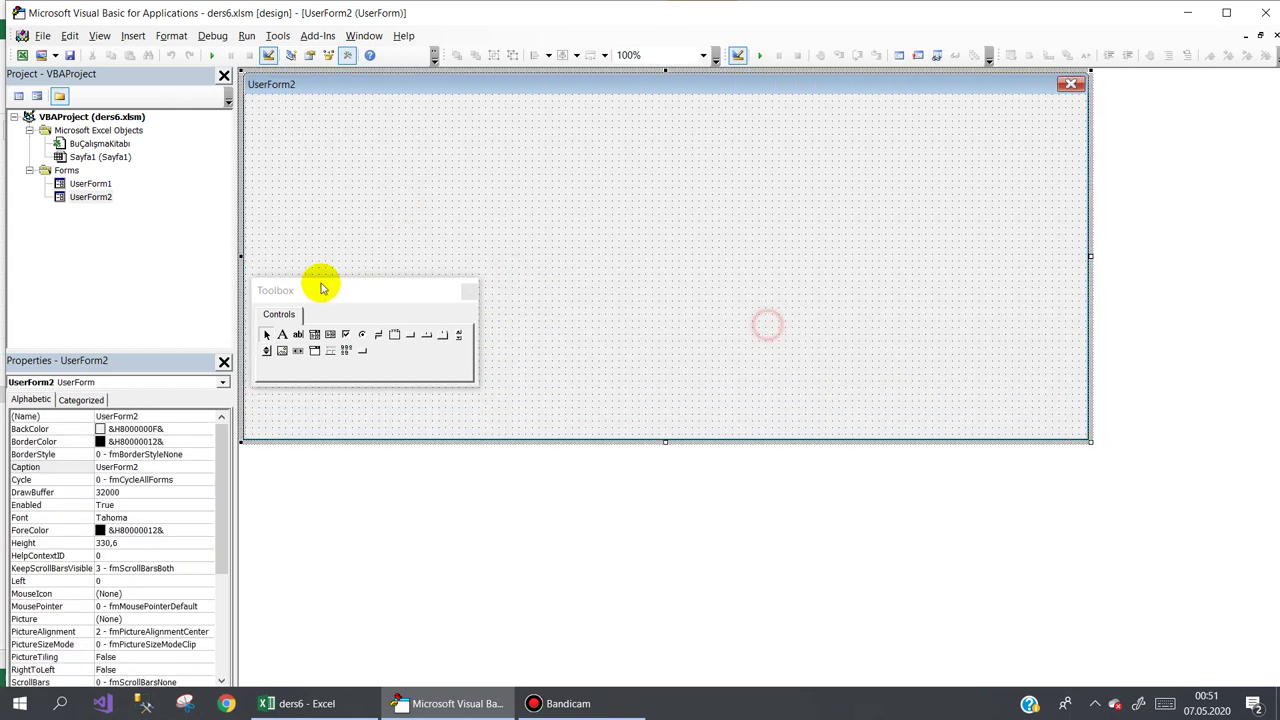
{"action": "left_click", "coordinate": [72, 472]}
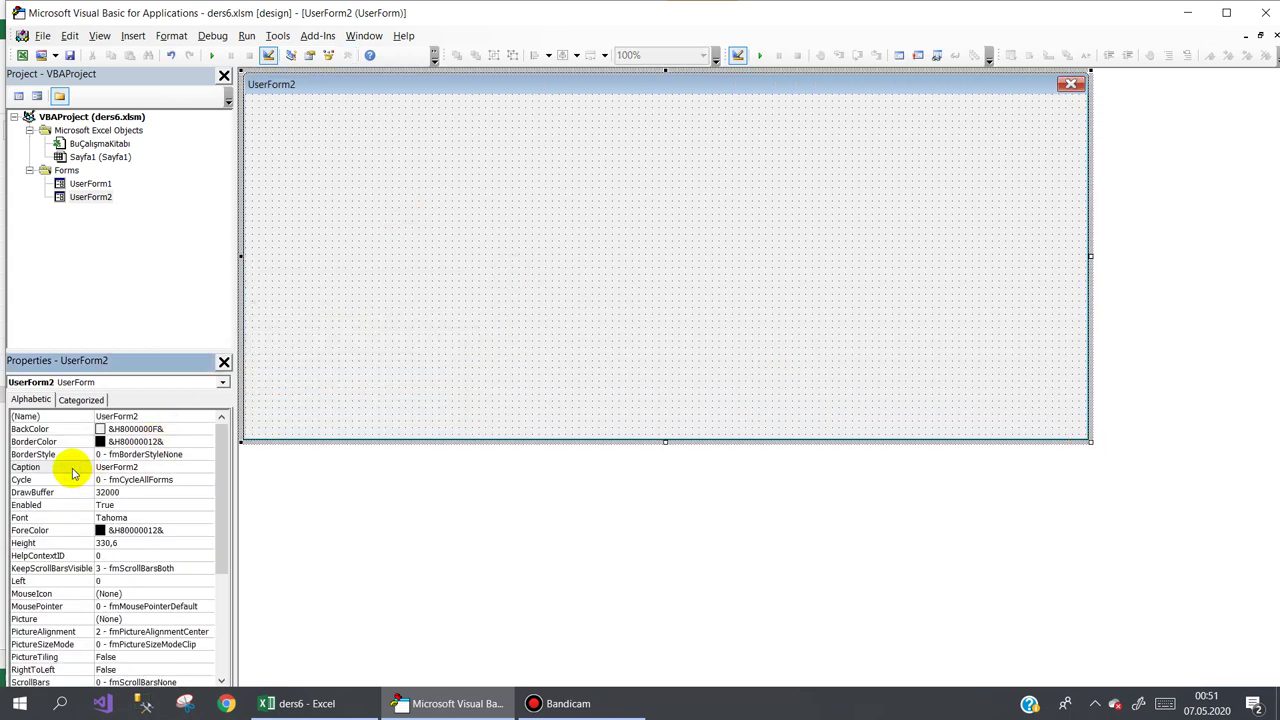
{"action": "type", "text": "Personek Kayıt"}
{"action": "left_click", "coordinate": [471, 288]}
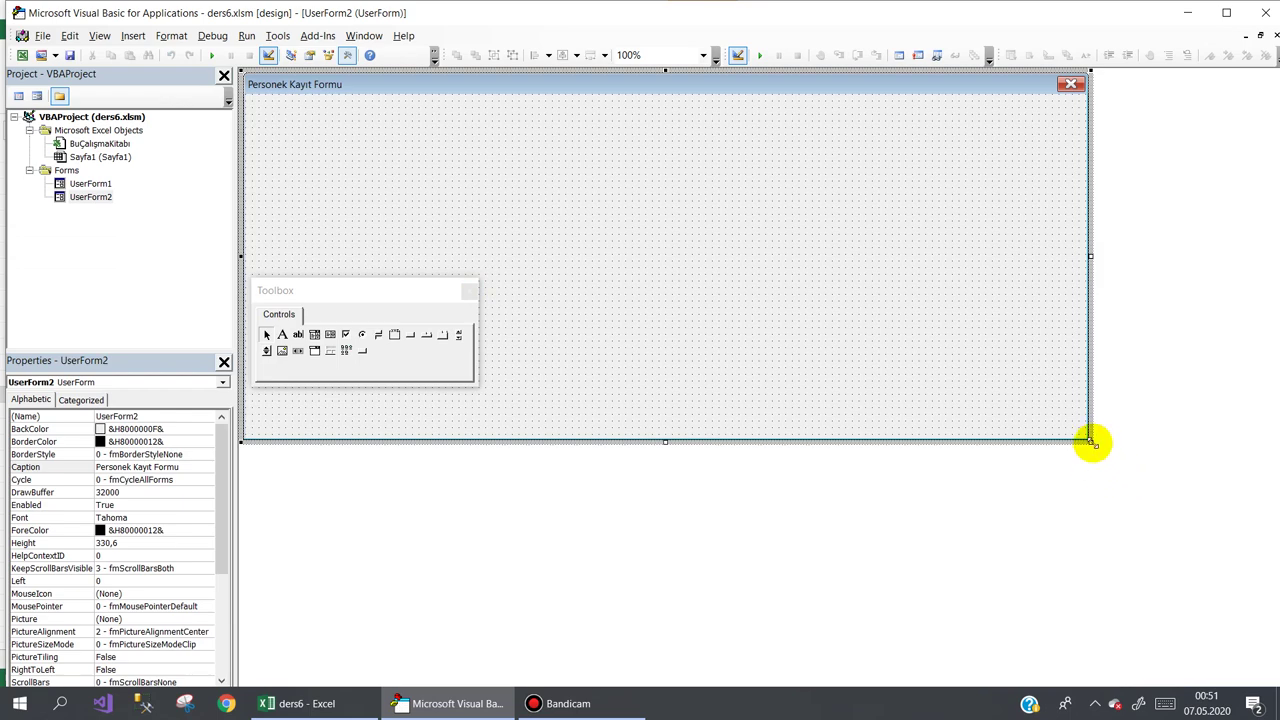
Set UserForm2's Height to 400 and Width to 800
{"action": "left_click_drag", "start_coordinate": [1091, 441], "coordinate": [1115, 519]}
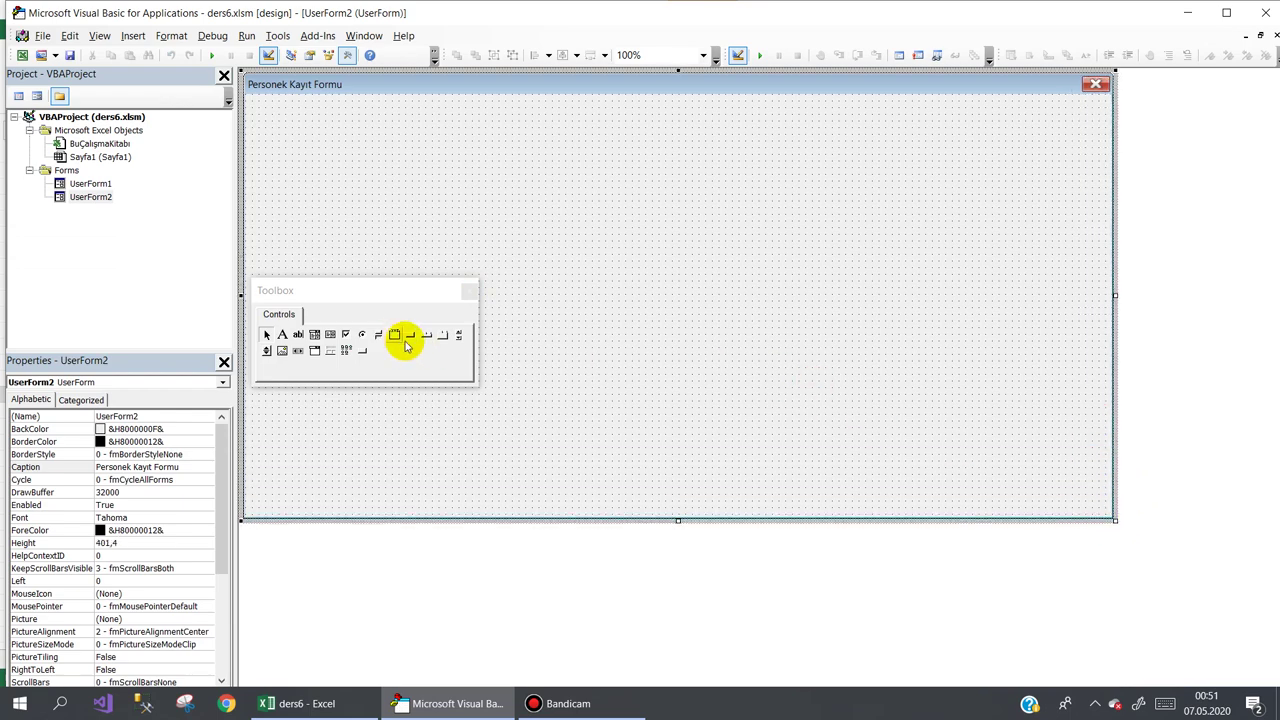
{"action": "left_click", "coordinate": [534, 444]}
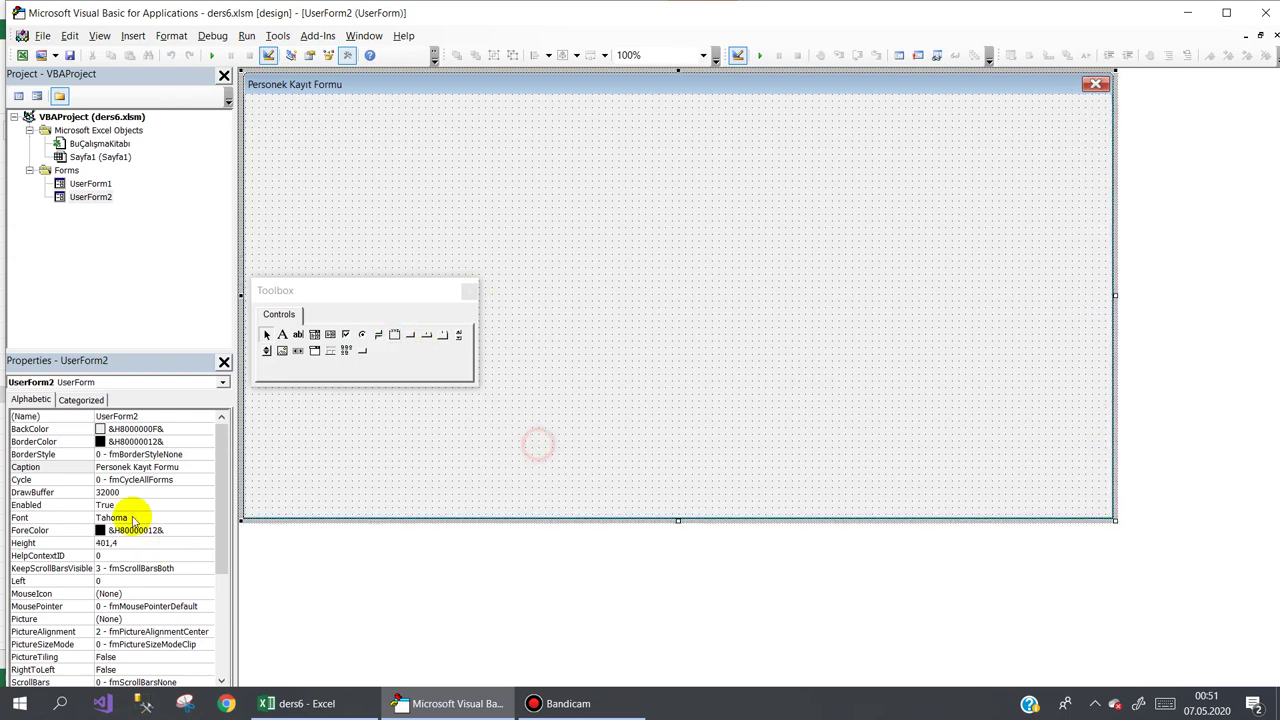
{"action": "left_click", "coordinate": [25, 543]}
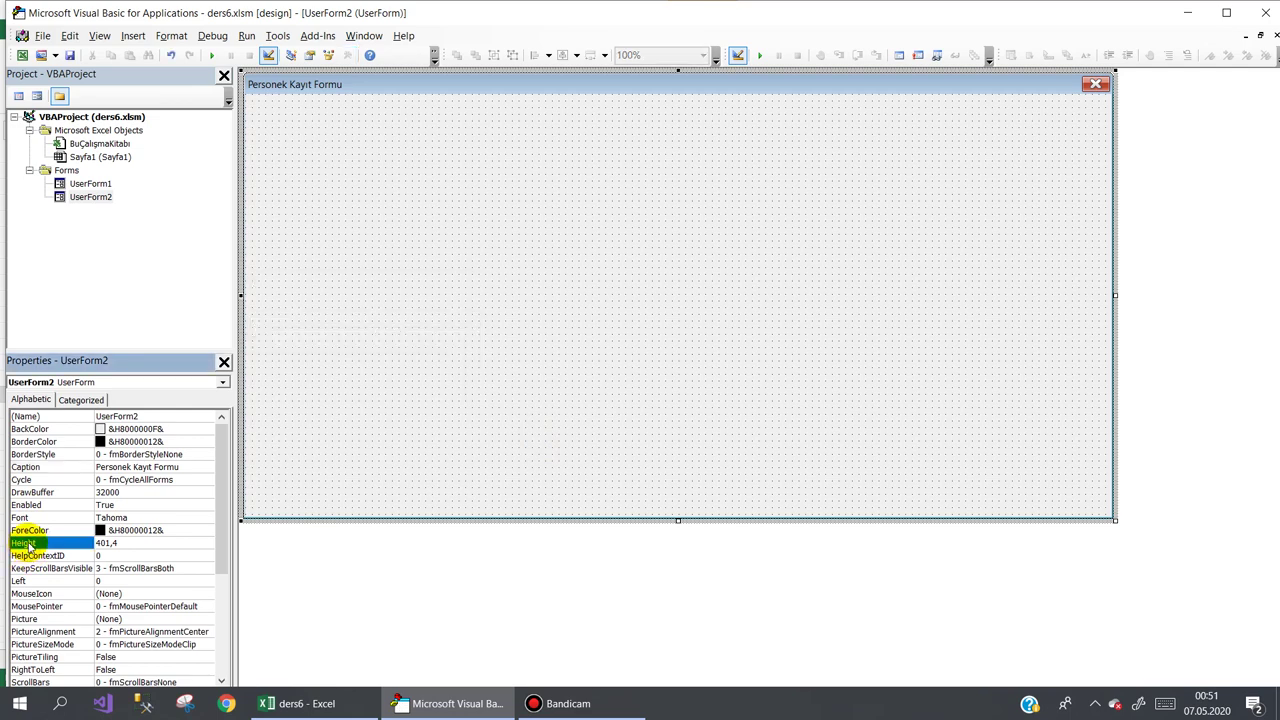
{"action": "type", "text": "400"}
{"action": "key", "text": "Return"}
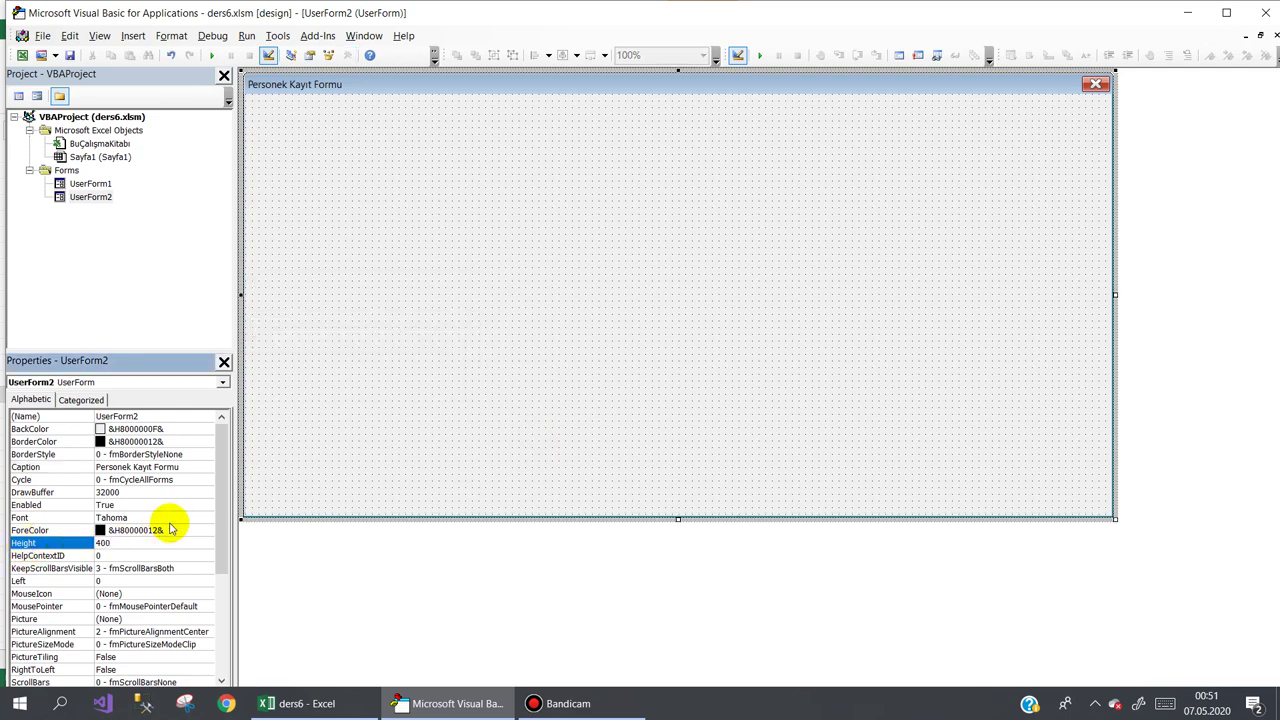
{"action": "left_click_drag", "start_coordinate": [222, 520], "coordinate": [214, 643]}
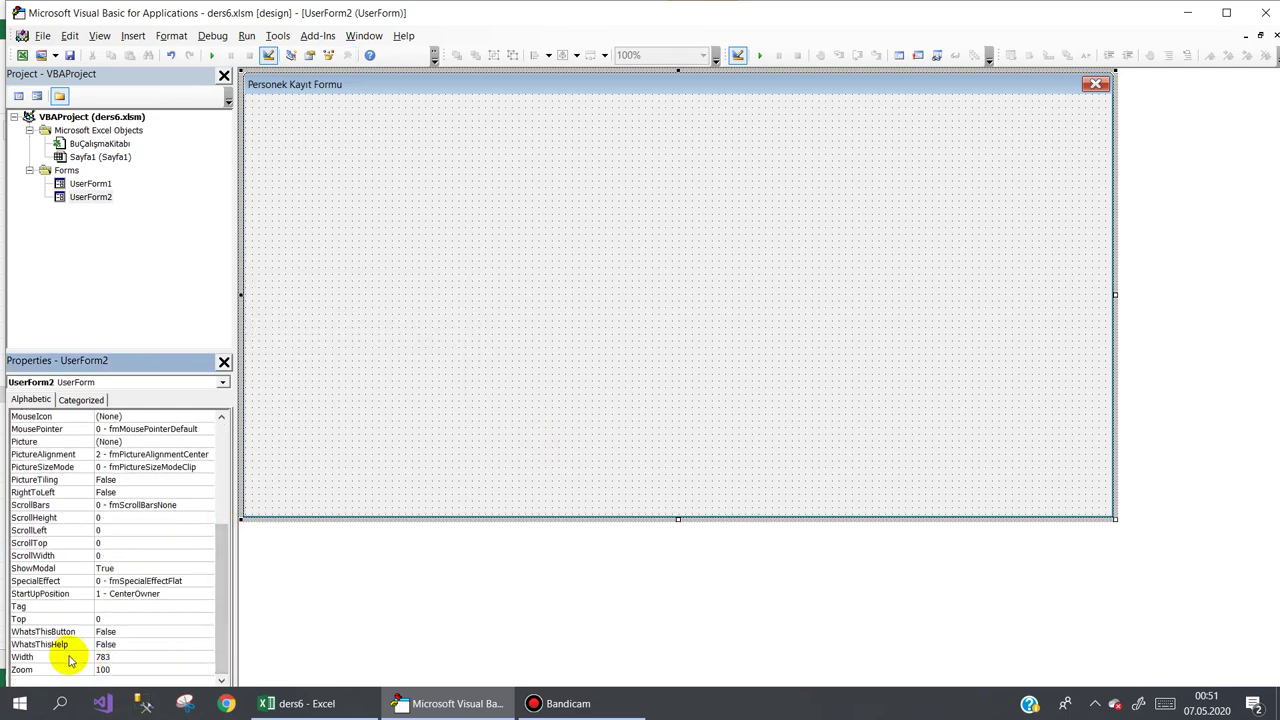
{"action": "type", "text": "800"}
{"action": "key", "text": "Return"}
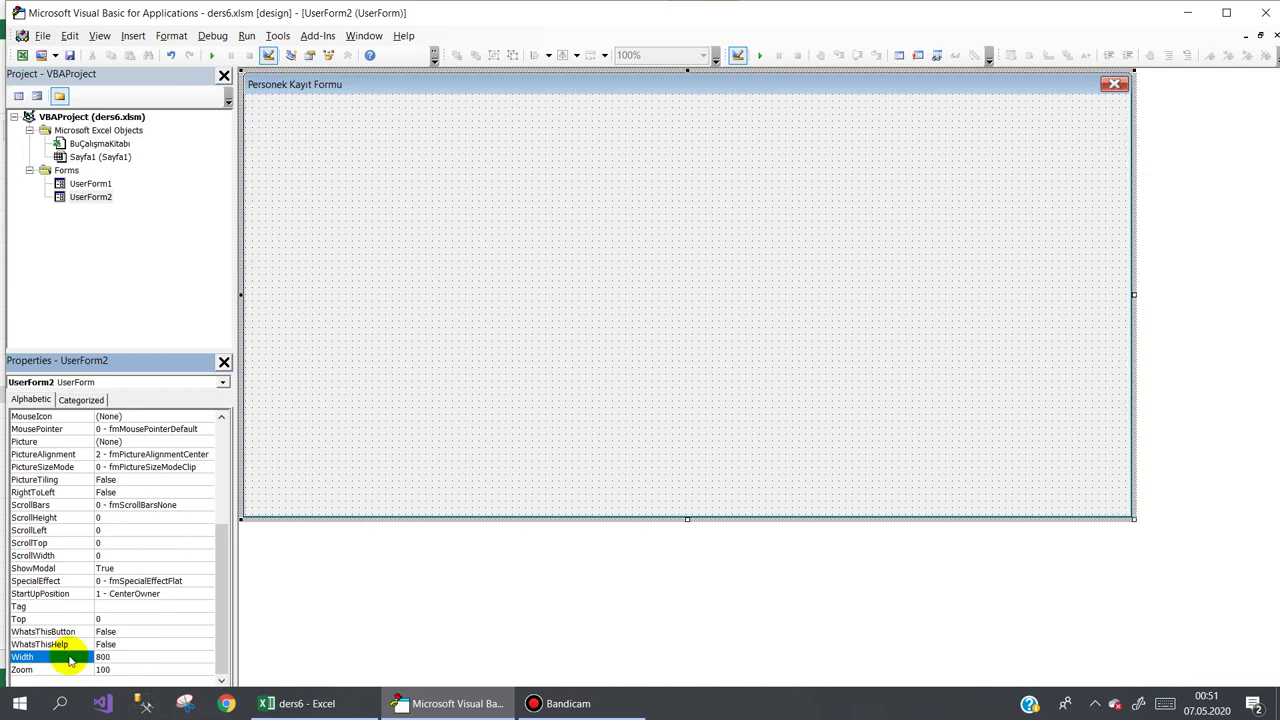
{"action": "left_click", "coordinate": [347, 318]}
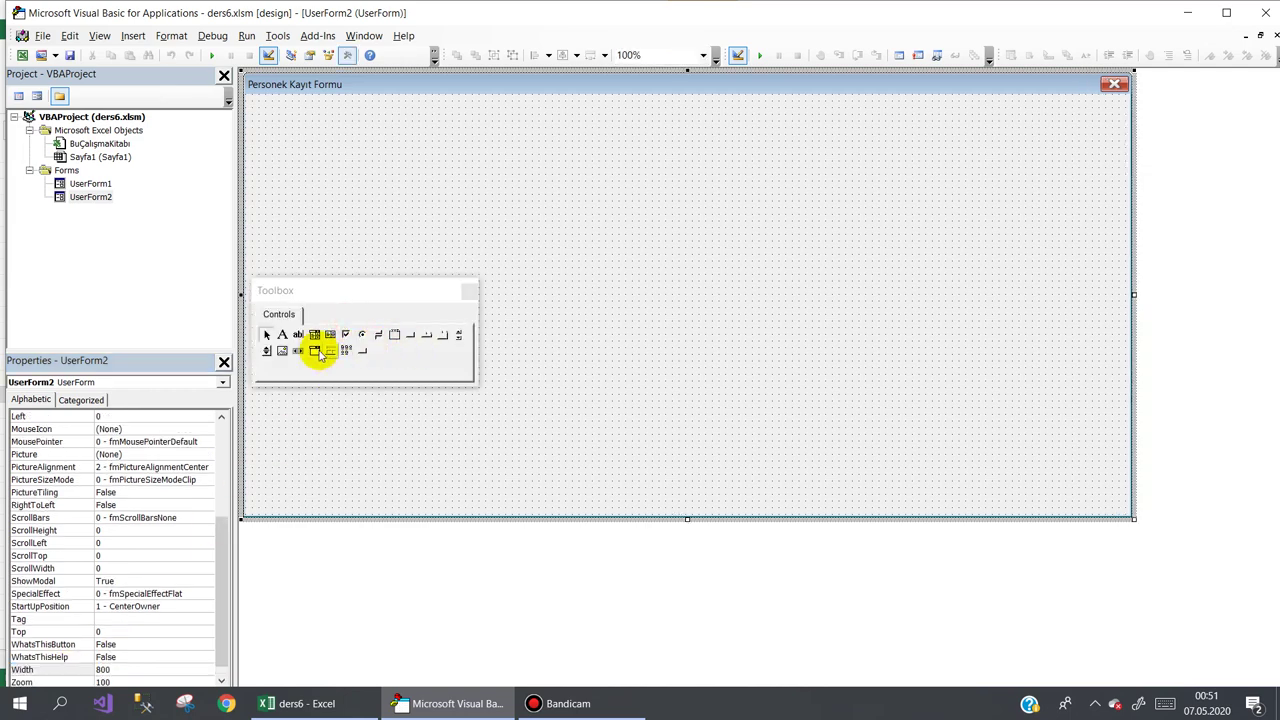
Draw a frame filling UserForm2 and set its caption to Personel Bilgileri
{"action": "left_click", "coordinate": [393, 334]}
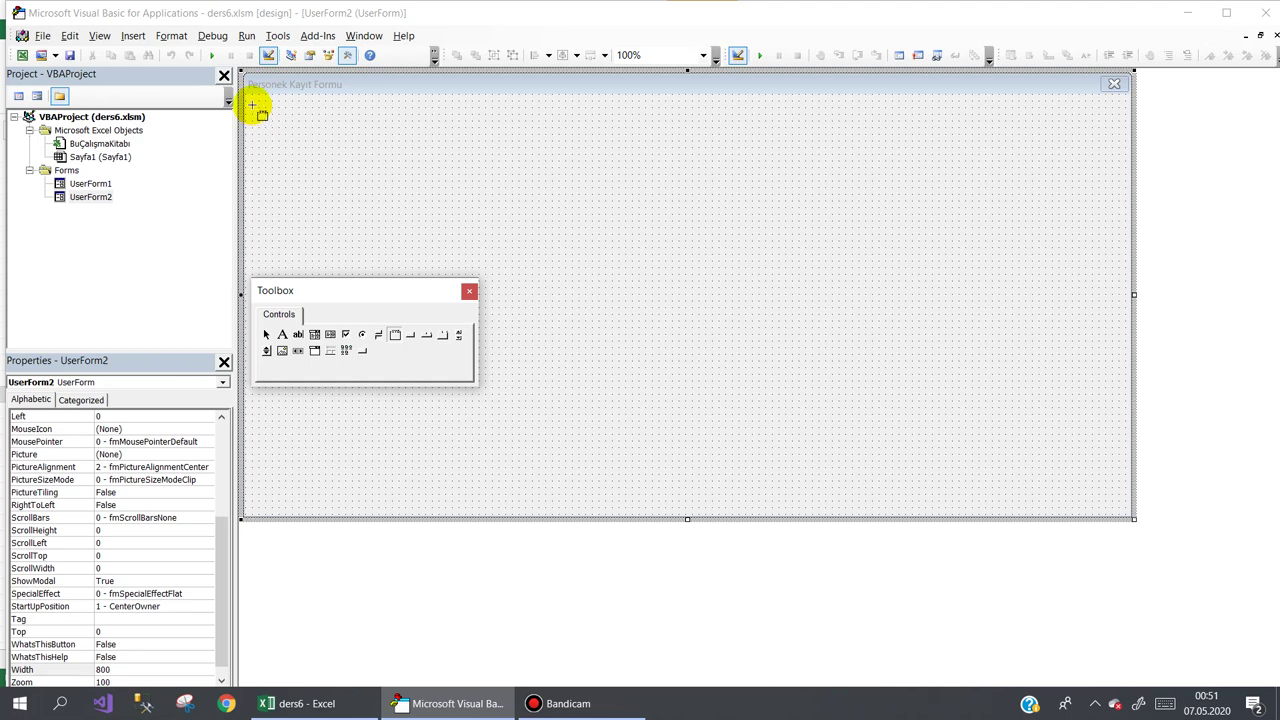
{"action": "left_click_drag", "start_coordinate": [253, 105], "coordinate": [1100, 496]}
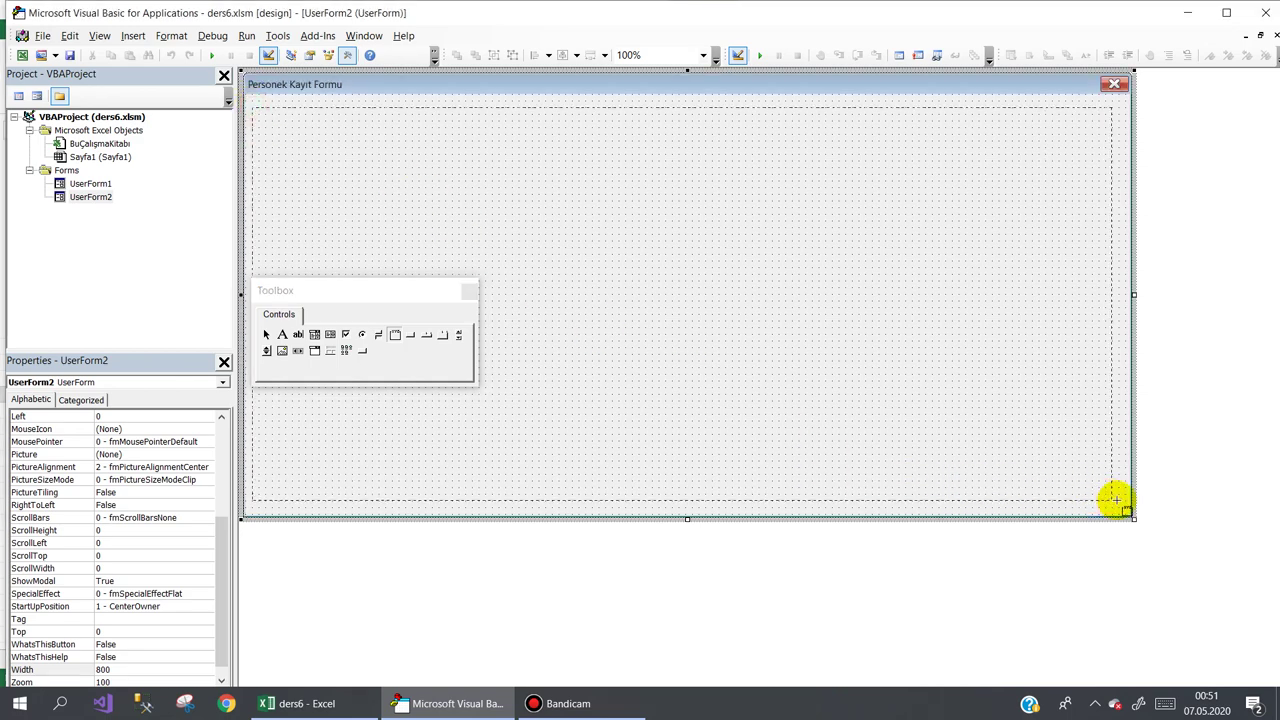
{"action": "left_click_drag", "start_coordinate": [1118, 500], "coordinate": [1120, 503]}
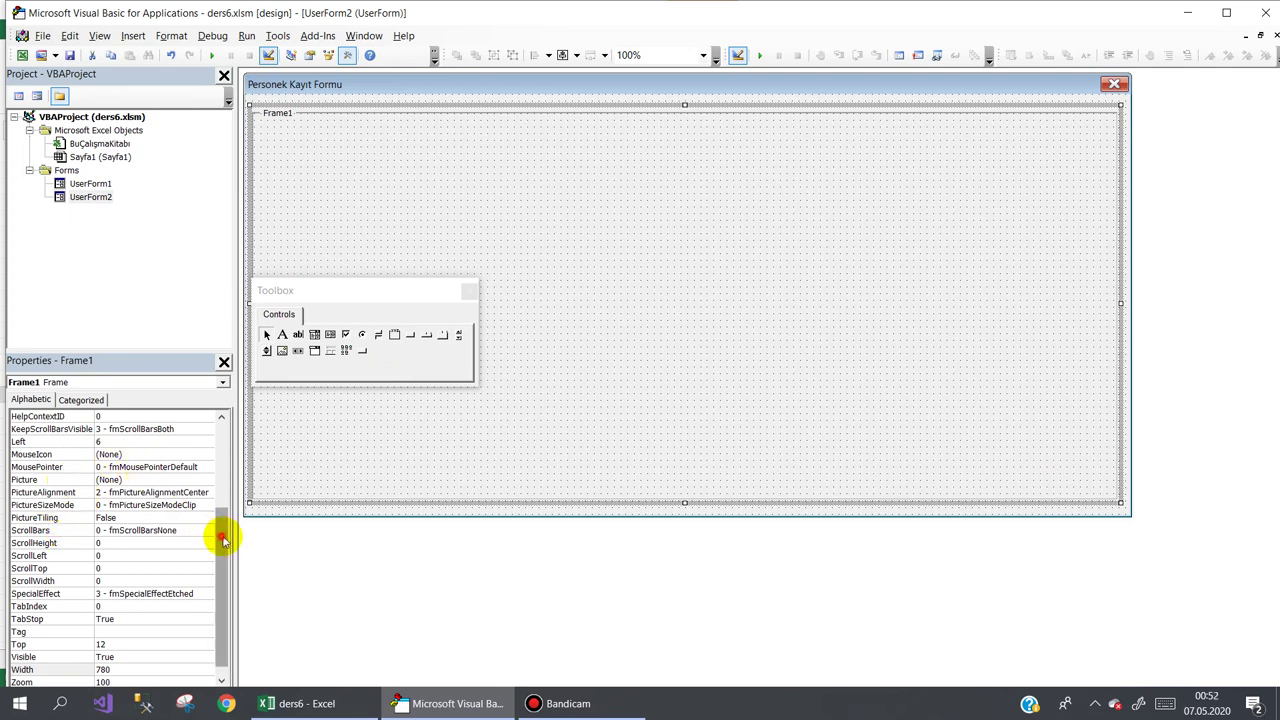
{"action": "left_click_drag", "start_coordinate": [220, 529], "coordinate": [220, 445]}
{"action": "left_click", "coordinate": [62, 467]}
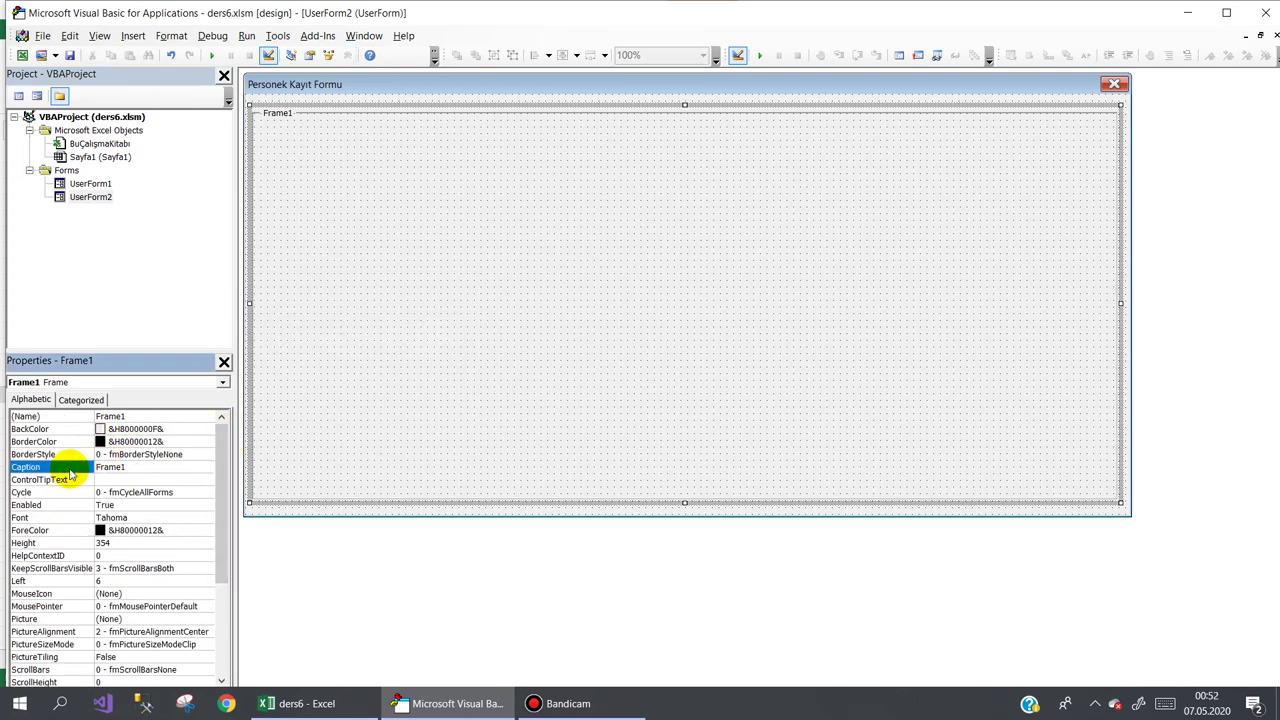
{"action": "type", "text": "Personel Bilgileri"}
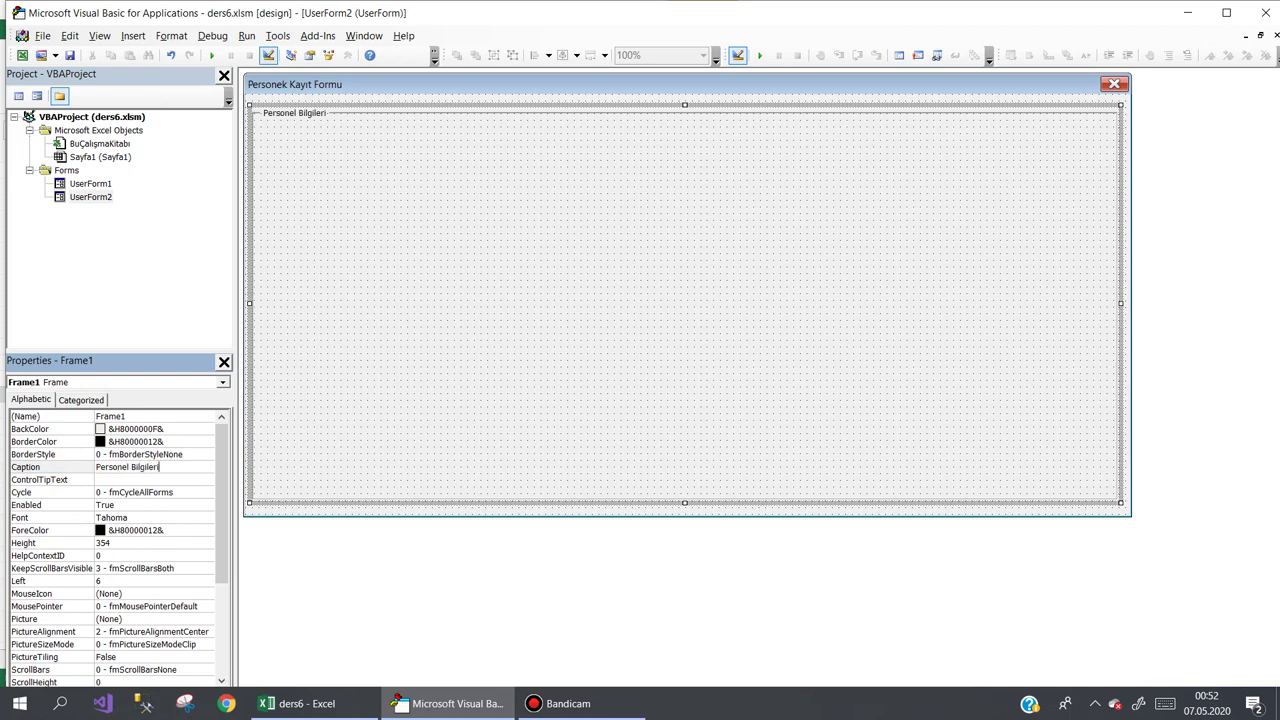
{"action": "left_click", "coordinate": [394, 274]}
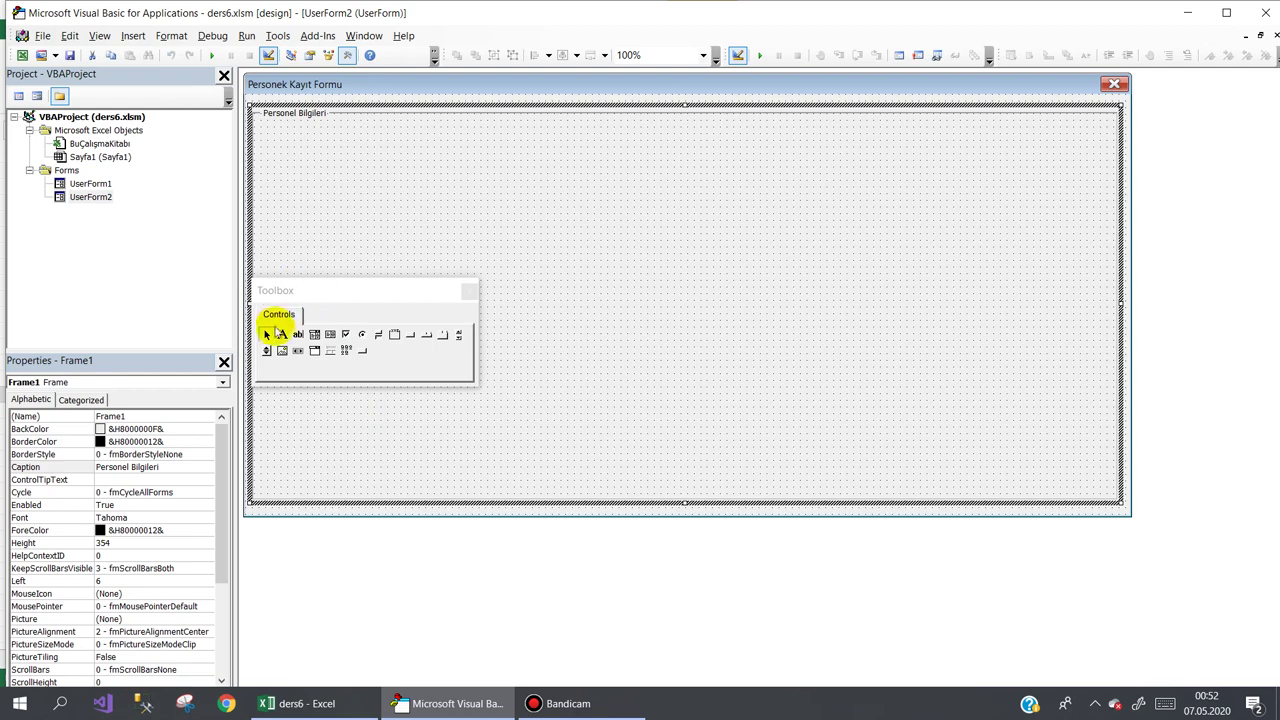
Add a Personel ID label at the frame's top-left with a text box beside it
{"action": "left_click", "coordinate": [283, 334]}
{"action": "left_click", "coordinate": [271, 146]}
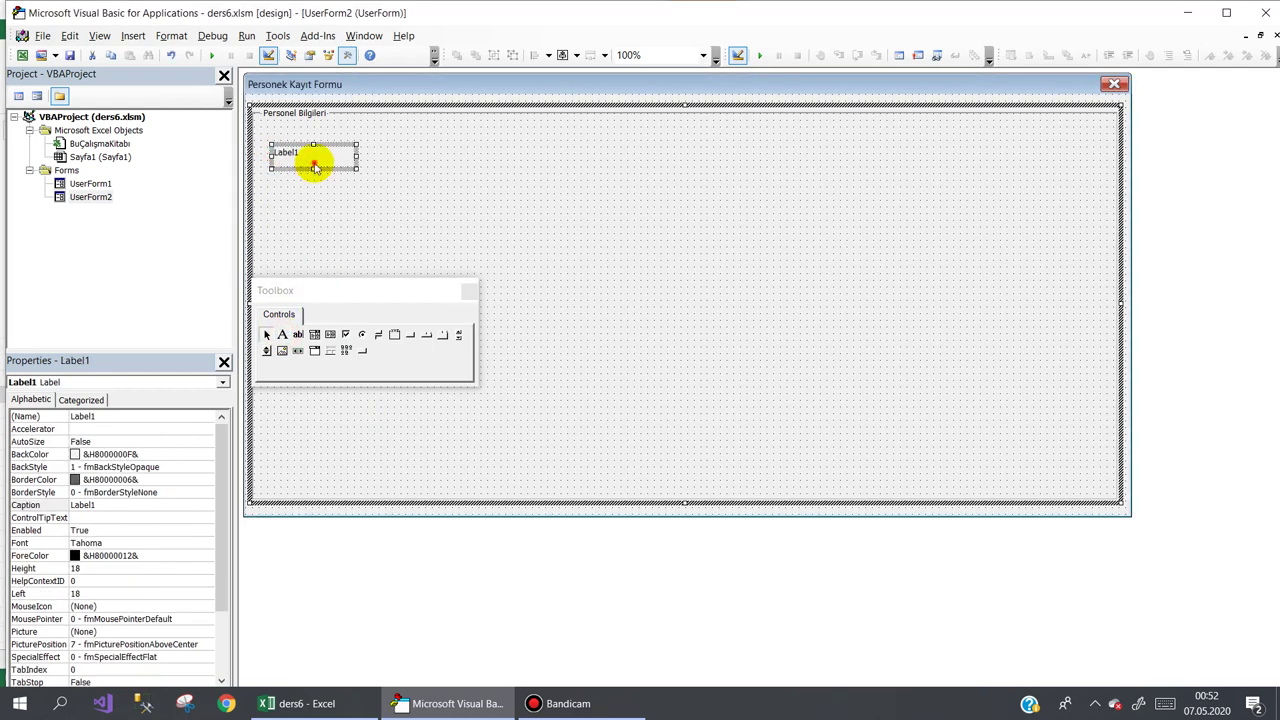
{"action": "left_click", "coordinate": [314, 167]}
{"action": "type", "text": "Personel ID"}
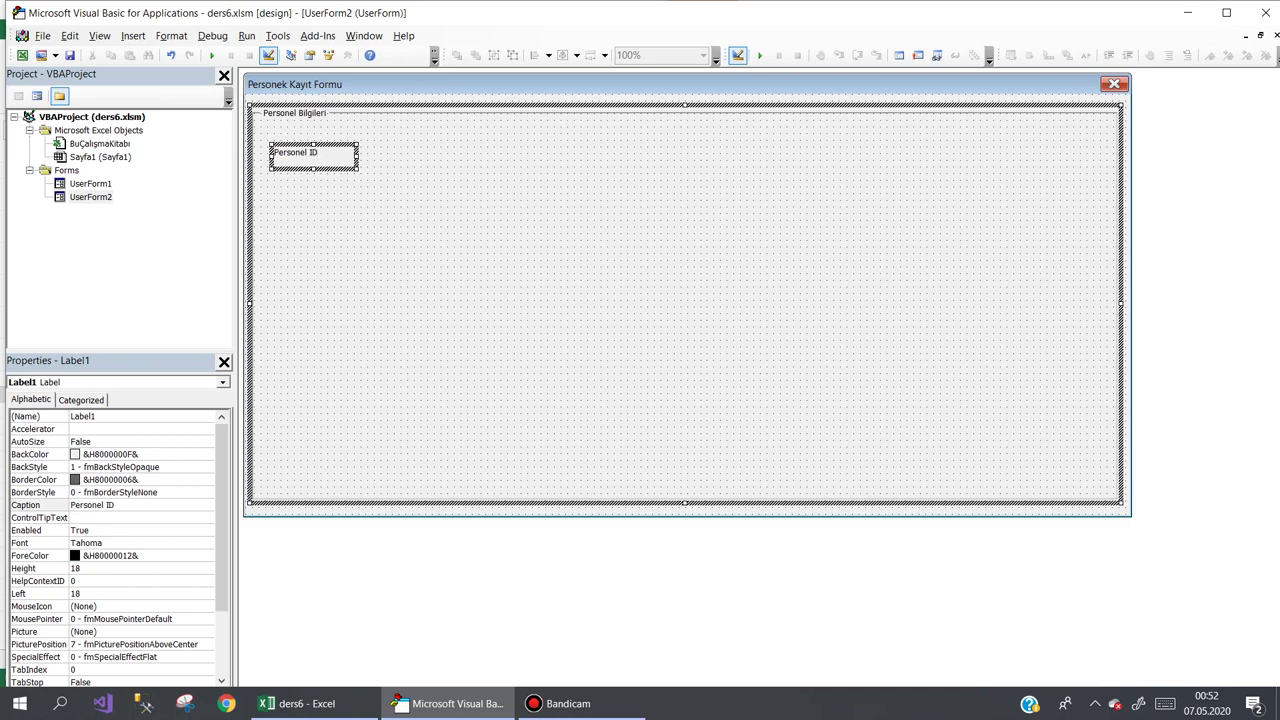
{"action": "left_click", "coordinate": [329, 214]}
{"action": "left_click", "coordinate": [298, 334]}
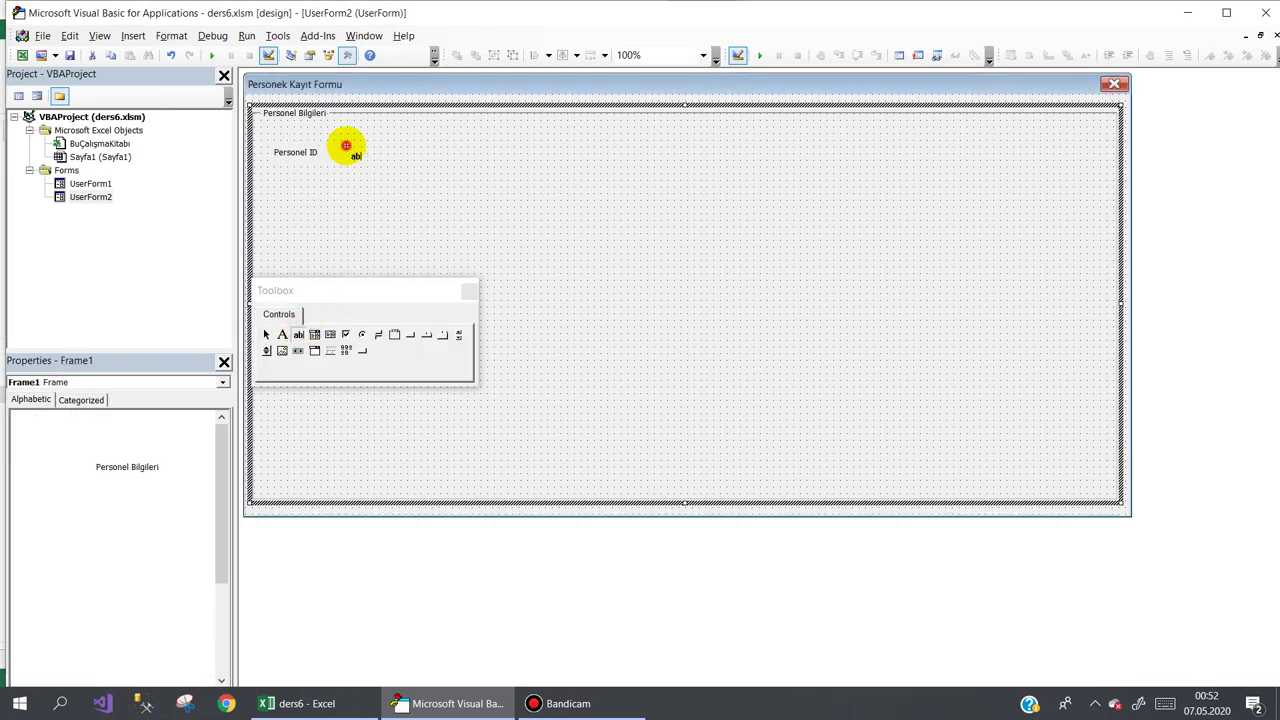
{"action": "left_click_drag", "start_coordinate": [346, 147], "coordinate": [431, 163]}
Copy the Personel ID label and text box into second and third rows
{"action": "left_click", "coordinate": [378, 192]}
{"action": "left_click", "coordinate": [294, 150]}
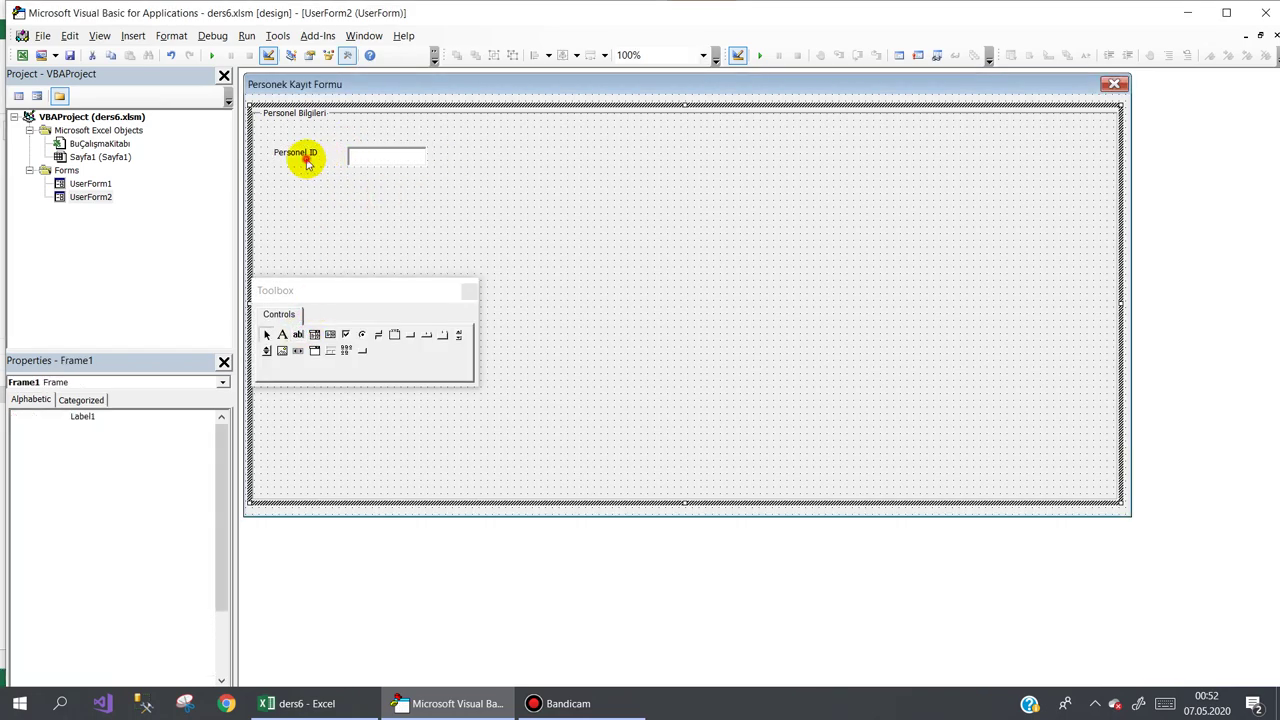
{"action": "left_click", "coordinate": [377, 163], "text": "ctrl"}
{"action": "left_click_drag", "start_coordinate": [372, 203], "coordinate": [366, 229]}
{"action": "left_click", "coordinate": [366, 229]}
Widen the second and third row text boxes to the right
{"action": "left_click", "coordinate": [320, 206]}
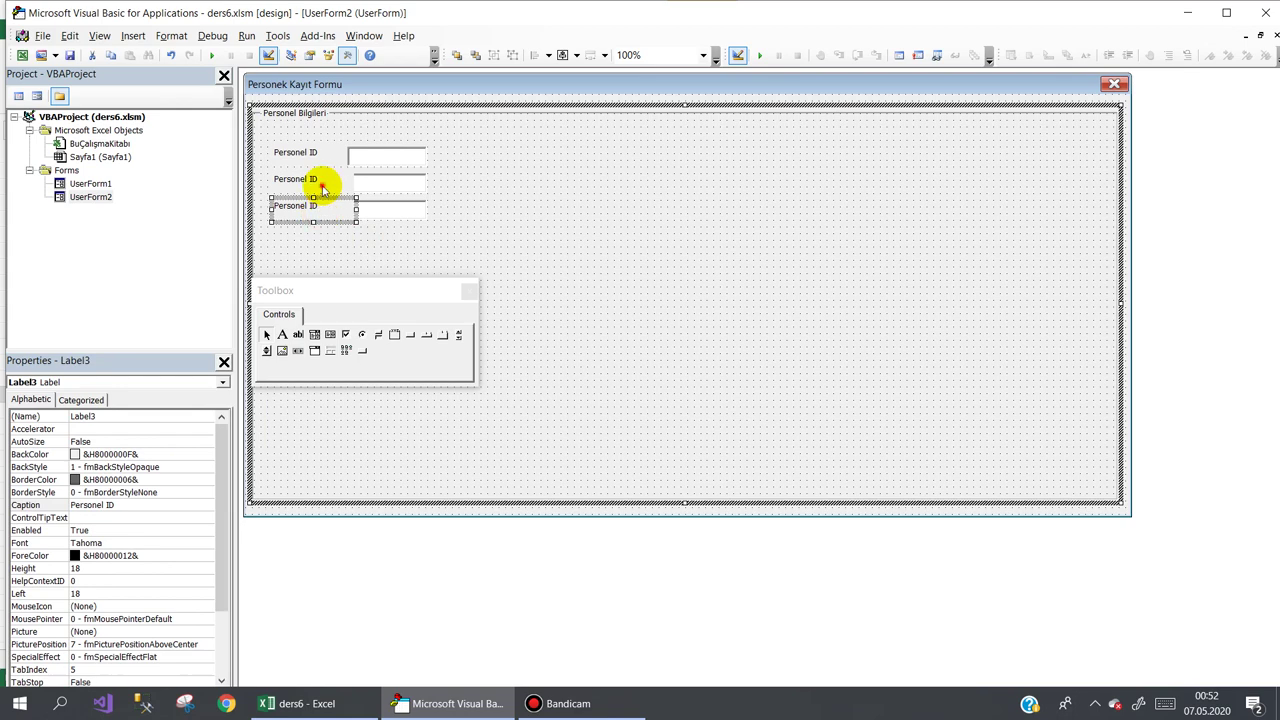
{"action": "left_click", "coordinate": [322, 188]}
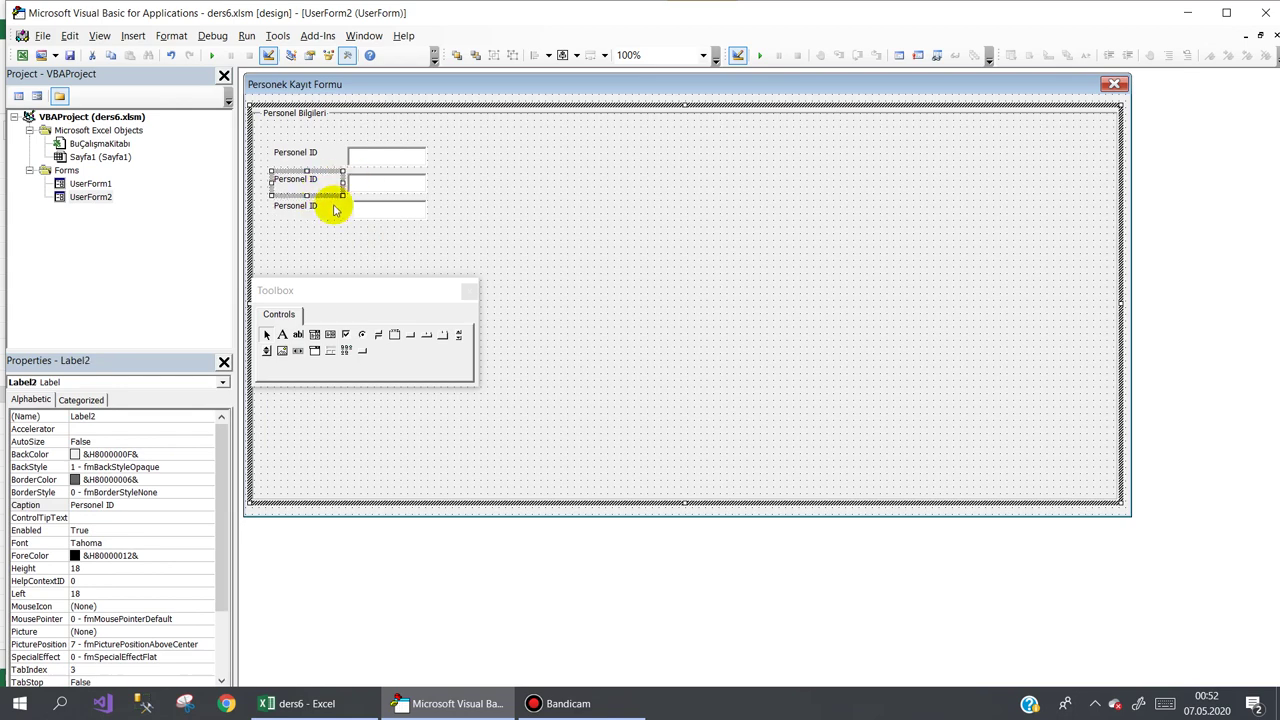
{"action": "left_click", "coordinate": [350, 212]}
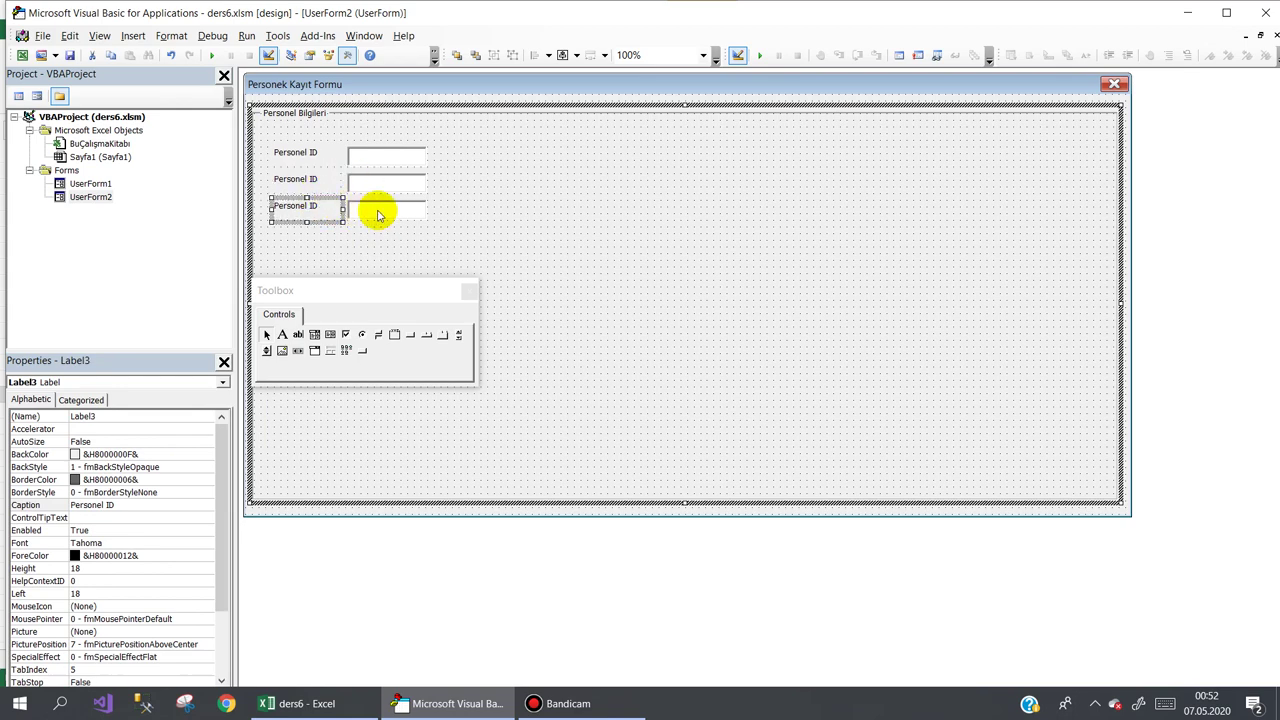
{"action": "left_click", "coordinate": [428, 186]}
{"action": "left_click_drag", "start_coordinate": [430, 184], "coordinate": [598, 184]}
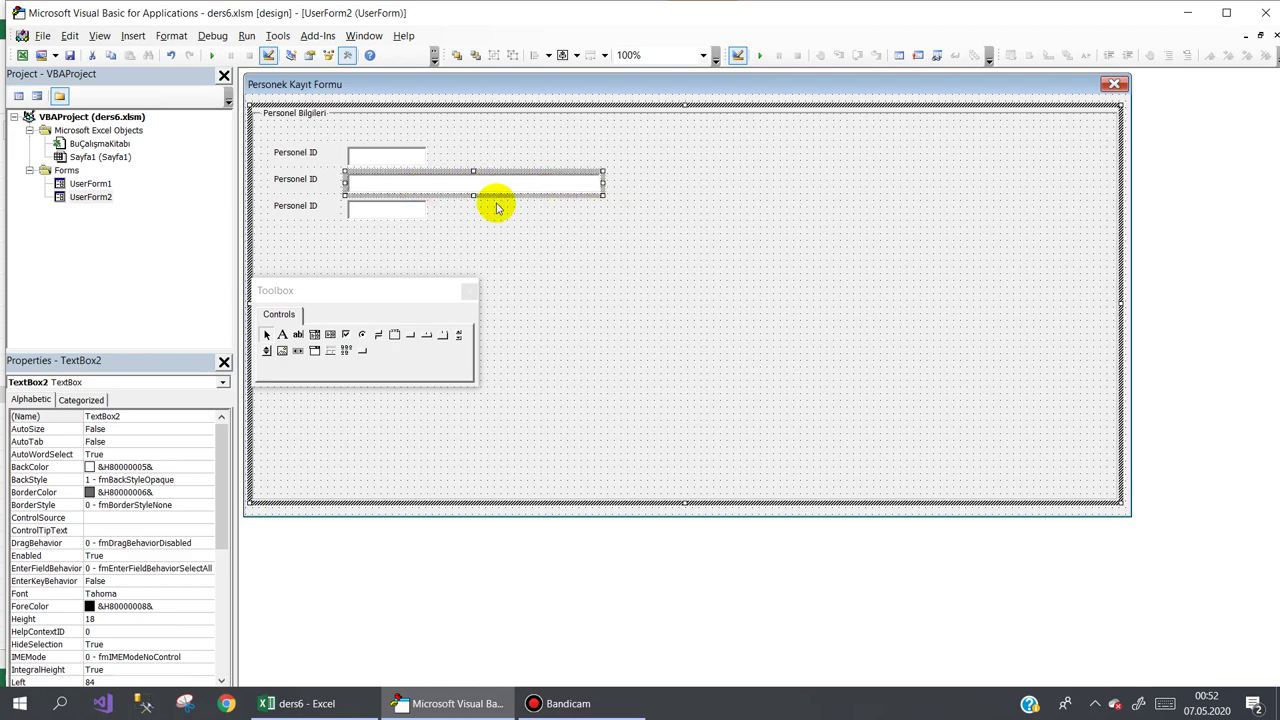
{"action": "left_click", "coordinate": [428, 210]}
{"action": "left_click_drag", "start_coordinate": [430, 210], "coordinate": [598, 210]}
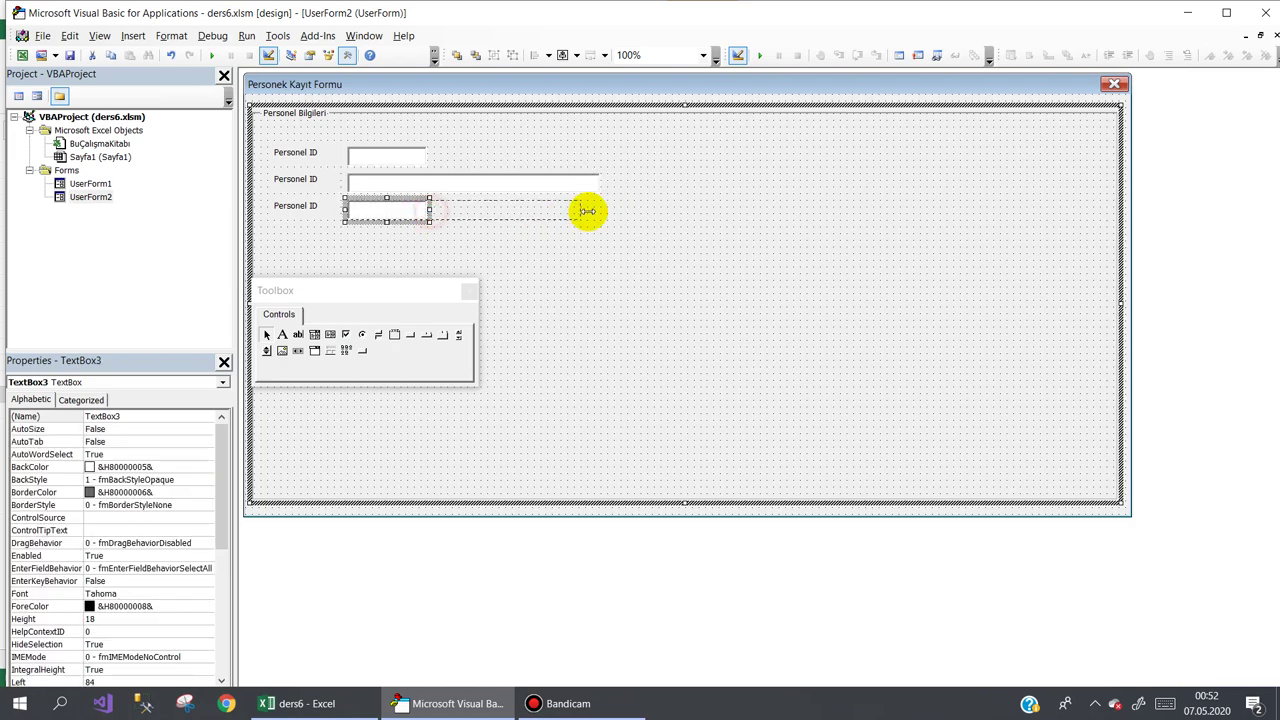
Copy the two lower rows below them to form rows 4 and 5
{"action": "left_click", "coordinate": [594, 246]}
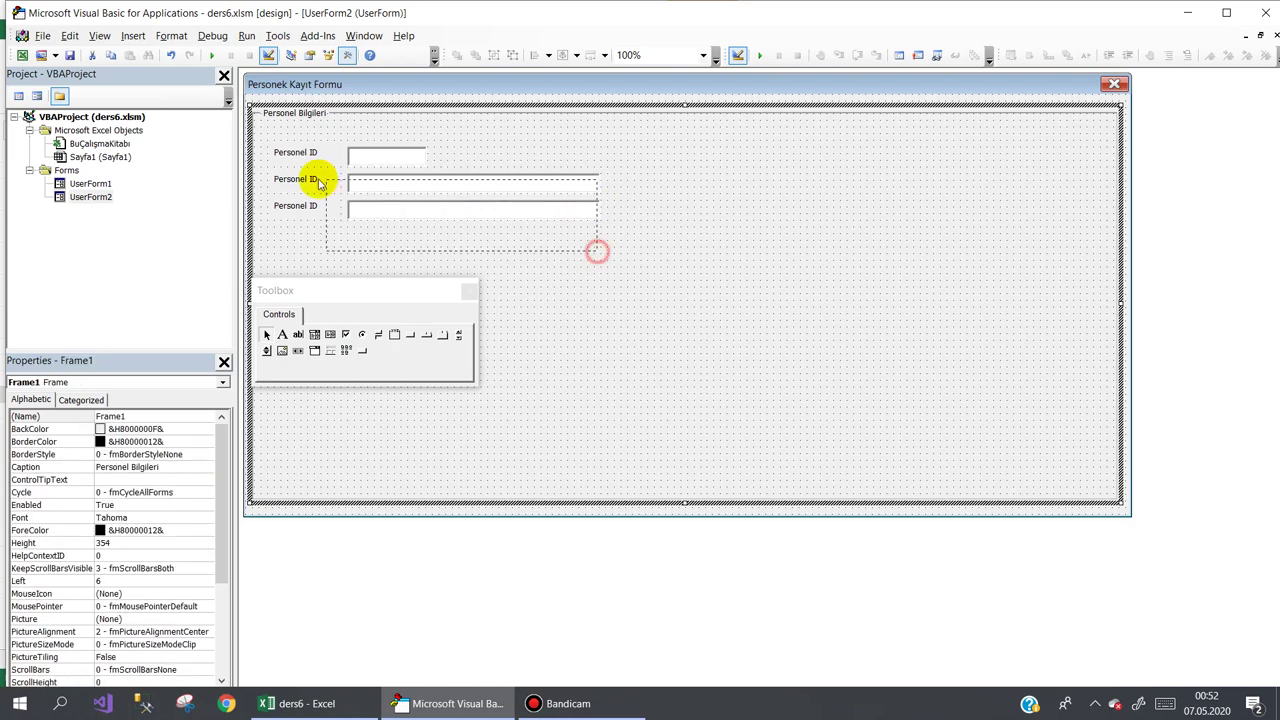
{"action": "mouse_move", "coordinate": [268, 170]}
{"action": "left_mouse_down"}
{"action": "mouse_move", "coordinate": [365, 220]}
{"action": "mouse_move", "coordinate": [375, 272]}
{"action": "left_mouse_up"}
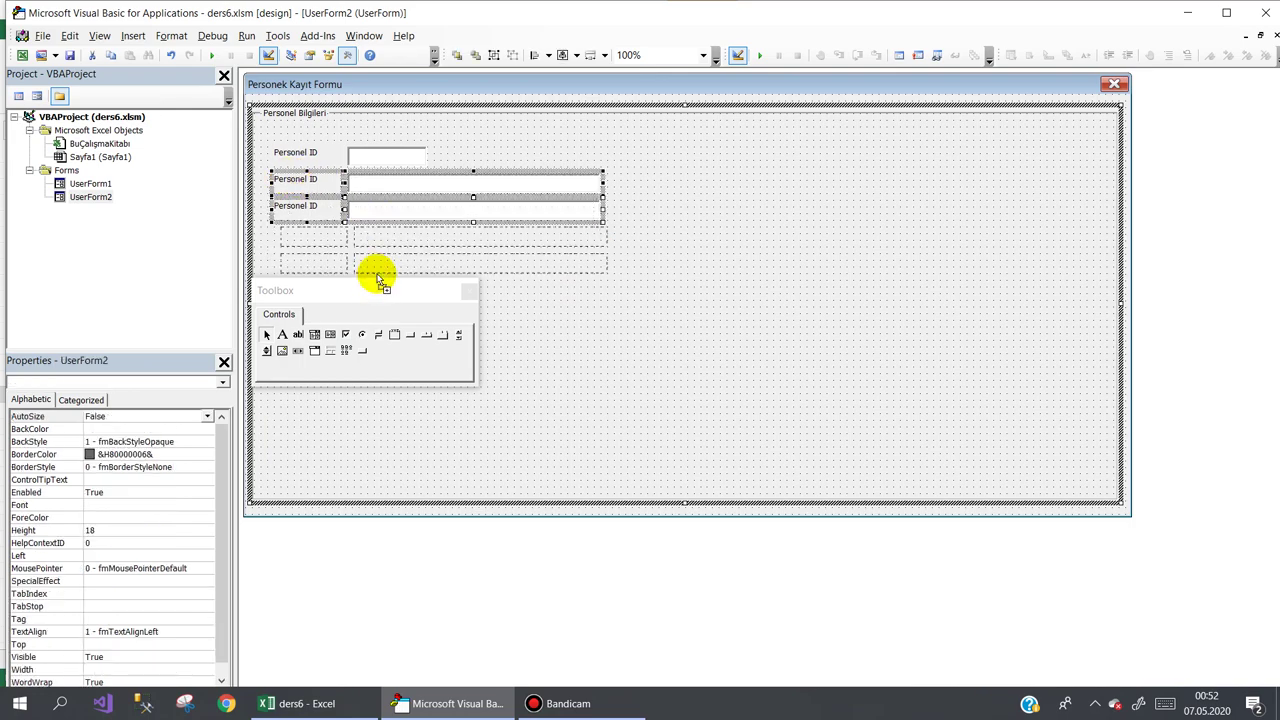
{"action": "left_click_drag", "start_coordinate": [378, 280], "coordinate": [374, 273]}
{"action": "left_click", "coordinate": [612, 312]}
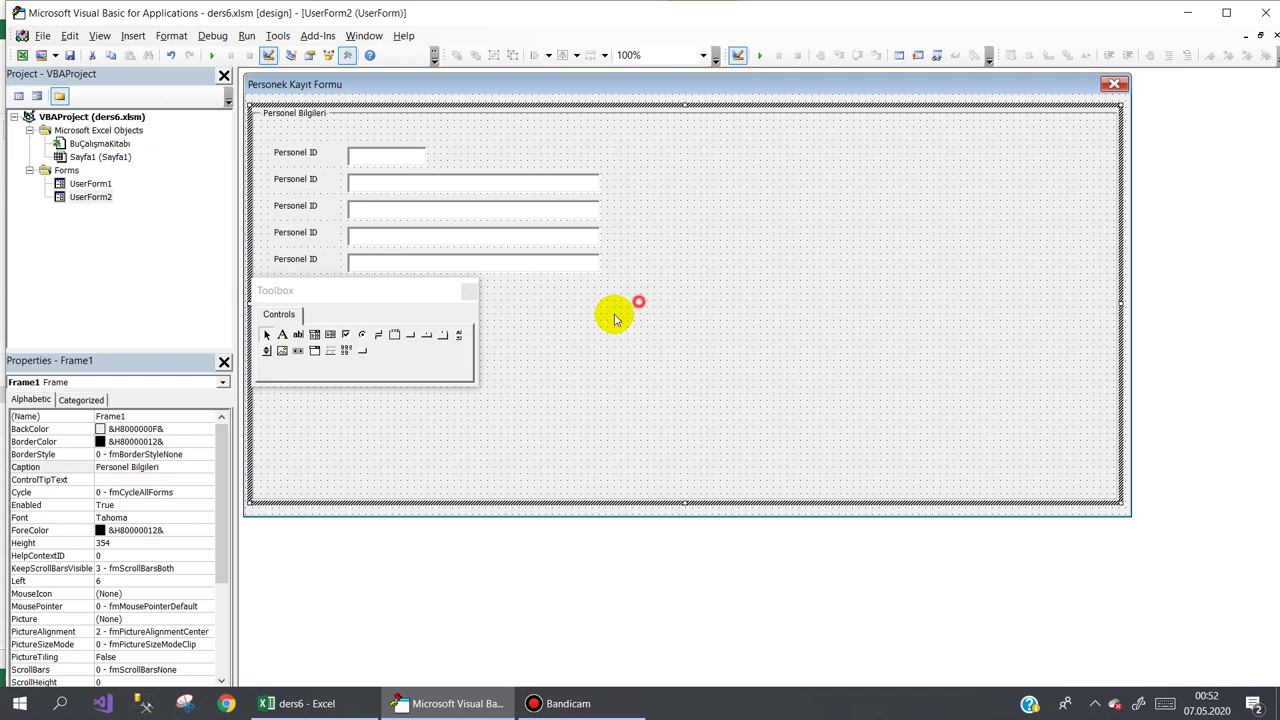
Draw a Kaydet command button below the five Personel ID rows
{"action": "left_click", "coordinate": [411, 335]}
{"action": "left_click_drag", "start_coordinate": [578, 312], "coordinate": [690, 342]}
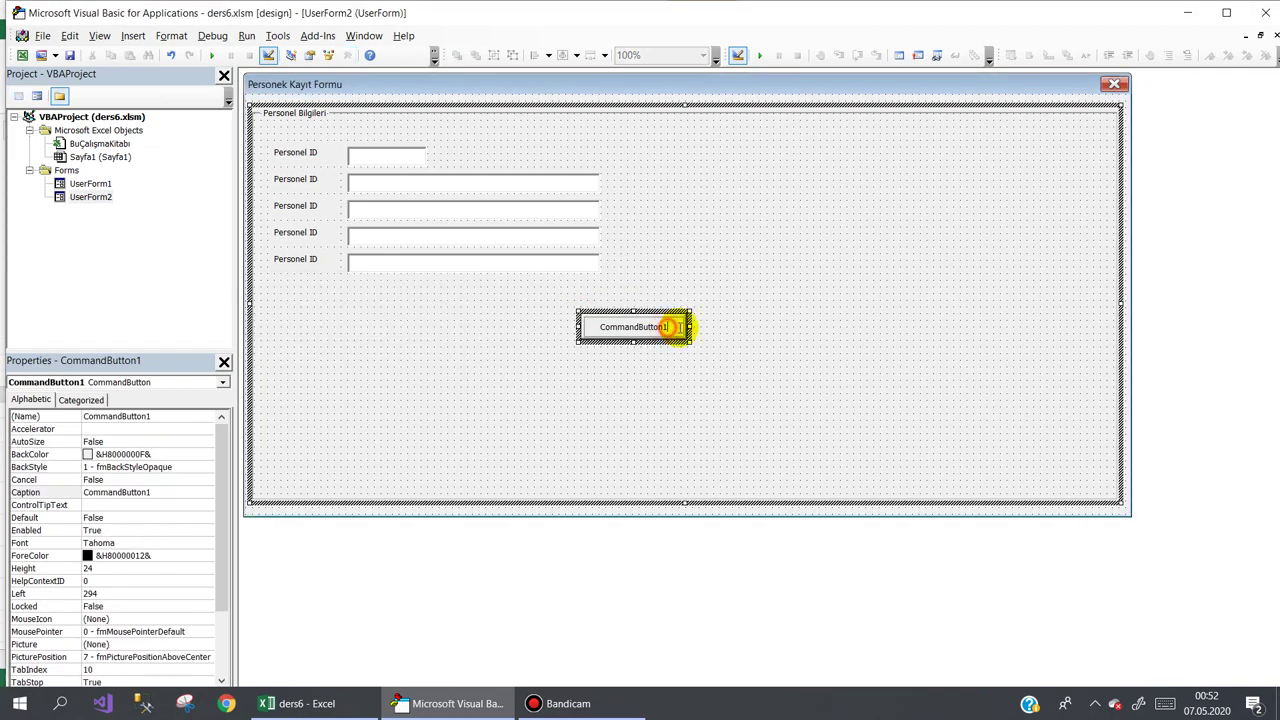
{"action": "left_click", "coordinate": [676, 327]}
{"action": "type", "text": "Kaydet"}
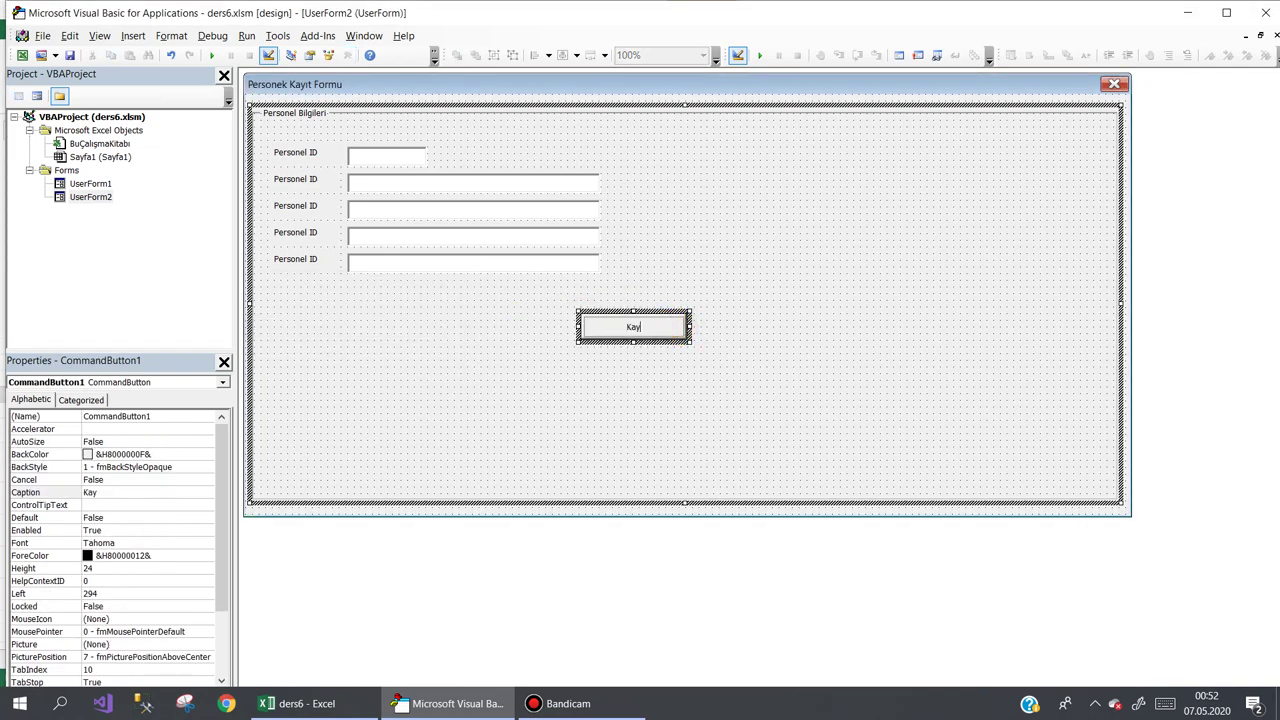
{"action": "left_click", "coordinate": [1120, 293]}
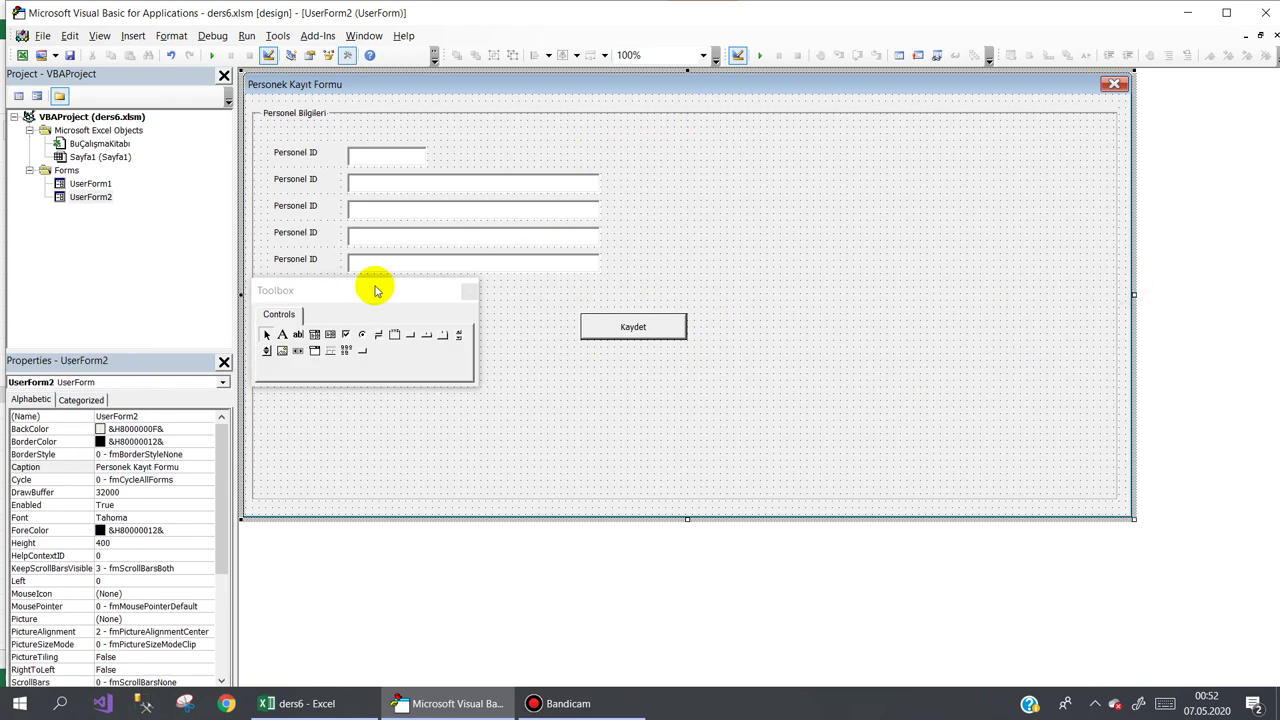
Move the Toolbox aside and set the Personel Bilgileri frame's Visible property to False
{"action": "left_click_drag", "start_coordinate": [336, 291], "coordinate": [641, 525]}
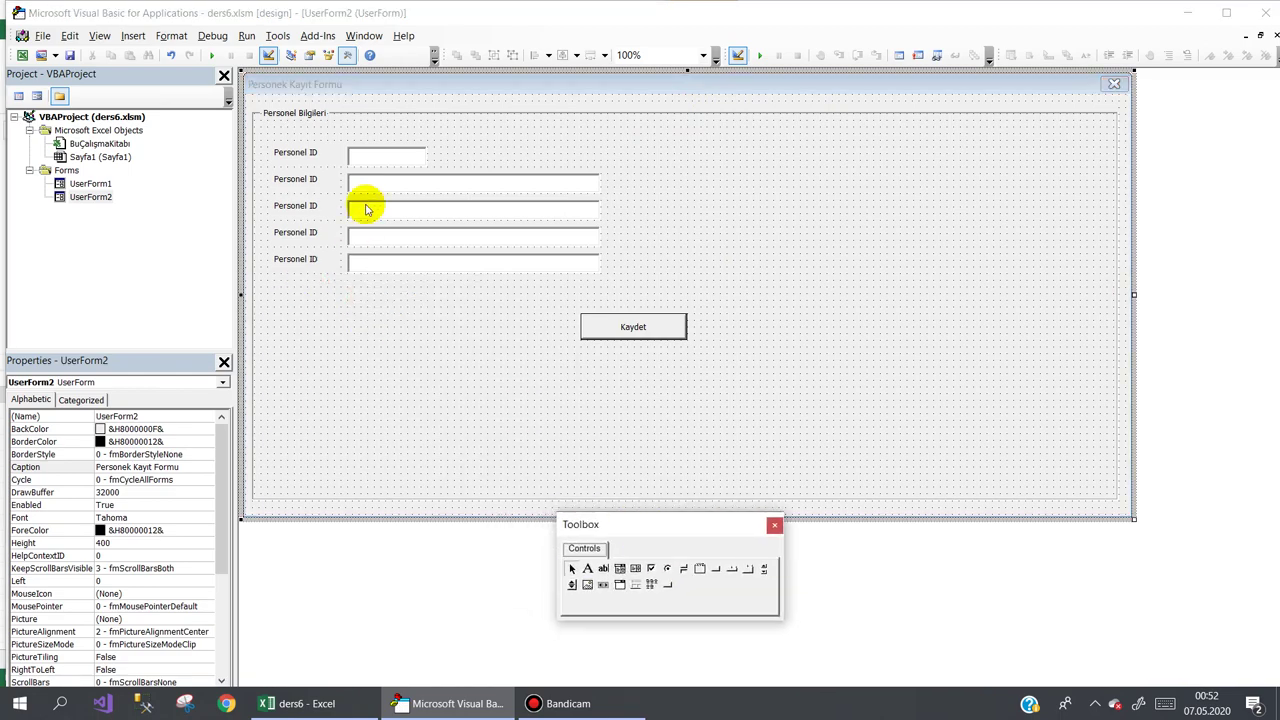
{"action": "left_click", "coordinate": [306, 116]}
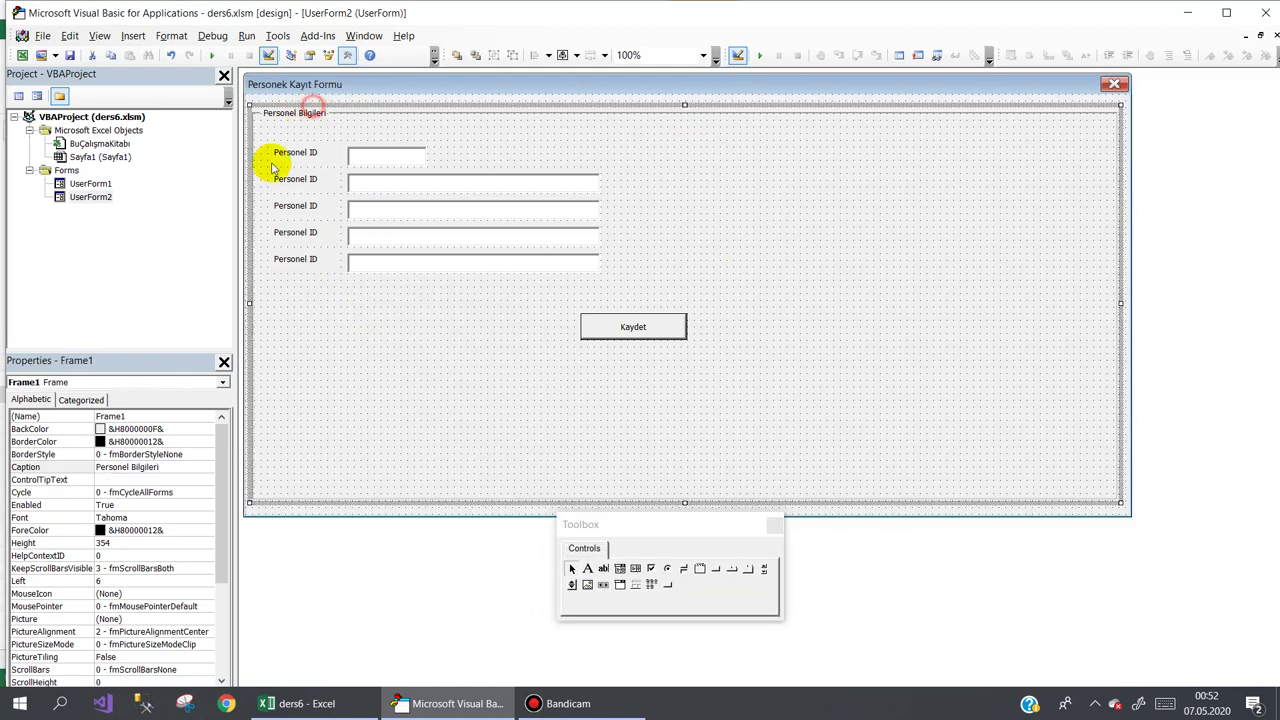
{"action": "left_click_drag", "start_coordinate": [218, 505], "coordinate": [175, 640]}
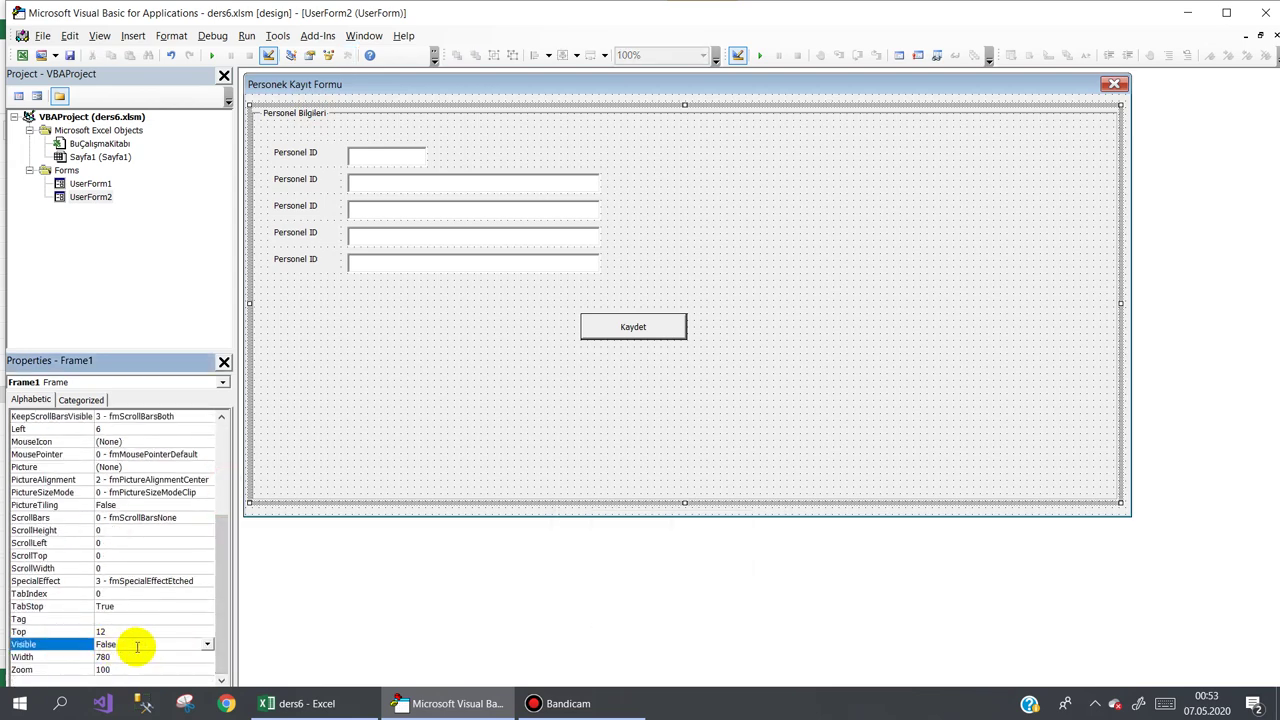
Set UserForm2's StartUpPosition to 2 - CenterScreen, then open UserForm1 (Ana Form) in the designer
{"action": "left_click", "coordinate": [291, 512]}
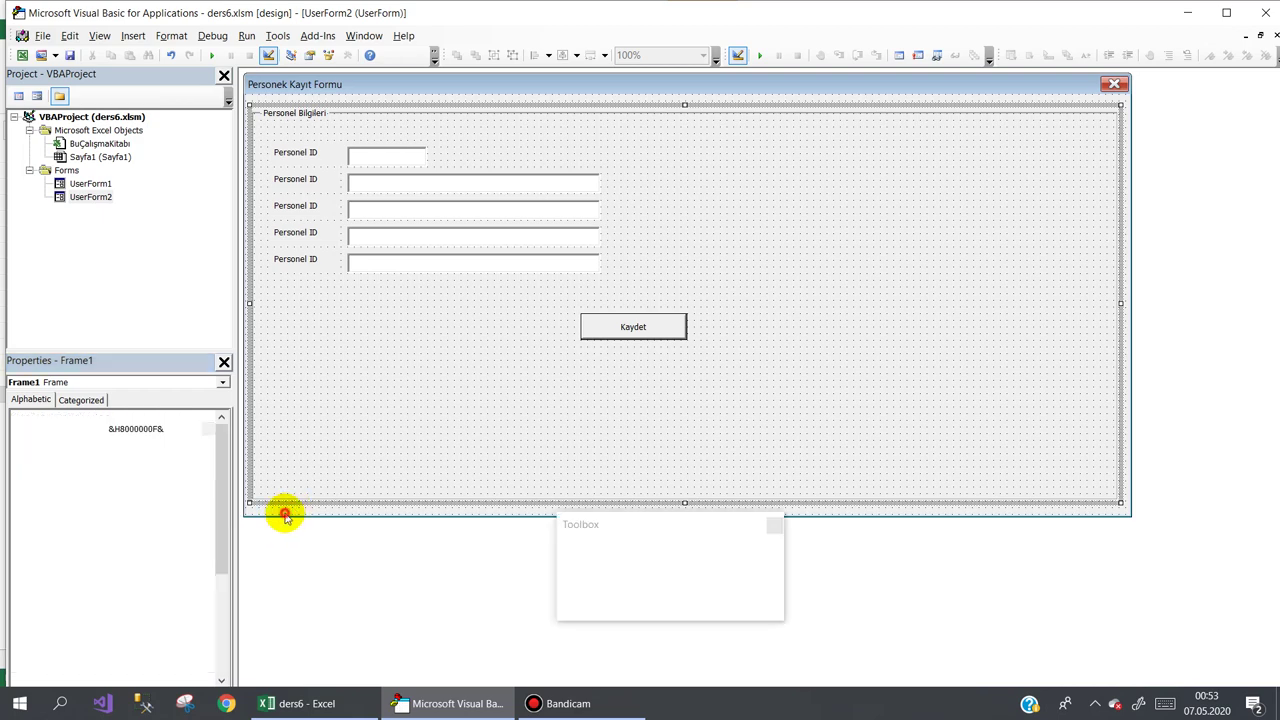
{"action": "left_click_drag", "start_coordinate": [220, 600], "coordinate": [213, 647]}
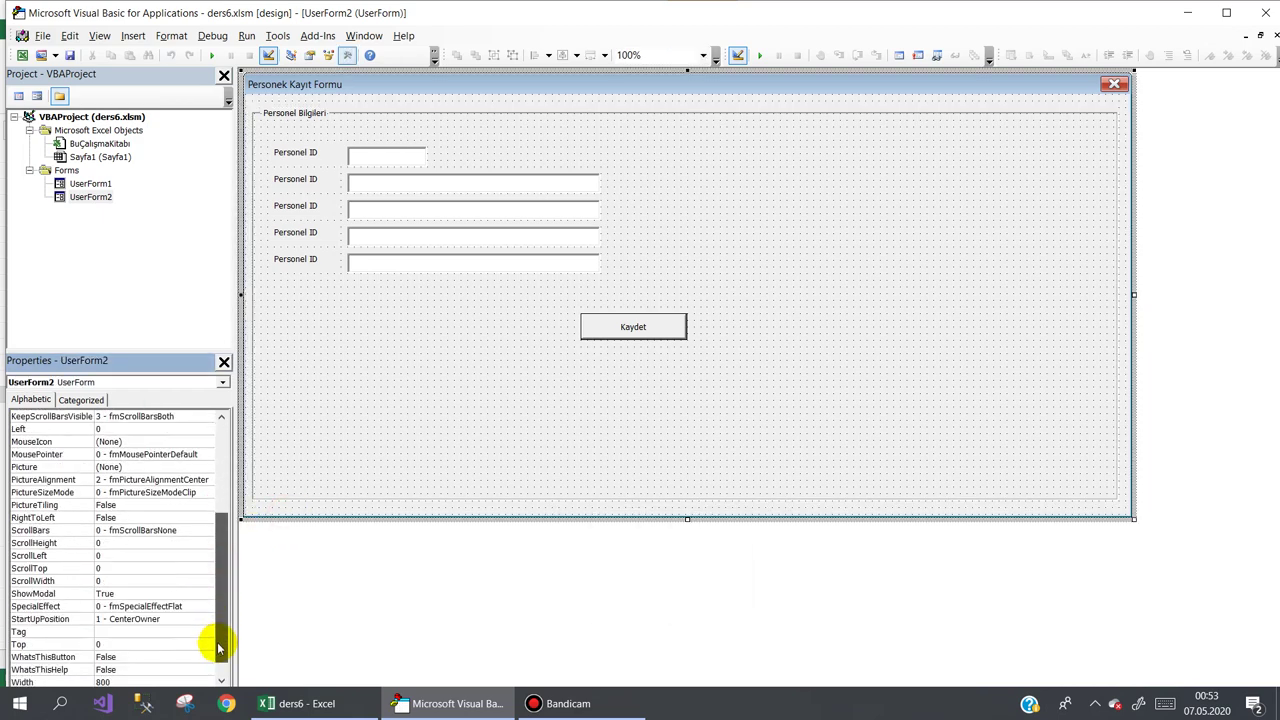
{"action": "left_click", "coordinate": [112, 608]}
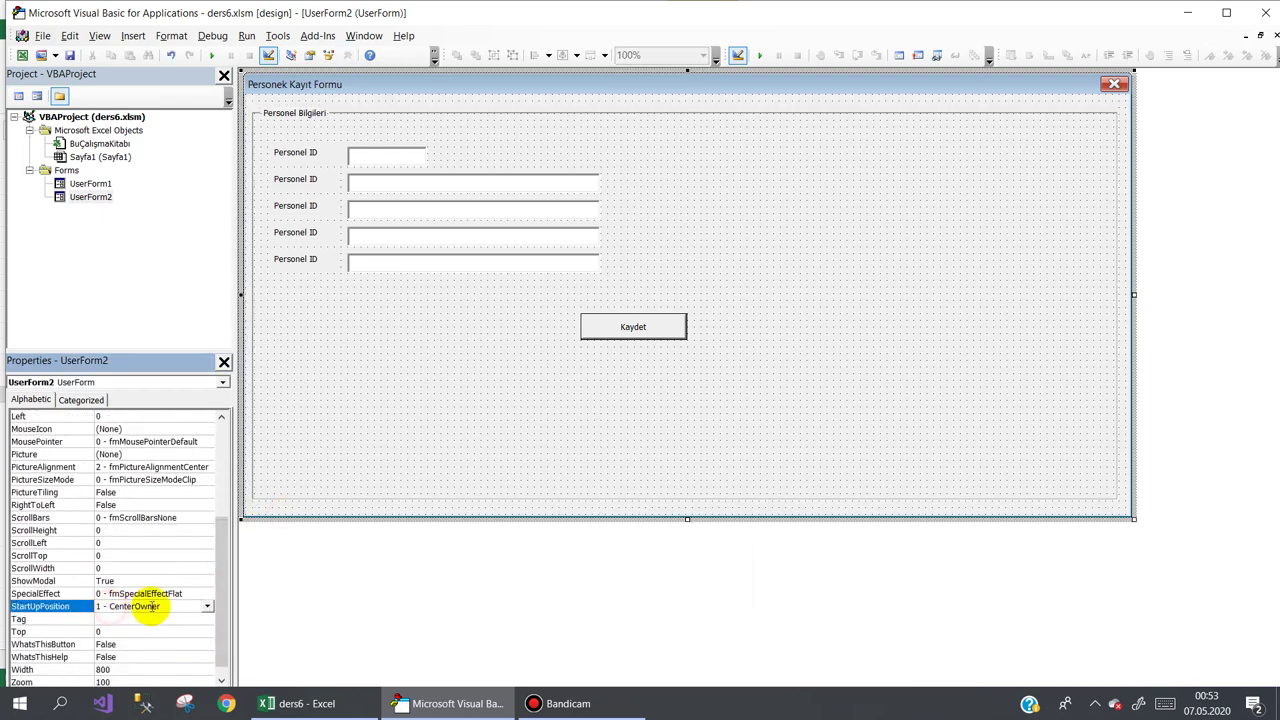
{"action": "left_click", "coordinate": [205, 606]}
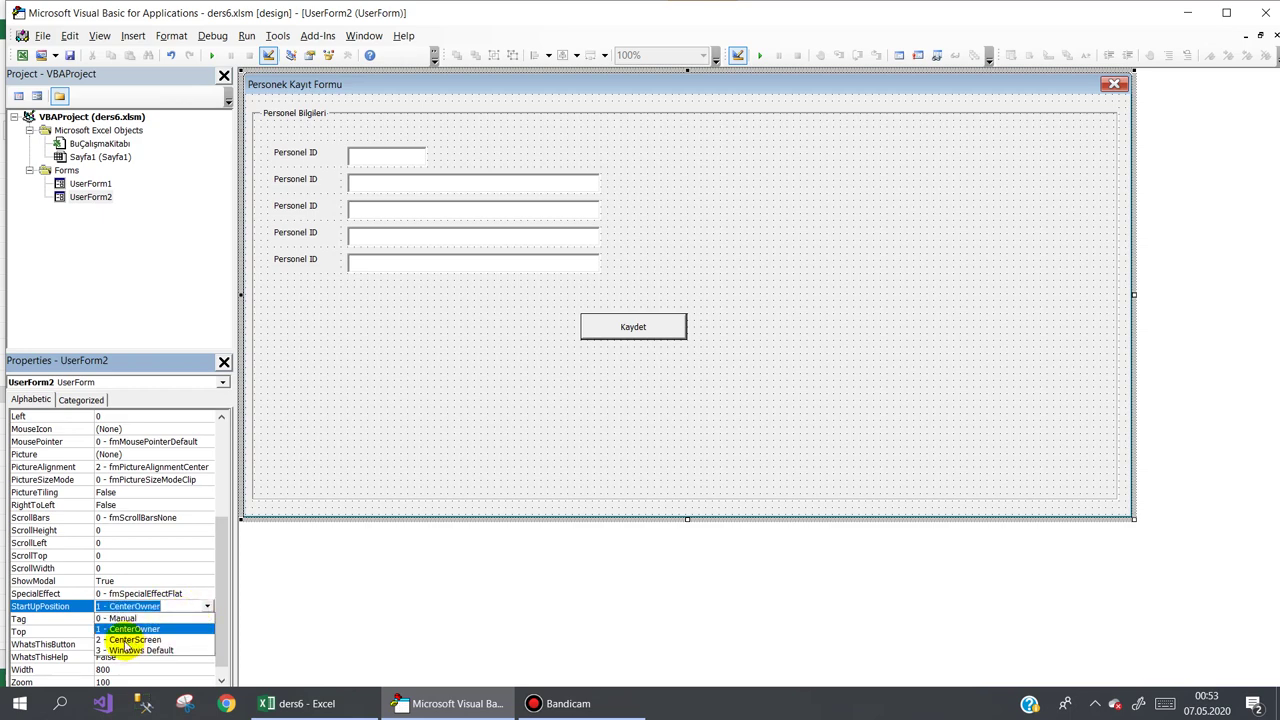
{"action": "left_click", "coordinate": [130, 640]}
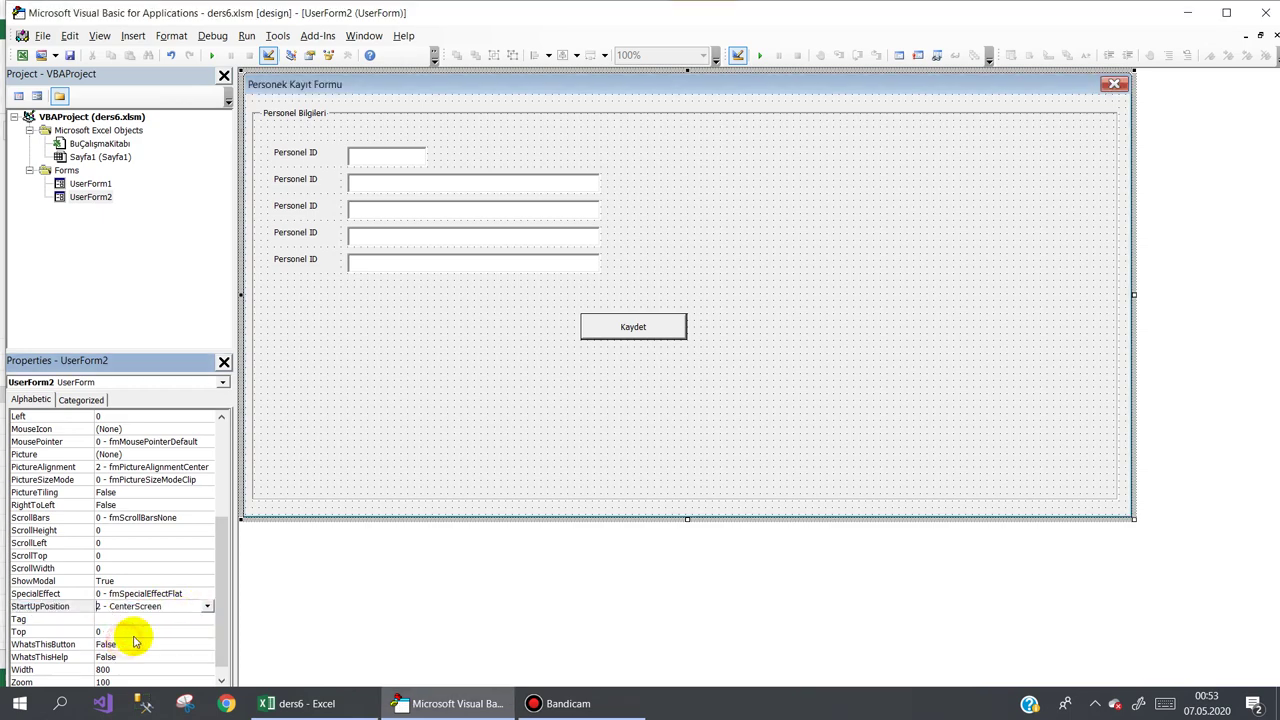
{"action": "left_click", "coordinate": [1108, 517]}
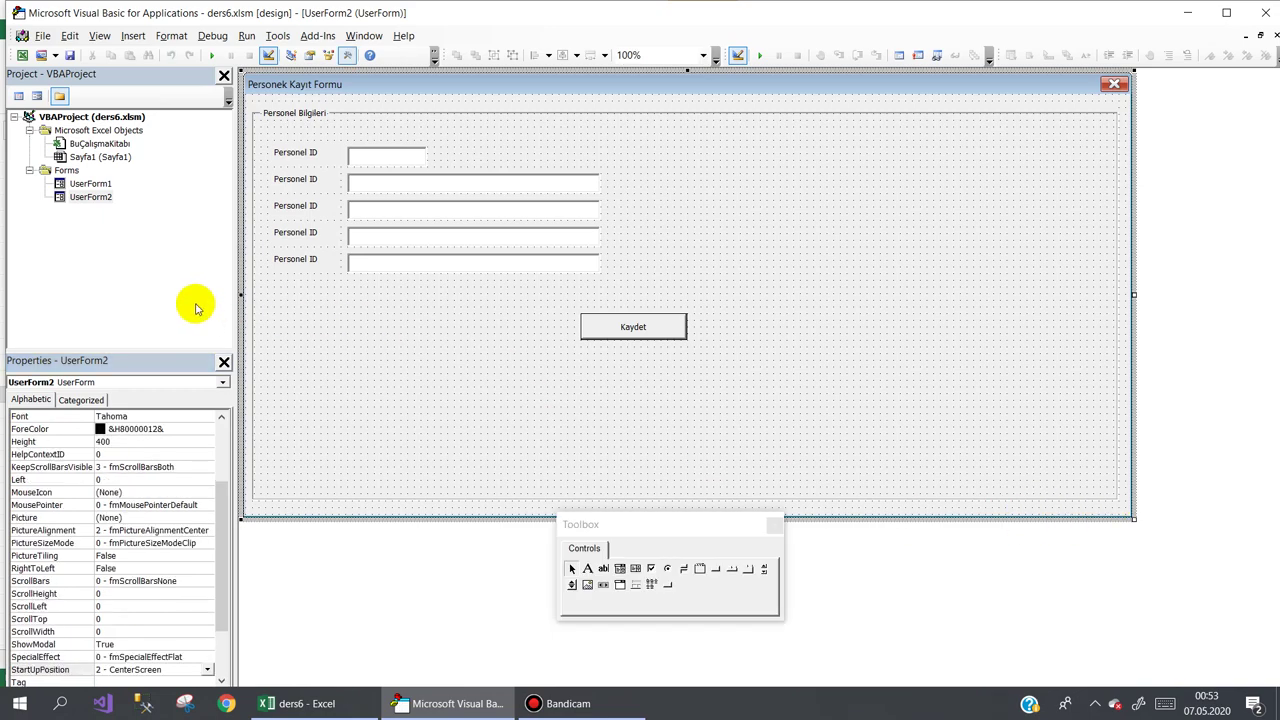
{"action": "double_click", "coordinate": [92, 185]}
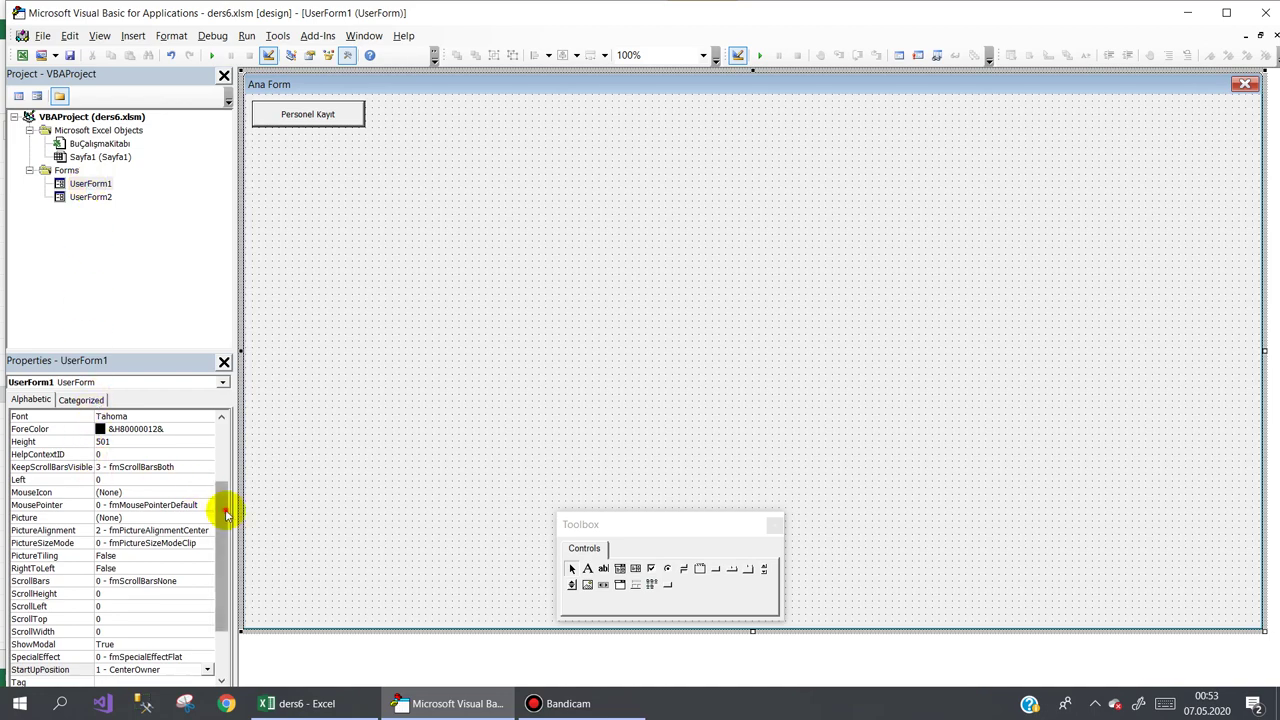
Rename UserForm1 to frmAnaform
{"action": "left_click_drag", "start_coordinate": [226, 513], "coordinate": [222, 428]}
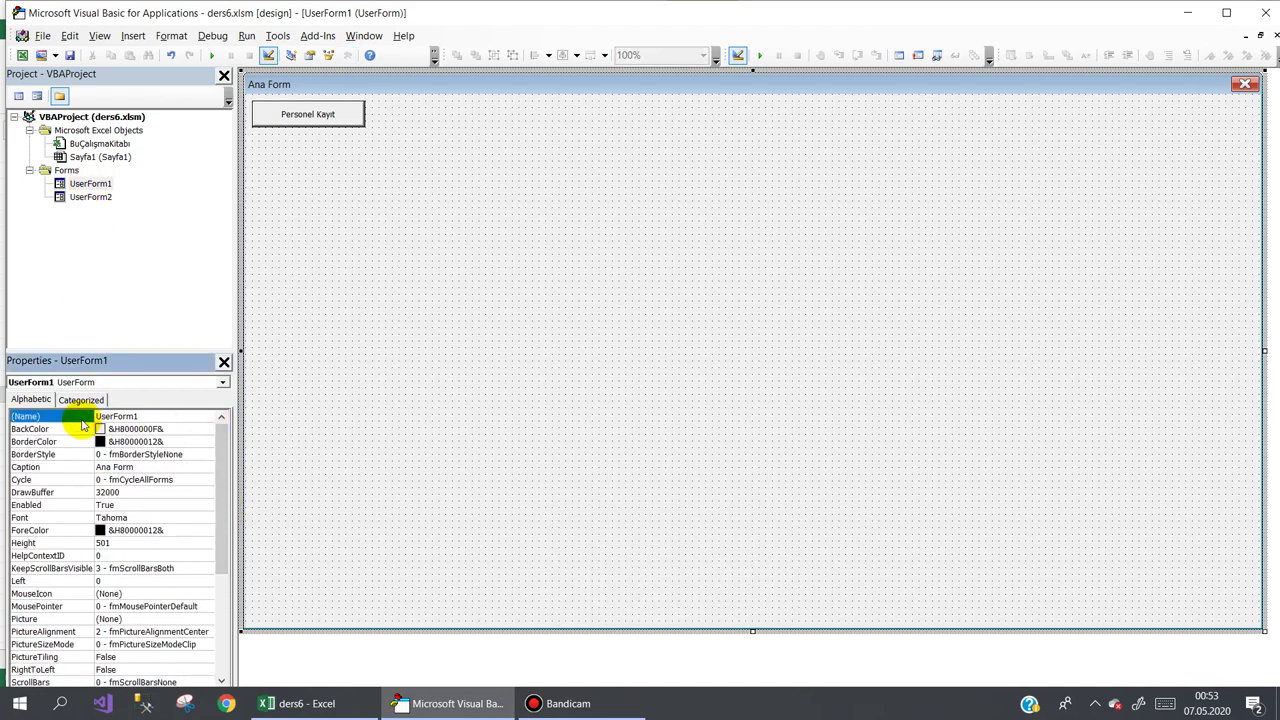
{"action": "type", "text": "frmAnafor"}
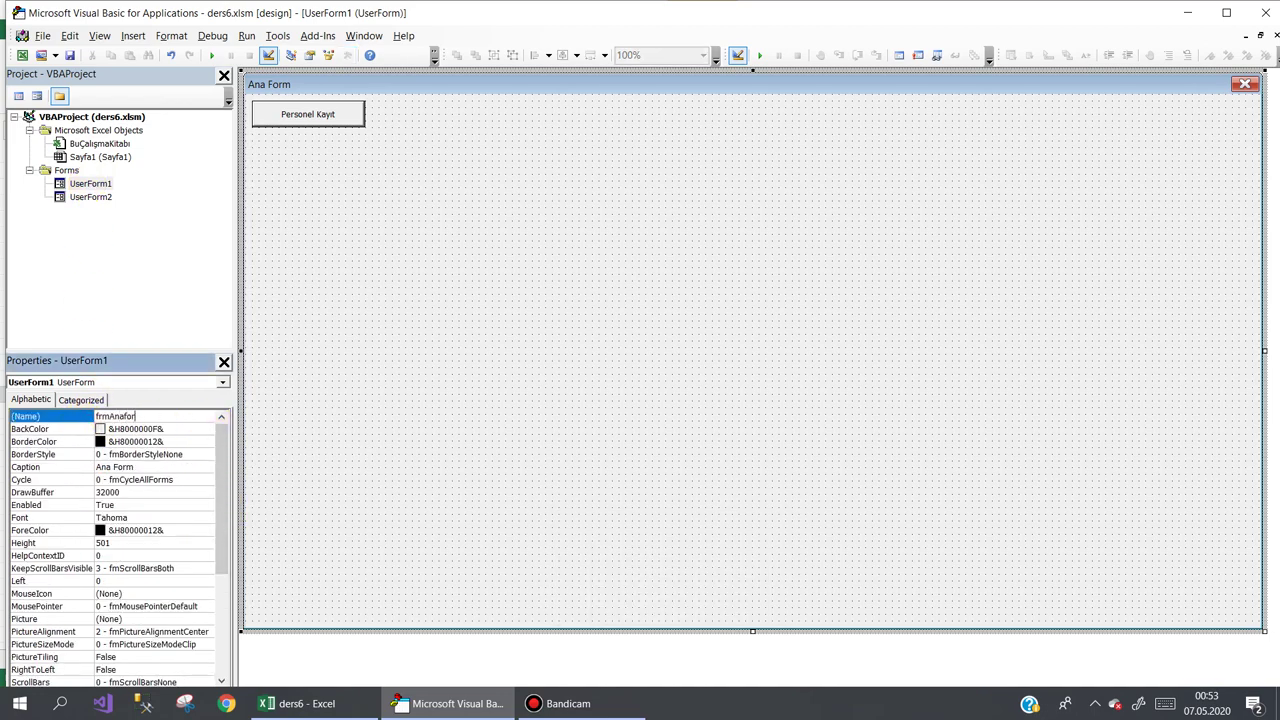
{"action": "type", "text": "m"}
{"action": "key", "text": "Return"}
Open UserForm2 and rename it to frmPersonel
{"action": "left_click", "coordinate": [76, 200]}
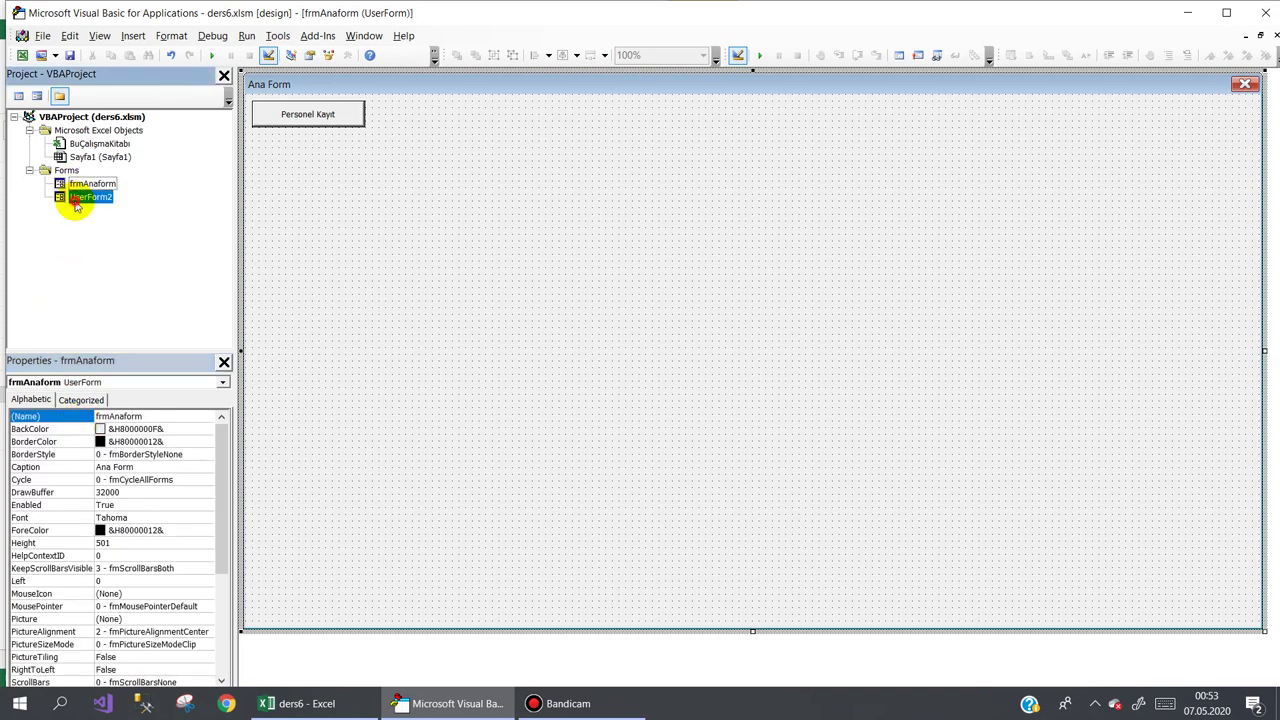
{"action": "double_click", "coordinate": [76, 200]}
{"action": "left_click", "coordinate": [78, 418]}
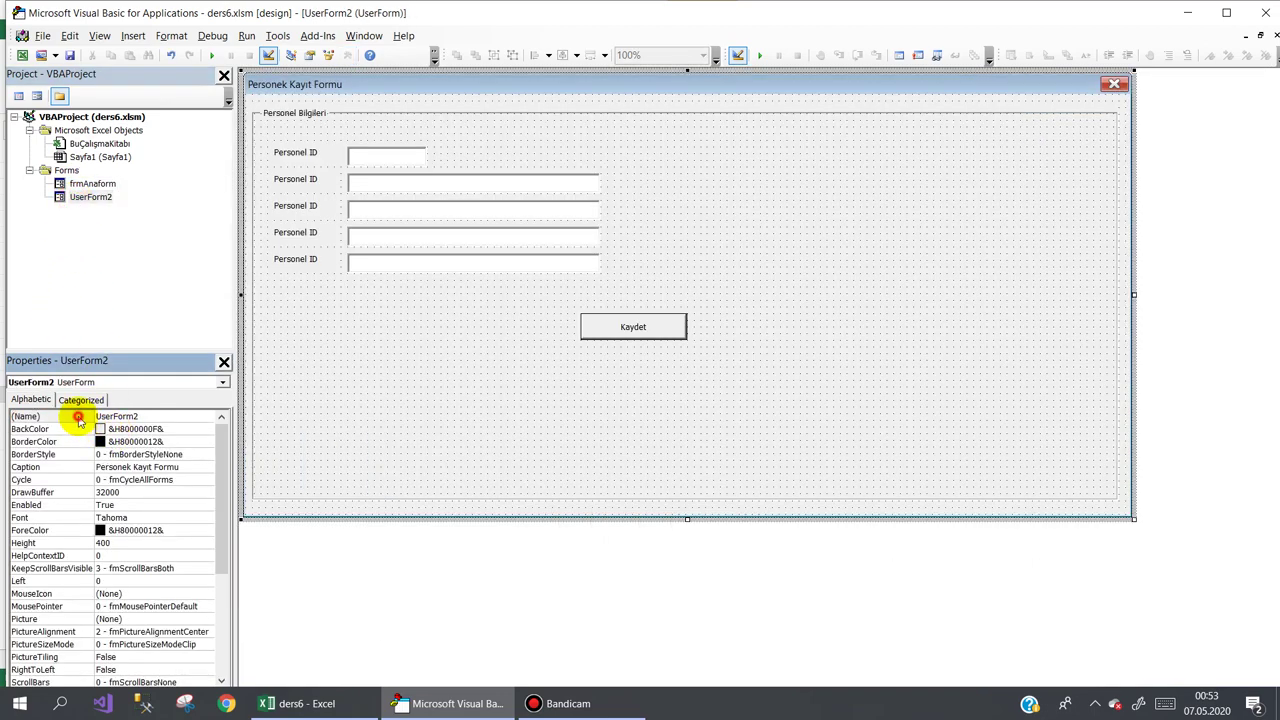
{"action": "type", "text": "frmPersonel"}
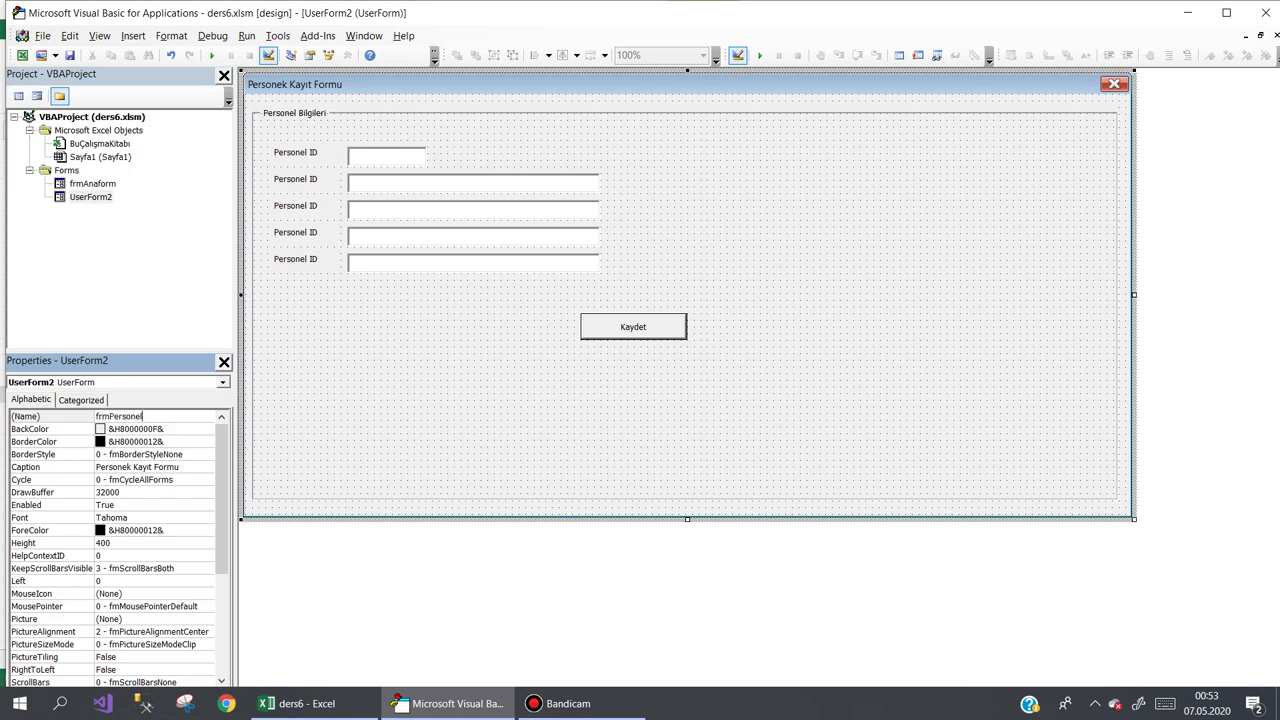
{"action": "key", "text": "Return"}
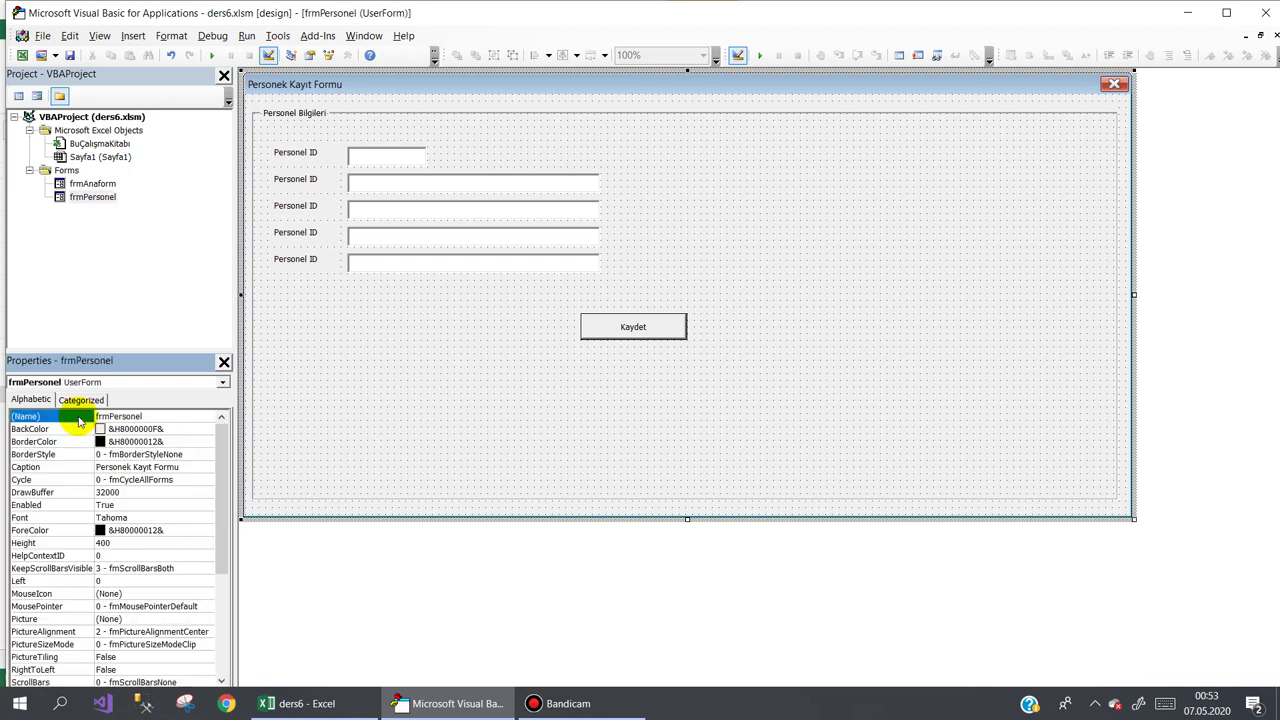
Add frmAnaform.Show to Sayfa1's CommandButton1_Click and return to the Excel sheet
{"action": "double_click", "coordinate": [100, 157]}
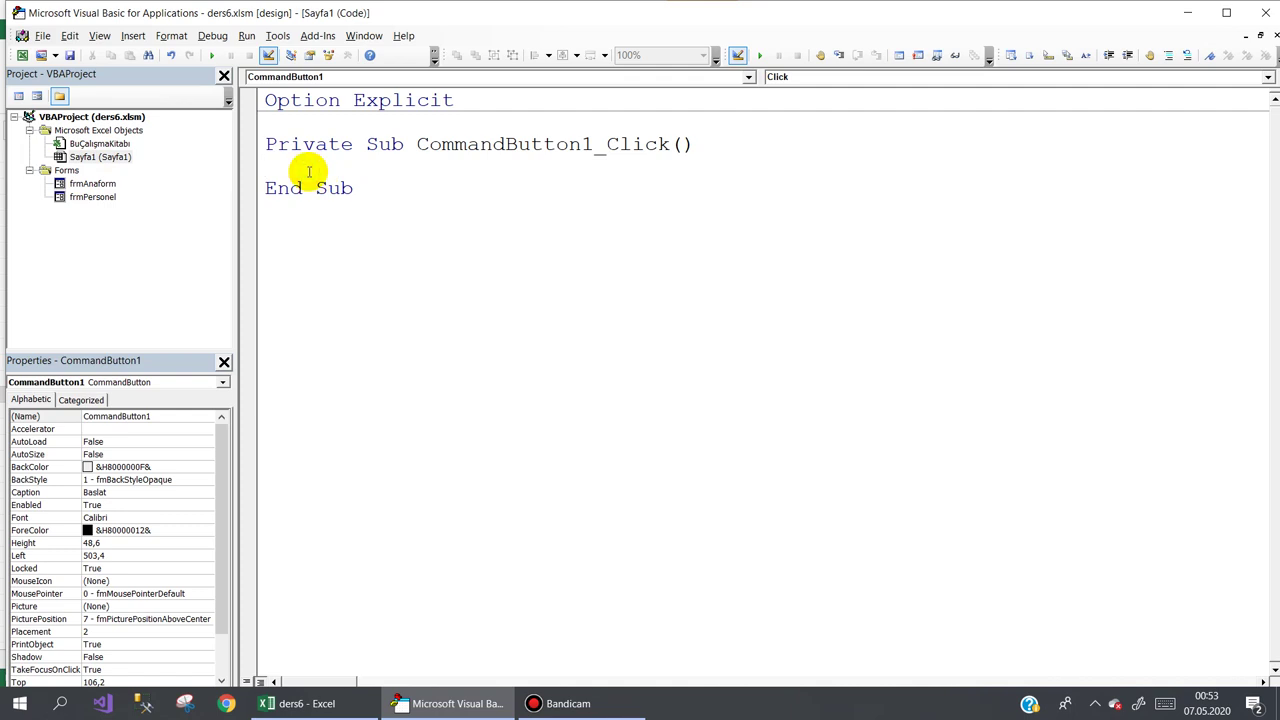
{"action": "type", "text": "frmAna"}
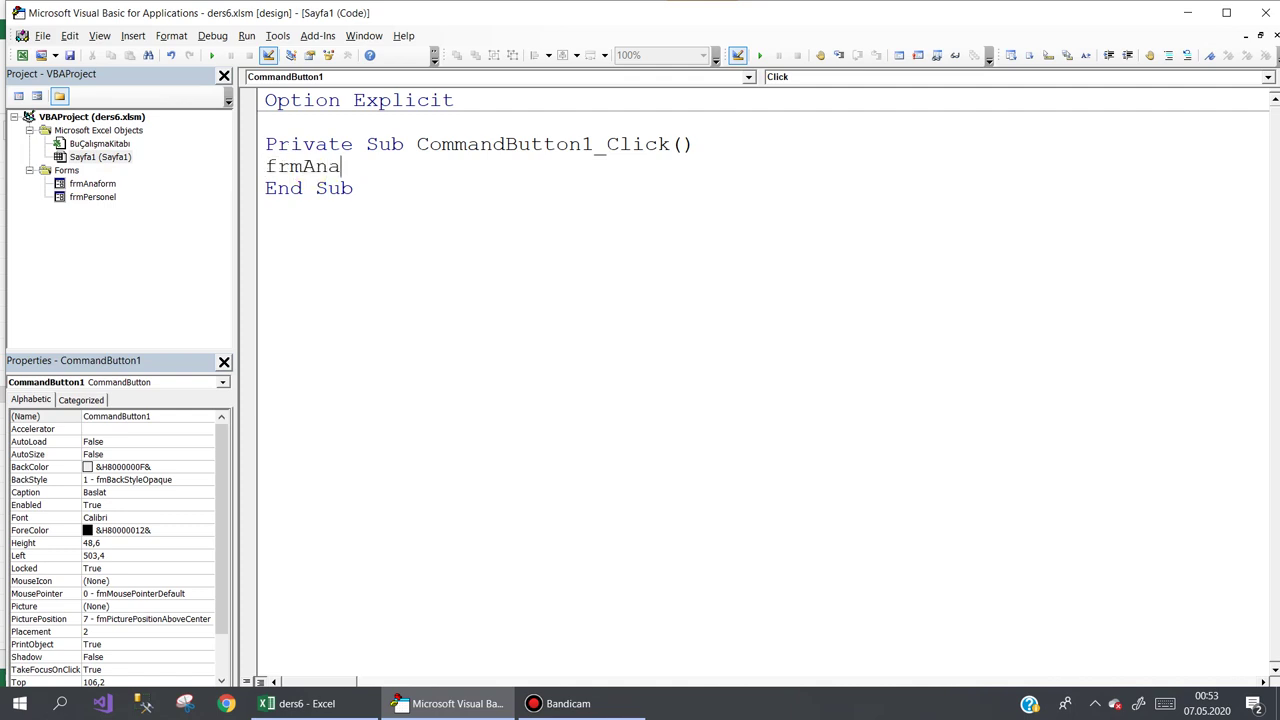
{"action": "type", "text": "form.sh"}
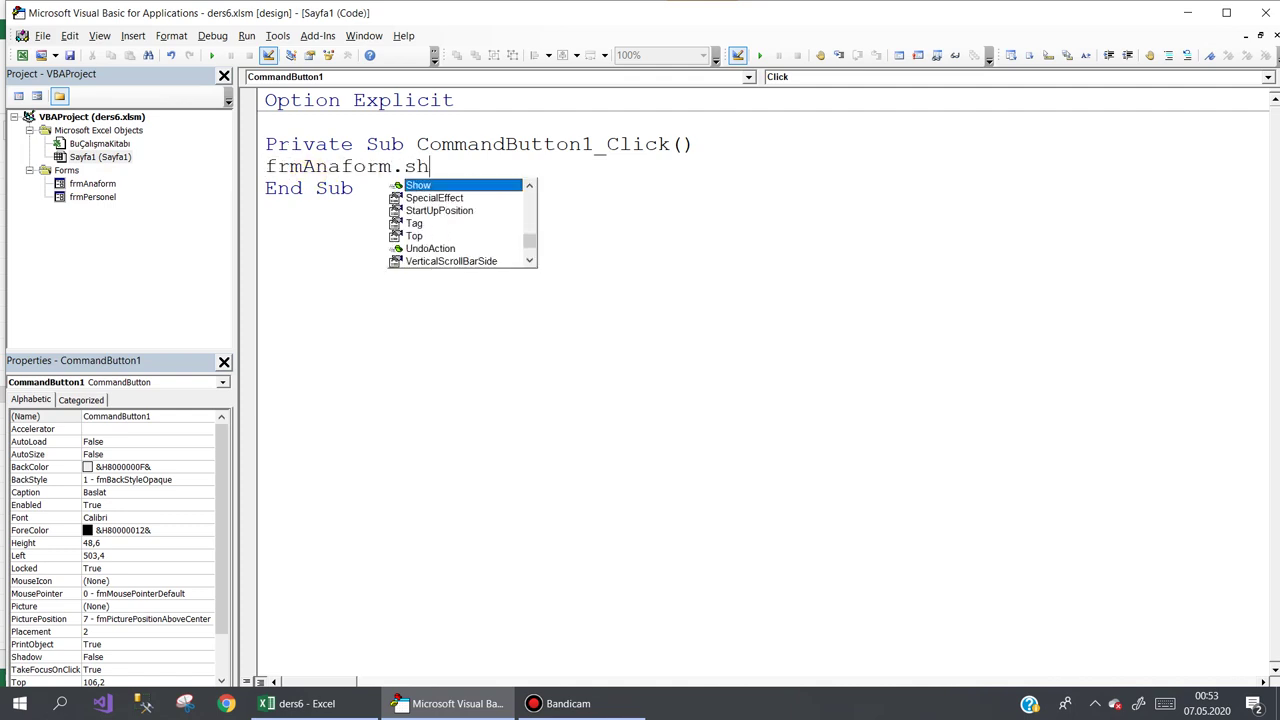
{"action": "type", "text": "ow"}
{"action": "left_click", "coordinate": [1187, 13]}
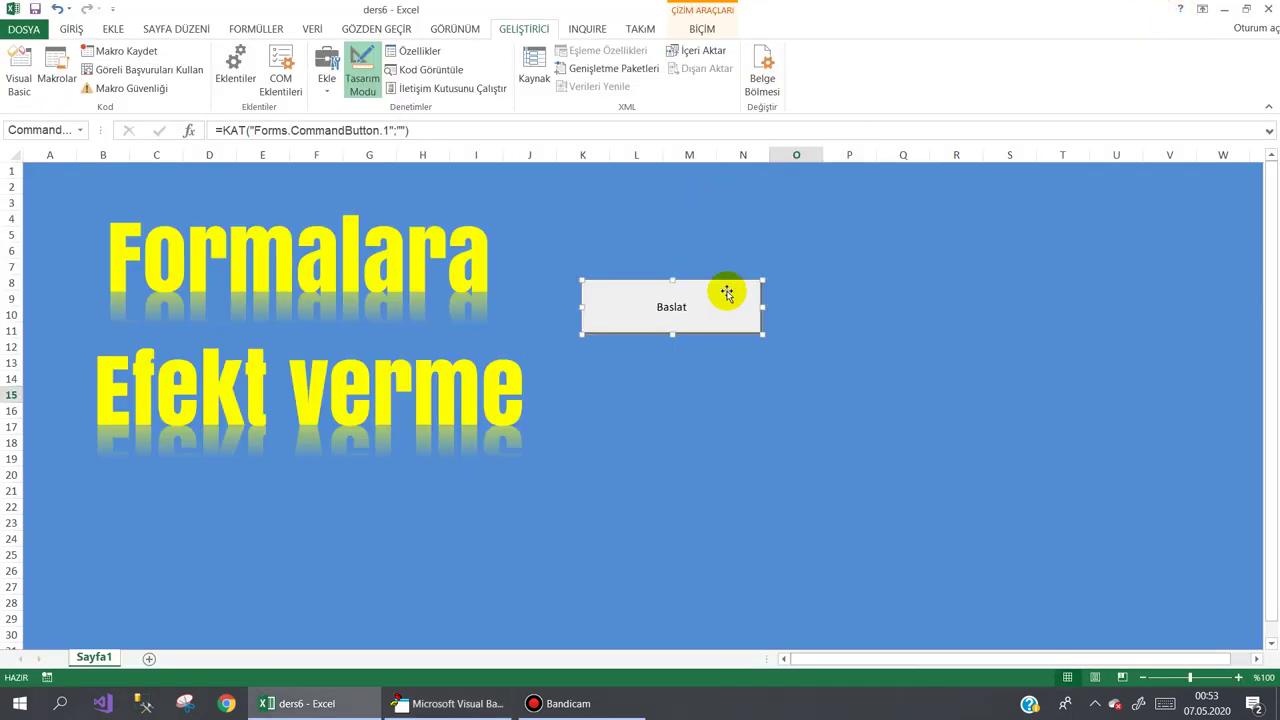
Leave design mode, check that Baslat opens Ana Form, close it, and return to the VBA editor
{"action": "left_click", "coordinate": [362, 78]}
{"action": "left_click", "coordinate": [690, 322]}
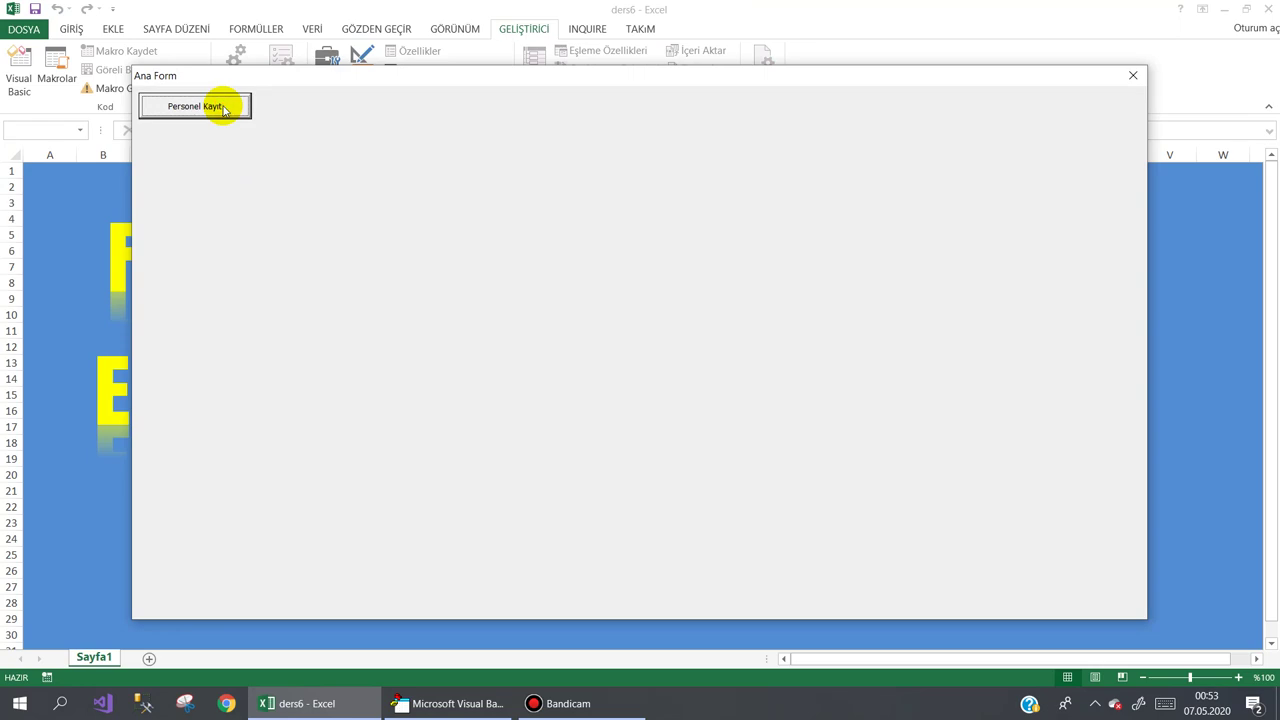
{"action": "left_click", "coordinate": [1130, 76]}
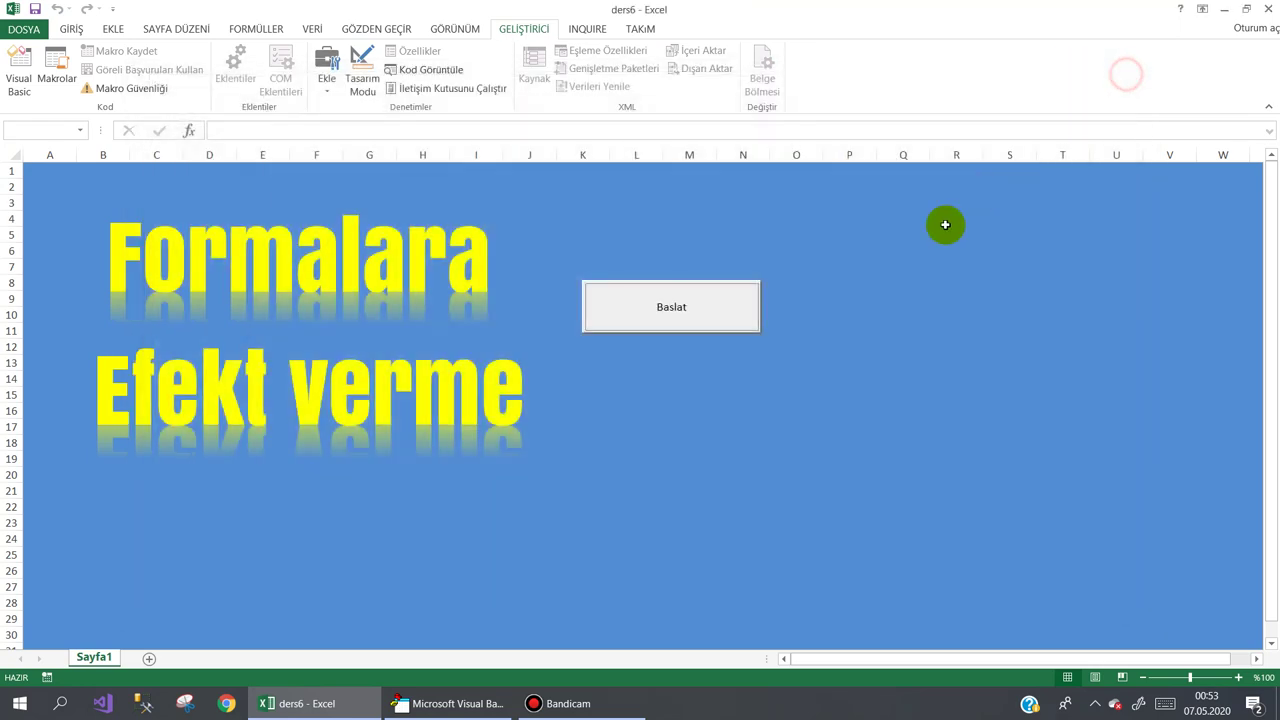
{"action": "left_click", "coordinate": [440, 703]}
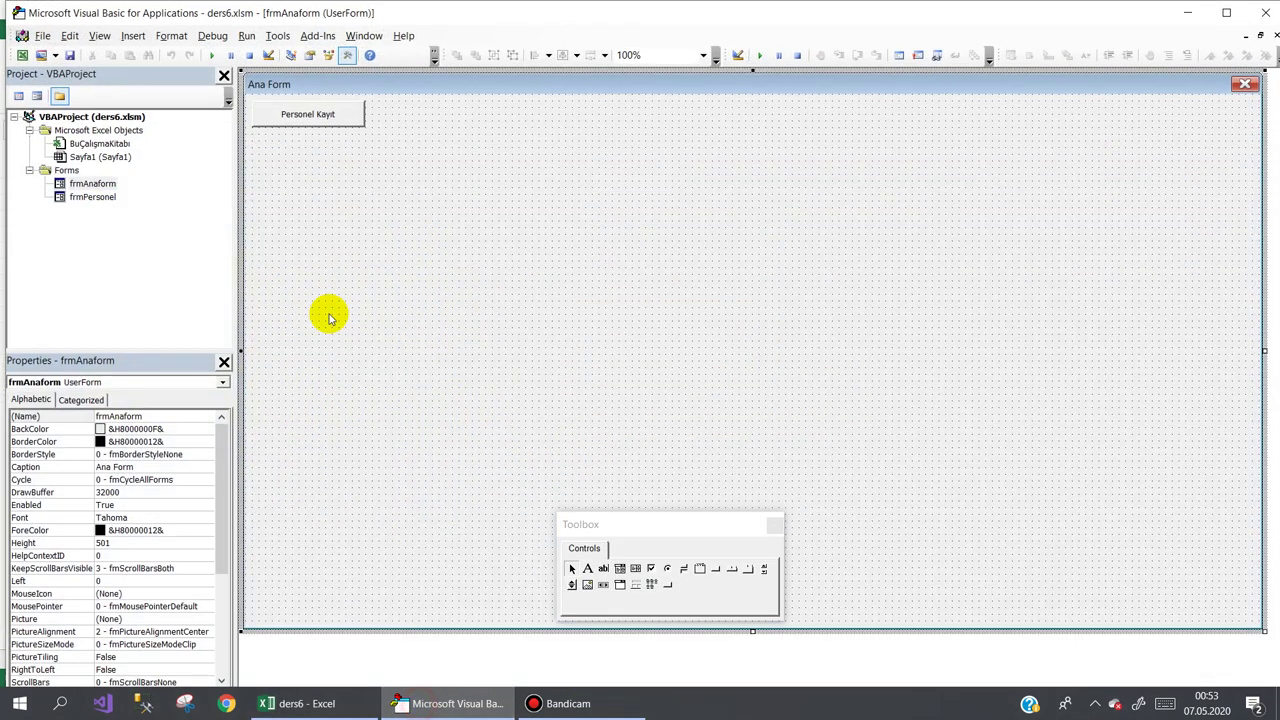
Make the Personel Kayıt button's click call frmPersonel.Show, then open frmPersonel's design
{"action": "left_click", "coordinate": [290, 112]}
{"action": "double_click", "coordinate": [290, 112]}
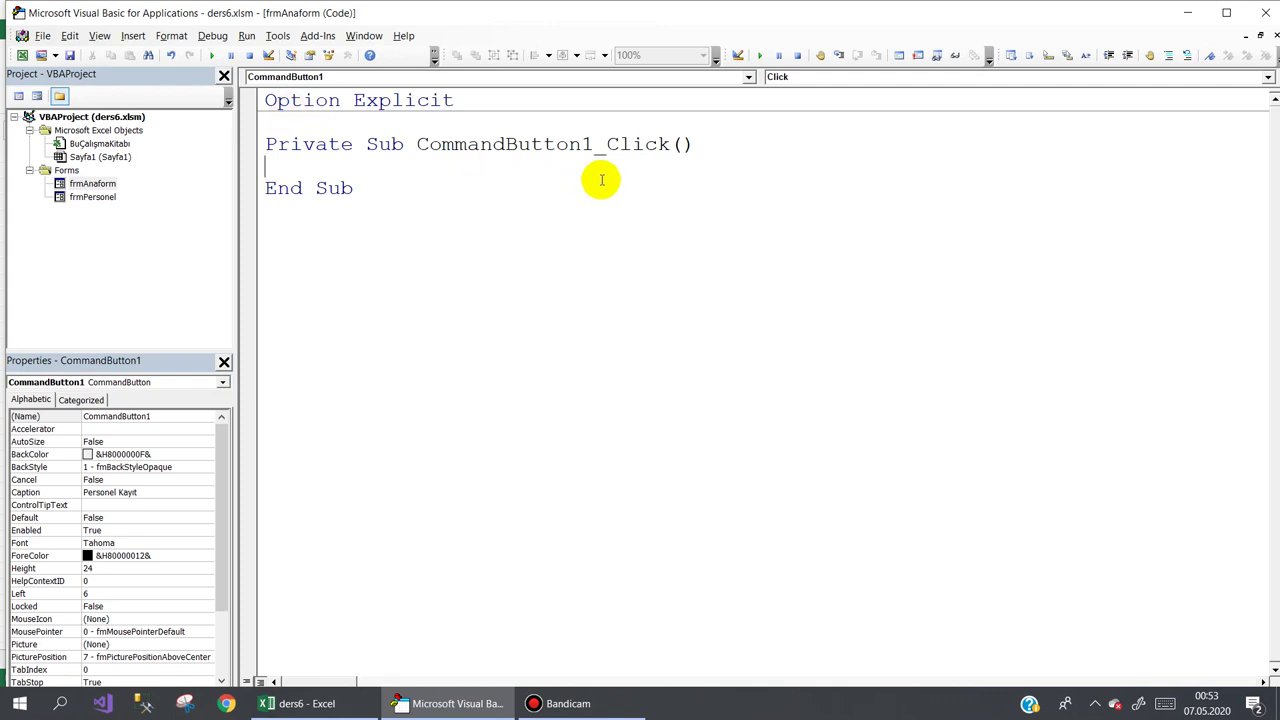
{"action": "type", "text": "fr"}
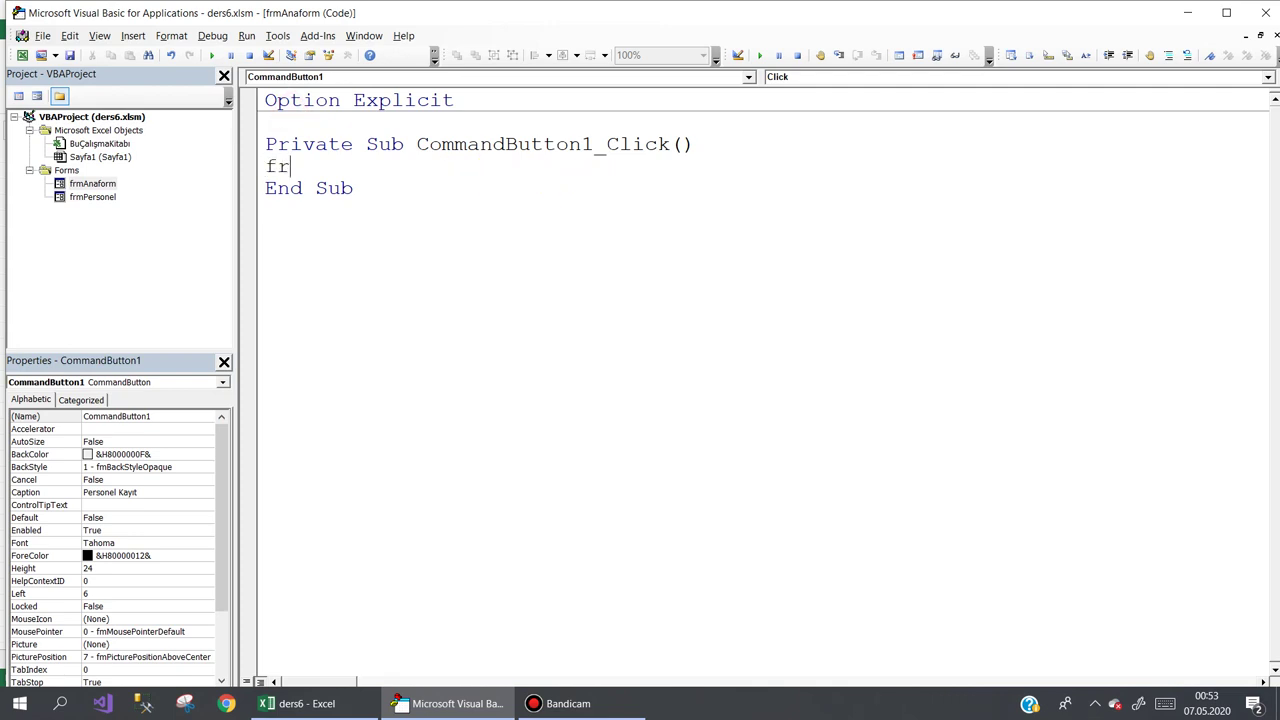
{"action": "type", "text": "mPersonel"}
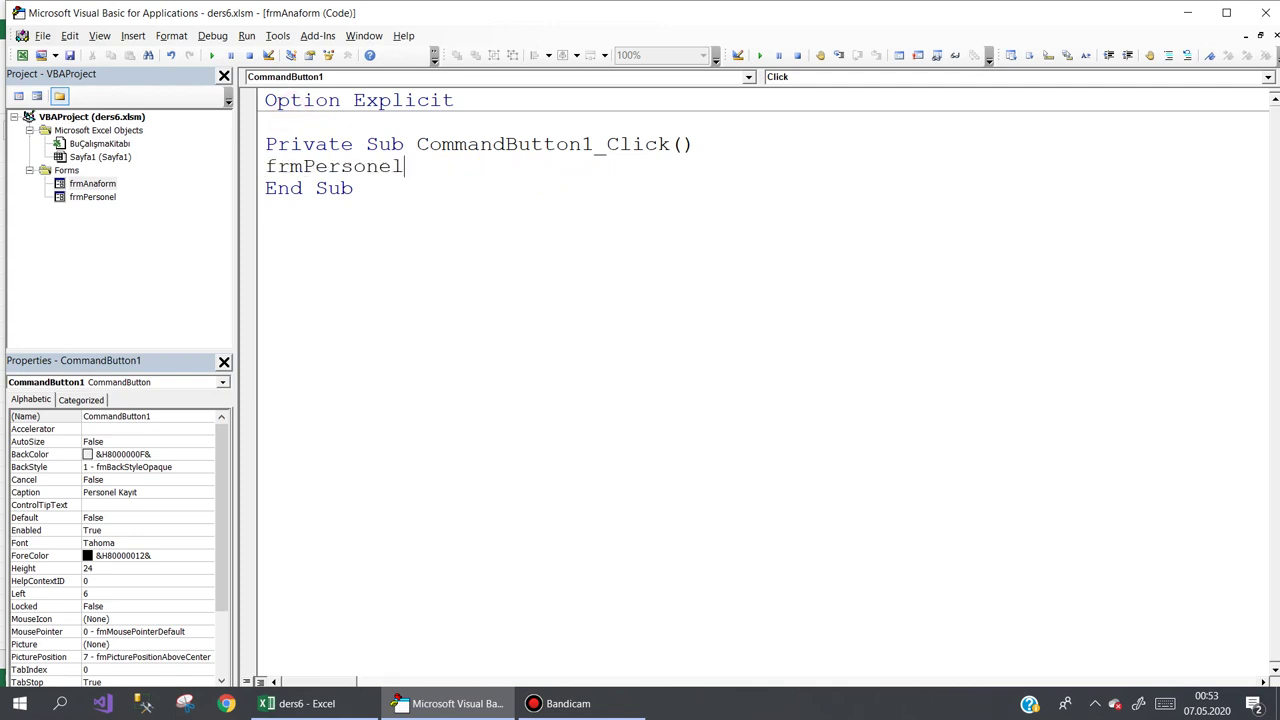
{"action": "type", "text": ".s"}
{"action": "key", "text": "space"}
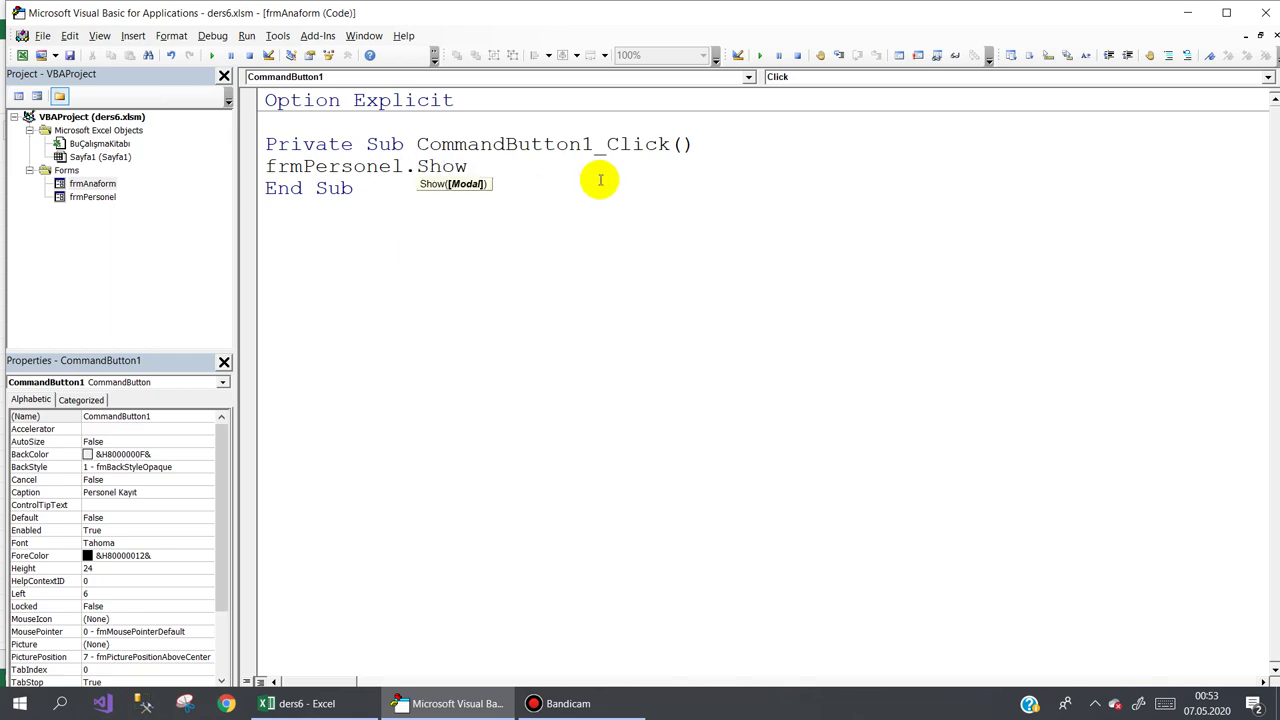
{"action": "left_click", "coordinate": [453, 268]}
{"action": "double_click", "coordinate": [92, 197]}
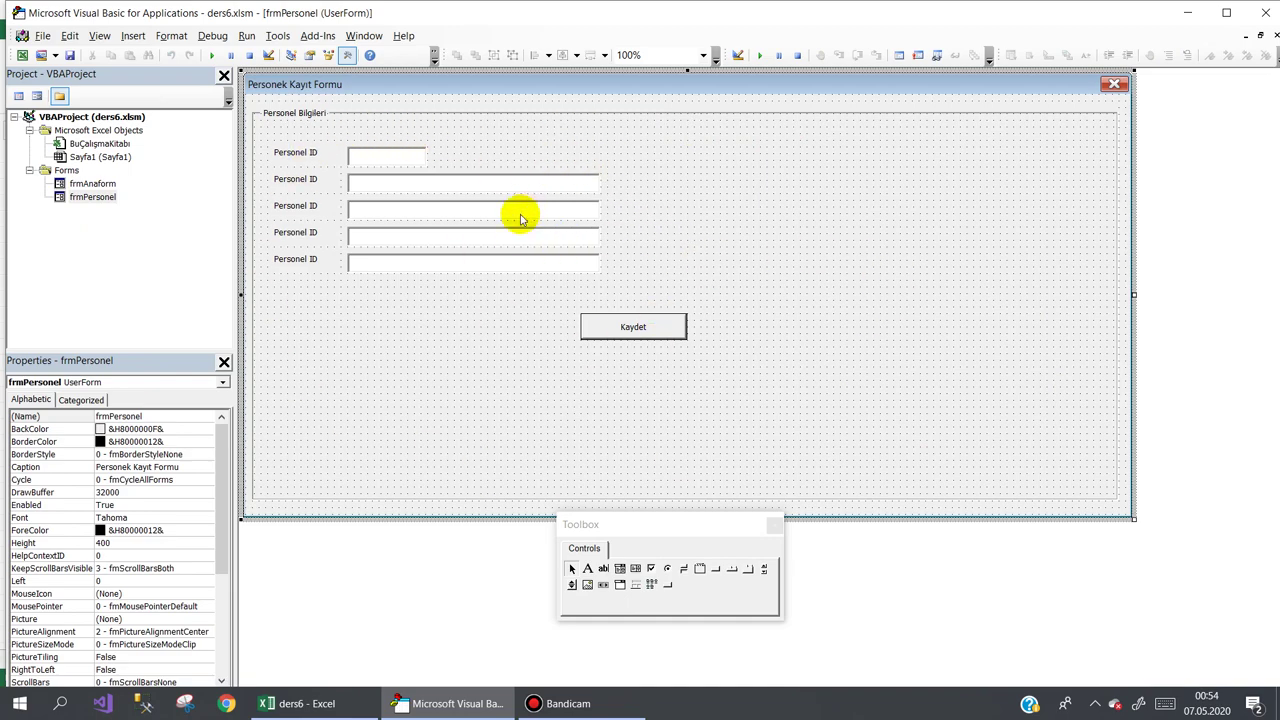
Inspect Frame1 and frmPersonel properties such as Visible and StartUpPosition, then open the form's code
{"action": "left_click", "coordinate": [534, 115]}
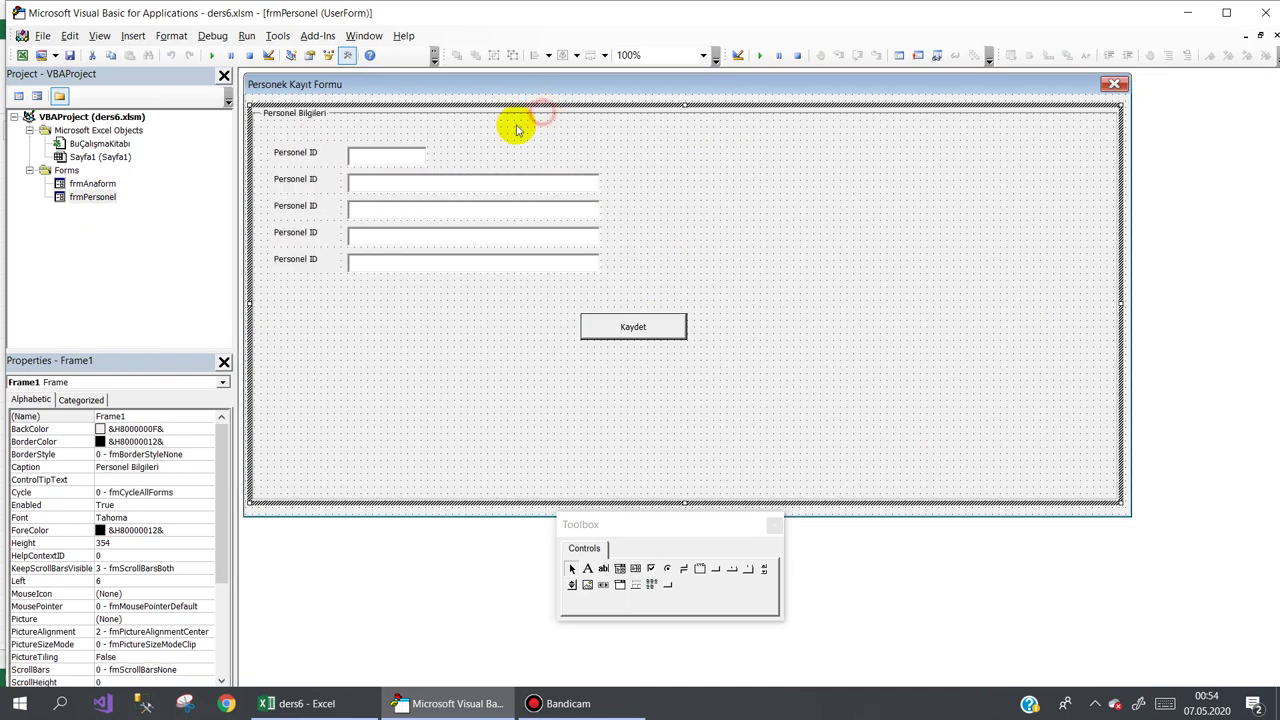
{"action": "left_click", "coordinate": [220, 472]}
{"action": "left_click_drag", "start_coordinate": [220, 472], "coordinate": [196, 632]}
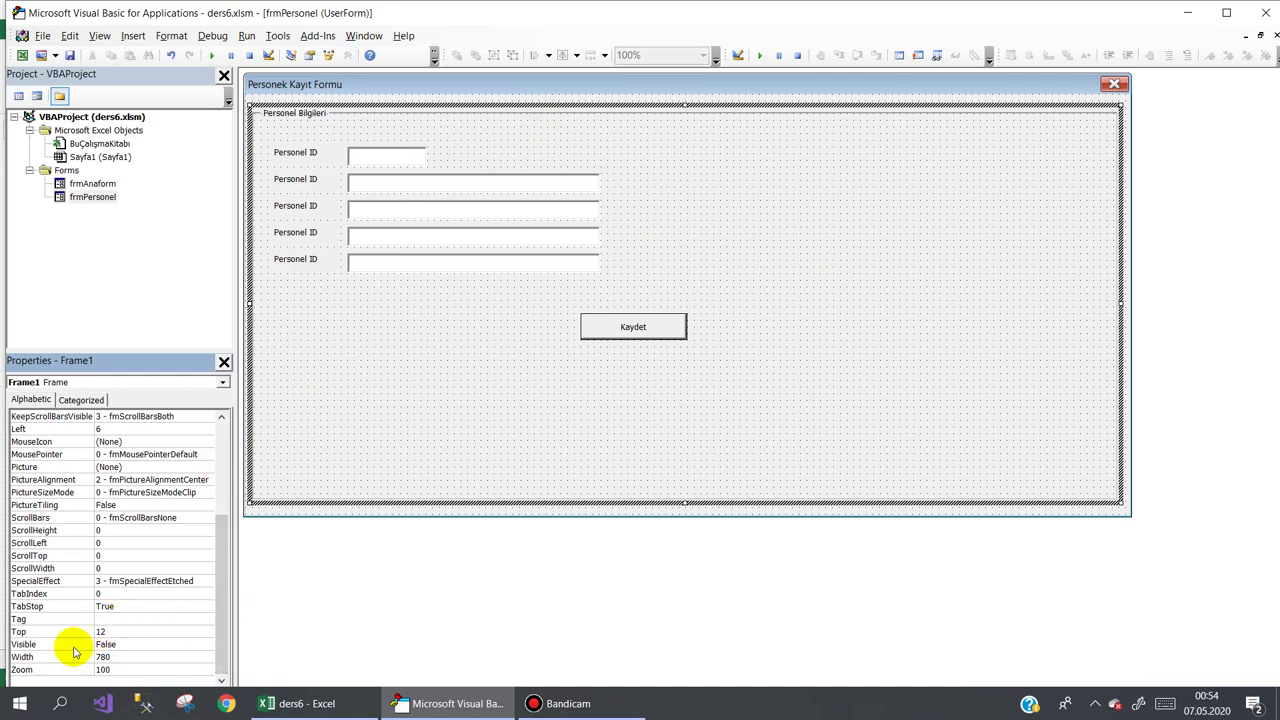
{"action": "left_click", "coordinate": [360, 510]}
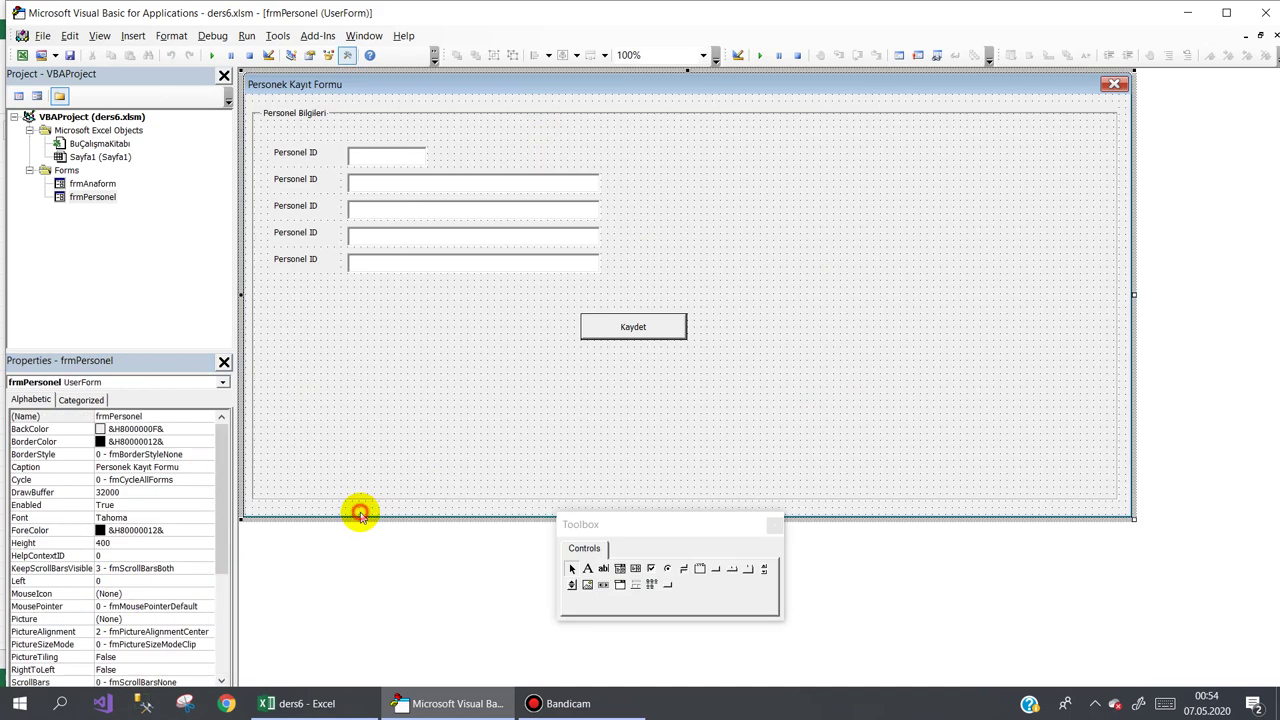
{"action": "left_click_drag", "start_coordinate": [226, 533], "coordinate": [217, 591]}
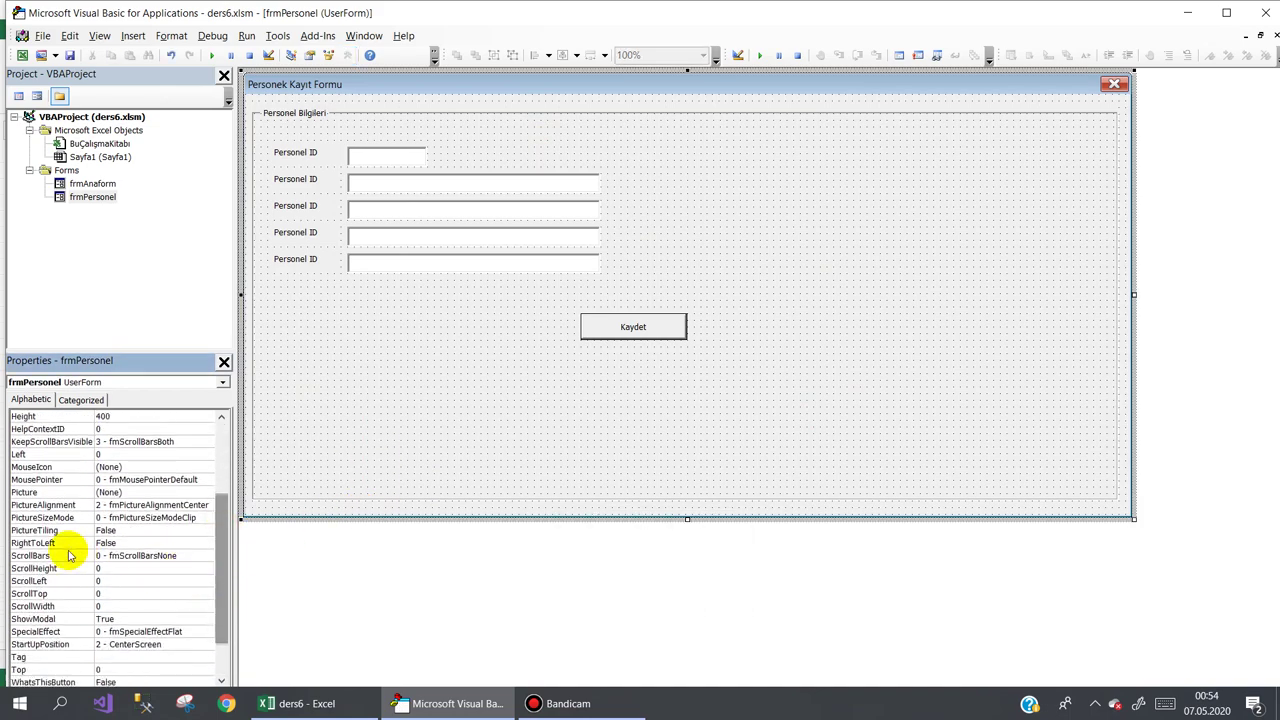
{"action": "left_click", "coordinate": [70, 645]}
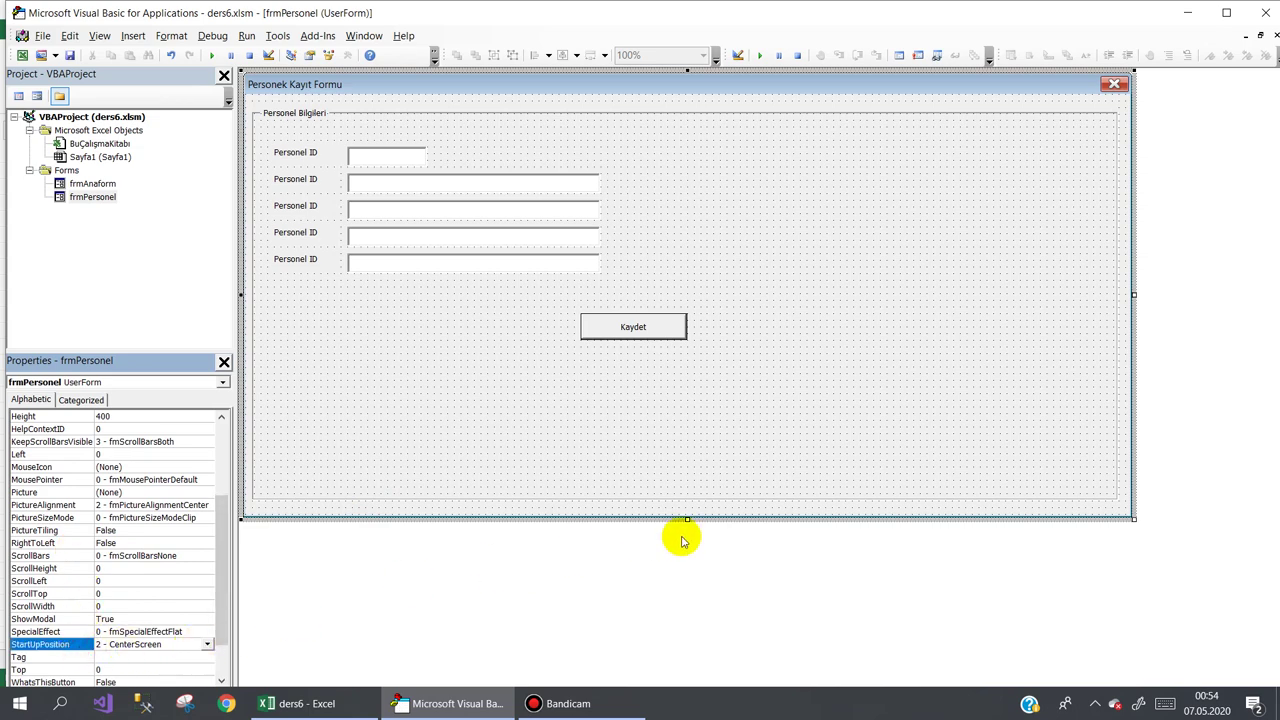
{"action": "left_click", "coordinate": [1123, 506]}
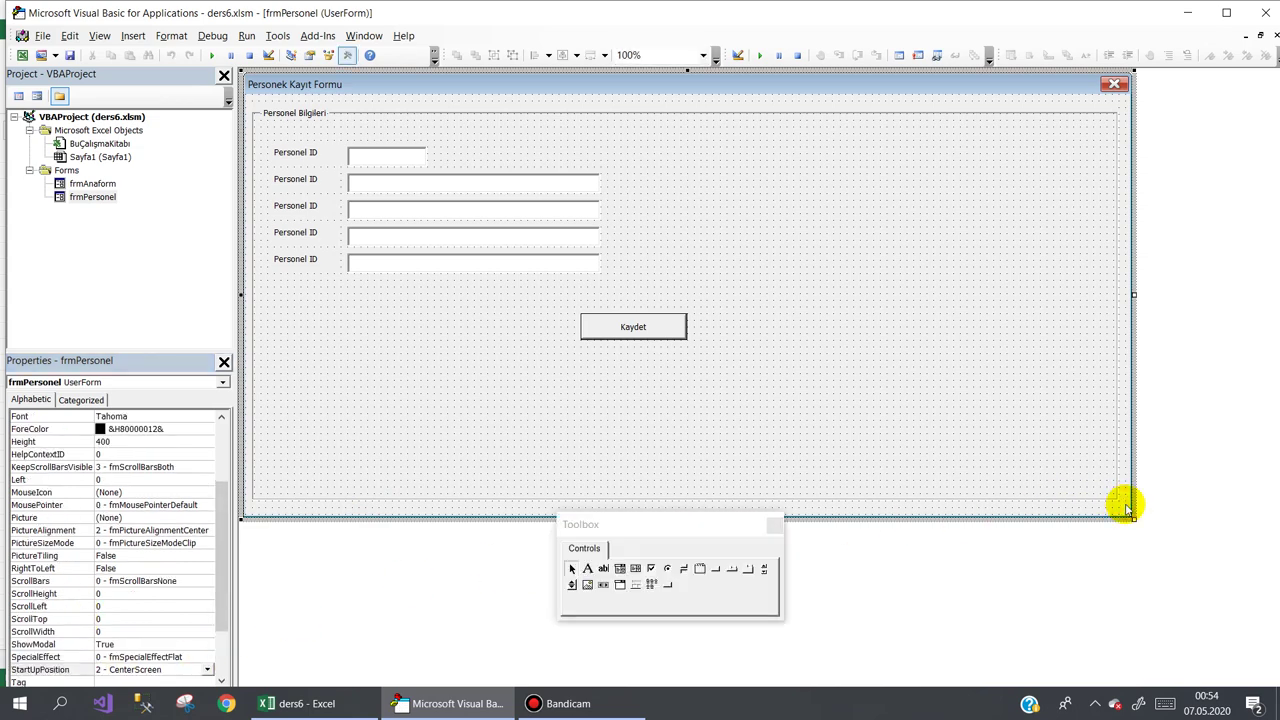
{"action": "double_click", "coordinate": [1125, 507]}
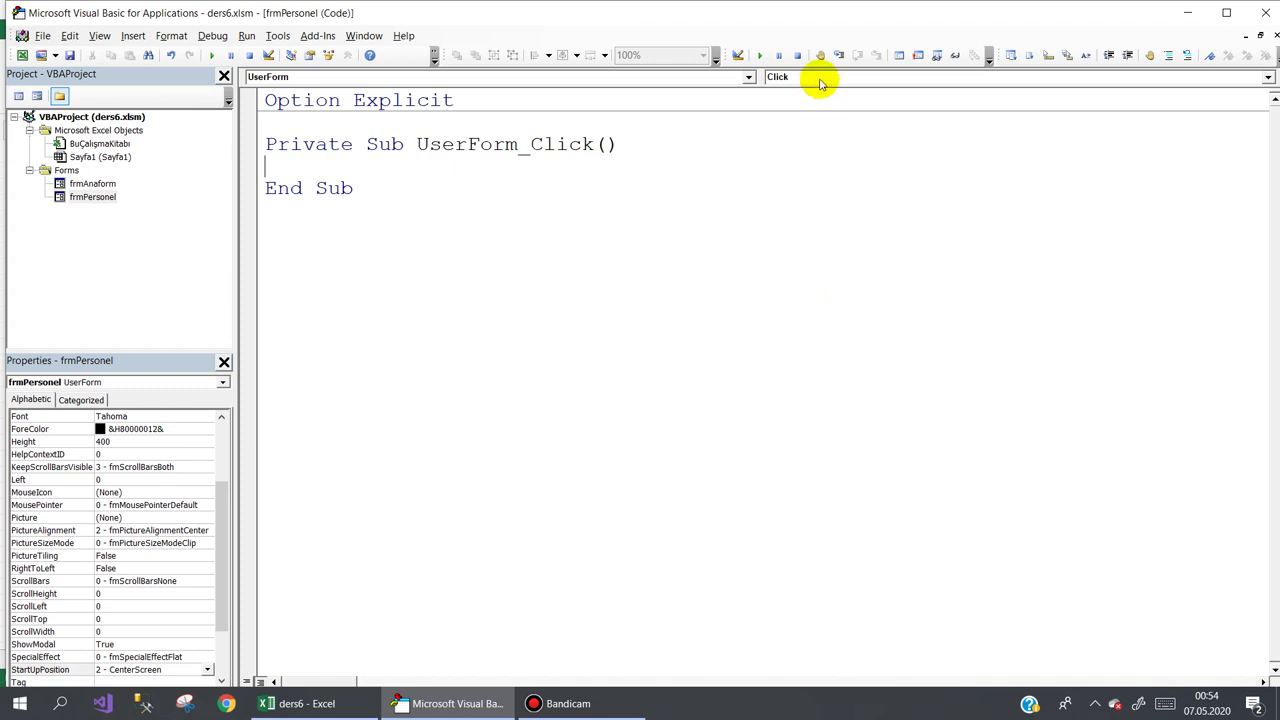
Add a UserForm_Initialize routine setting Me.Height = 0 and Me.Width = 0
{"action": "left_click", "coordinate": [820, 80]}
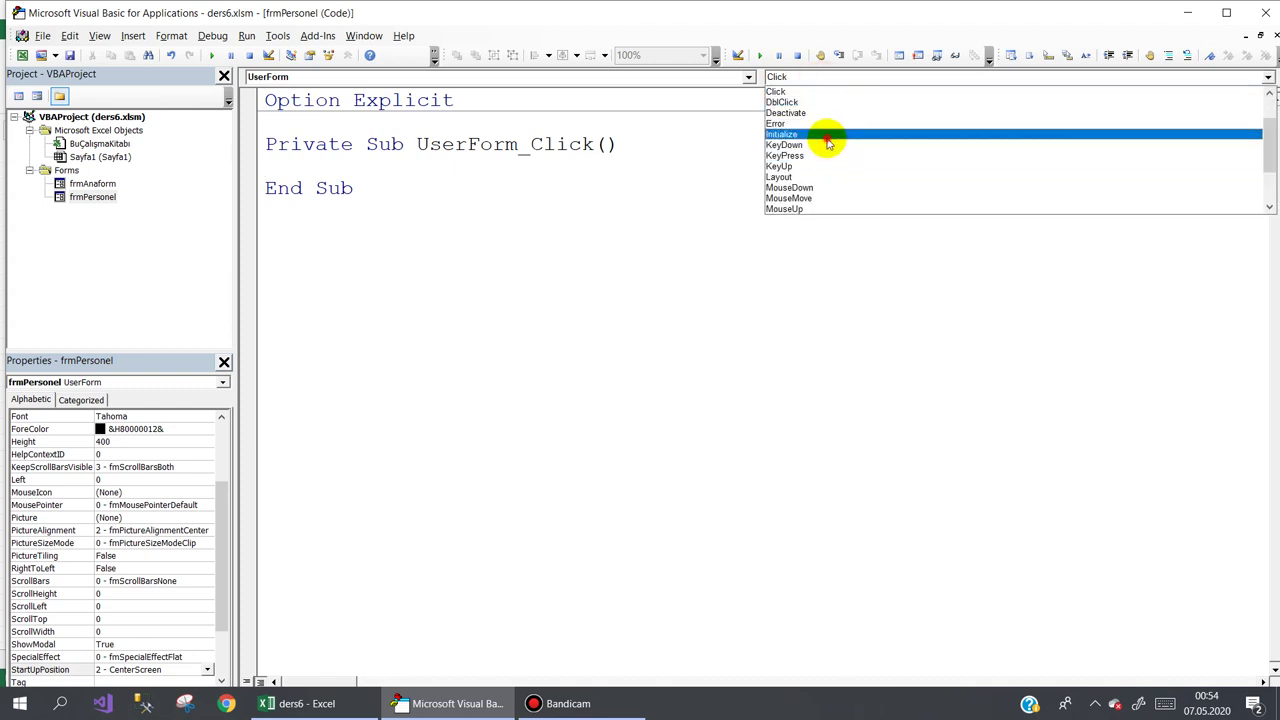
{"action": "left_click", "coordinate": [828, 136]}
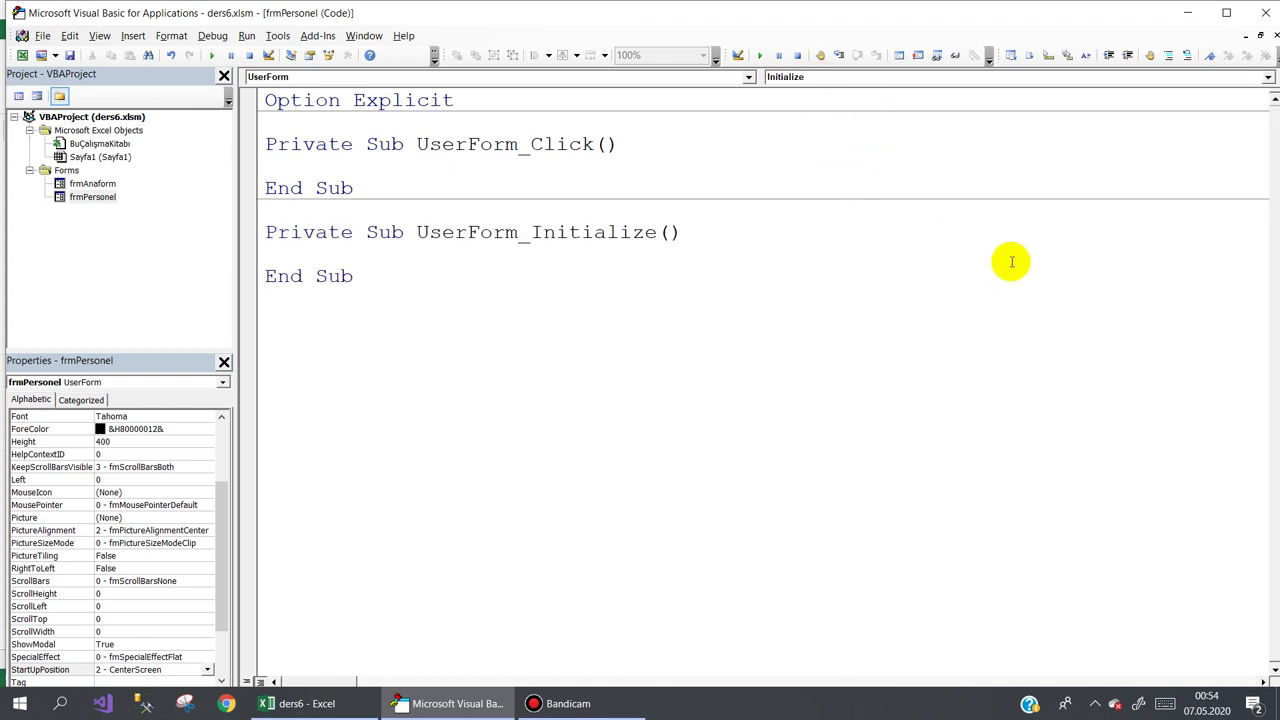
{"action": "type", "text": "me."}
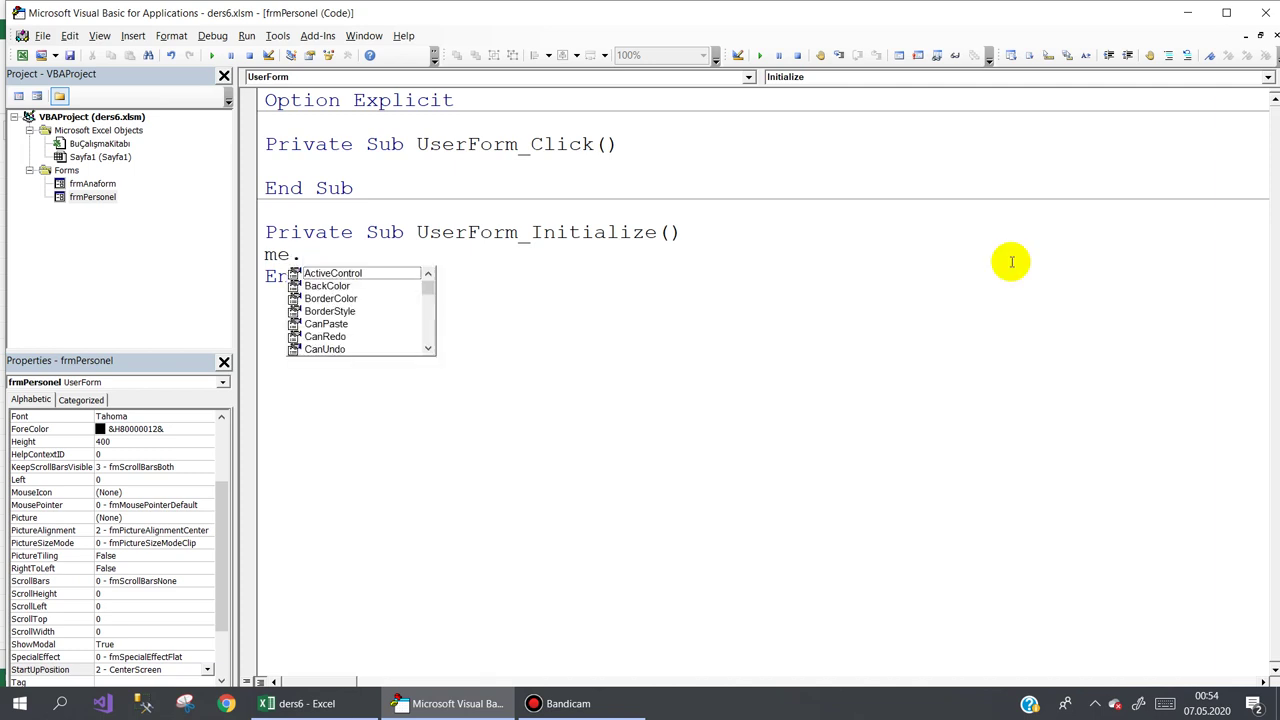
{"action": "type", "text": "ht=0"}
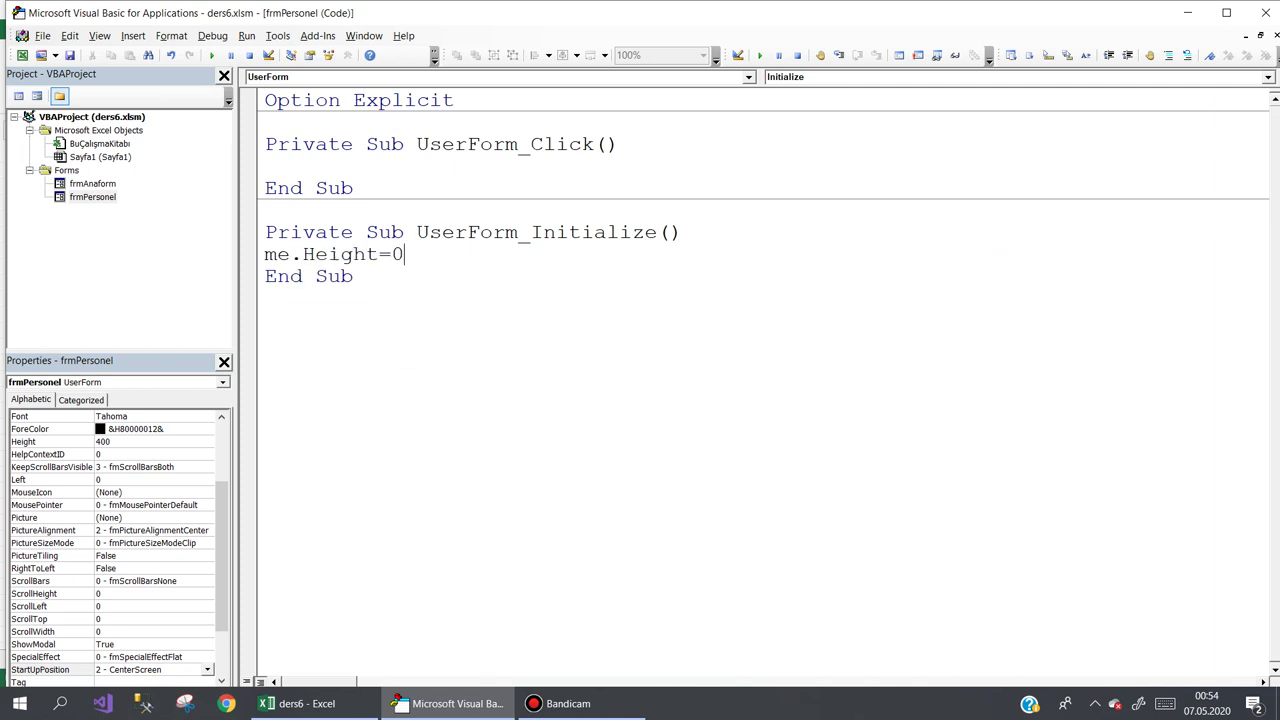
{"action": "key", "text": "Return"}
{"action": "type", "text": "me."}
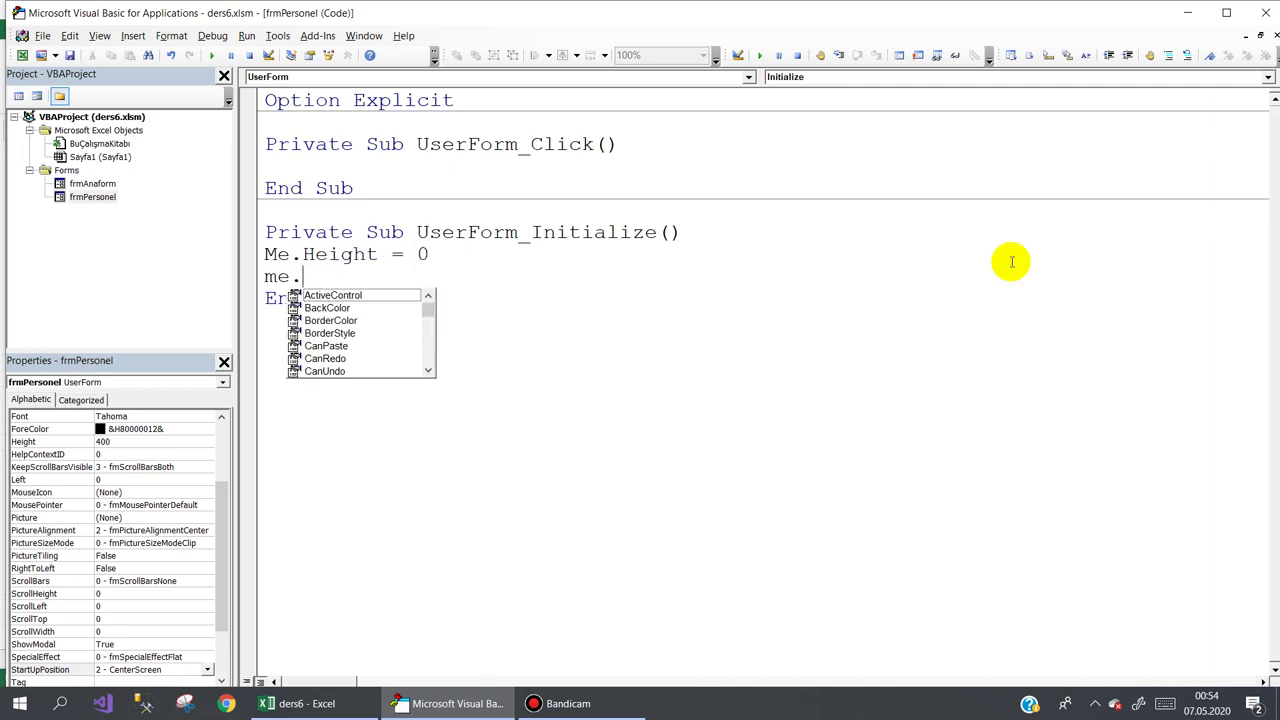
{"action": "type", "text": "top"}
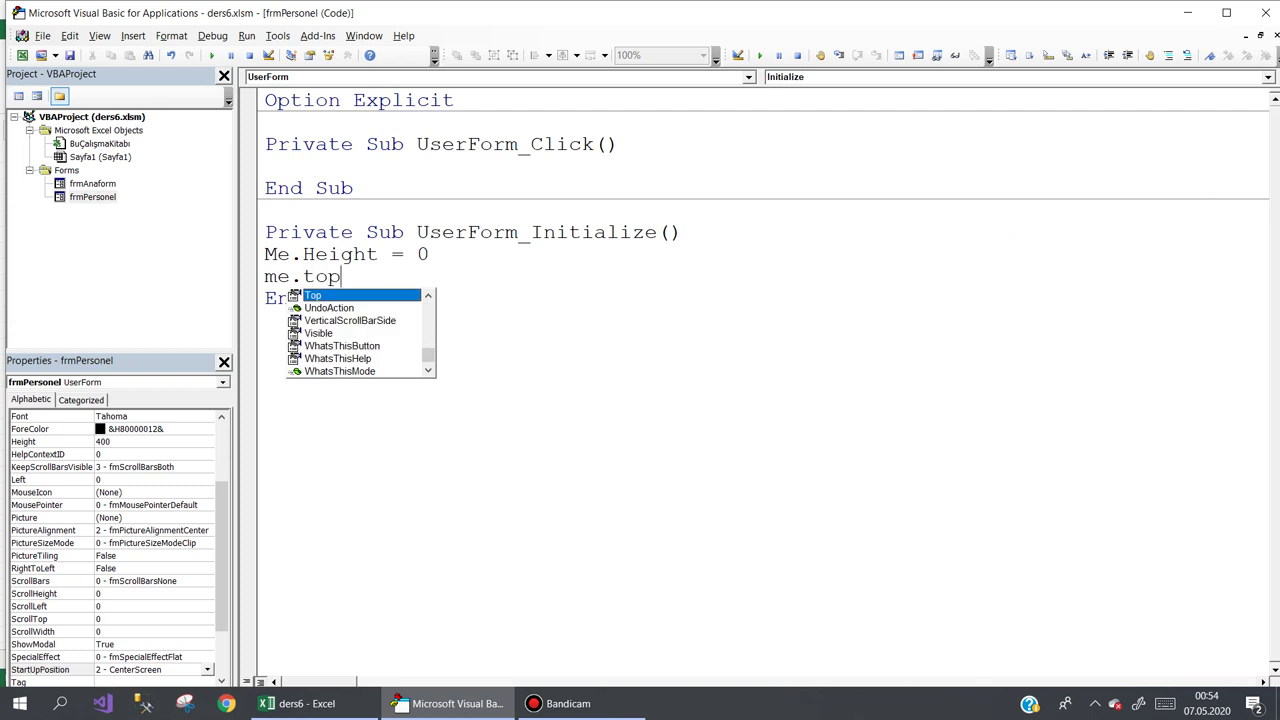
{"action": "key", "text": "BackSpace"}
{"action": "key", "text": "BackSpace"}
{"action": "key", "text": "BackSpace"}
{"action": "type", "text": "w"}
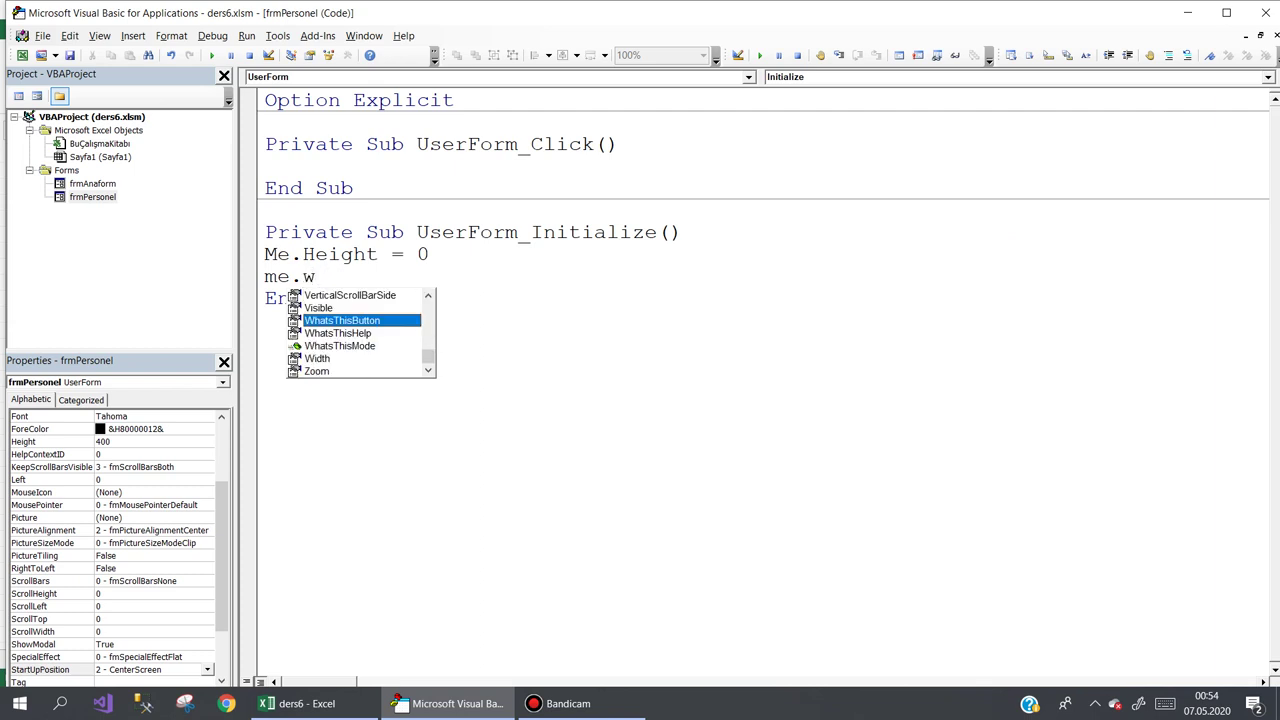
{"action": "key", "text": "Down"}
{"action": "key", "text": "Down"}
{"action": "key", "text": "Down"}
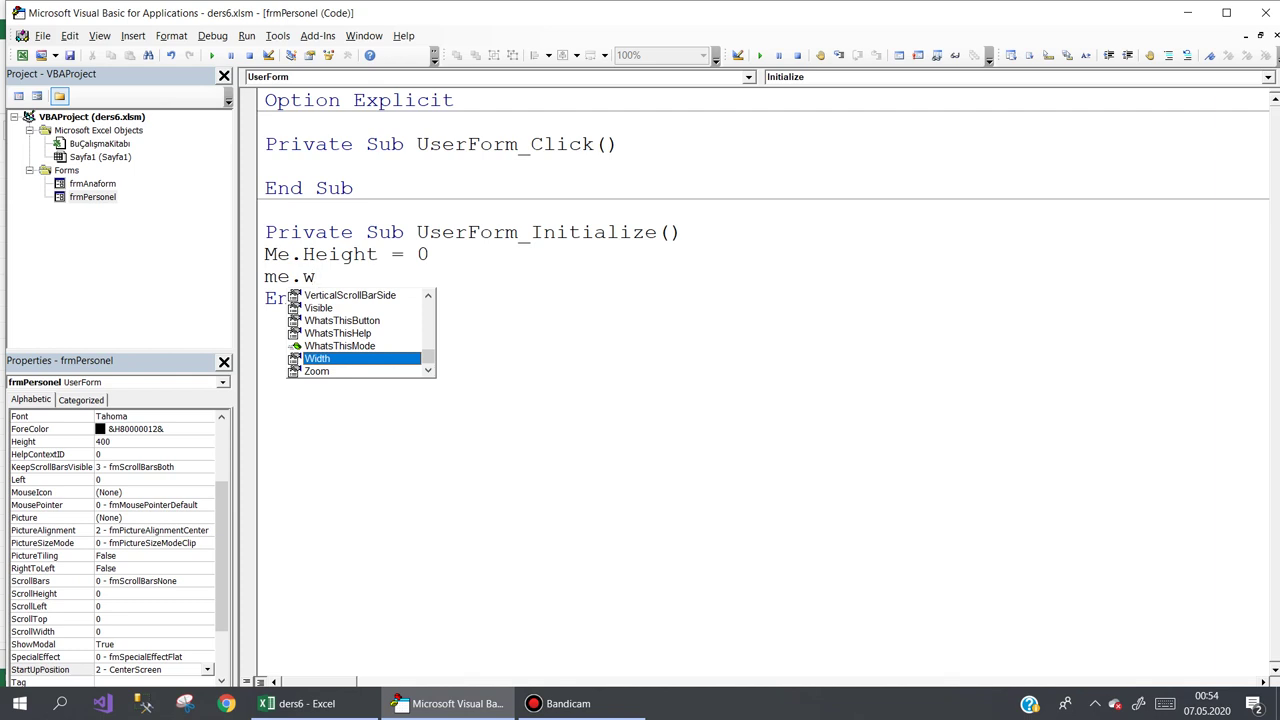
{"action": "type", "text": "=0"}
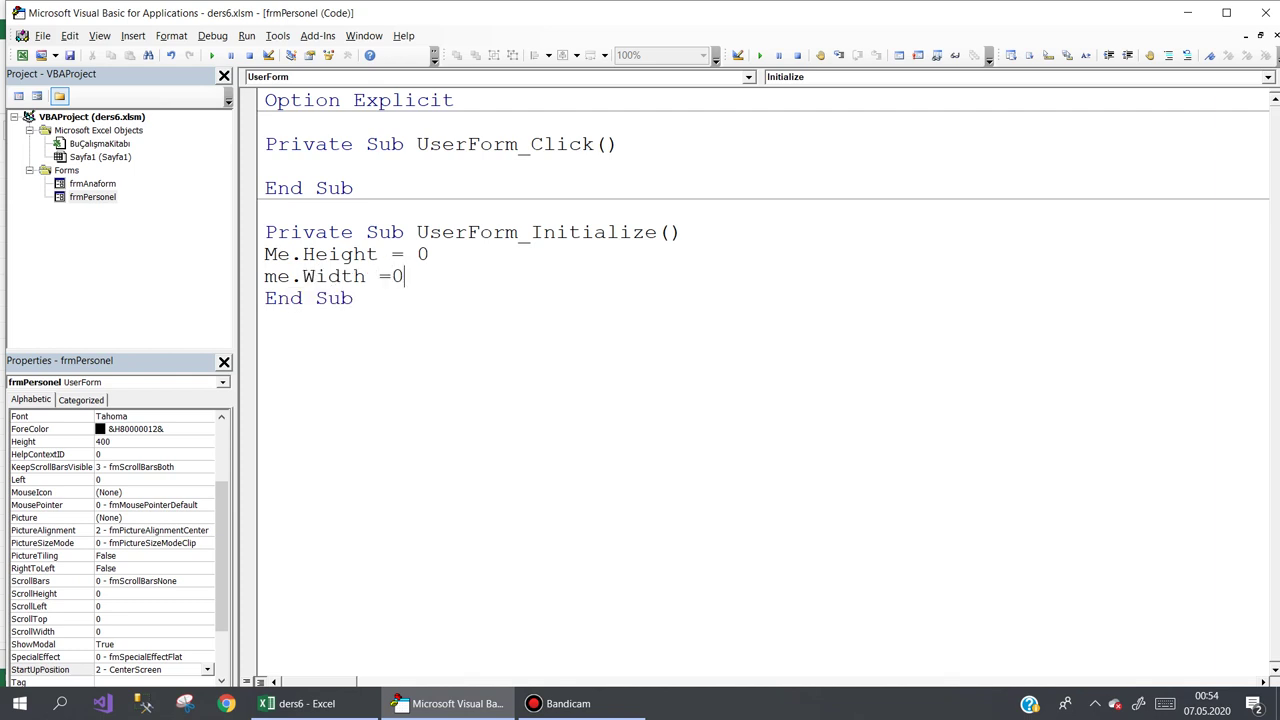
{"action": "key", "text": "Return"}
{"action": "type", "text": "sc"}
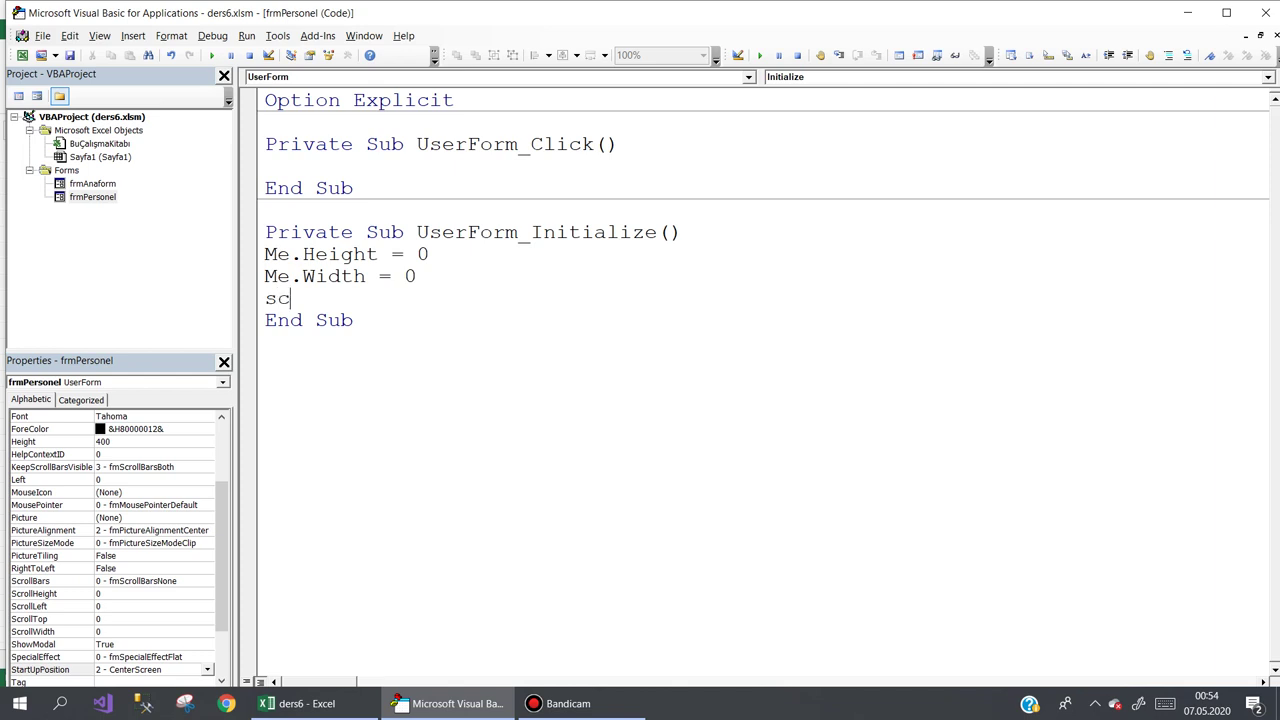
Add Application.ScreenUpdating = True and Me.StartUpPosition = 2 to the Initialize routine
{"action": "key", "text": "ctrl+space"}
{"action": "key", "text": "Up"}
{"action": "key", "text": "Up"}
{"action": "key", "text": "Tab"}
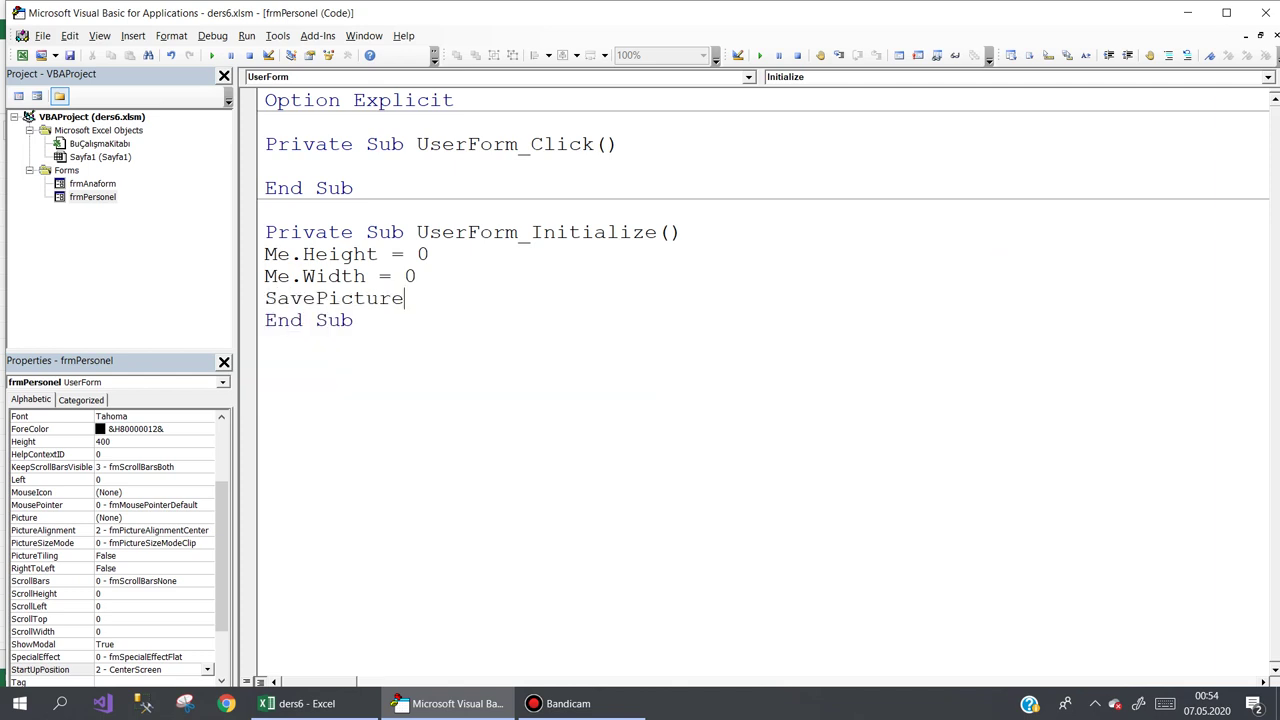
{"action": "key", "text": "BackSpace"}
{"action": "key", "text": "BackSpace"}
{"action": "key", "text": "BackSpace"}
{"action": "key", "text": "BackSpace"}
{"action": "key", "text": "BackSpace"}
{"action": "key", "text": "BackSpace"}
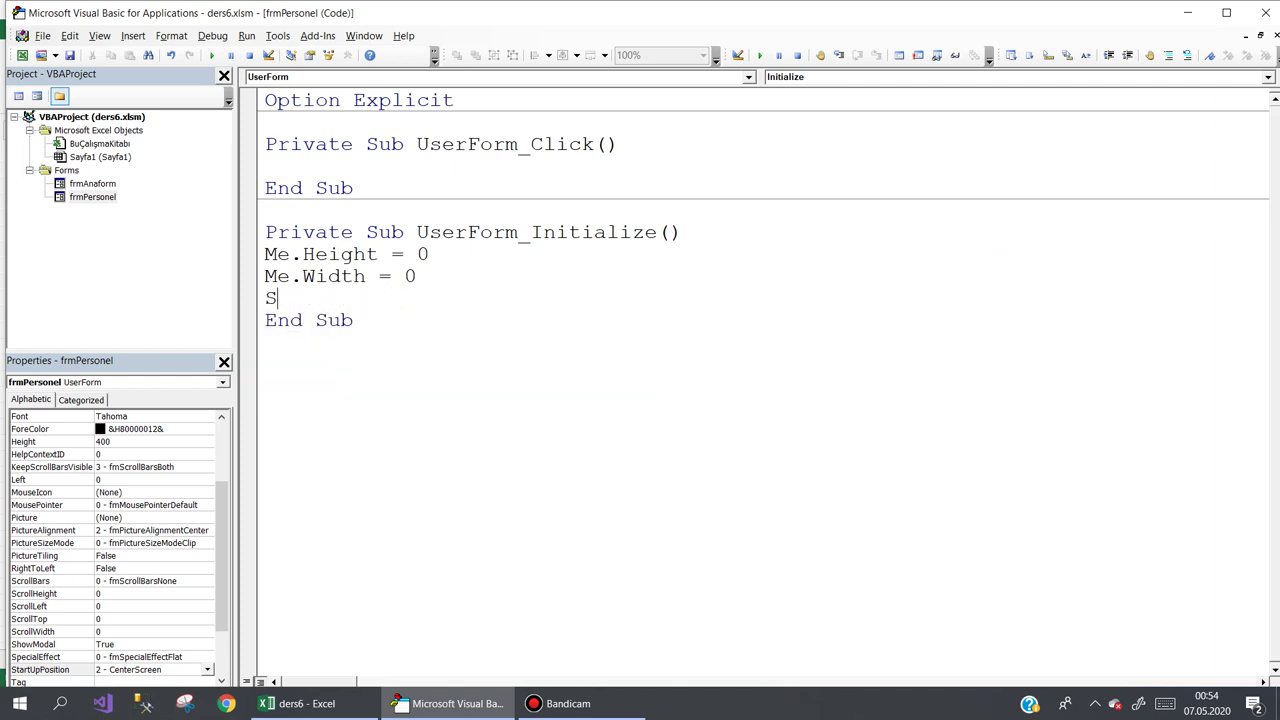
{"action": "type", "text": "ond"}
{"action": "key", "text": "BackSpace"}
{"action": "key", "text": "BackSpace"}
{"action": "key", "text": "BackSpace"}
{"action": "type", "text": "e"}
{"action": "type", "text": ".se"}
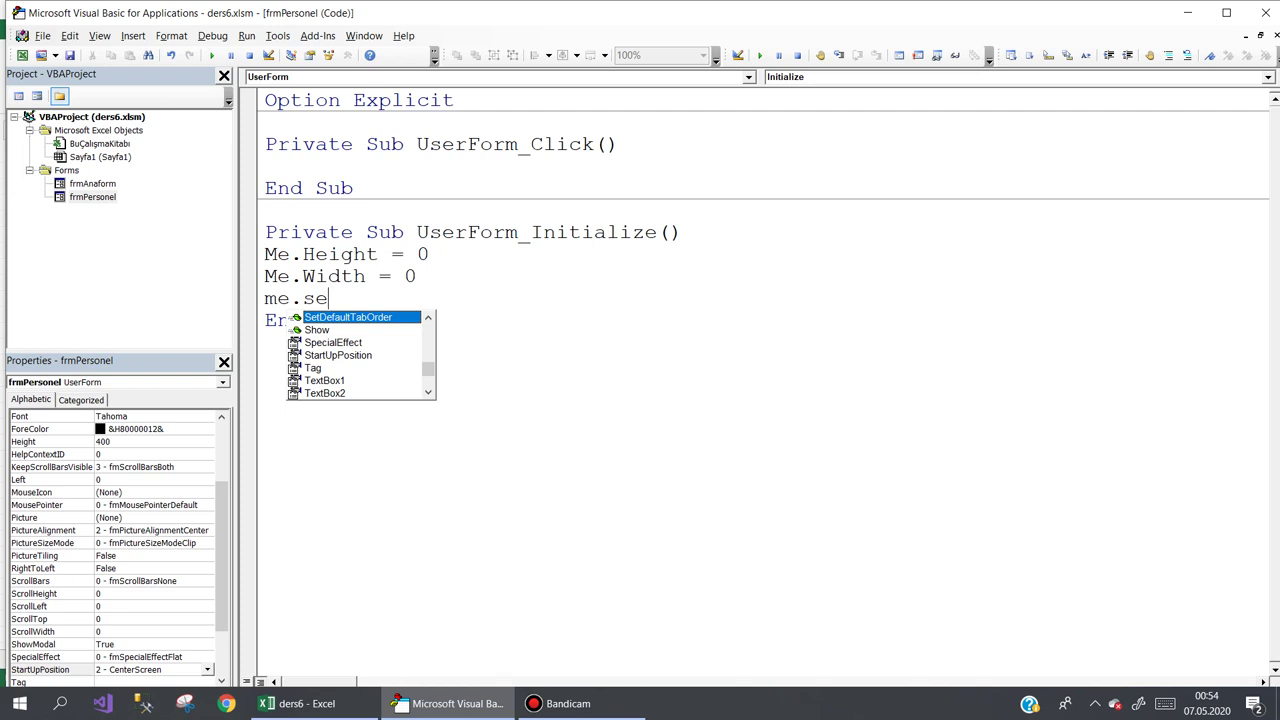
{"action": "key", "text": "BackSpace"}
{"action": "key", "text": "BackSpace"}
{"action": "key", "text": "BackSpace"}
{"action": "key", "text": "BackSpace"}
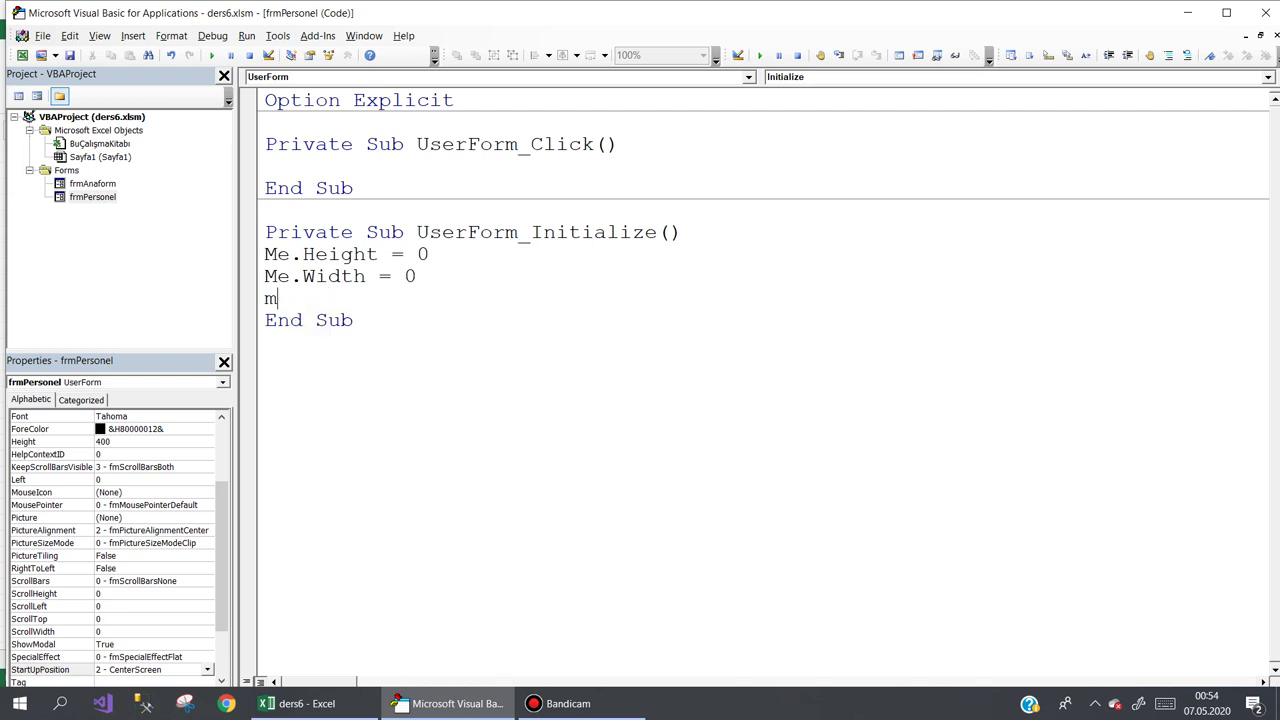
{"action": "type", "text": "app"}
{"action": "key", "text": "ctrl+space"}
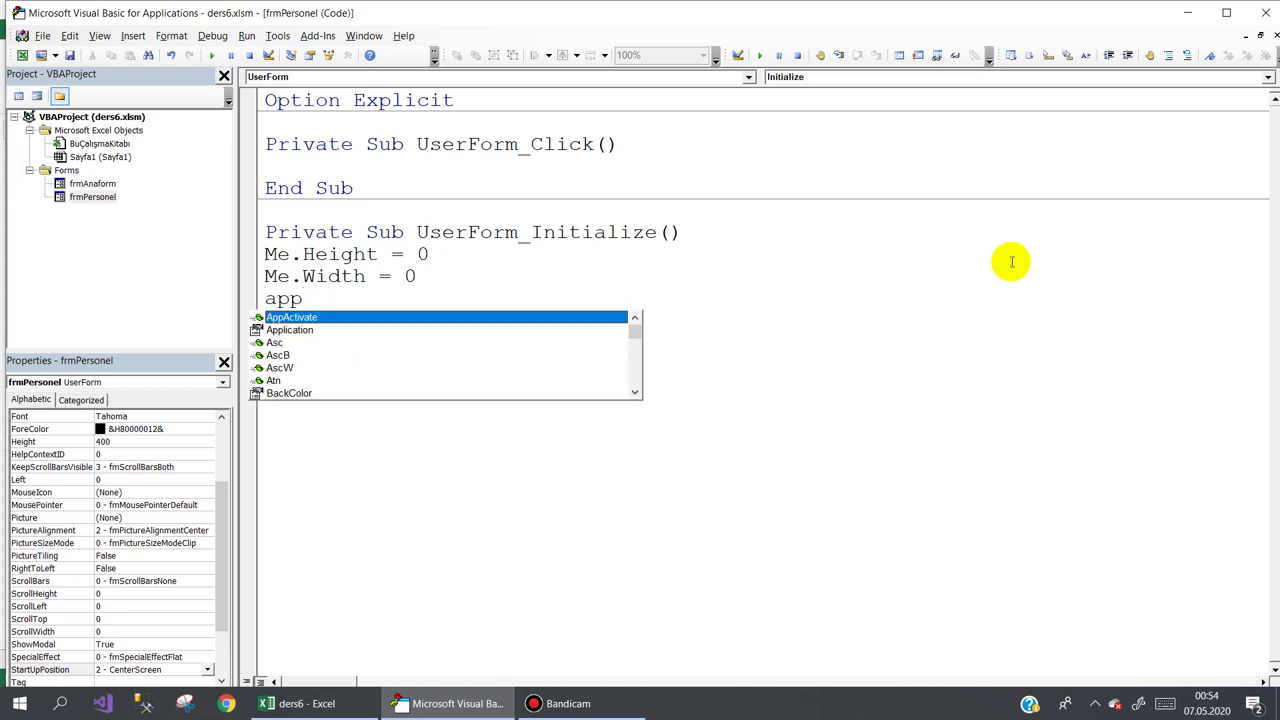
{"action": "key", "text": "Down"}
{"action": "type", "text": ".s"}
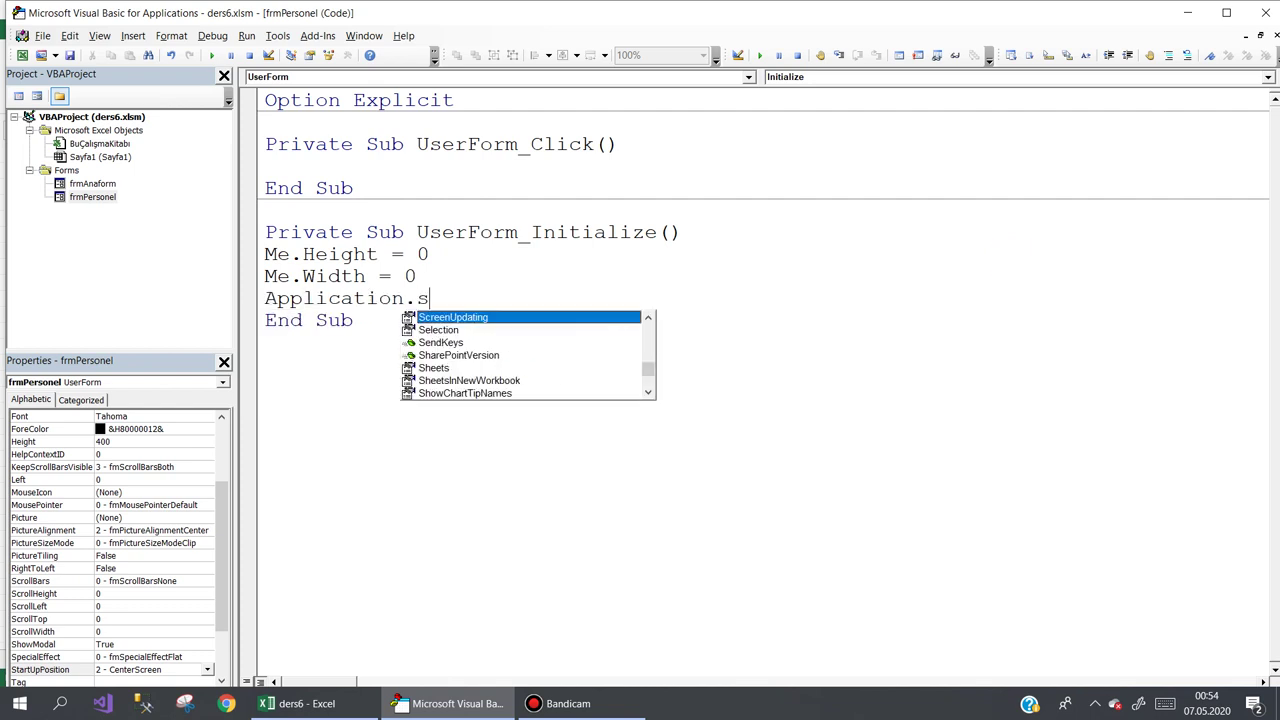
{"action": "type", "text": "e"}
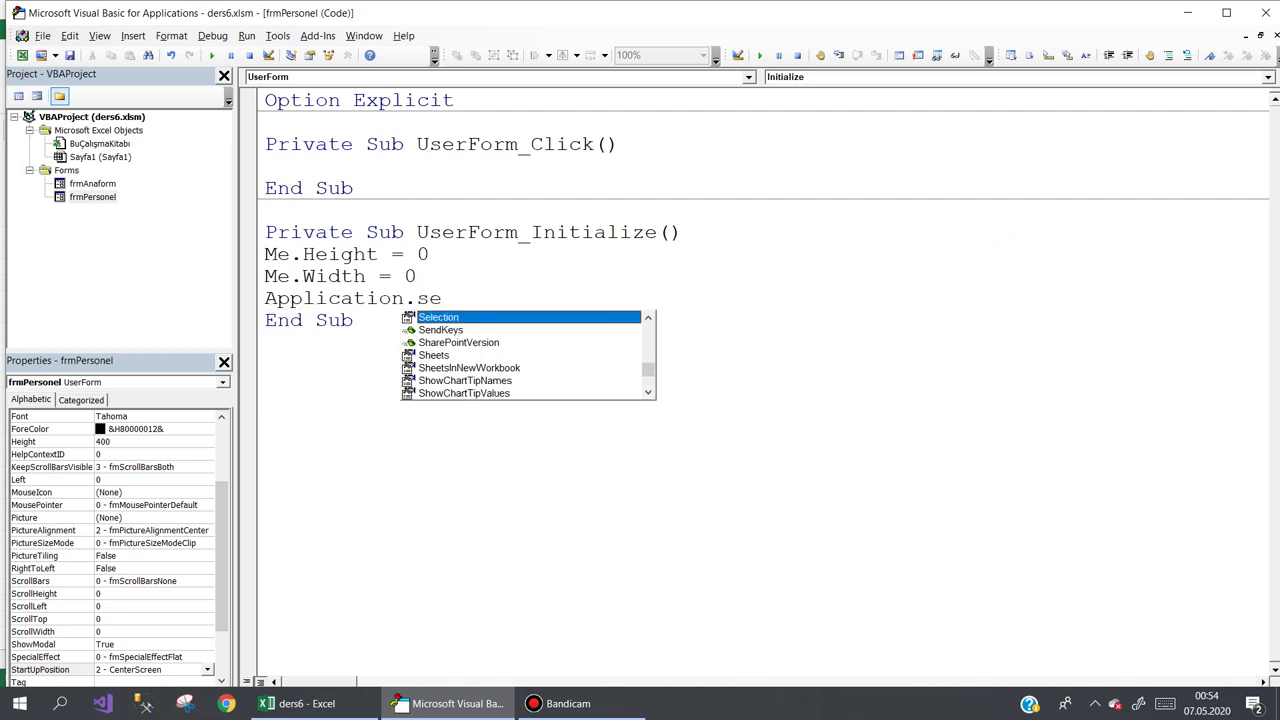
{"action": "key", "text": "BackSpace"}
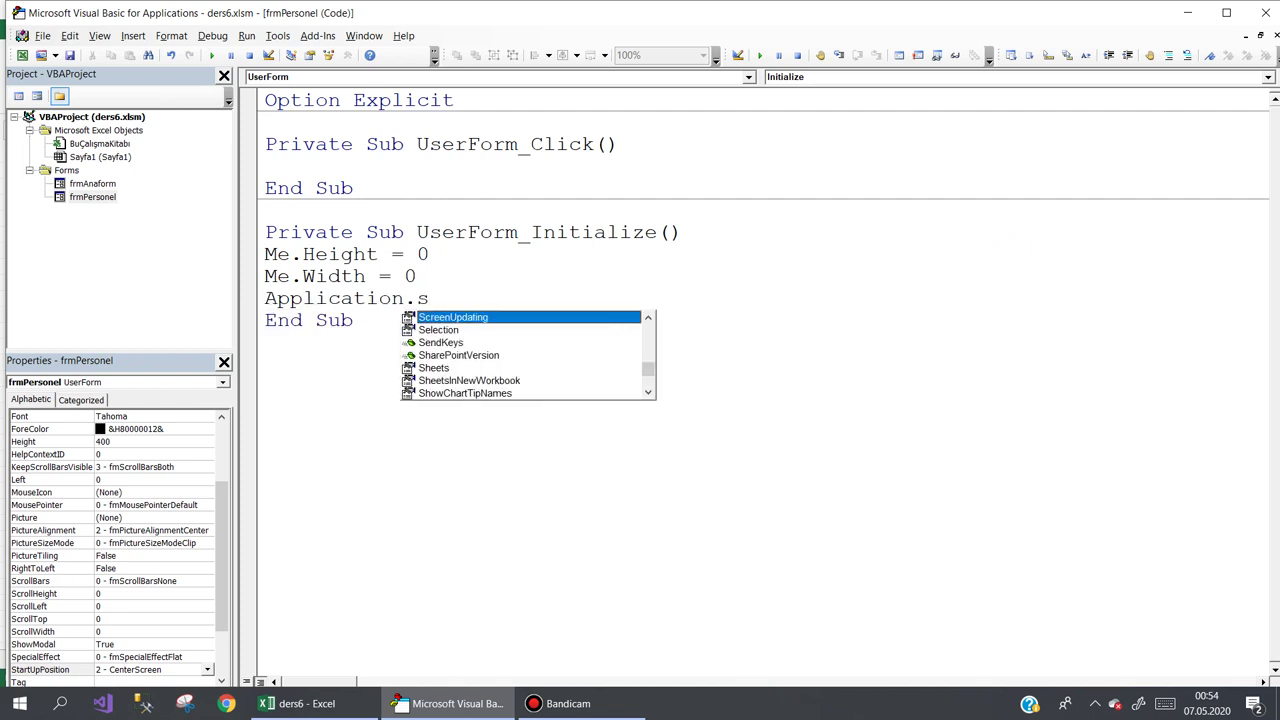
{"action": "type", "text": "="}
{"action": "key", "text": "Down"}
{"action": "key", "text": "Down"}
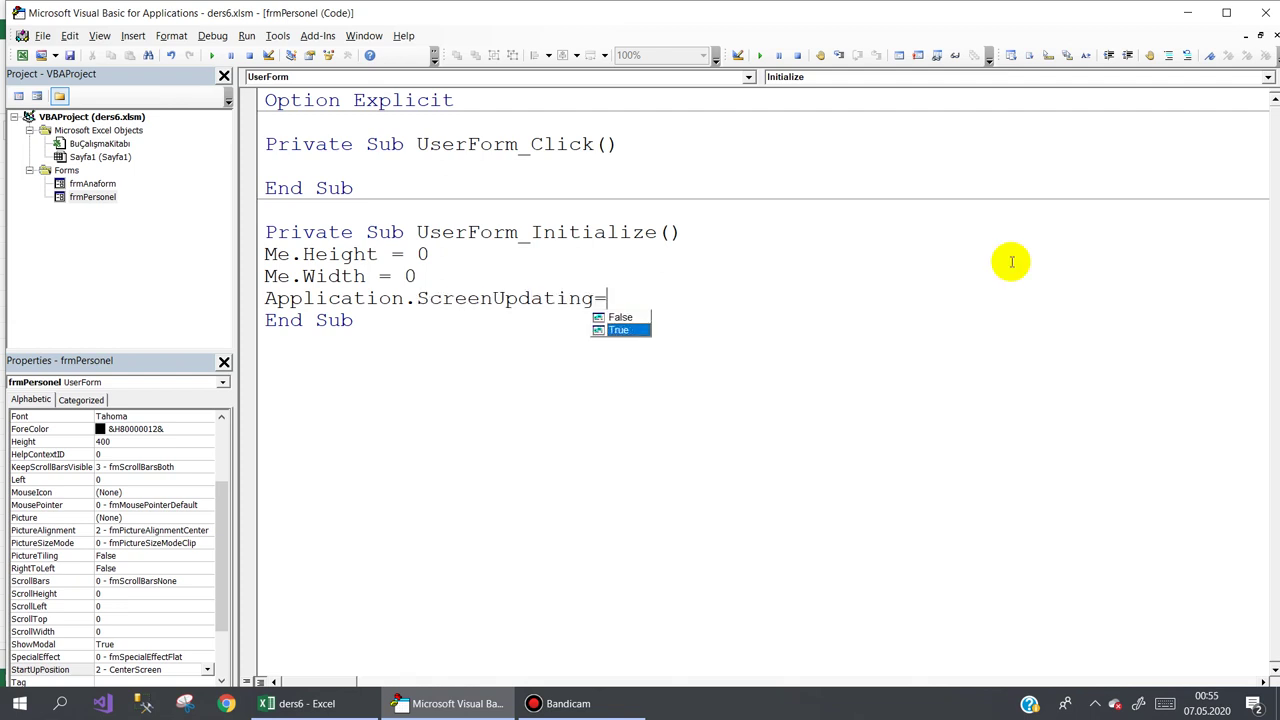
{"action": "key", "text": "space"}
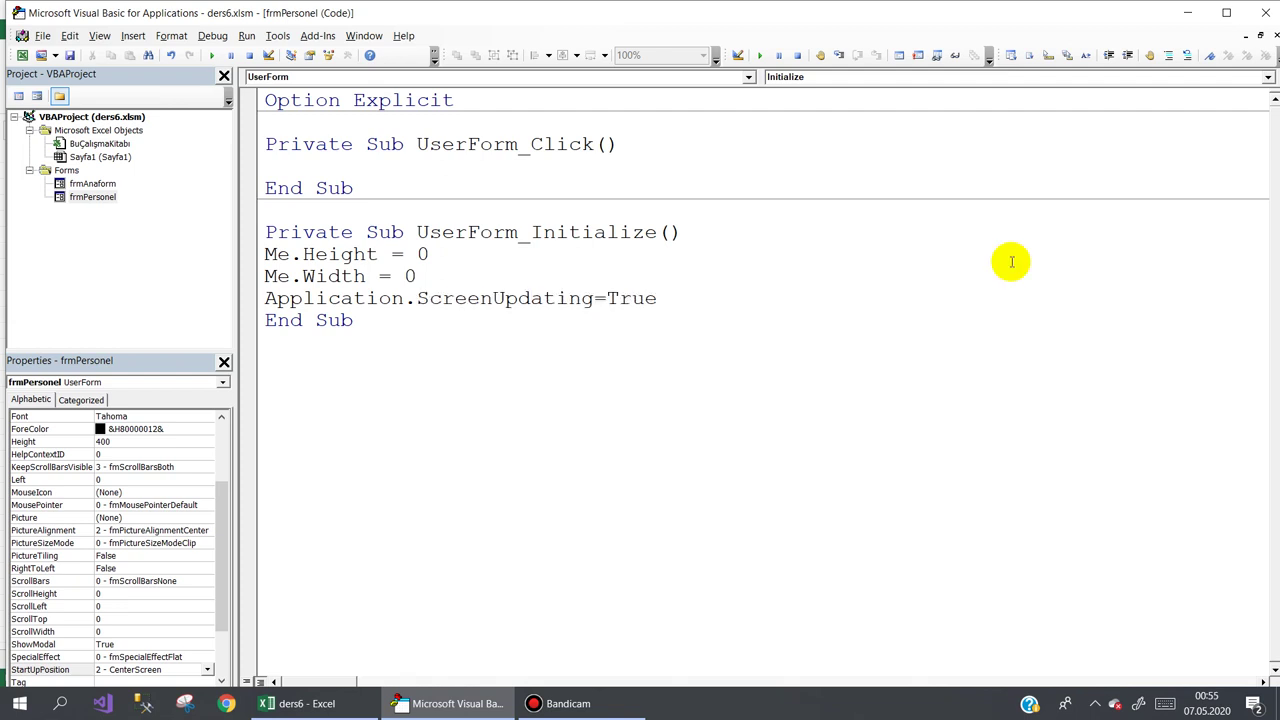
{"action": "key", "text": "Return"}
{"action": "type", "text": "me.s"}
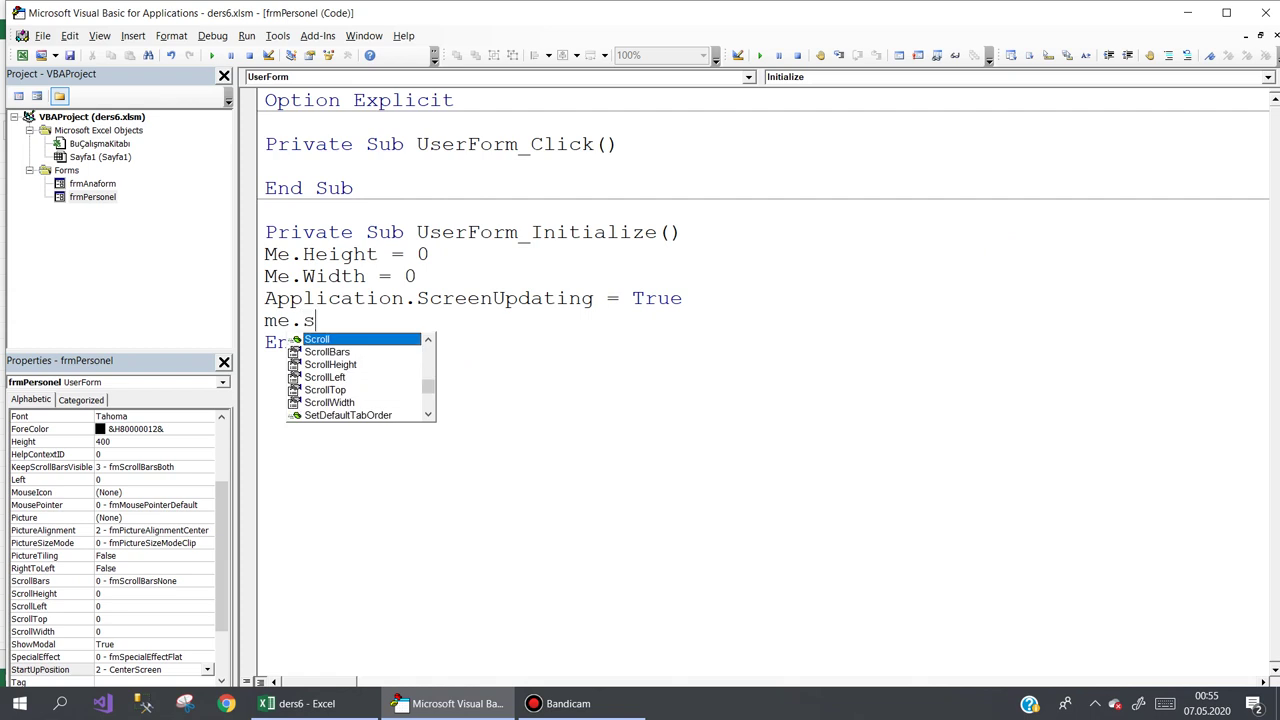
{"action": "type", "text": "tartUpPosition="}
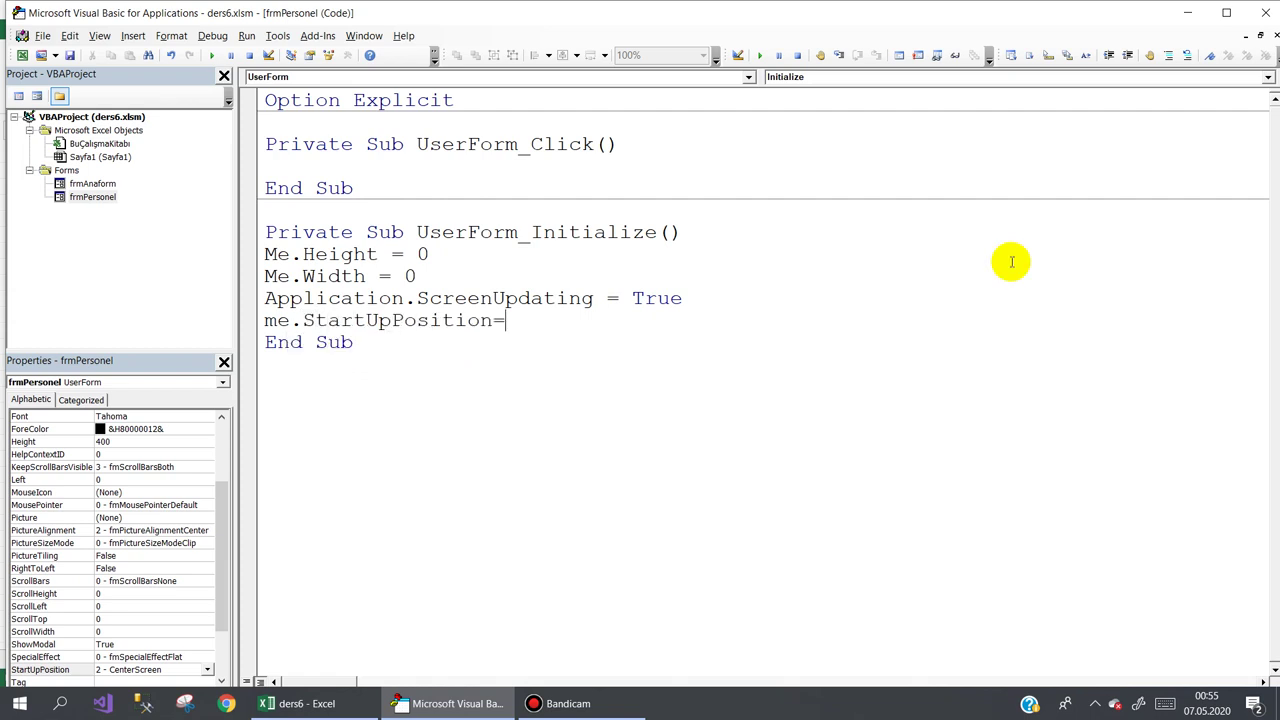
{"action": "type", "text": "2"}
{"action": "key", "text": "Down"}
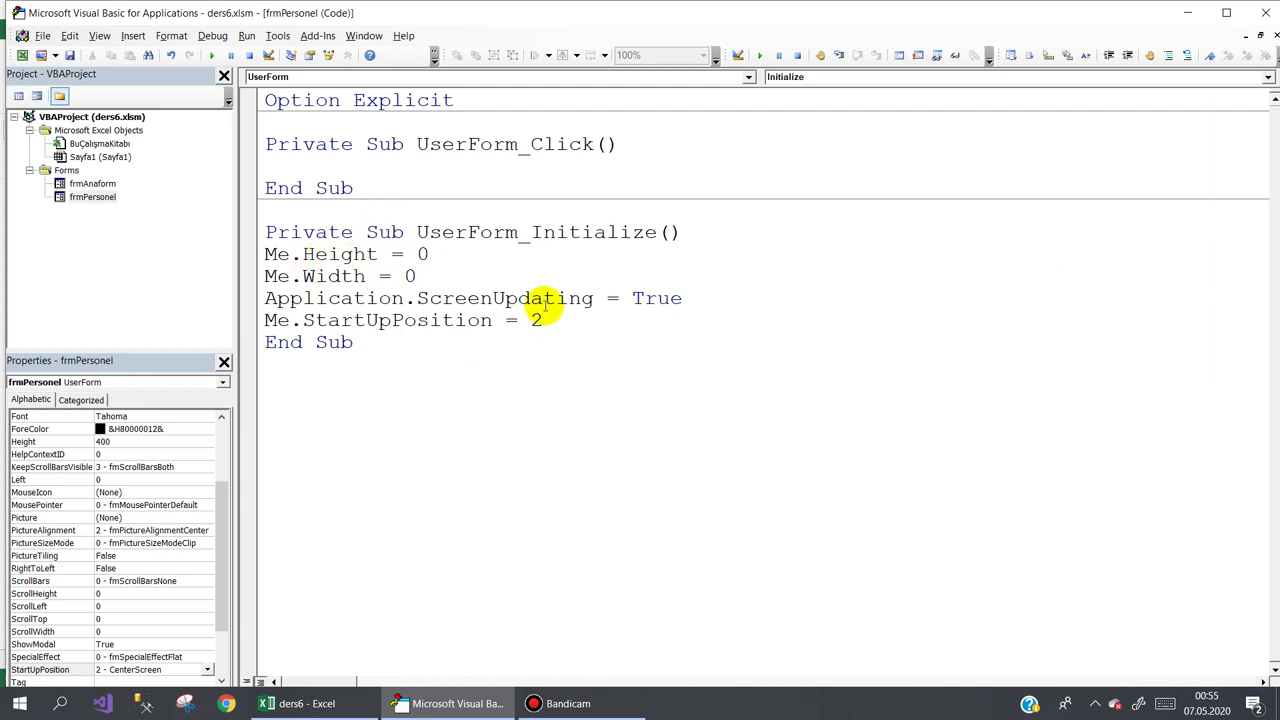
Test-run Ana Form, open the tiny frmPersonel window via Personel Kayıt, close both forms, and return to the editor
{"action": "double_click", "coordinate": [105, 186]}
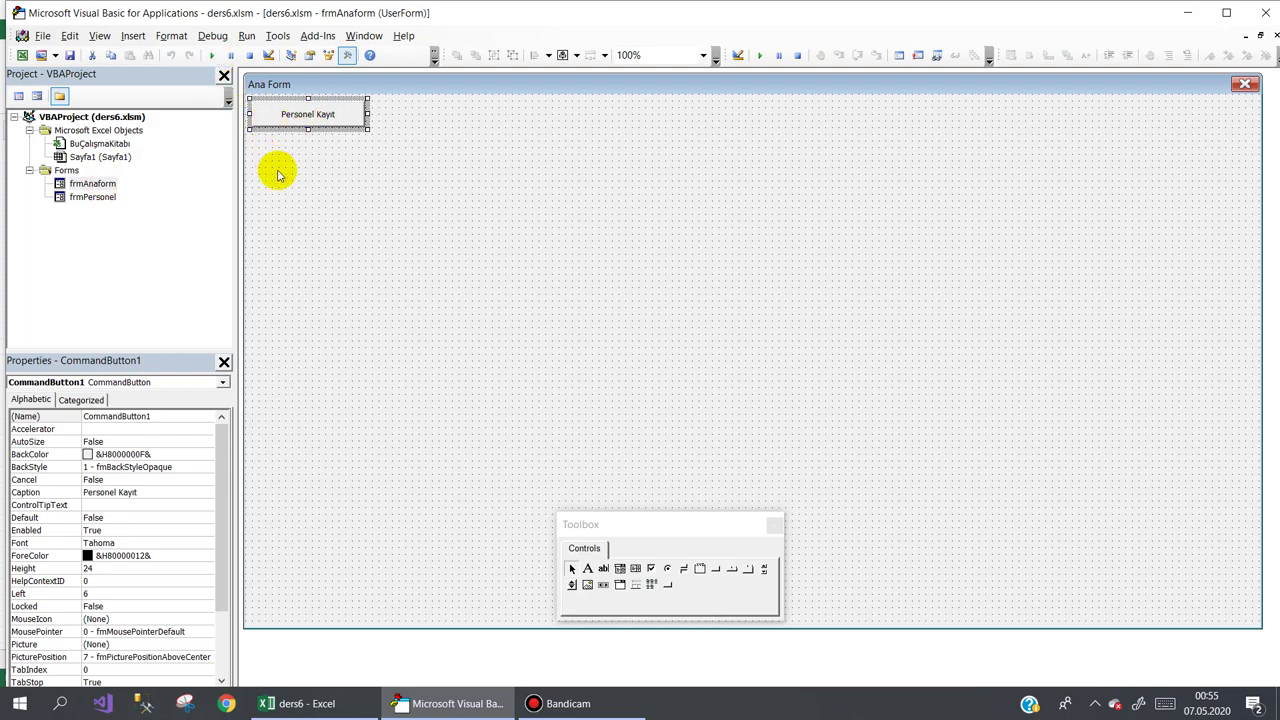
{"action": "left_click", "coordinate": [277, 171]}
{"action": "left_click", "coordinate": [210, 56]}
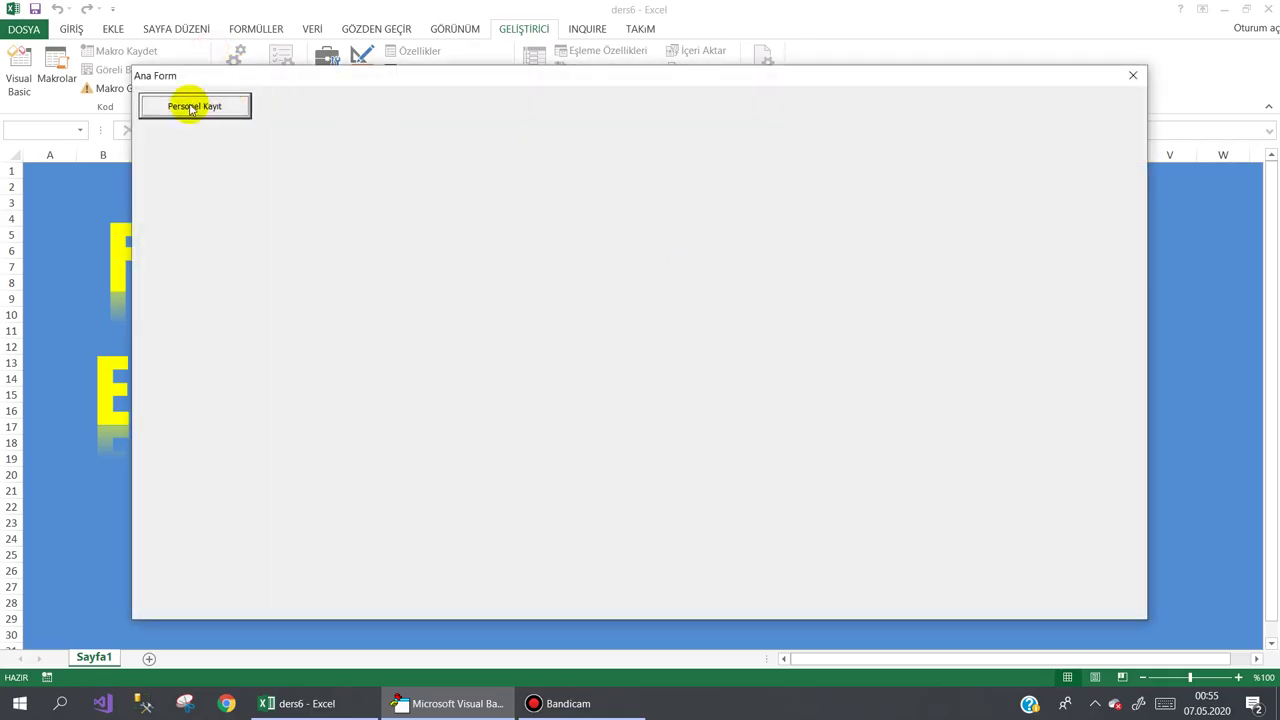
{"action": "left_click", "coordinate": [190, 106]}
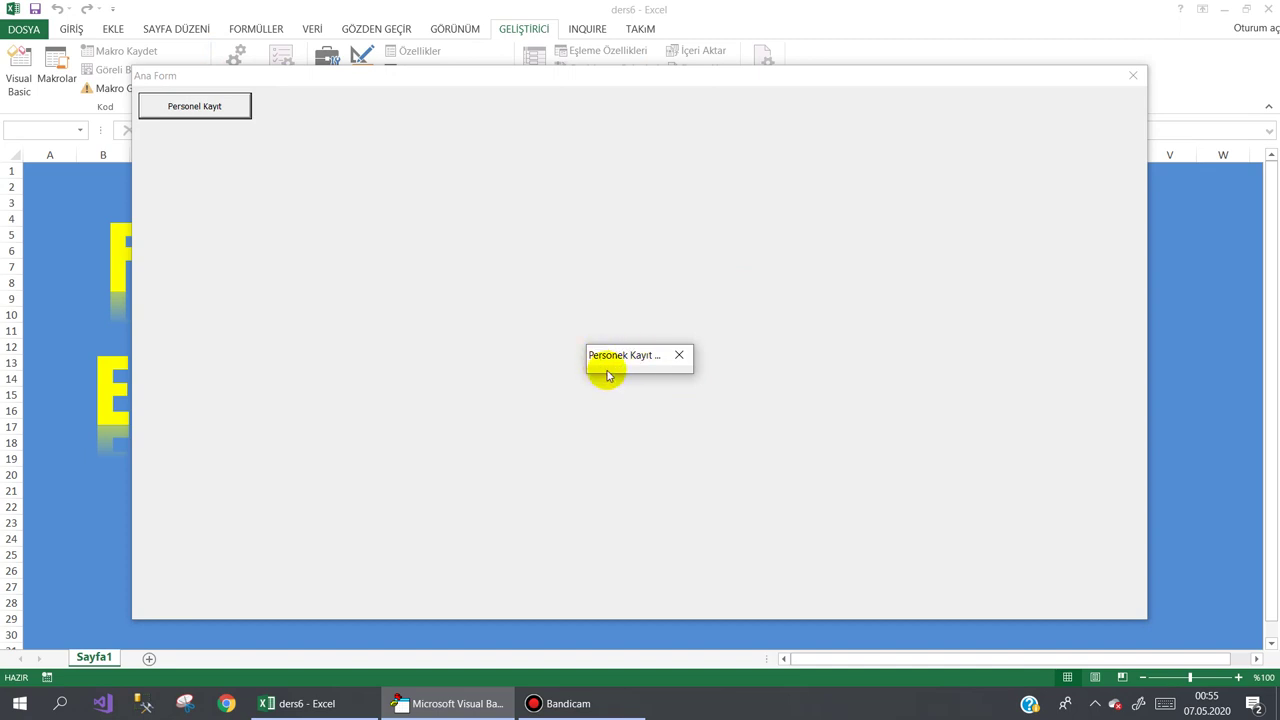
{"action": "left_click_drag", "start_coordinate": [640, 355], "coordinate": [583, 352]}
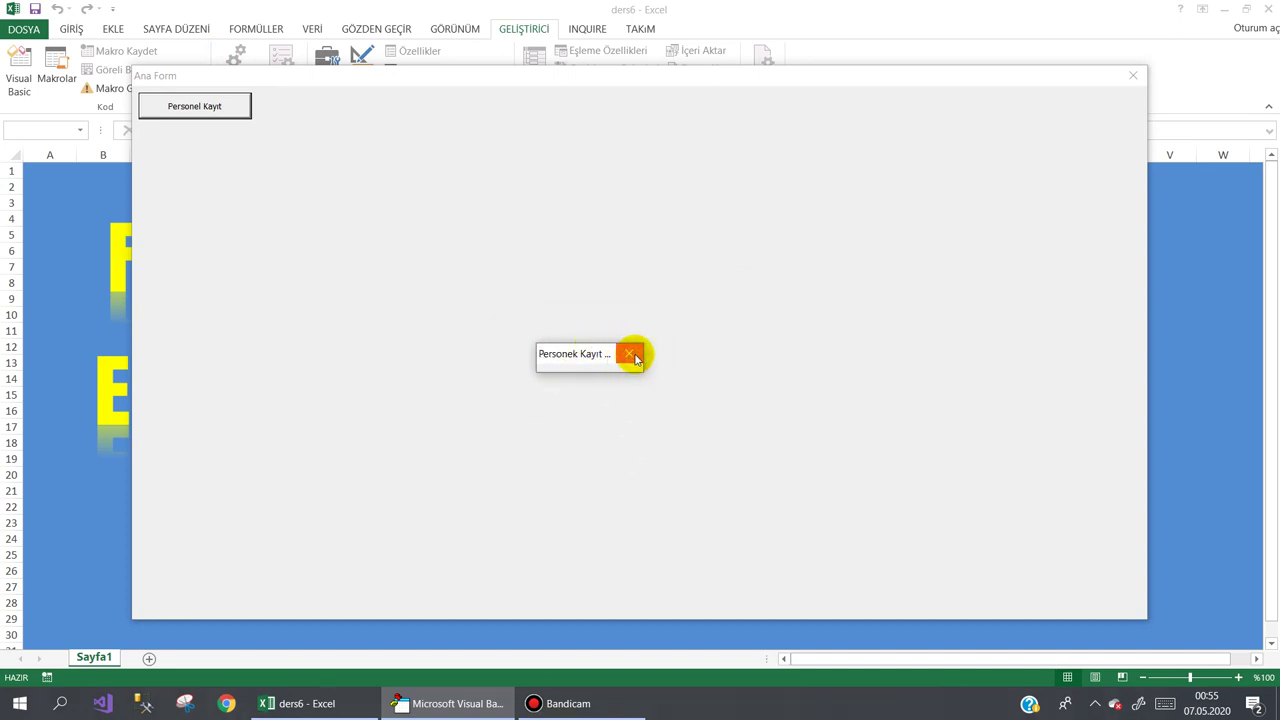
{"action": "left_click", "coordinate": [633, 355]}
{"action": "left_click", "coordinate": [1132, 77]}
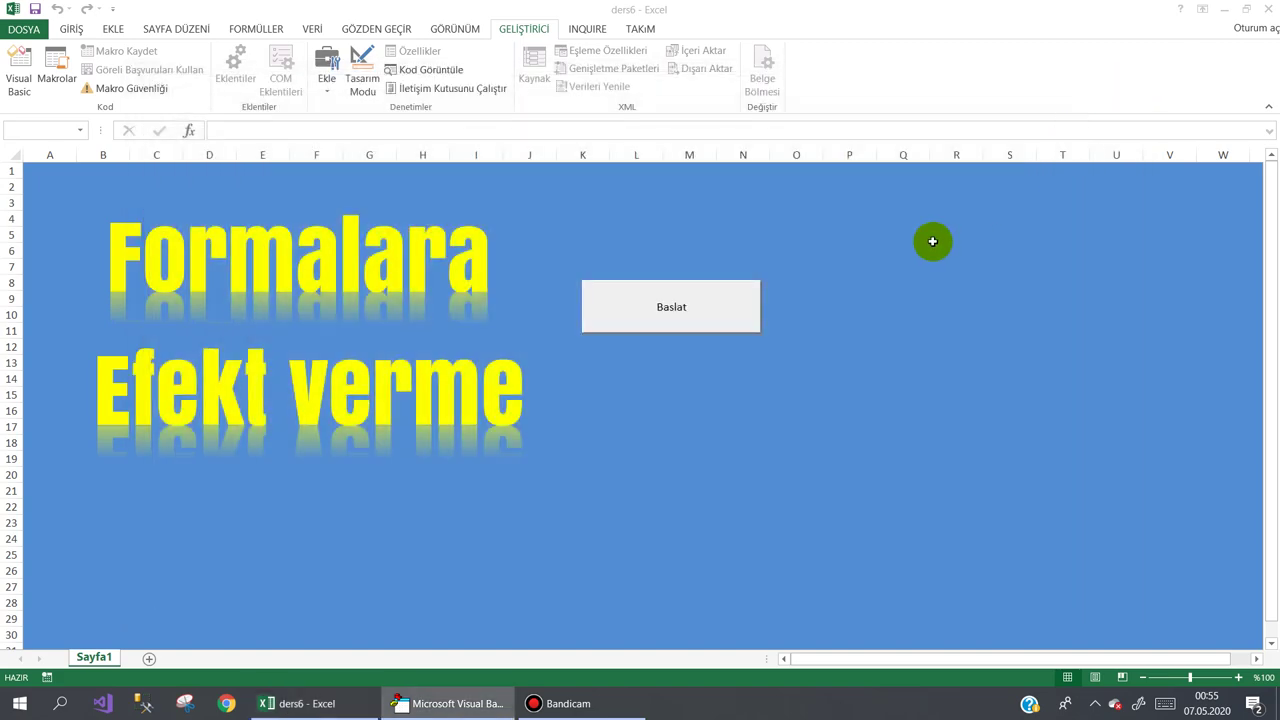
{"action": "left_click", "coordinate": [455, 704]}
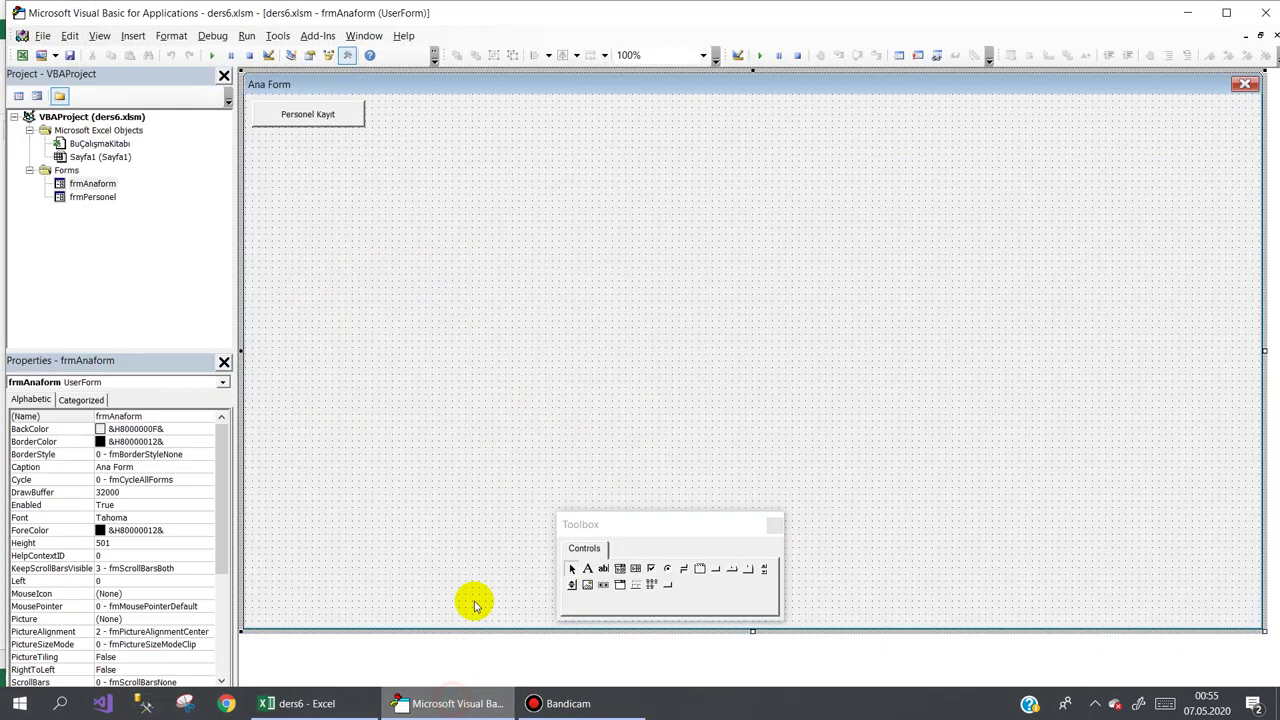
Create Sub efekt declaring x and y As Integer, with a For x = 1 To 800 Step 2 loop
{"action": "double_click", "coordinate": [117, 200]}
{"action": "double_click", "coordinate": [1116, 510]}
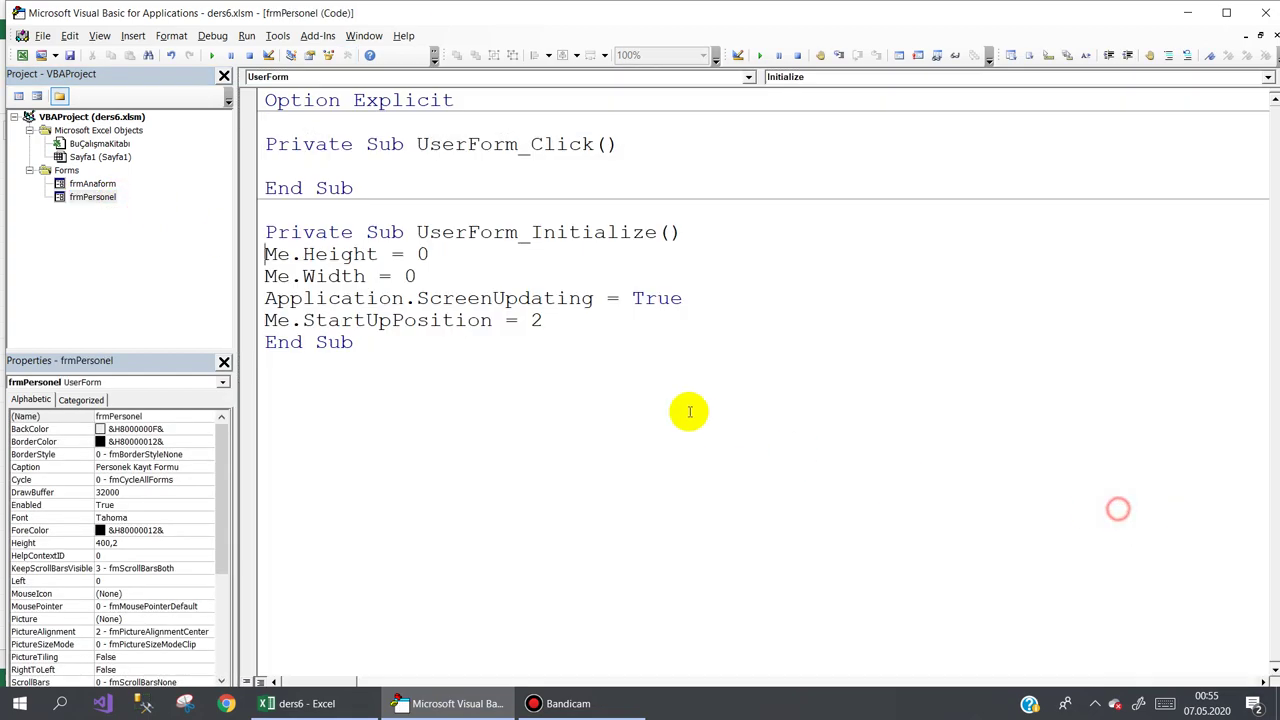
{"action": "left_click", "coordinate": [327, 405]}
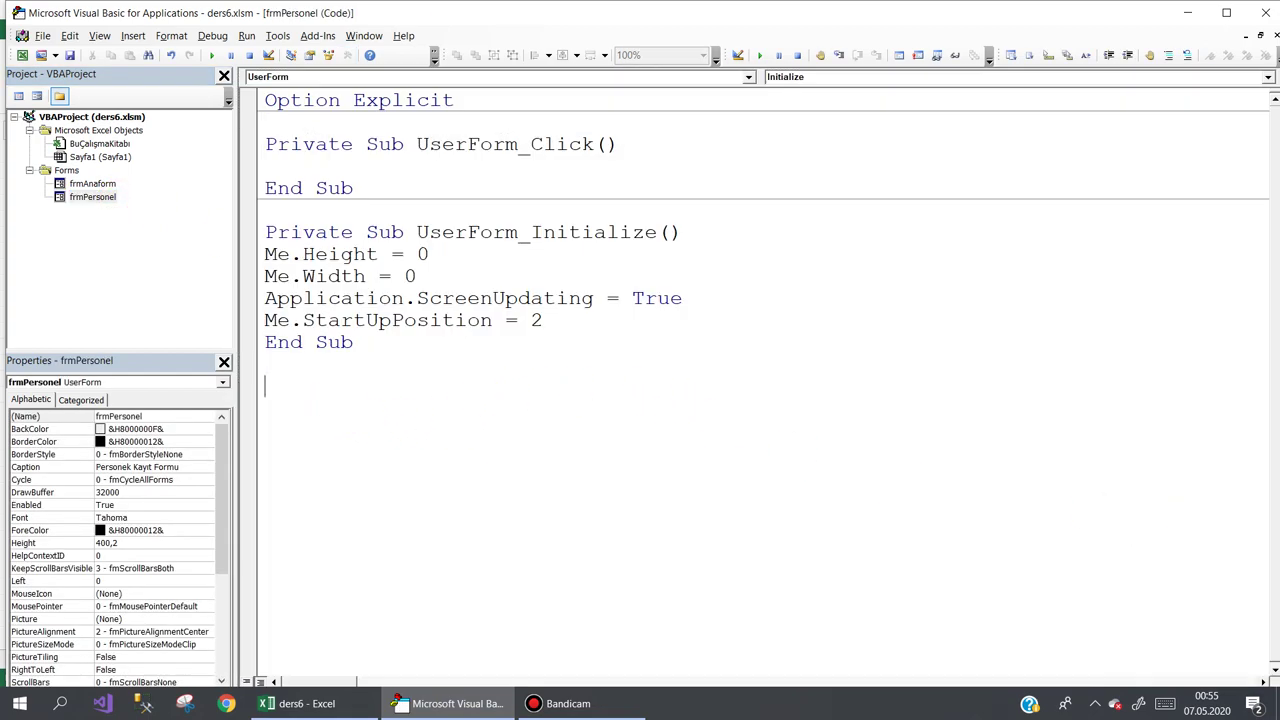
{"action": "type", "text": "sub efekt"}
{"action": "key", "text": "Return"}
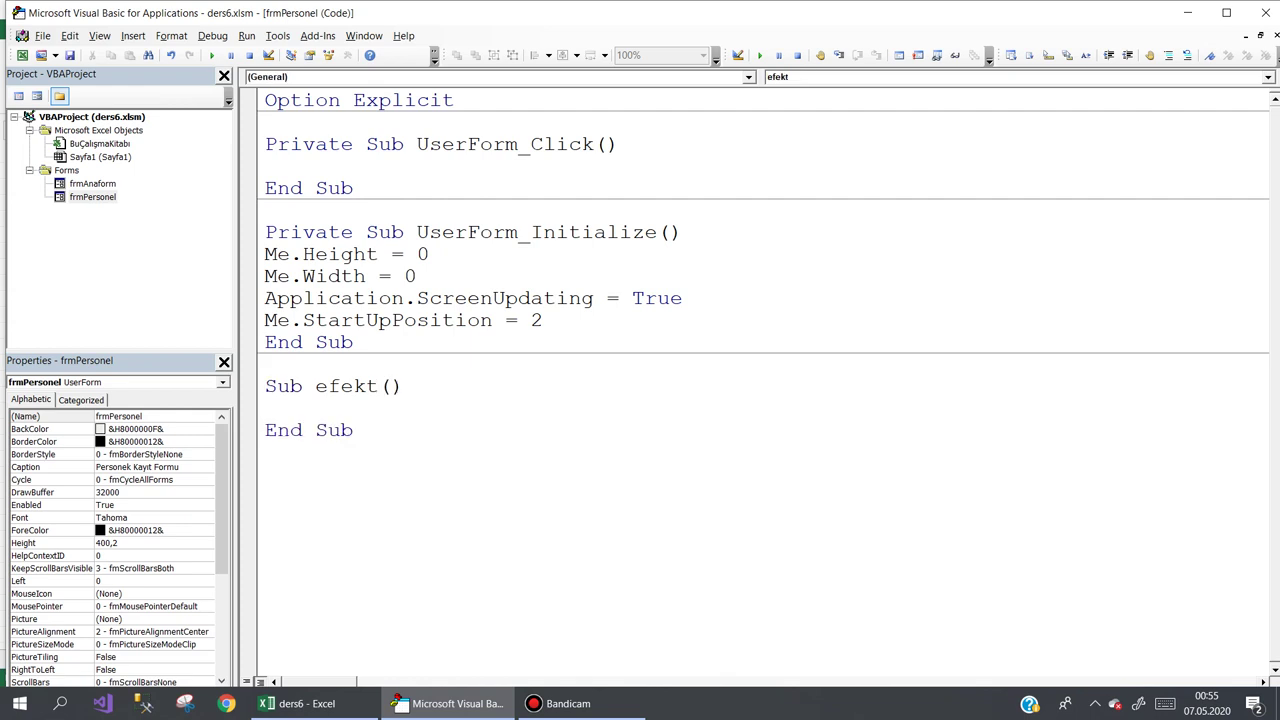
{"action": "type", "text": "di"}
{"action": "type", "text": " I"}
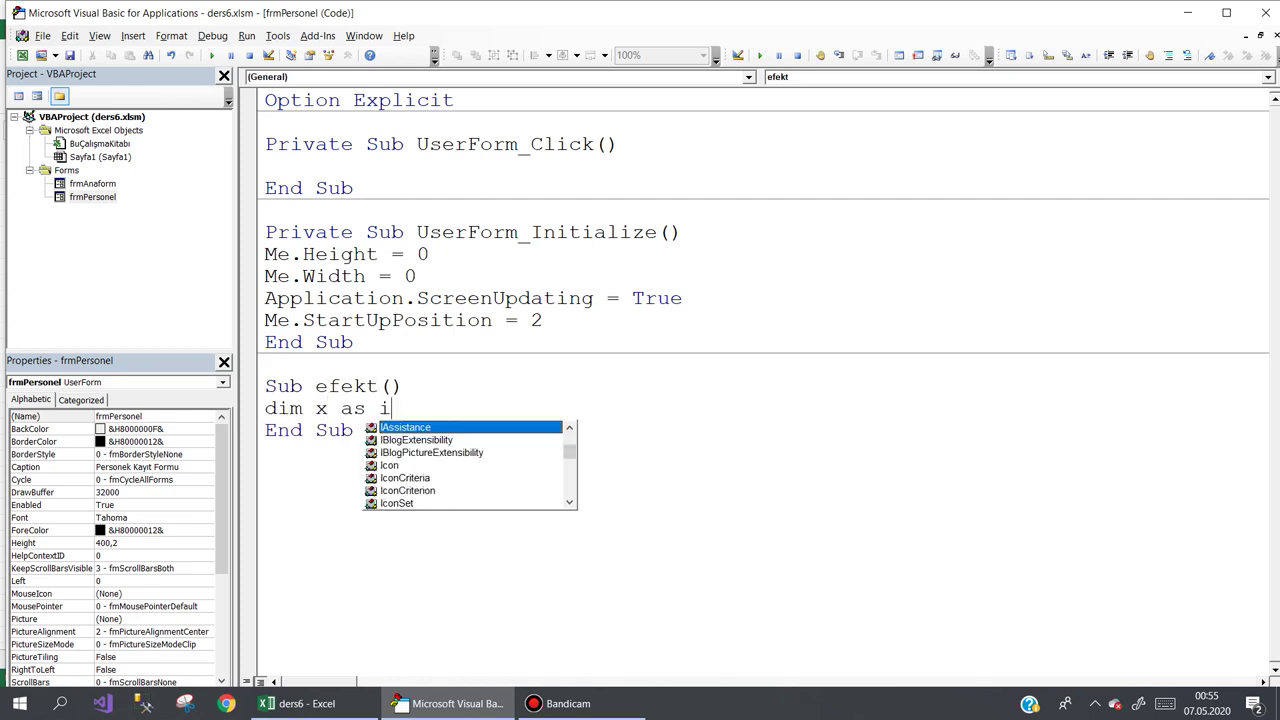
{"action": "type", "text": "nteger "}
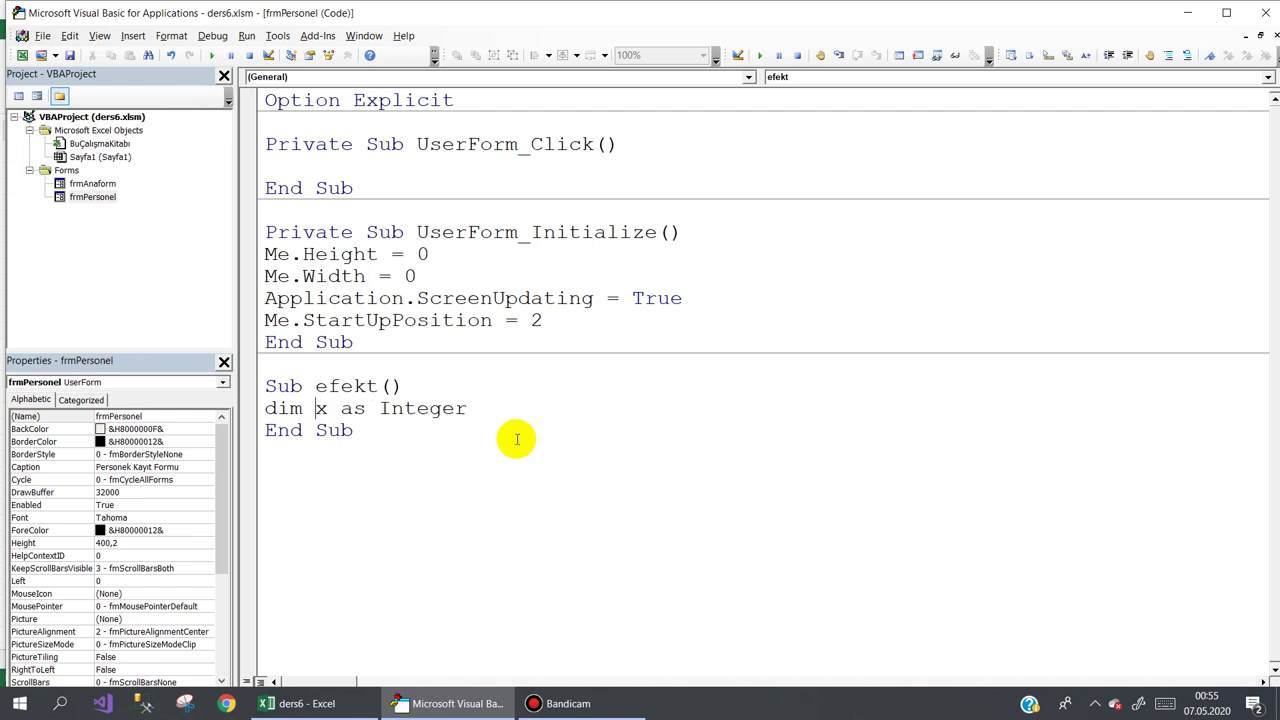
{"action": "type", "text": ",y"}
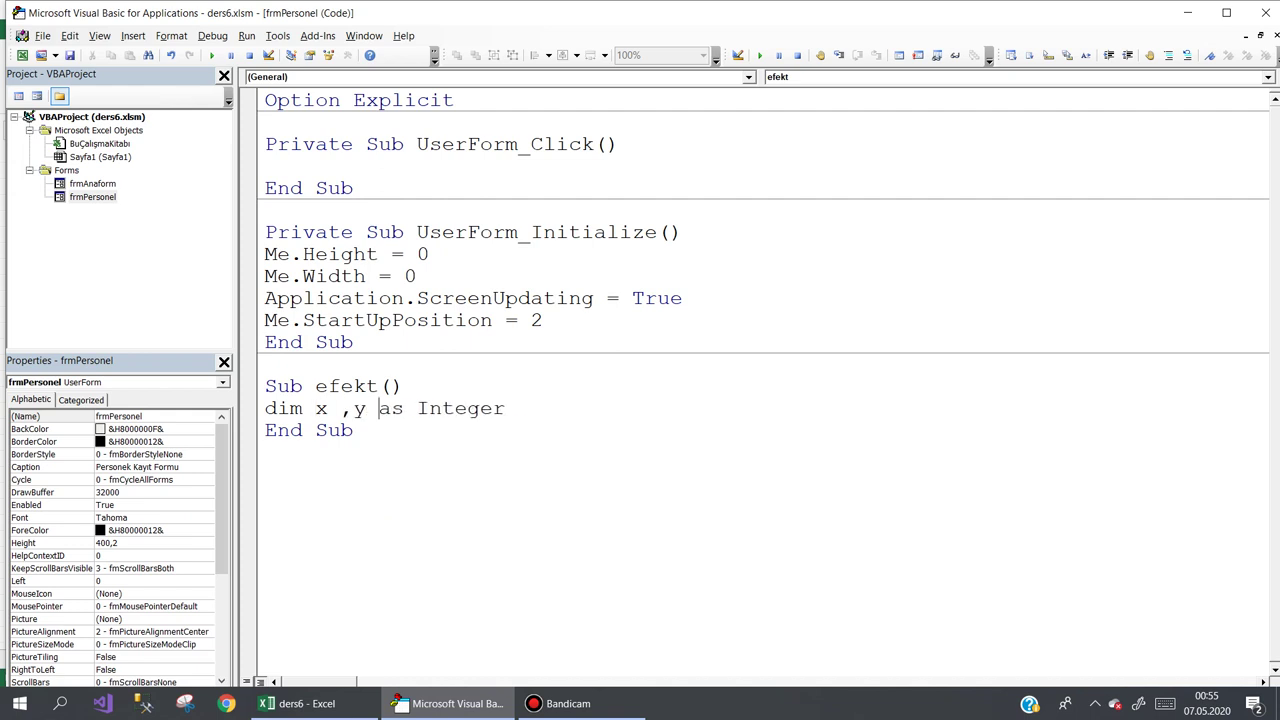
{"action": "key", "text": "Return"}
{"action": "key", "text": "Return"}
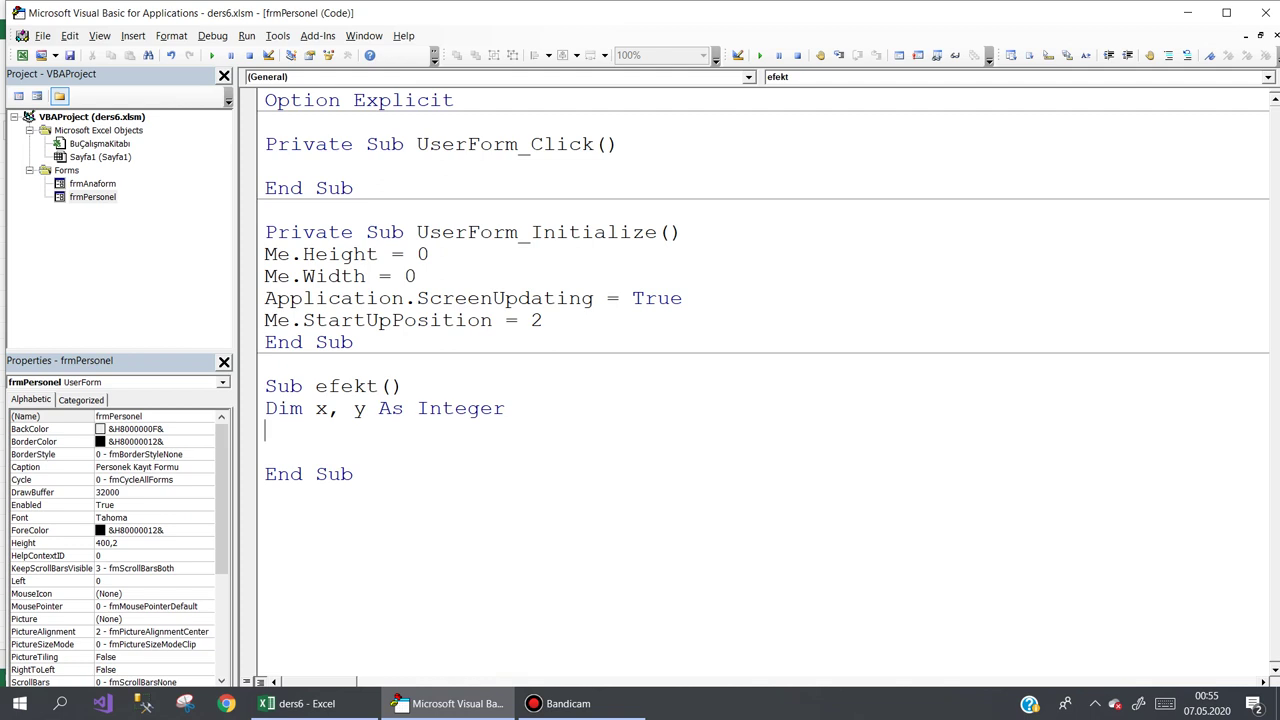
{"action": "type", "text": "for x=1 to 800"}
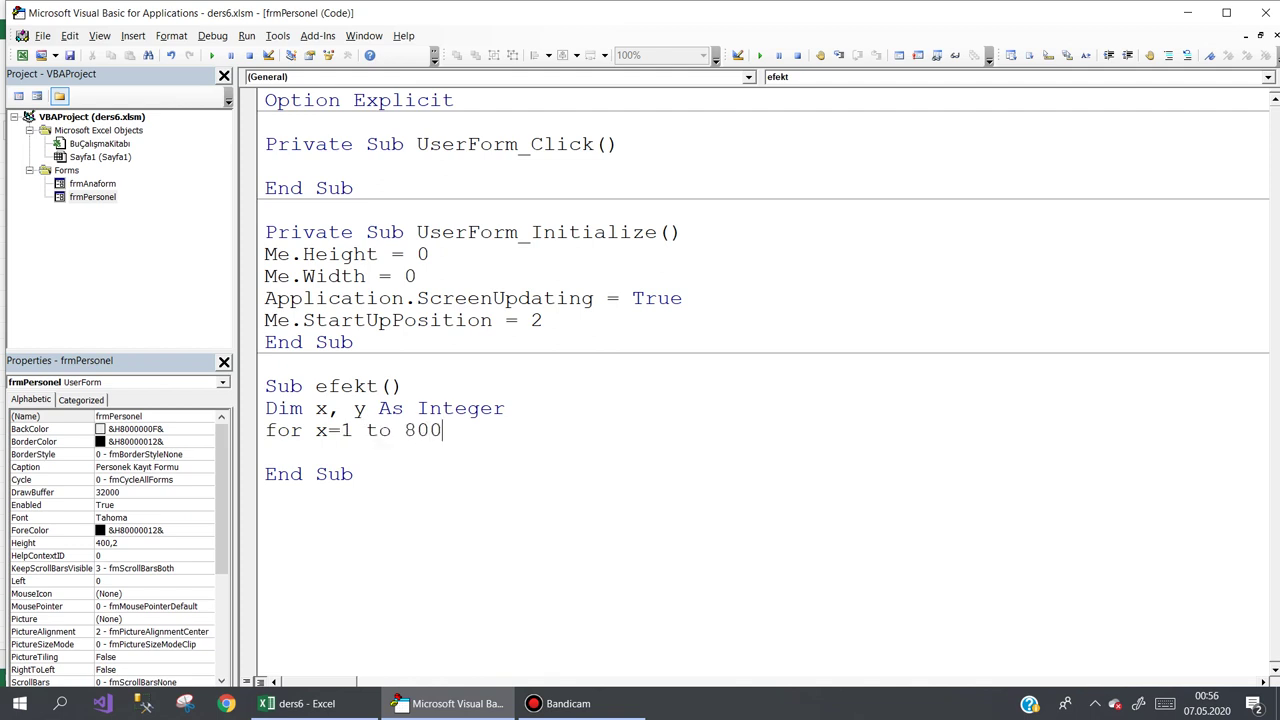
{"action": "key", "text": "Return"}
{"action": "key", "text": "Return"}
{"action": "key", "text": "Return"}
{"action": "type", "text": "n"}
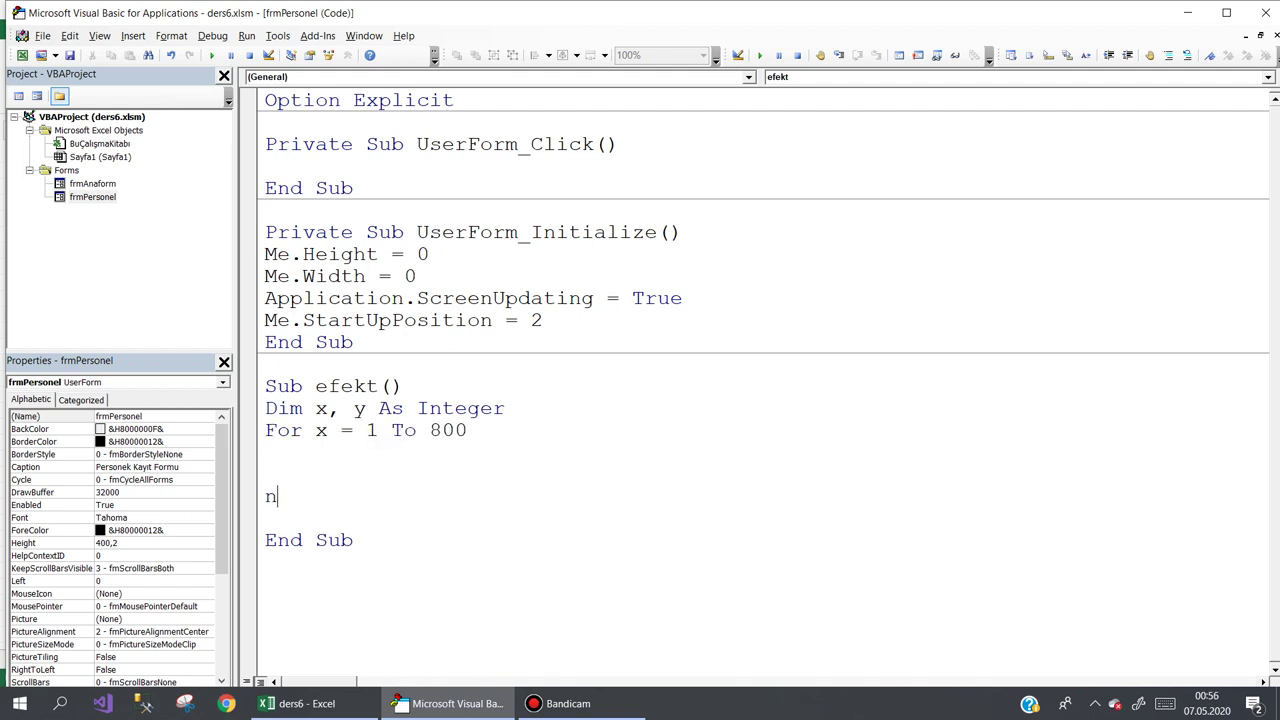
Close the loop with Next and set Me.Width = x and Me.Left = Me.Left - 1 inside it
{"action": "type", "text": "ext"}
{"action": "type", "text": "me"}
{"action": "type", "text": ".w"}
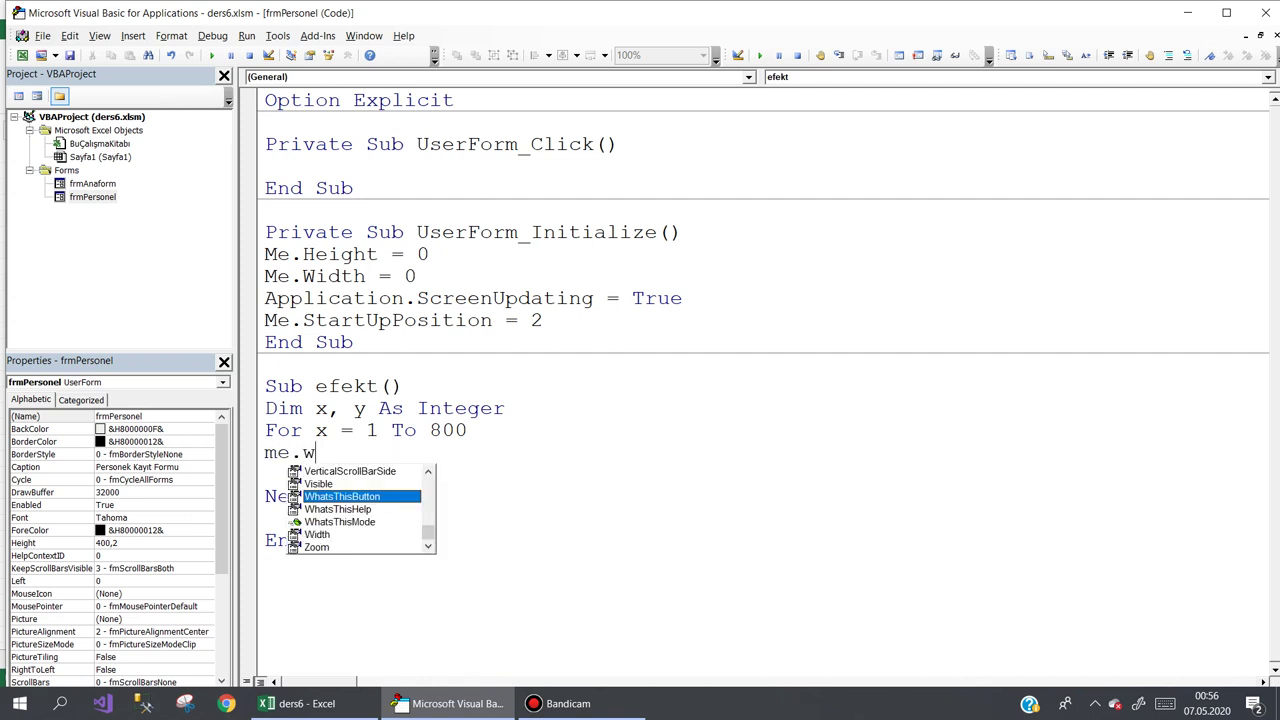
{"action": "key", "text": "BackSpace"}
{"action": "key", "text": "BackSpace"}
{"action": "key", "text": "BackSpace"}
{"action": "key", "text": "BackSpace"}
{"action": "type", "text": "Step 2"}
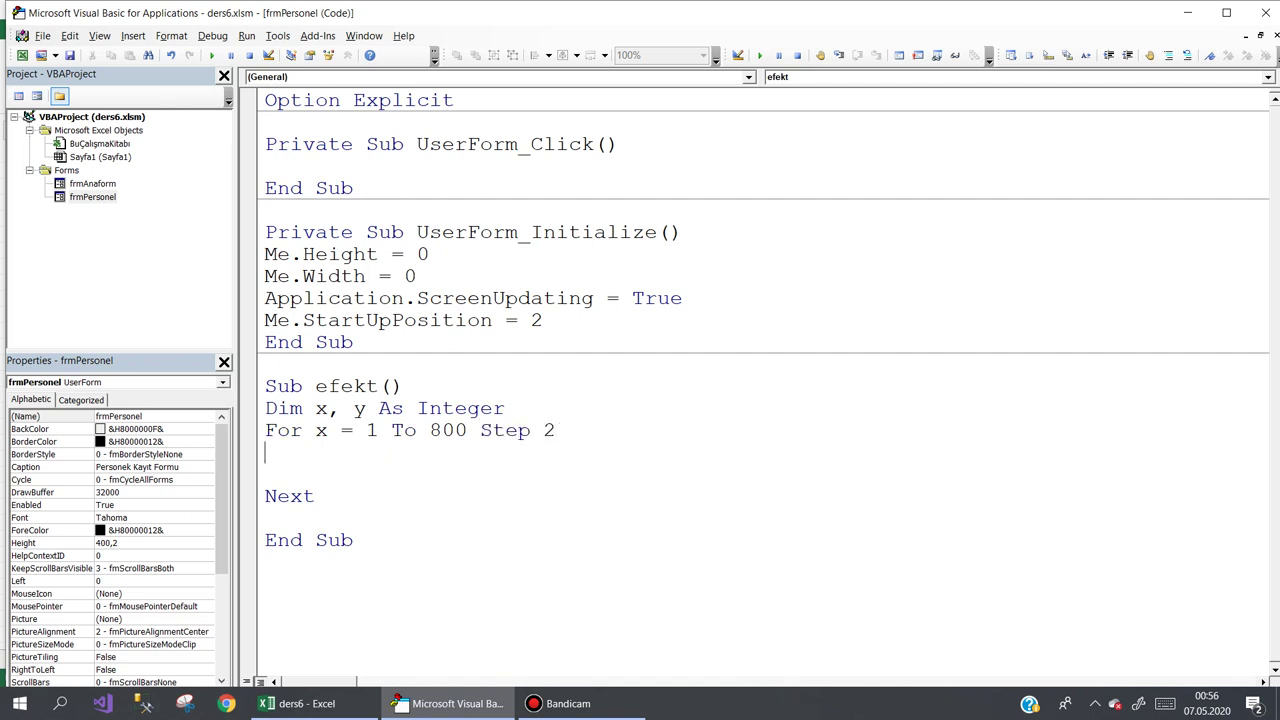
{"action": "type", "text": "me"}
{"action": "type", "text": ".w"}
{"action": "key", "text": "Down"}
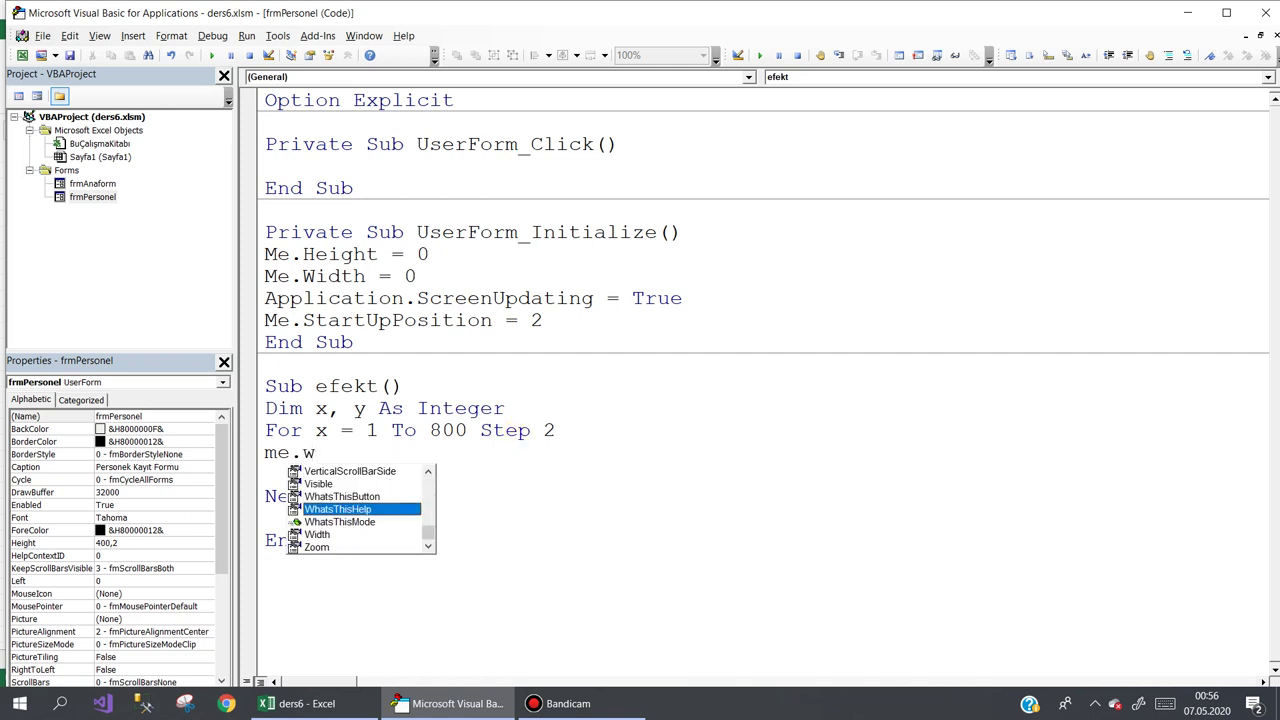
{"action": "key", "text": "Down"}
{"action": "key", "text": "Down"}
{"action": "type", "text": "=x"}
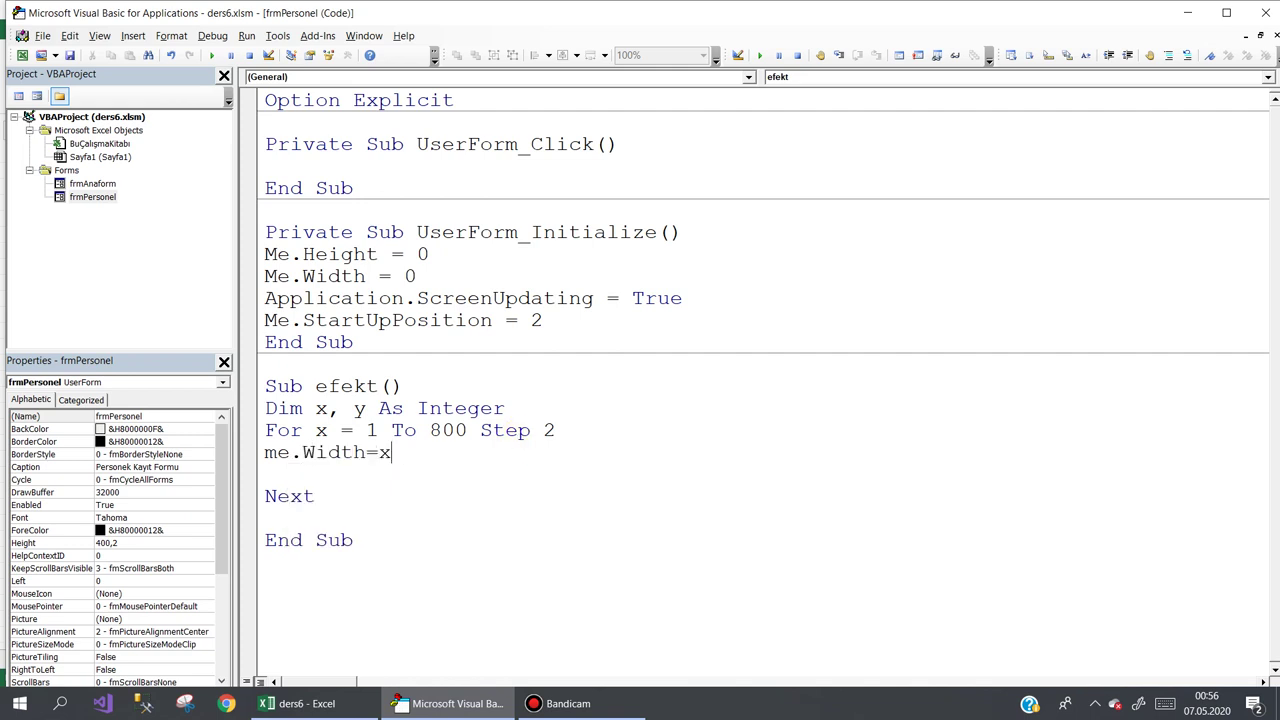
{"action": "key", "text": "Return"}
{"action": "type", "text": "me"}
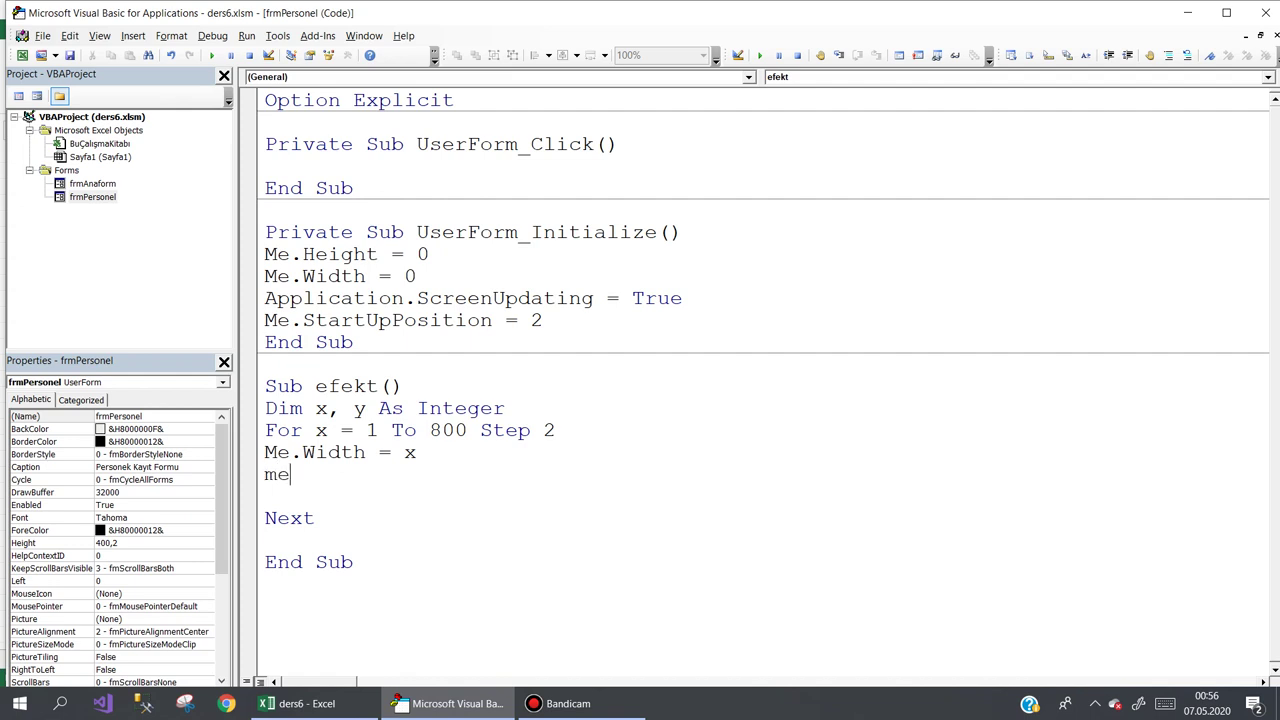
{"action": "type", "text": "."}
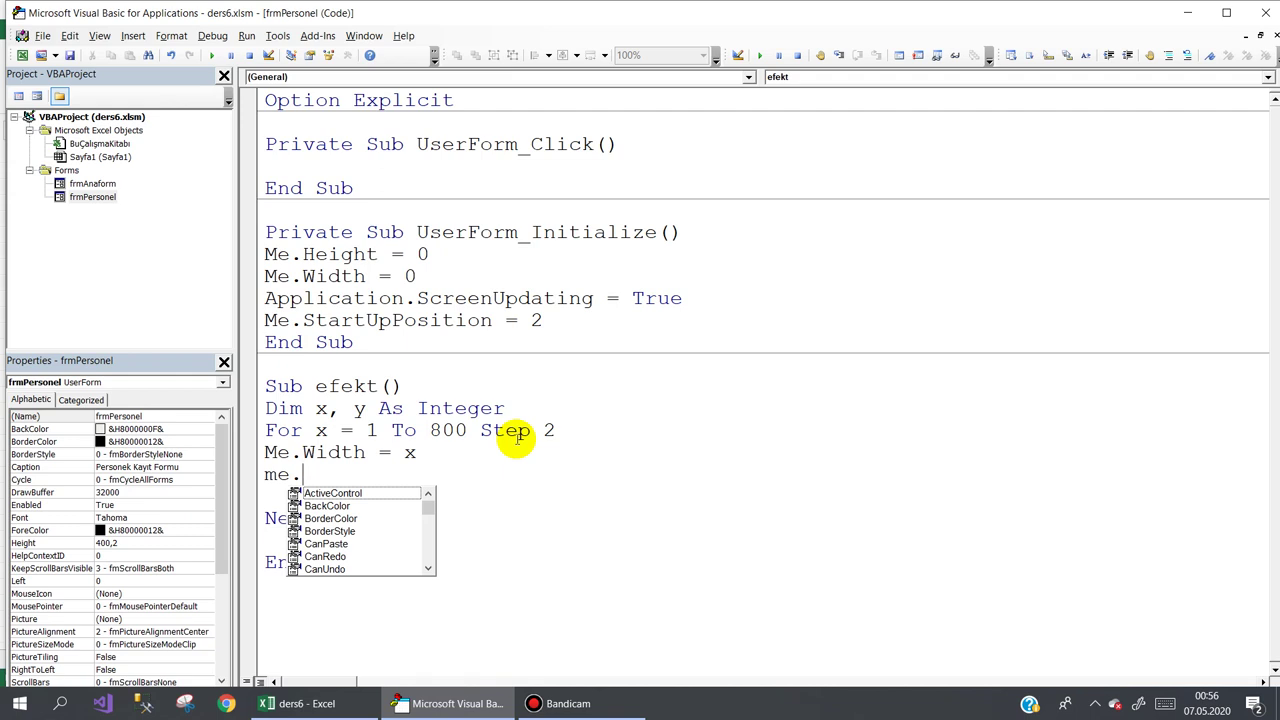
{"action": "type", "text": "le"}
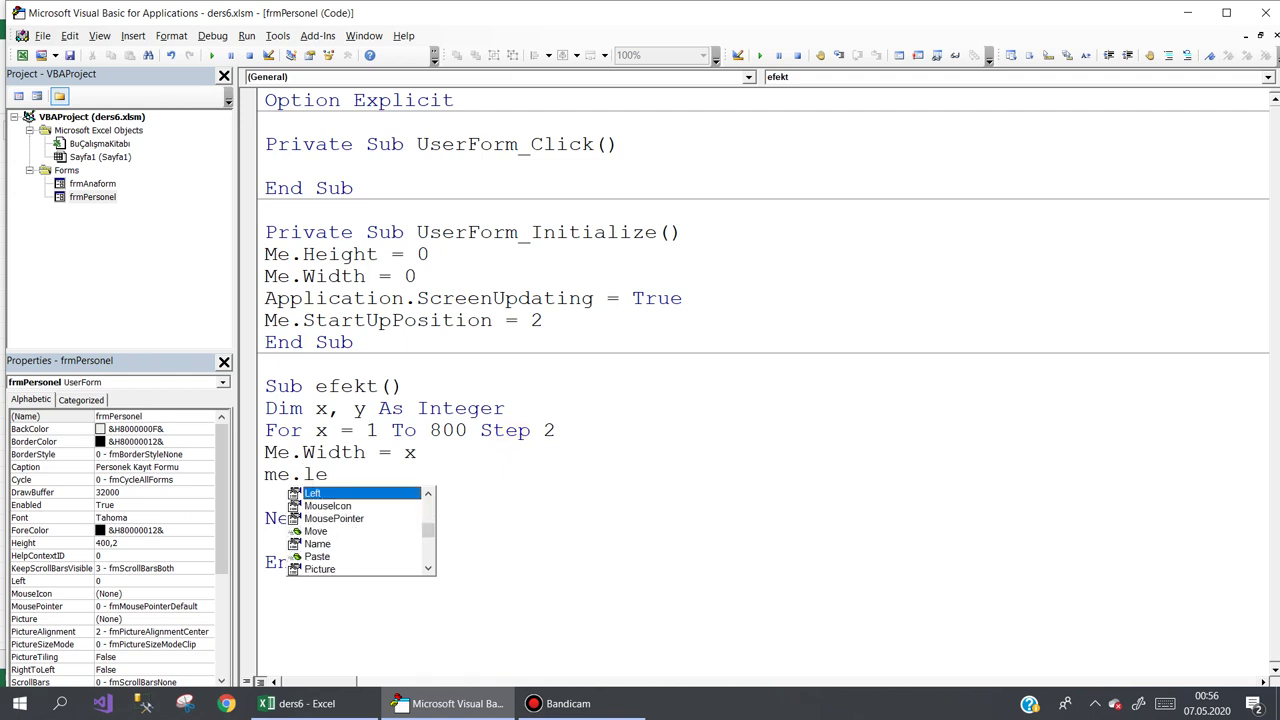
{"action": "type", "text": "=m"}
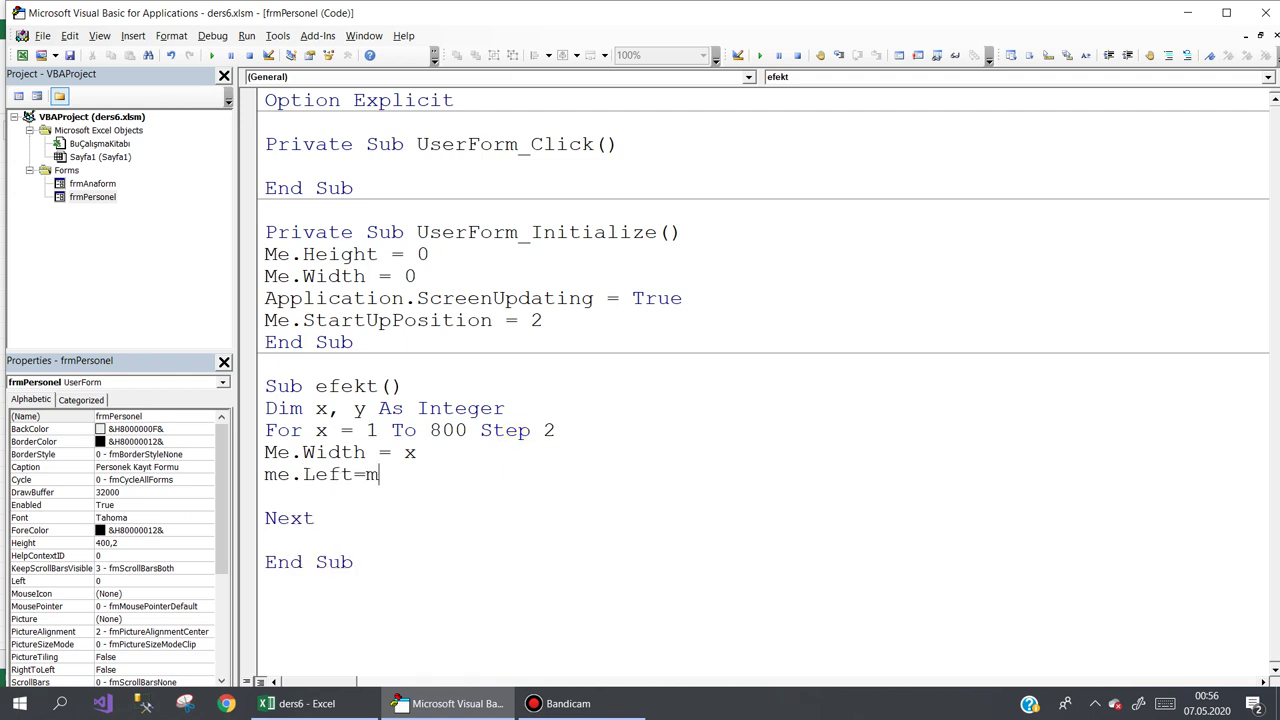
{"action": "type", "text": "e.le"}
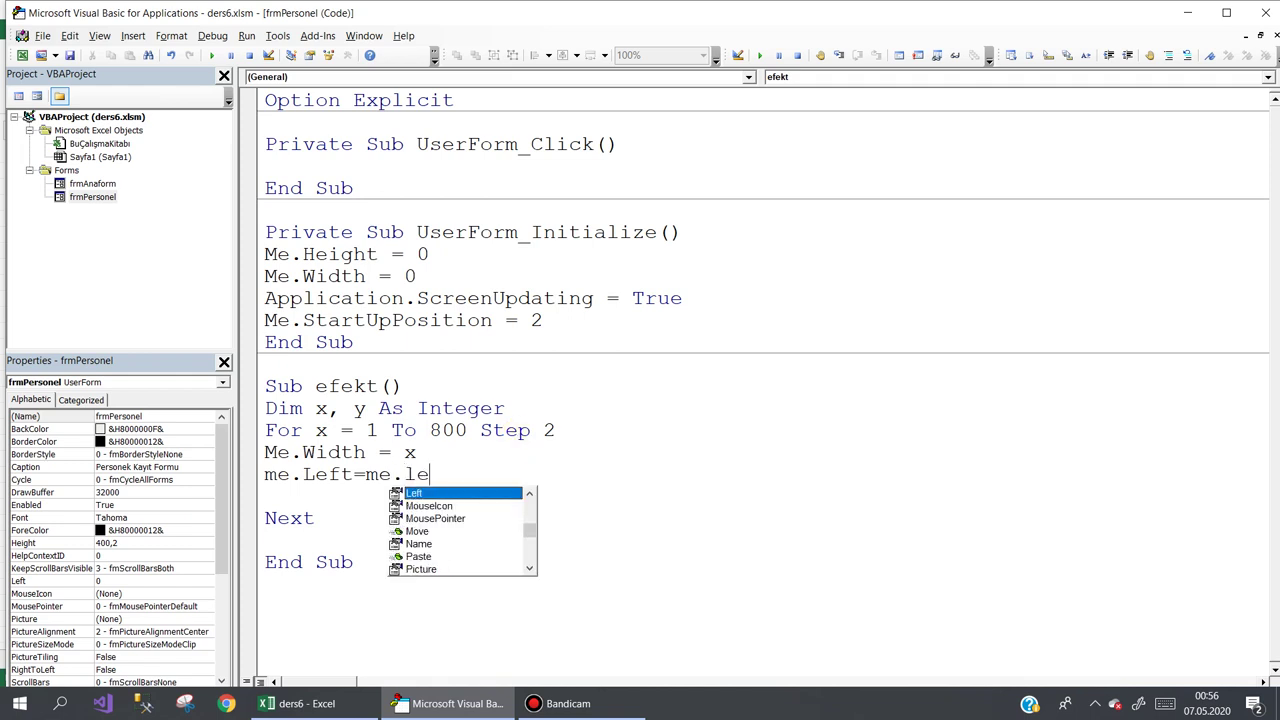
{"action": "type", "text": "-1"}
{"action": "left_click", "coordinate": [417, 452]}
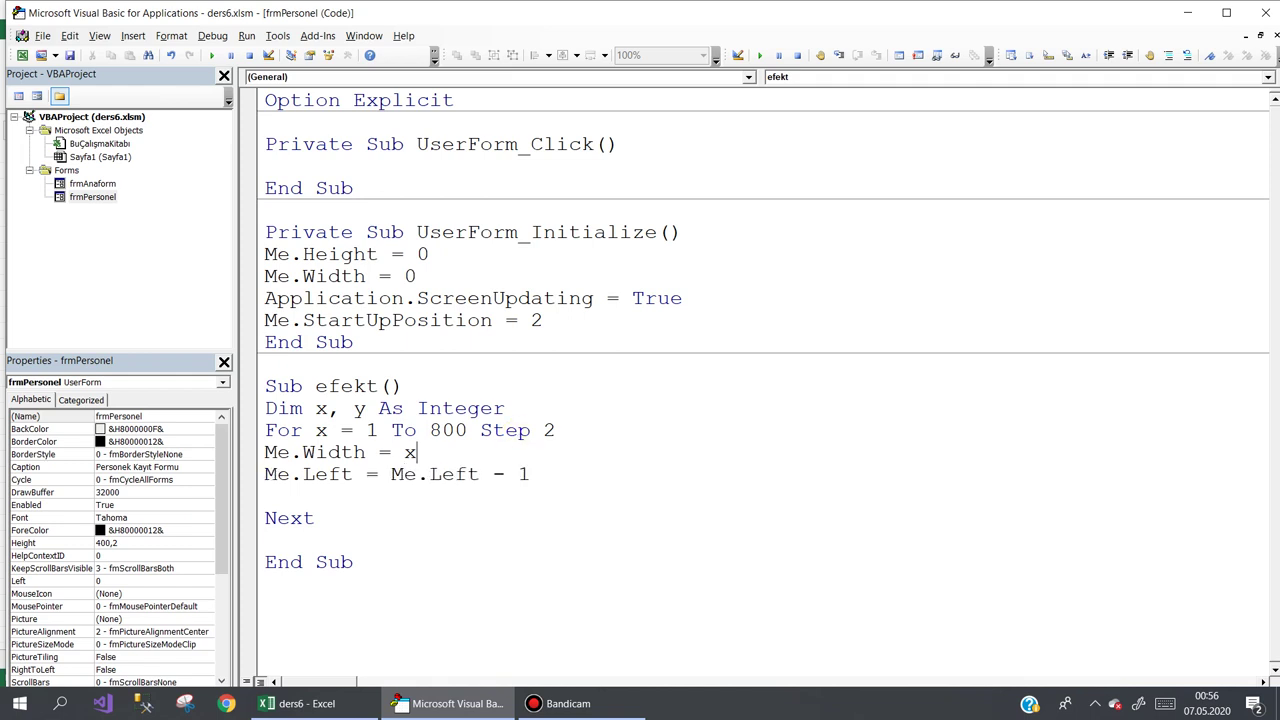
Try Step 4 and a left shift of 2, revert to Step 2 and 1, and delete the blank line before Next
{"action": "double_click", "coordinate": [549, 430]}
{"action": "type", "text": "4"}
{"action": "left_click", "coordinate": [519, 476]}
{"action": "double_click", "coordinate": [519, 476]}
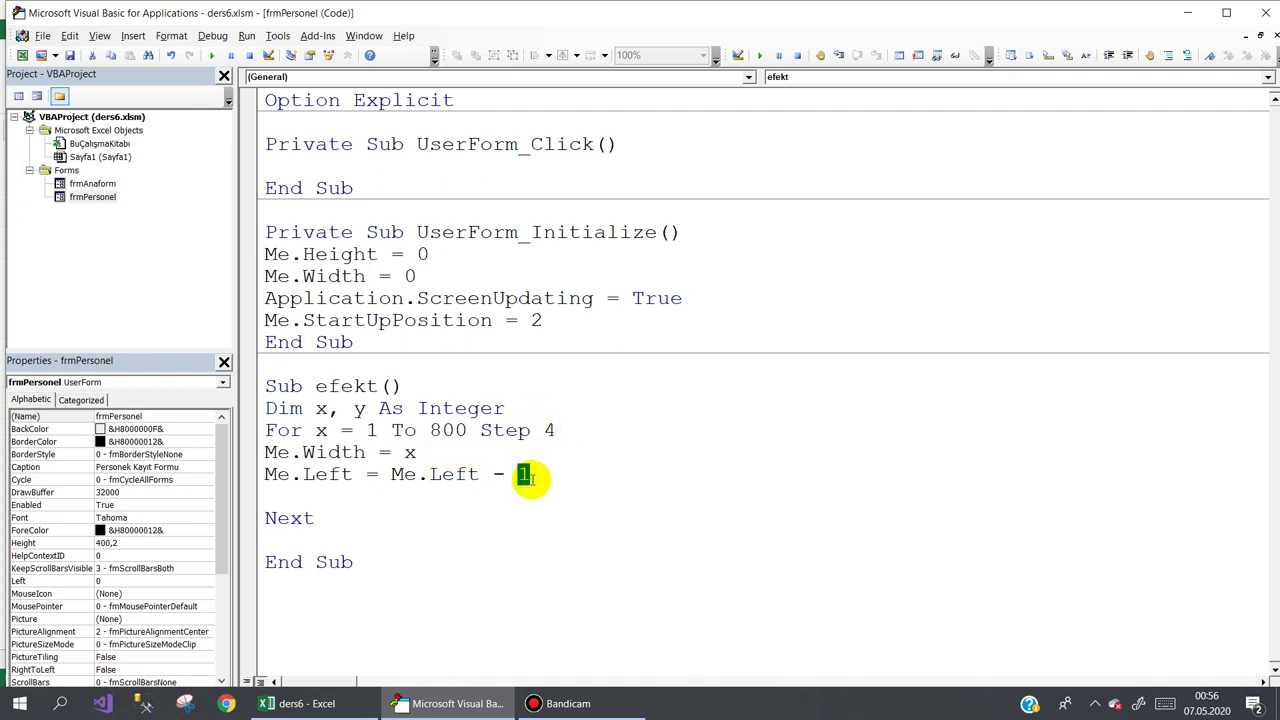
{"action": "type", "text": "2"}
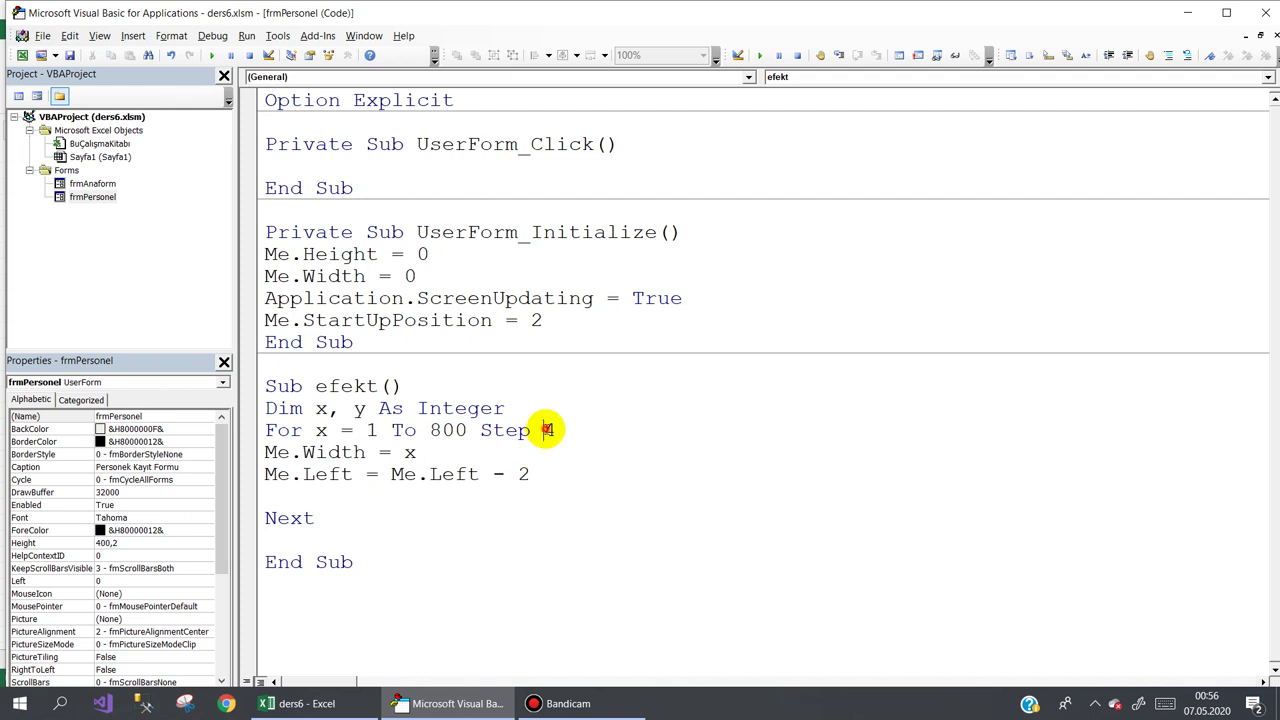
{"action": "double_click", "coordinate": [549, 430]}
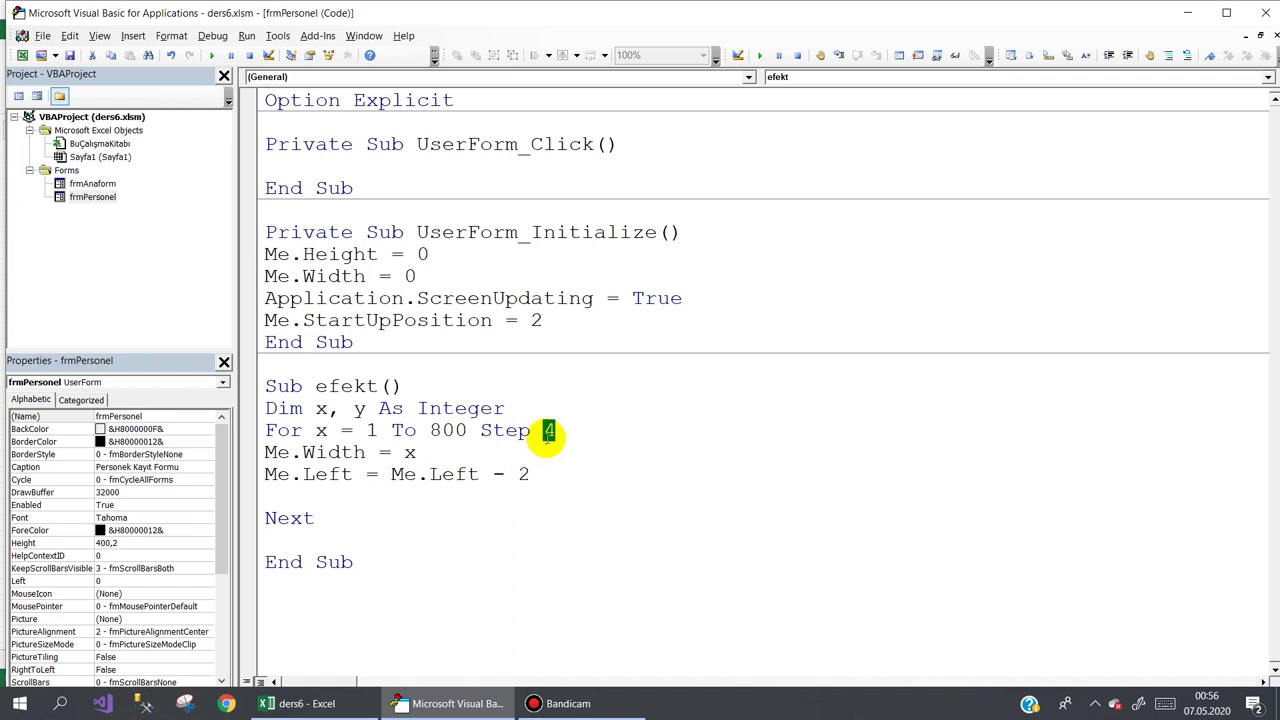
{"action": "type", "text": "2"}
{"action": "double_click", "coordinate": [523, 474]}
{"action": "type", "text": "1"}
{"action": "left_click", "coordinate": [519, 491]}
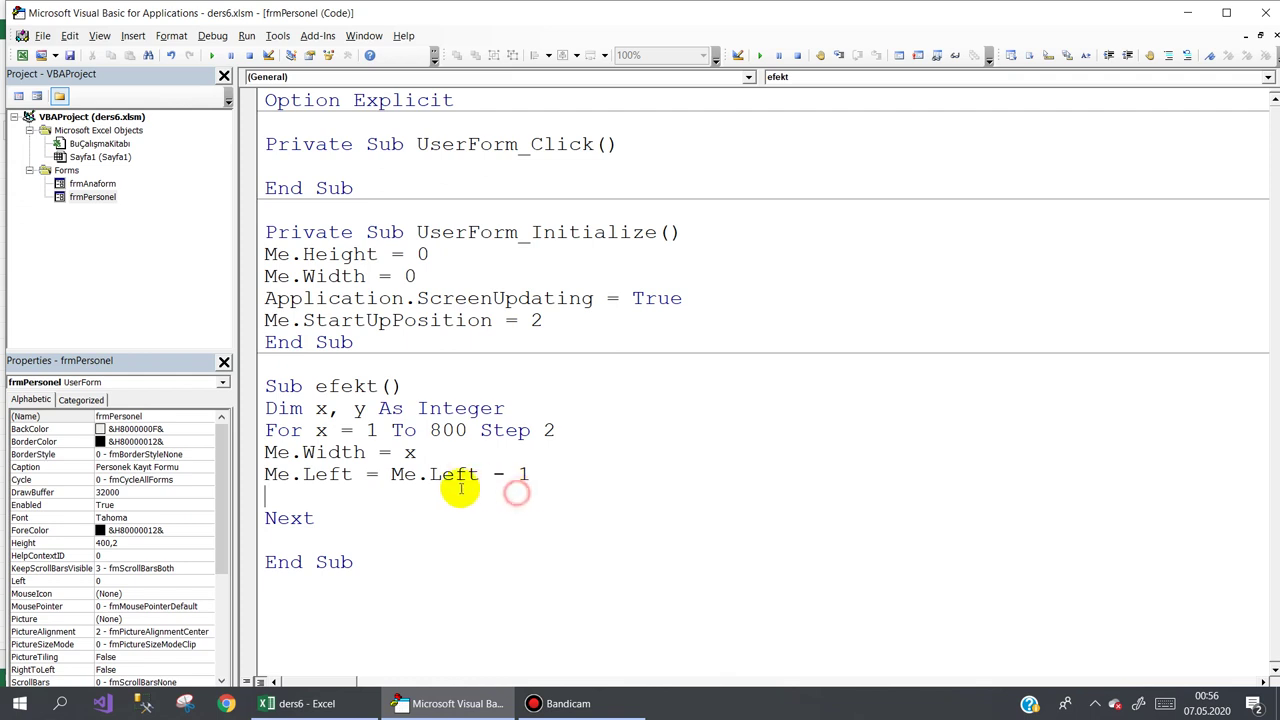
{"action": "left_click", "coordinate": [290, 491]}
{"action": "key", "text": "Delete"}
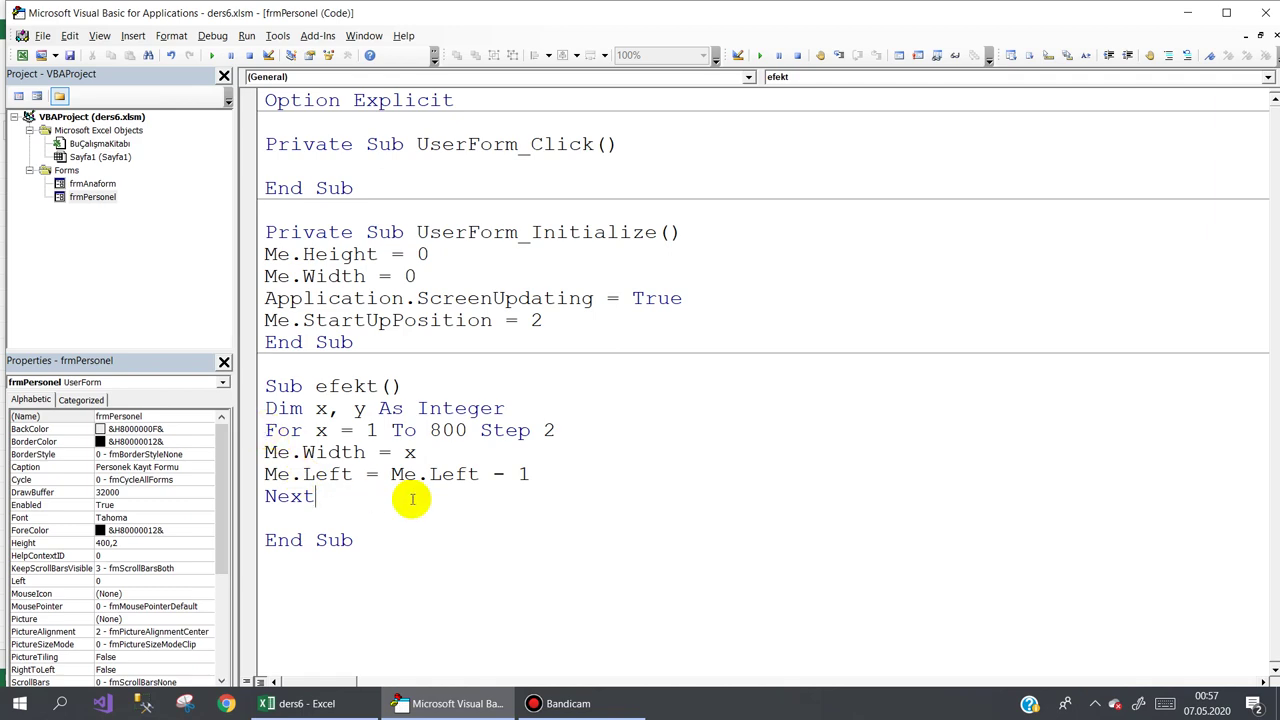
{"action": "left_click", "coordinate": [307, 705]}
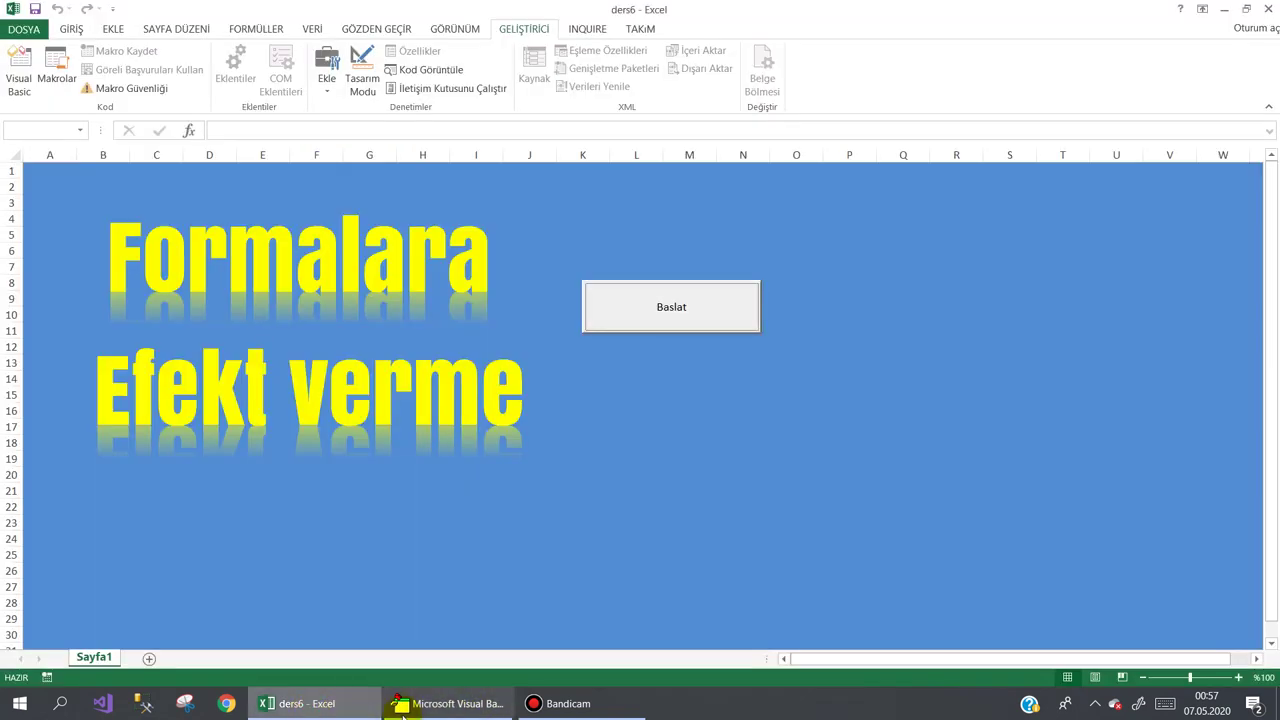
Create a UserForm_Activate routine in frmPersonel that calls efekt
{"action": "left_click", "coordinate": [440, 704]}
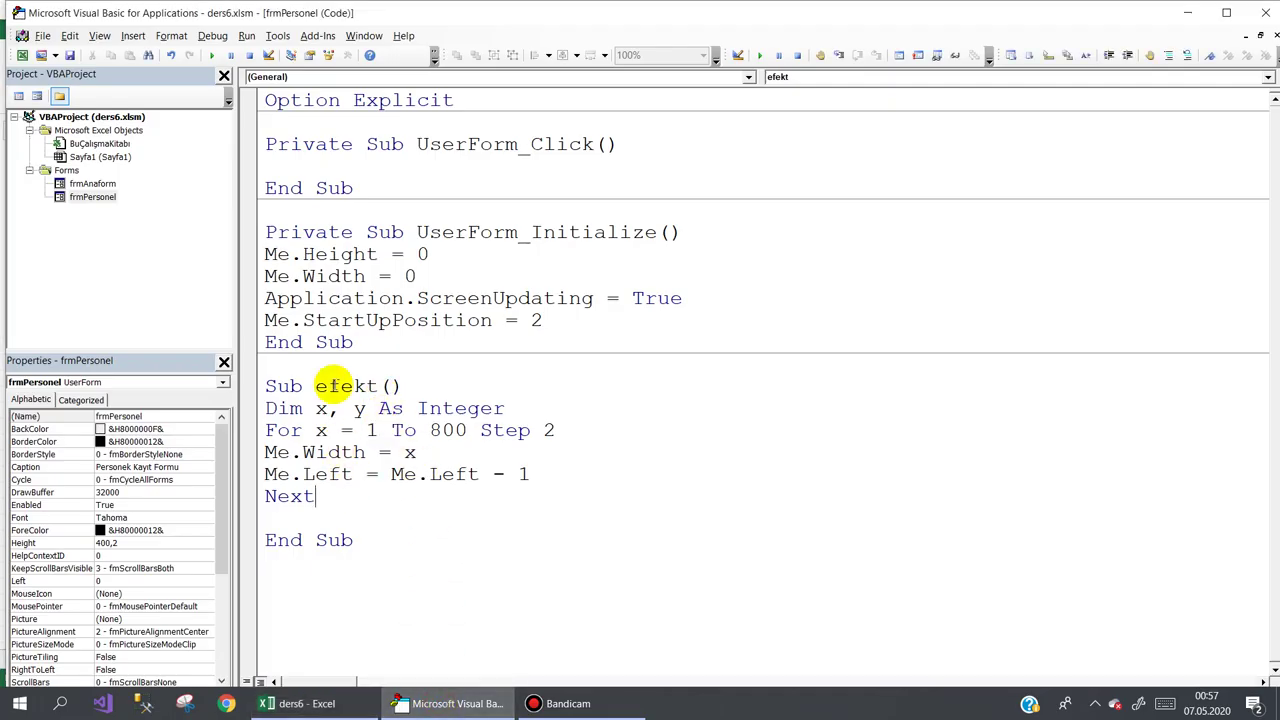
{"action": "left_click_drag", "start_coordinate": [316, 386], "coordinate": [385, 386]}
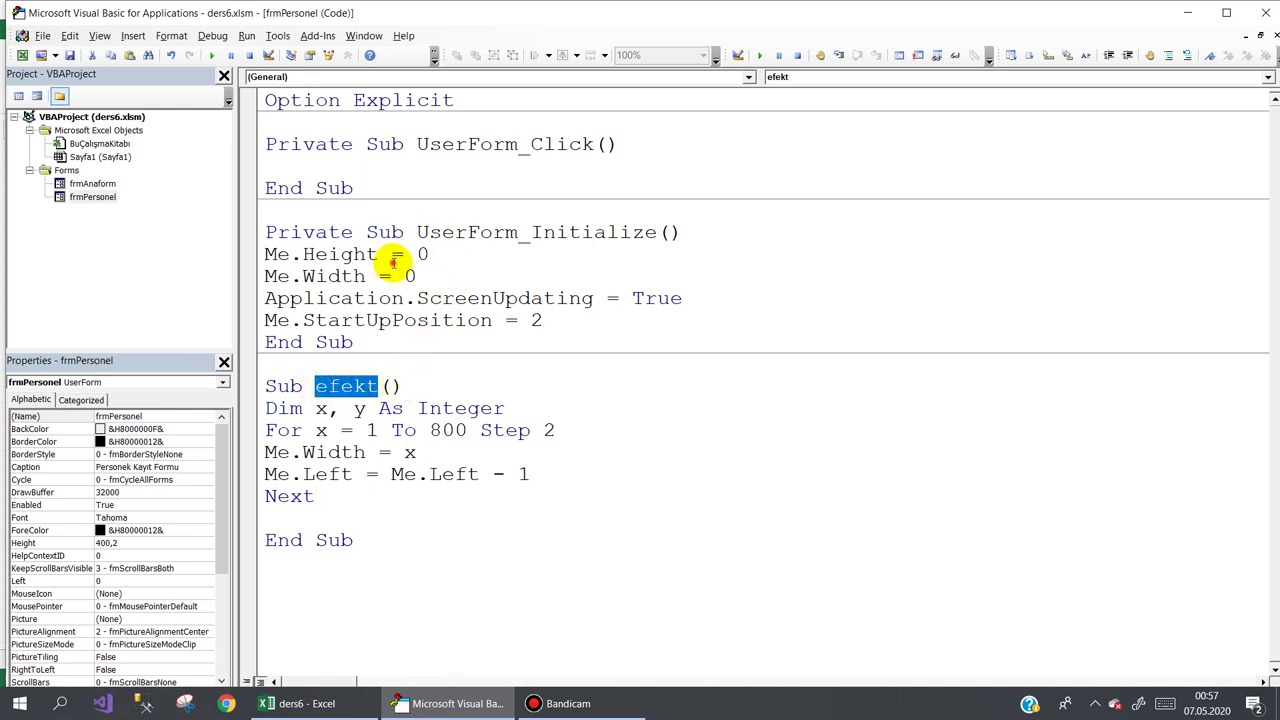
{"action": "left_click", "coordinate": [391, 254]}
{"action": "left_click", "coordinate": [812, 77]}
{"action": "scroll", "coordinate": [812, 110], "scroll_direction": "up", "scroll_amount": 3}
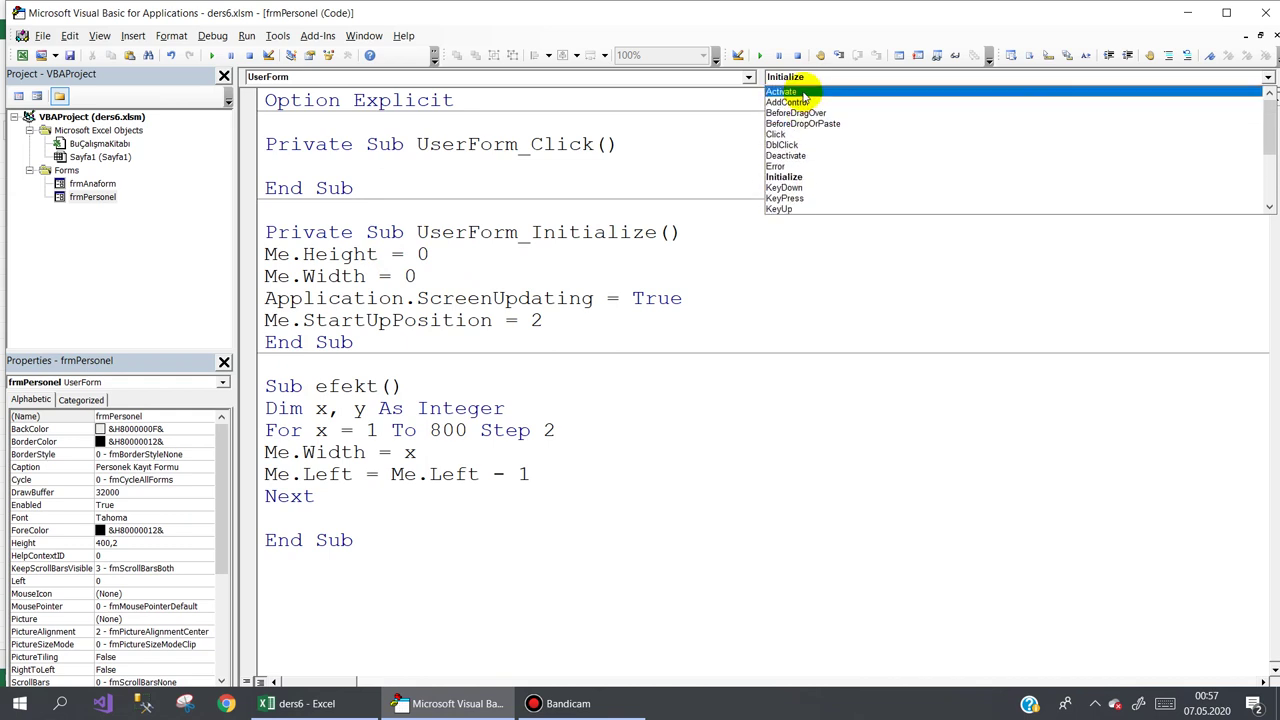
{"action": "left_click", "coordinate": [803, 93]}
{"action": "type", "text": "efekt"}
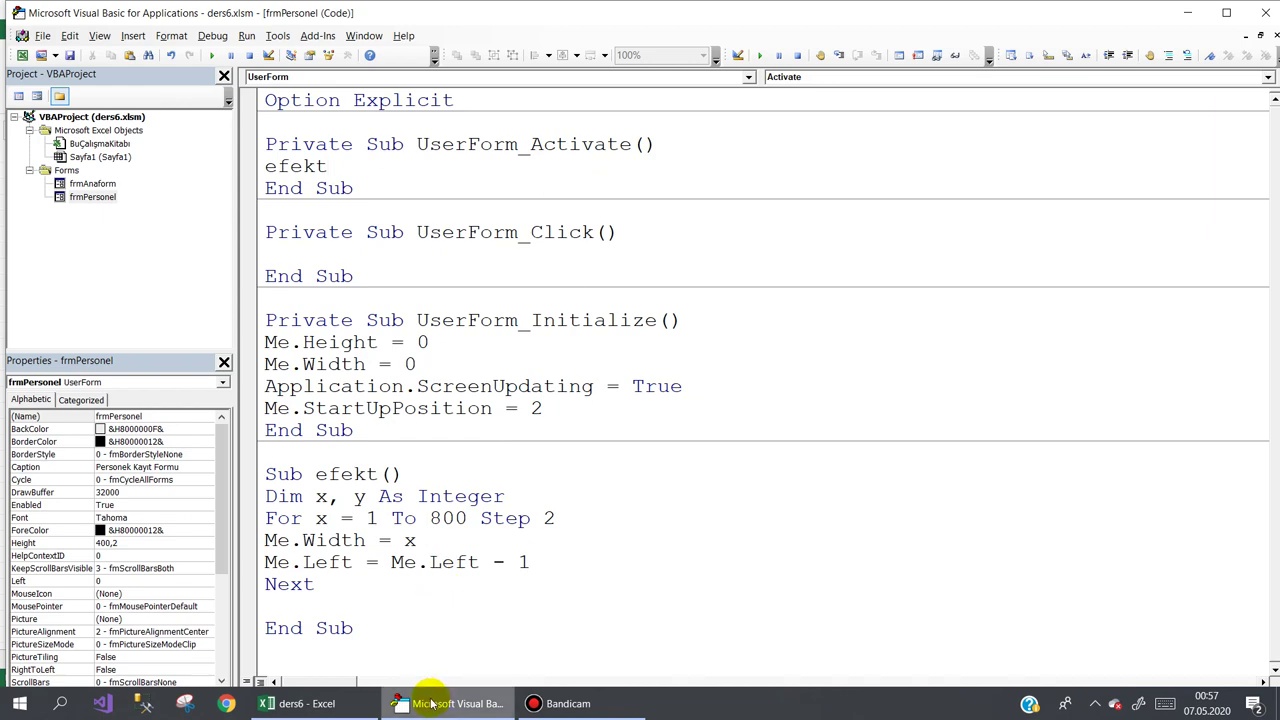
Launch Ana Form with Baslat, open Personek Kayıt Formu twice to watch it widen, then close both forms
{"action": "left_click", "coordinate": [300, 703]}
{"action": "left_click", "coordinate": [680, 305]}
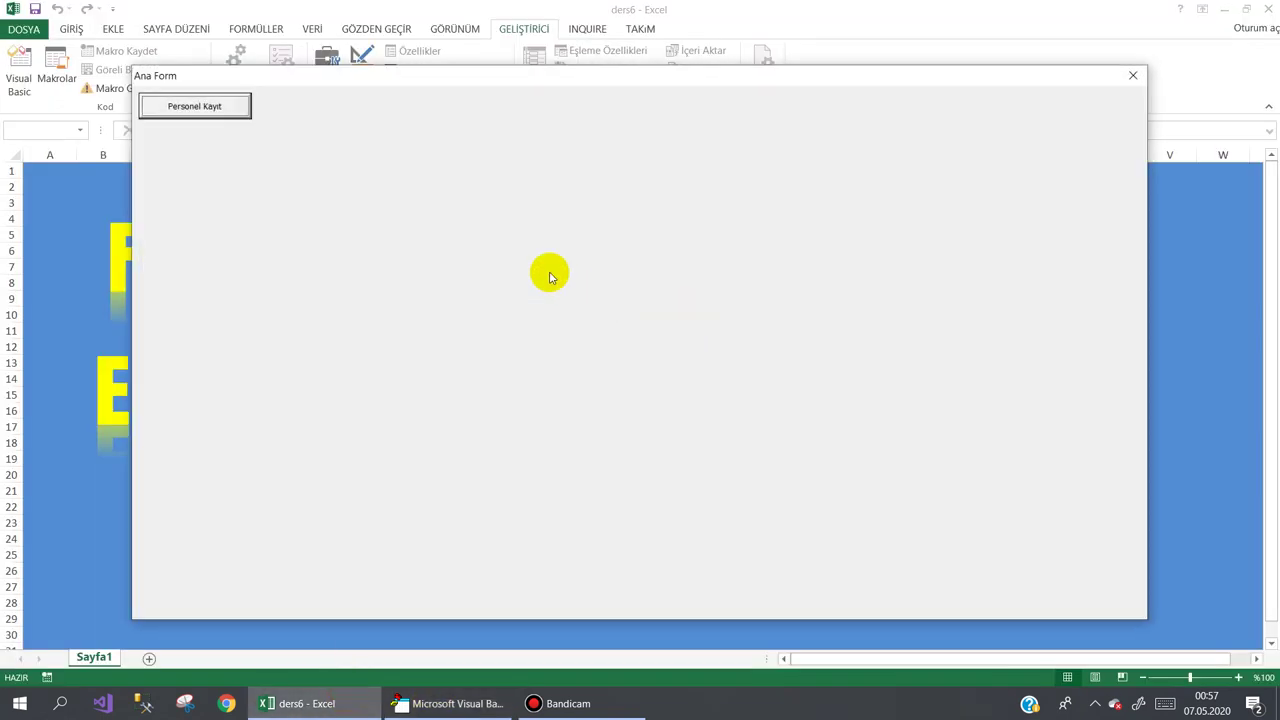
{"action": "left_click", "coordinate": [226, 108]}
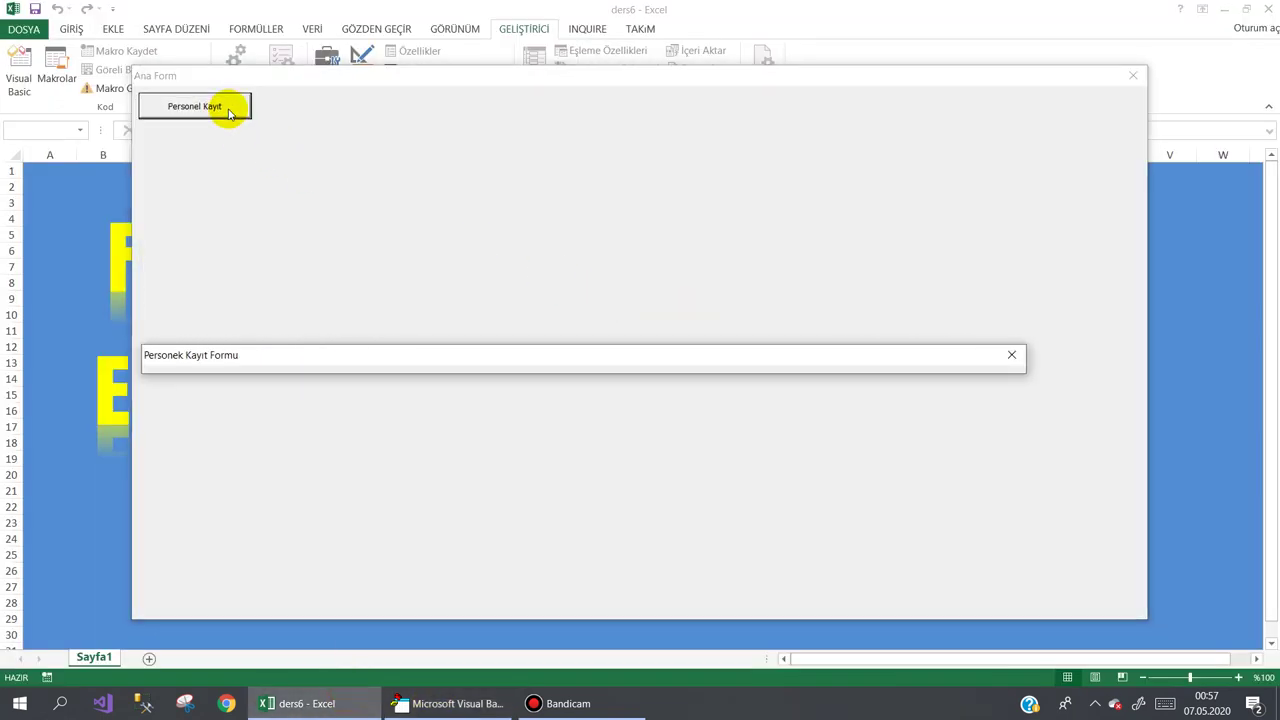
{"action": "left_click", "coordinate": [1011, 355]}
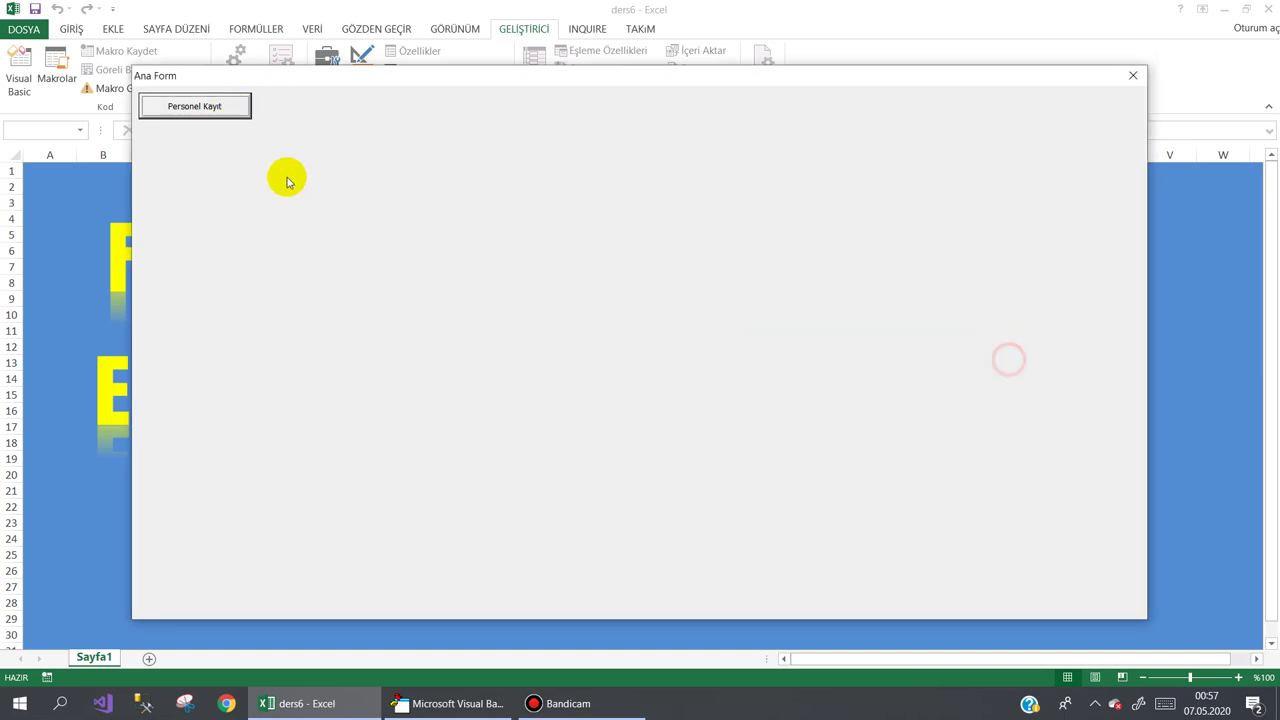
{"action": "left_click", "coordinate": [233, 116]}
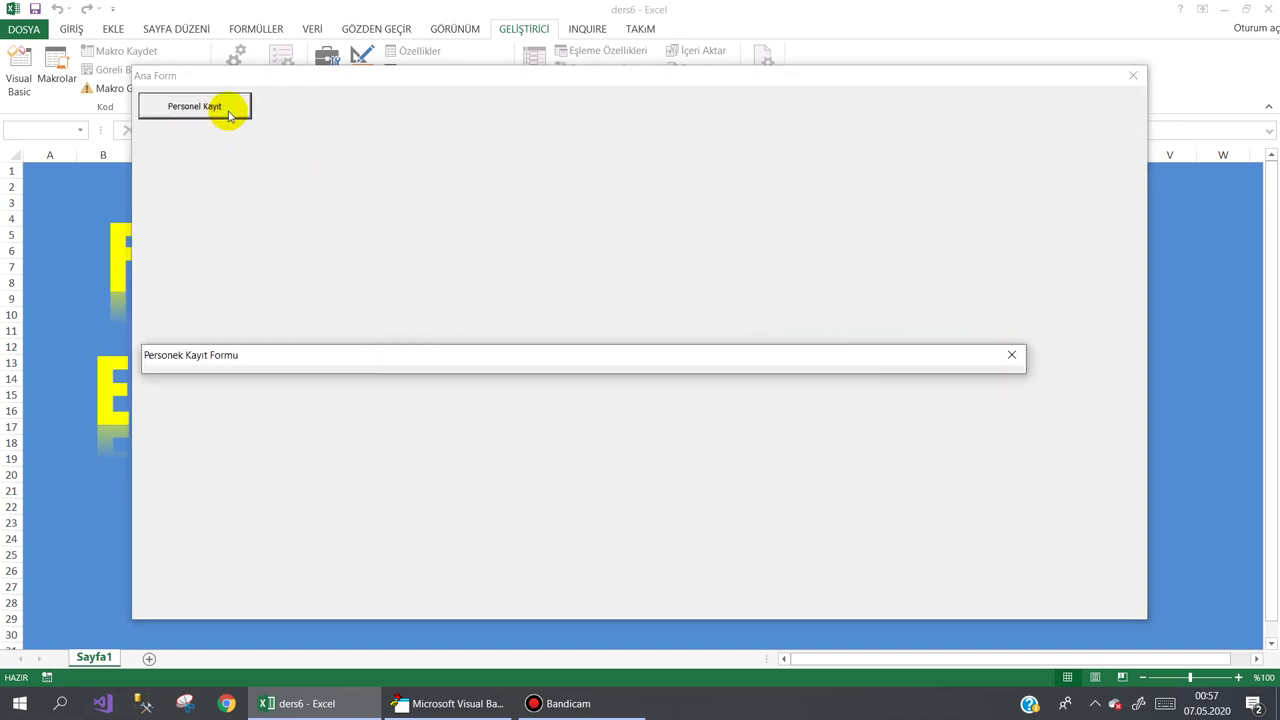
{"action": "left_click", "coordinate": [1013, 356]}
{"action": "left_click", "coordinate": [1132, 75]}
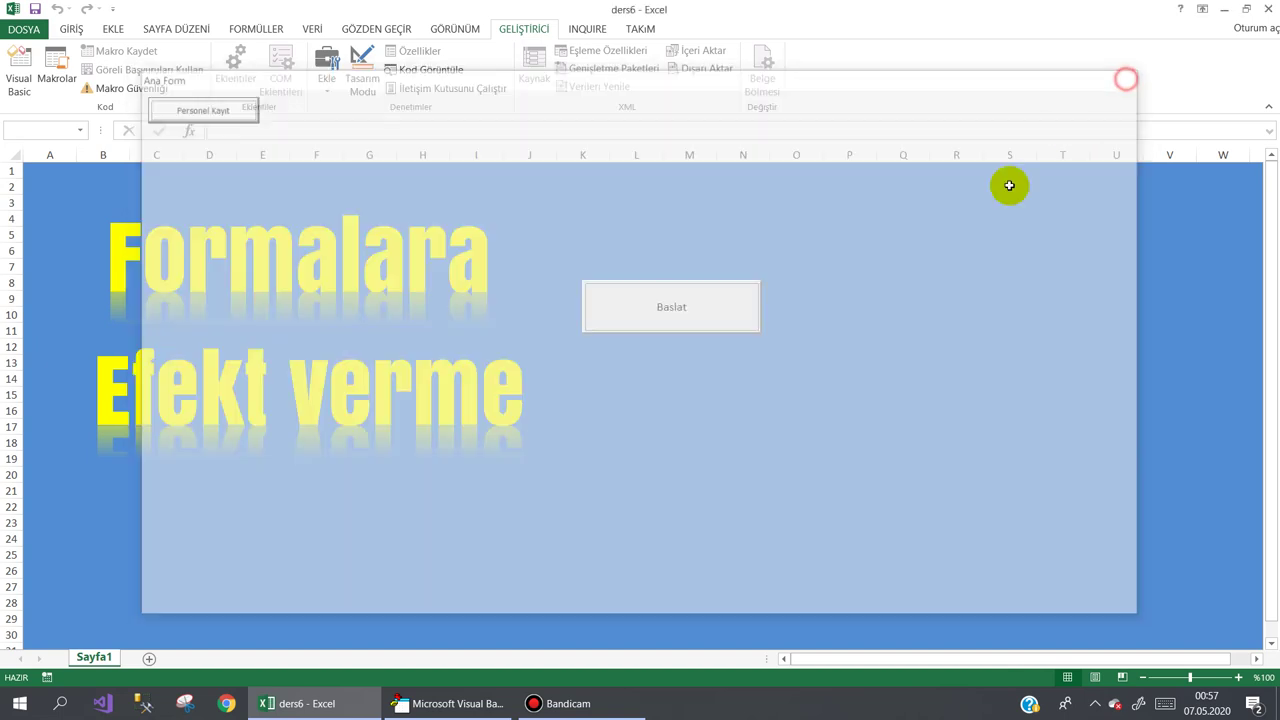
{"action": "left_click", "coordinate": [485, 703]}
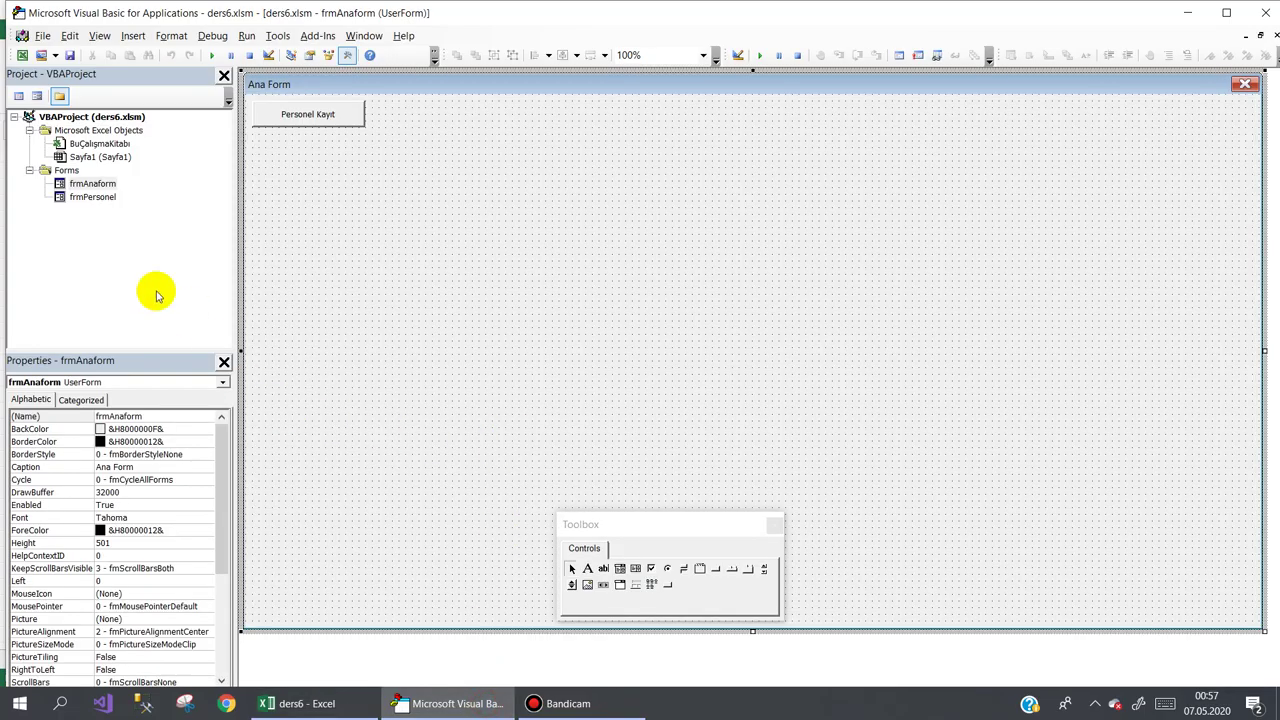
Add a second loop, For y = 1 To 400 closed by Next, after the first loop in efekt
{"action": "double_click", "coordinate": [100, 199]}
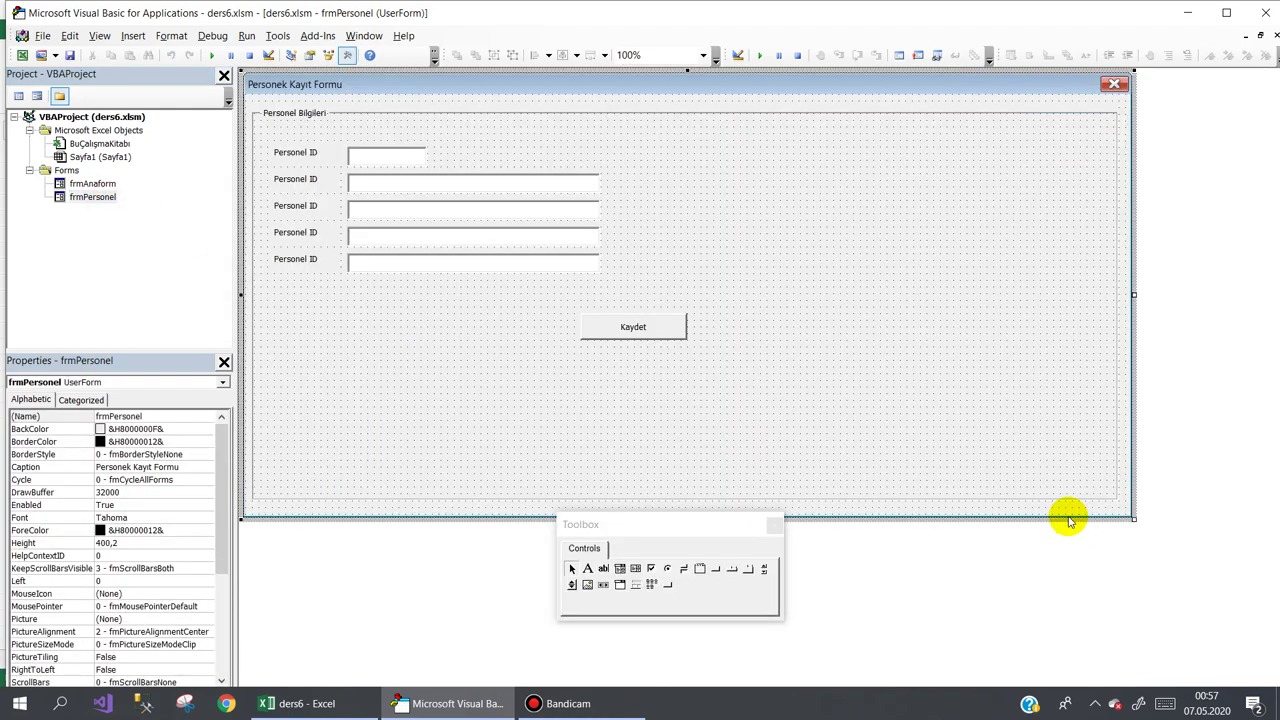
{"action": "double_click", "coordinate": [1068, 513]}
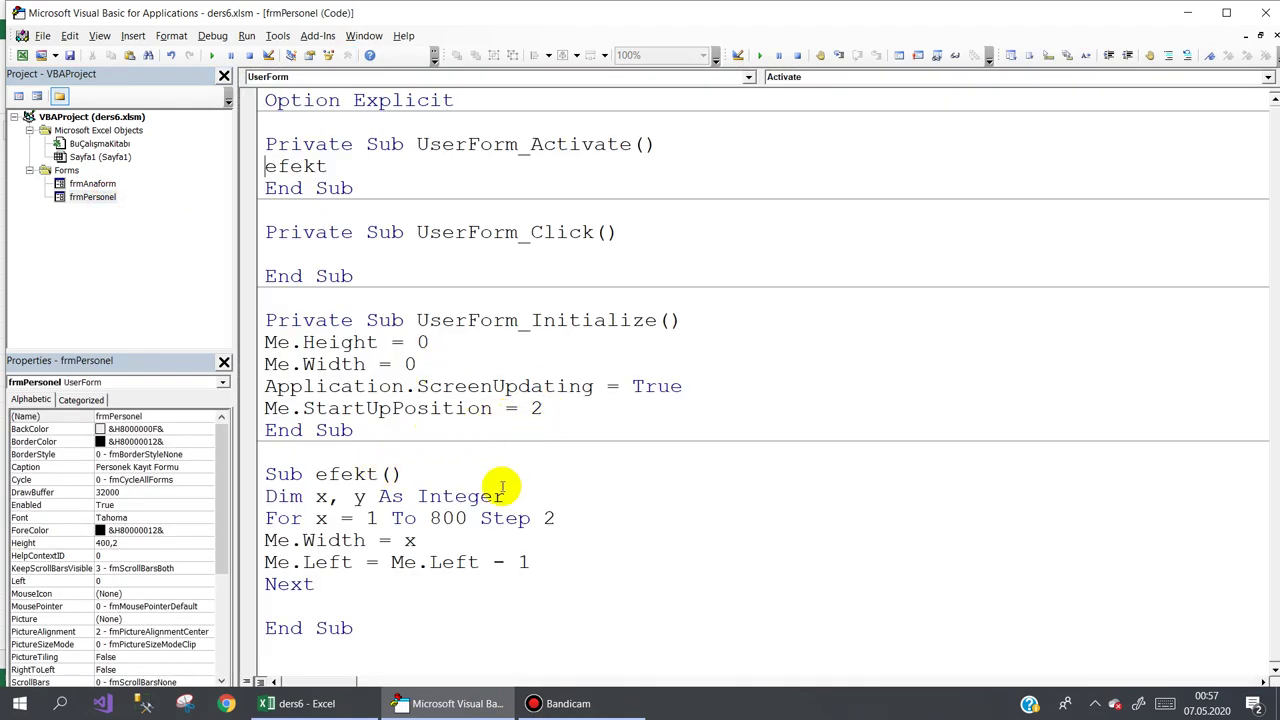
{"action": "left_click", "coordinate": [300, 606]}
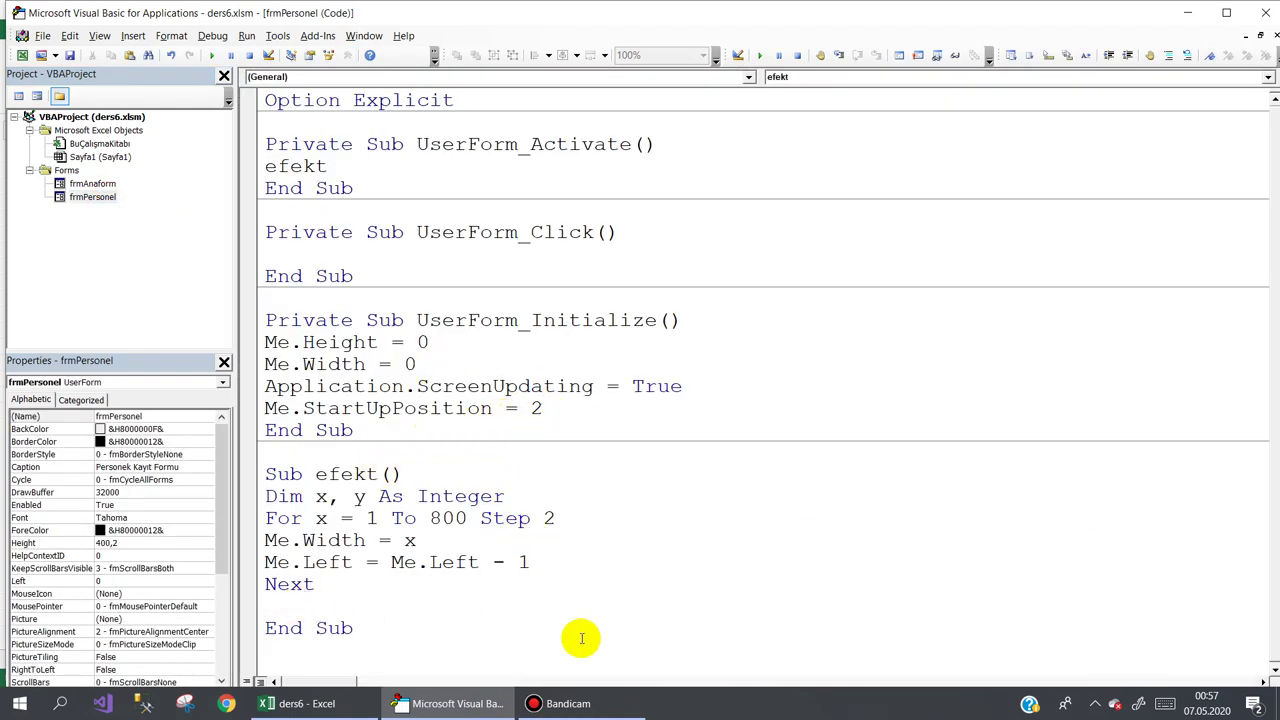
{"action": "type", "text": "for y="}
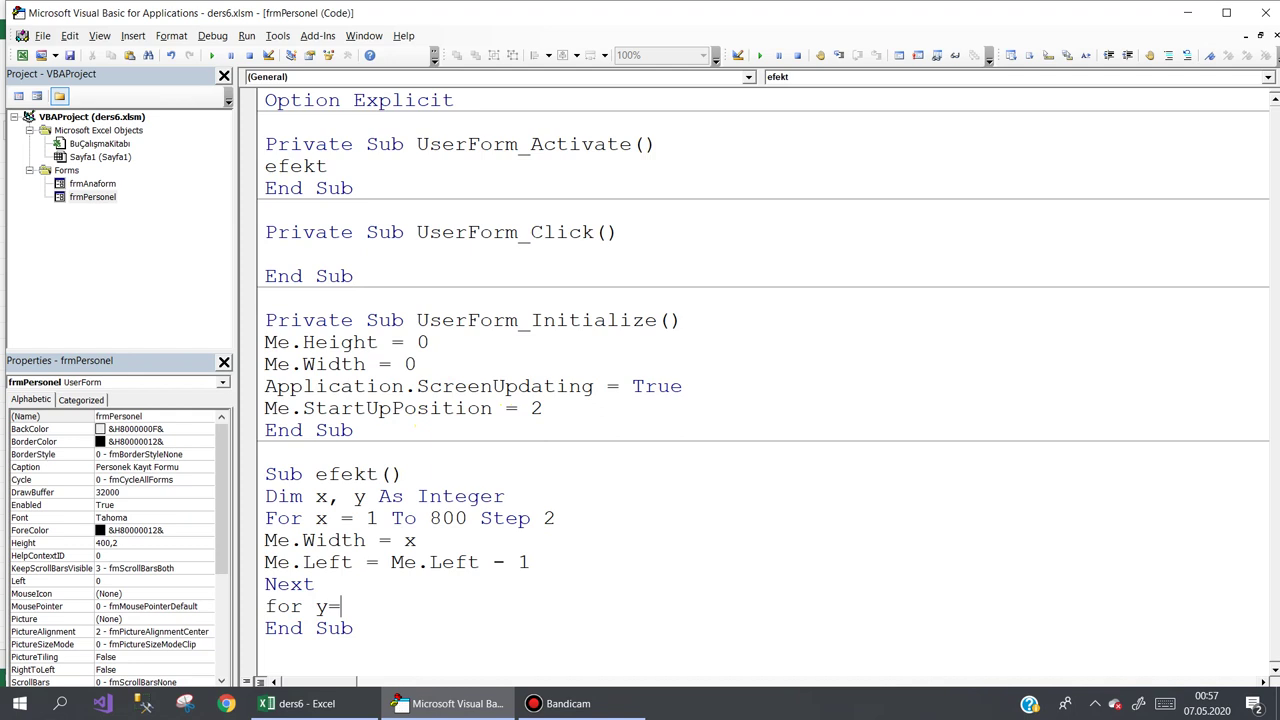
{"action": "type", "text": "1 to"}
{"action": "type", "text": " 400"}
{"action": "key", "text": "Return"}
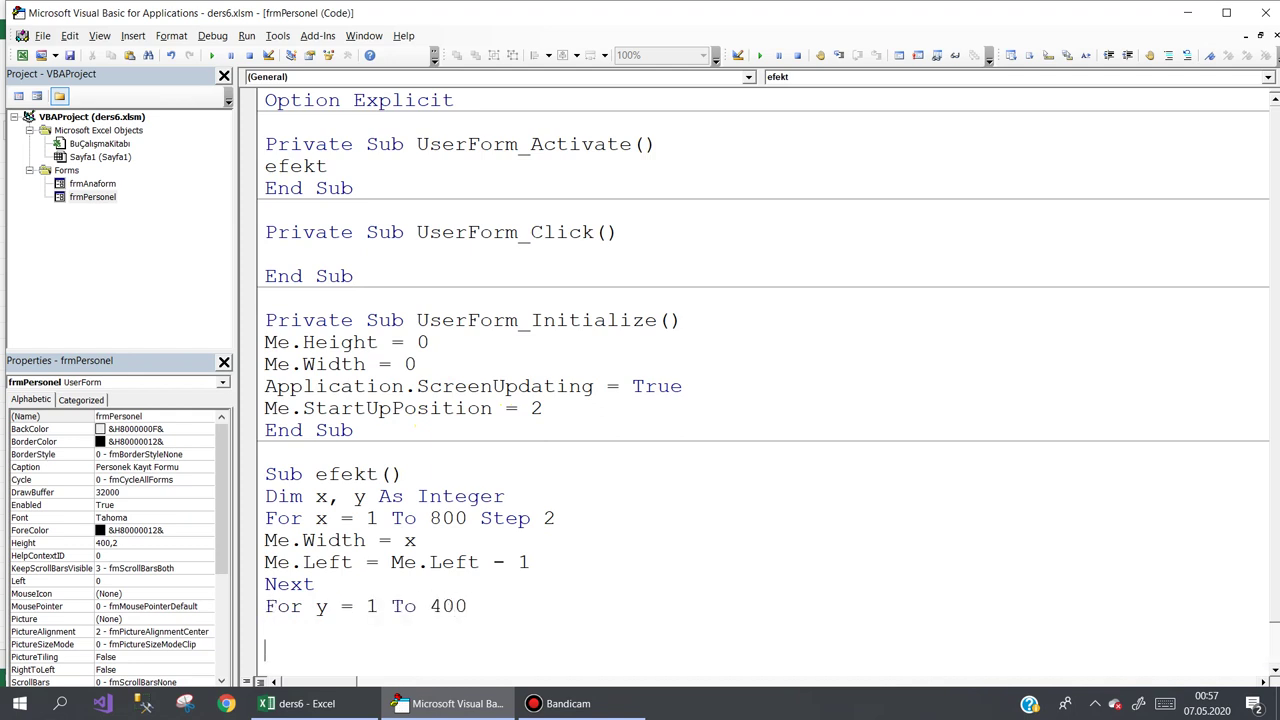
{"action": "key", "text": "Return"}
{"action": "type", "text": "nex"}
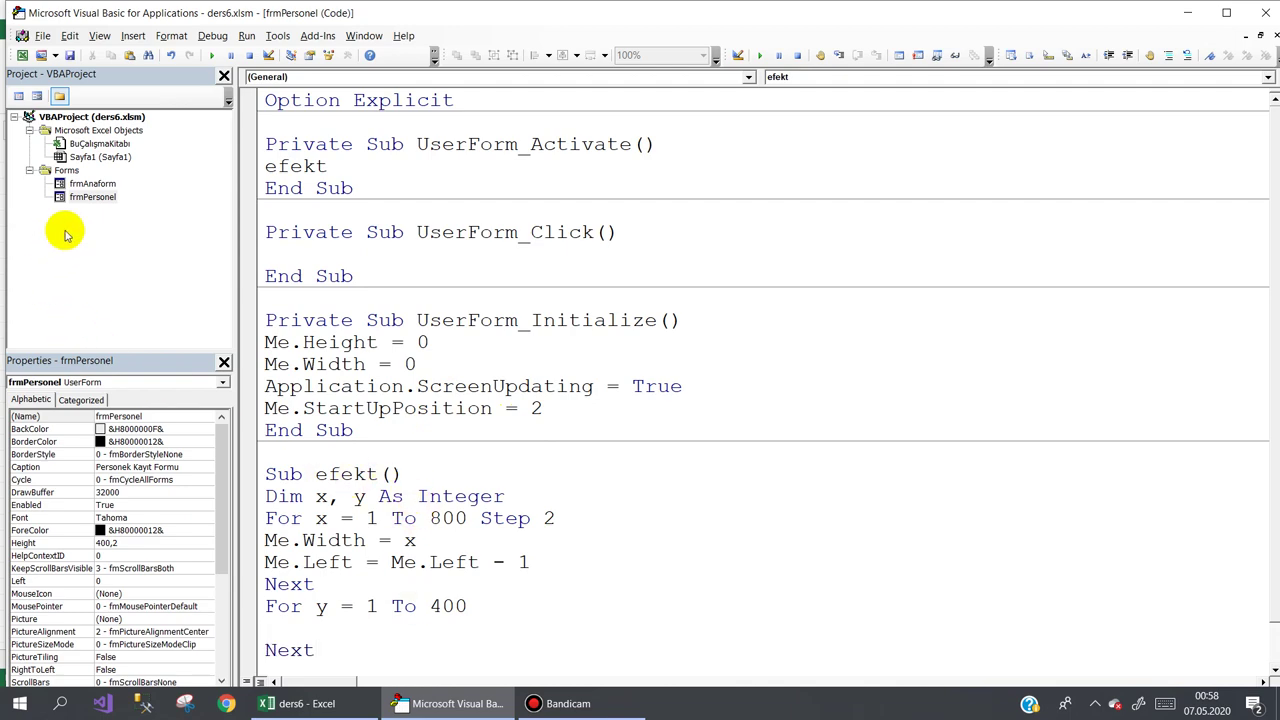
Check frmPersonel's Height and Width properties, then go back to the code inside efekt
{"action": "double_click", "coordinate": [93, 196]}
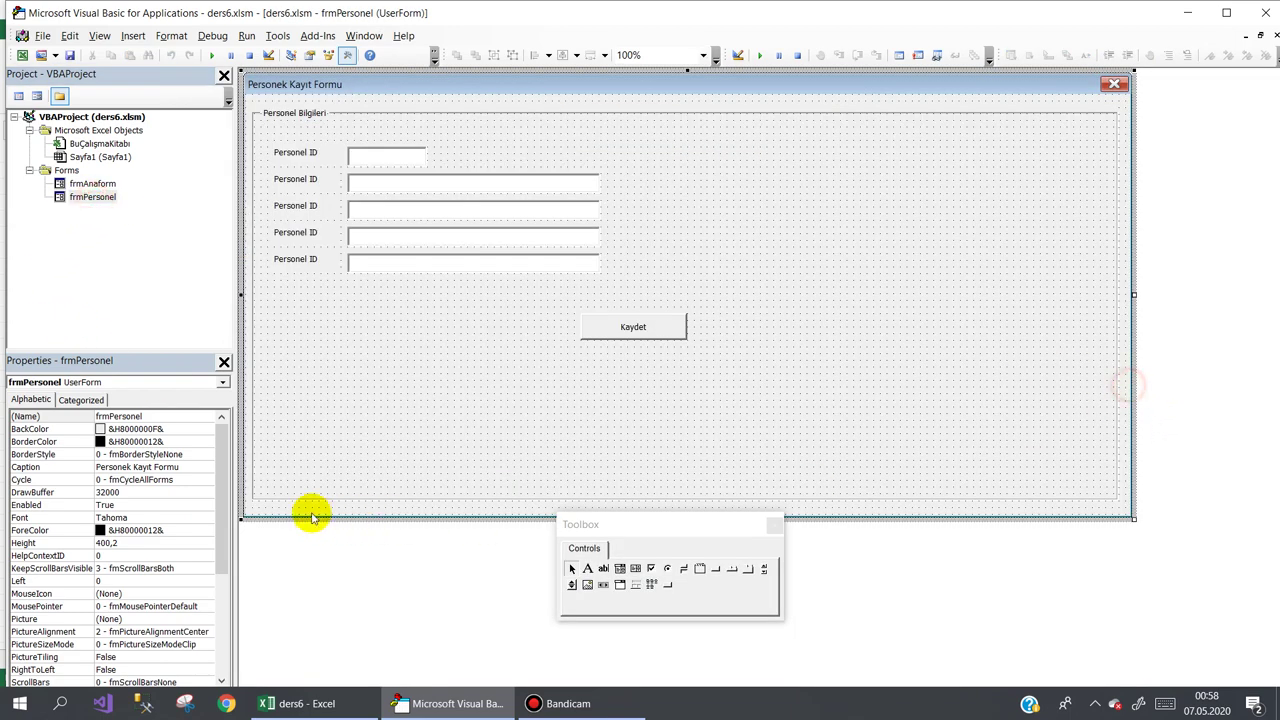
{"action": "left_click", "coordinate": [86, 543]}
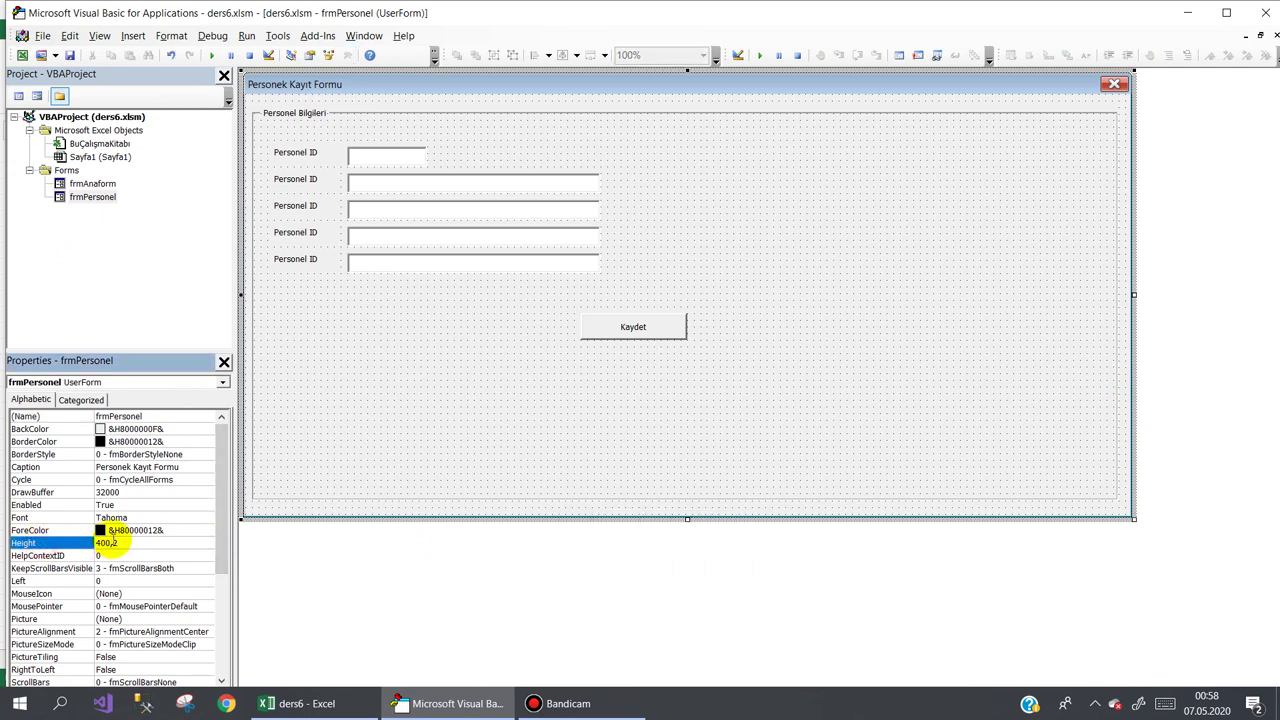
{"action": "left_click_drag", "start_coordinate": [218, 525], "coordinate": [220, 653]}
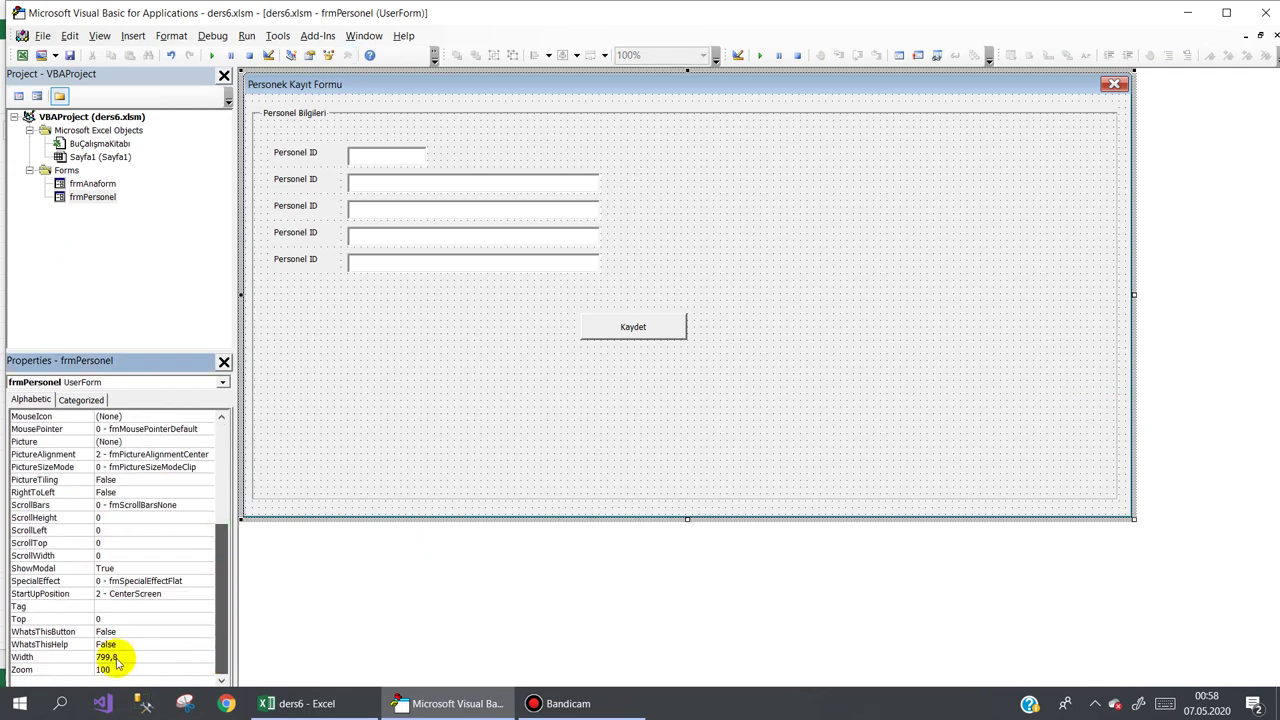
{"action": "left_click", "coordinate": [60, 657]}
{"action": "left_click", "coordinate": [1129, 511]}
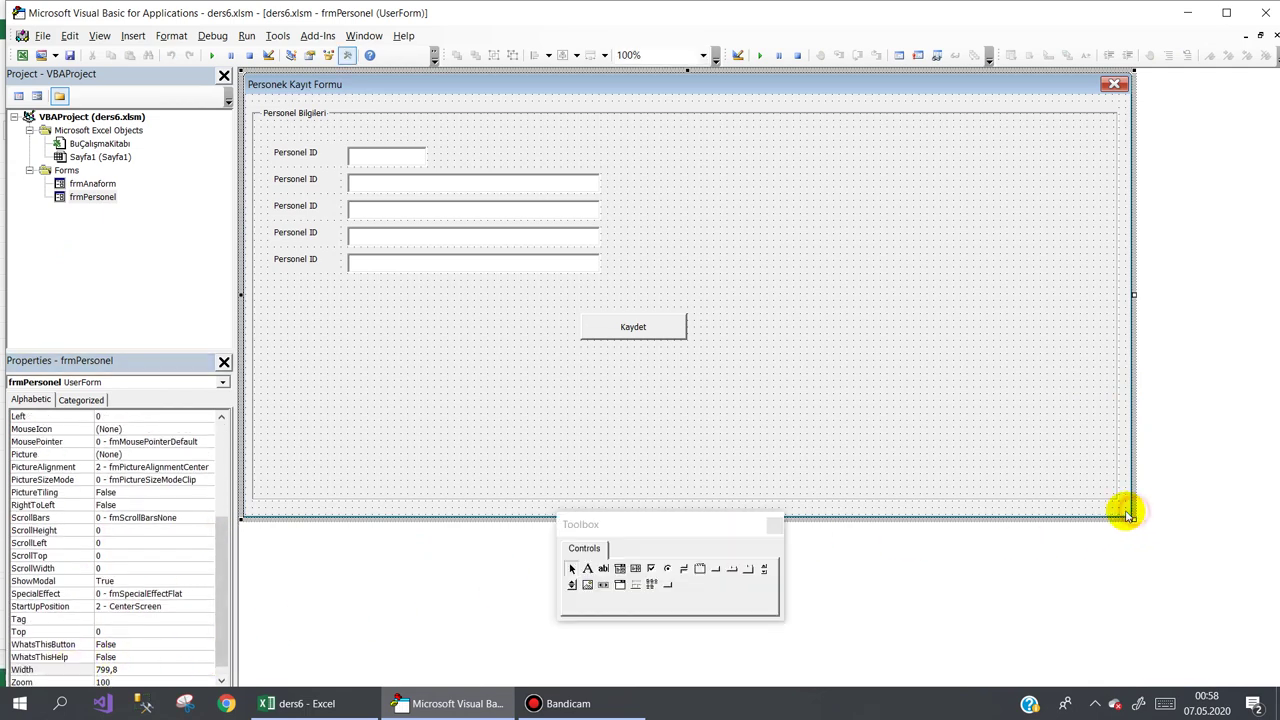
{"action": "key", "text": "F7"}
{"action": "left_click", "coordinate": [335, 585]}
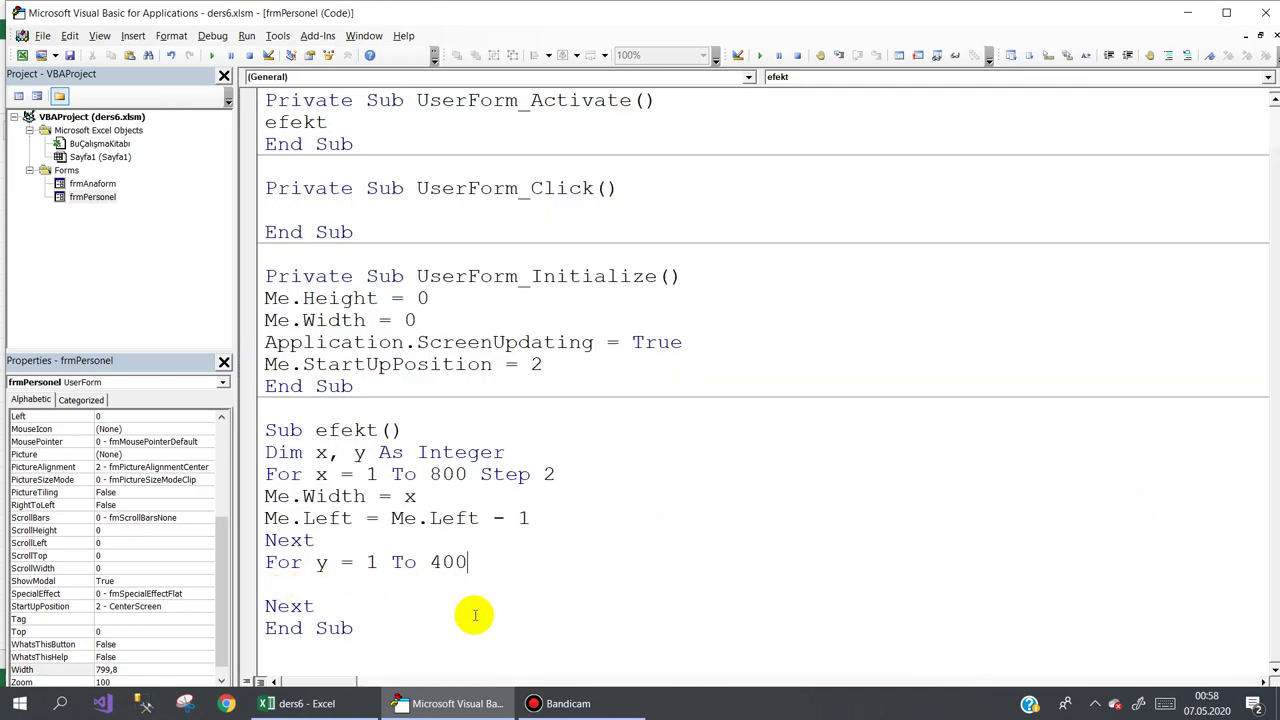
Give the For y loop Step 2 and add Me.Height = x inside it
{"action": "type", "text": "steo"}
{"action": "key", "text": "BackSpace"}
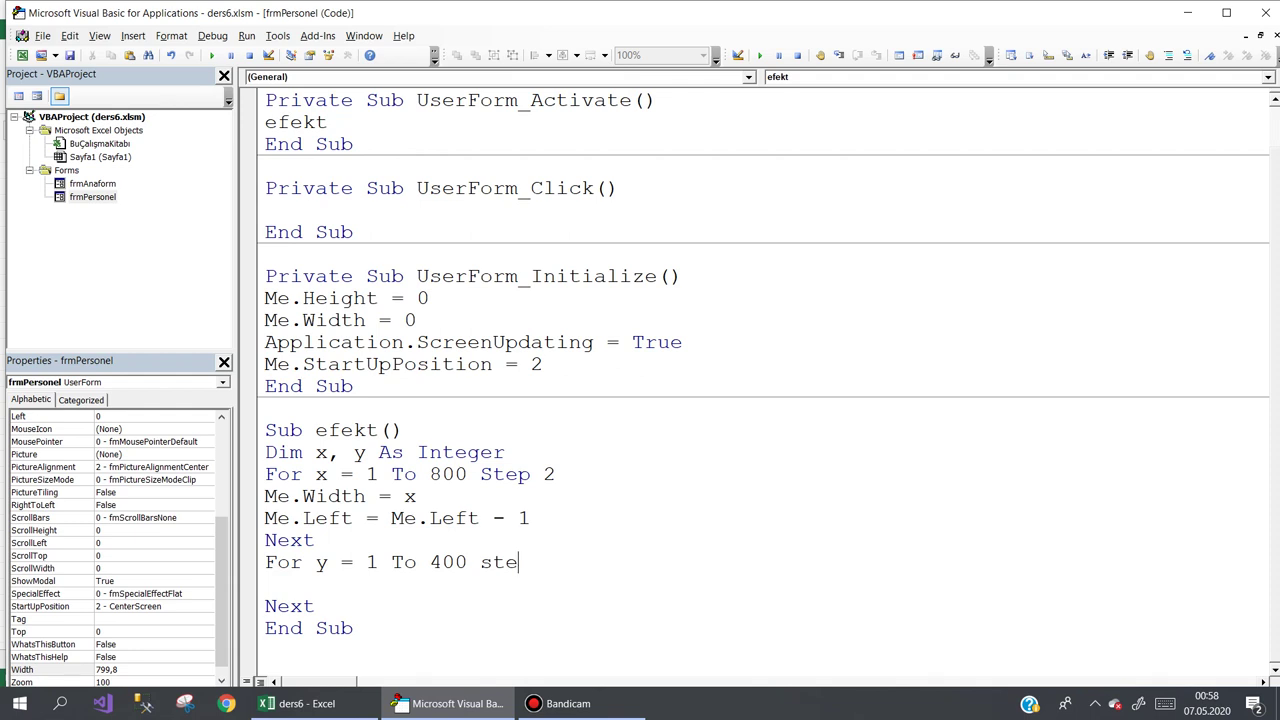
{"action": "type", "text": "p 2"}
{"action": "key", "text": "Return"}
{"action": "type", "text": "me."}
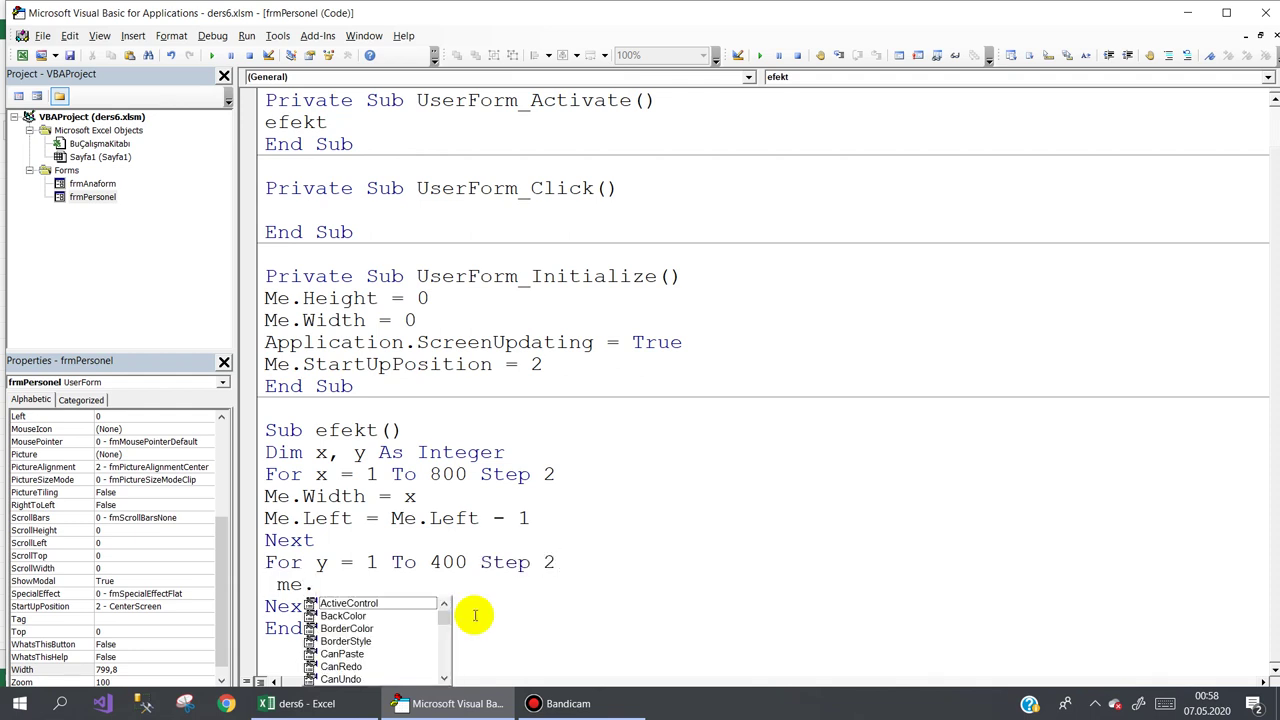
{"action": "type", "text": "he=x"}
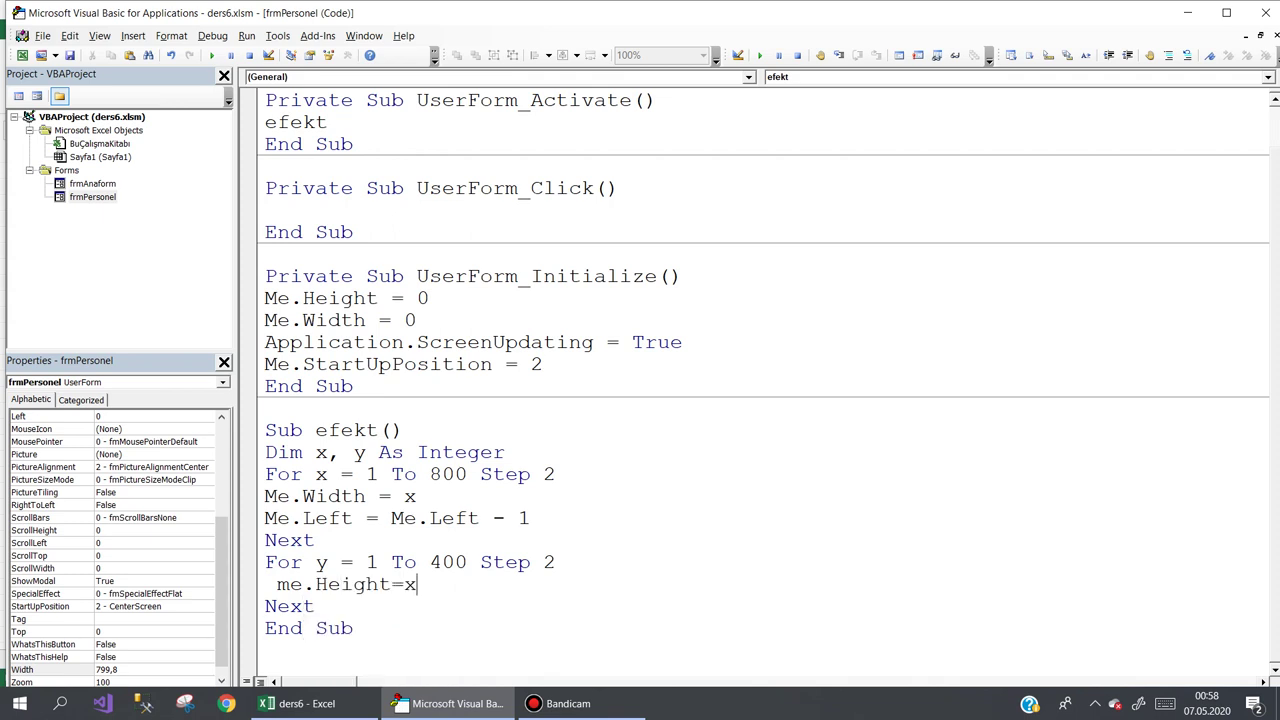
{"action": "key", "text": "Return"}
Add frmPersonel.Top = frmPersonel.Top - 1 to the second efekt loop and adjust the step value
{"action": "type", "text": "e.to"}
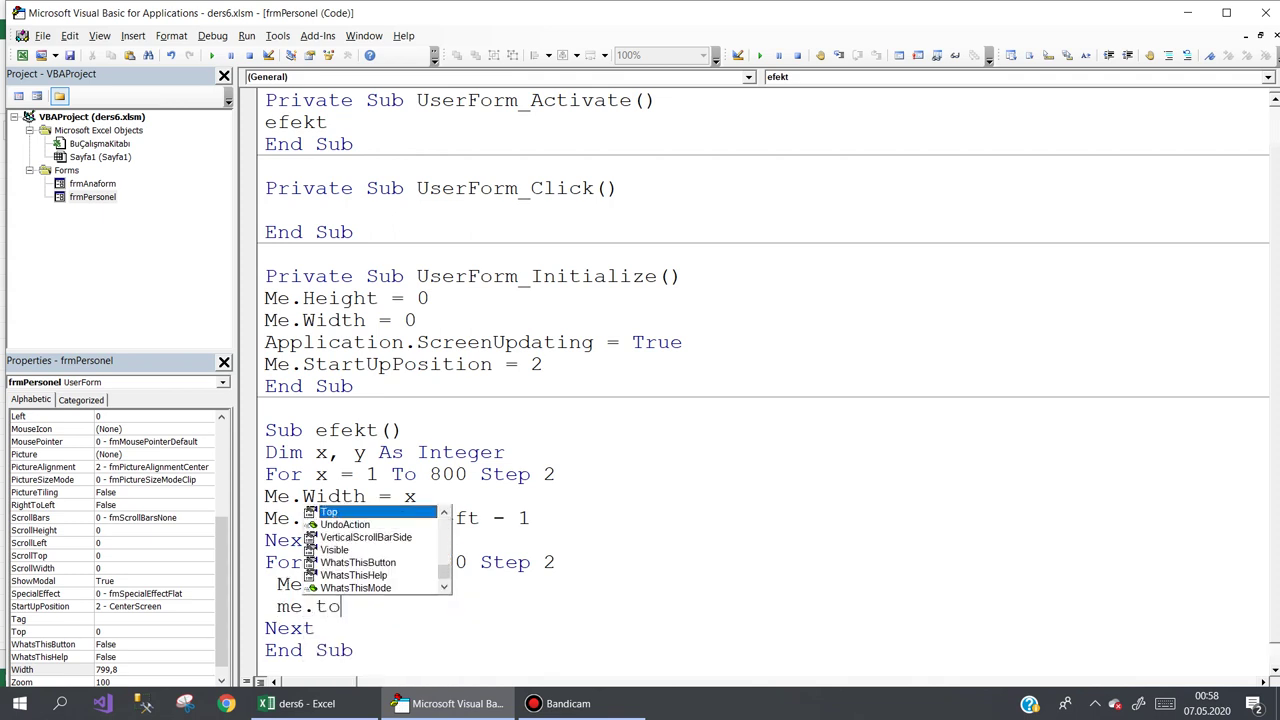
{"action": "type", "text": "p"}
{"action": "type", "text": "=me."}
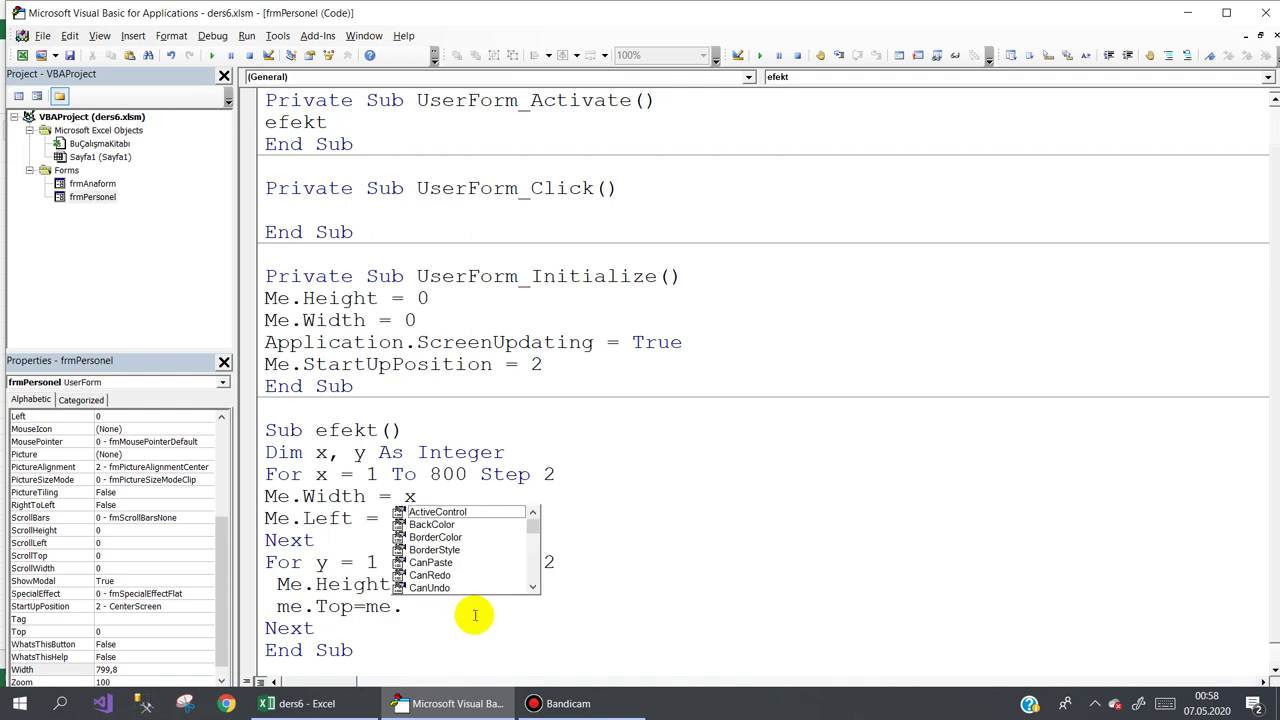
{"action": "key", "text": "shift+Home"}
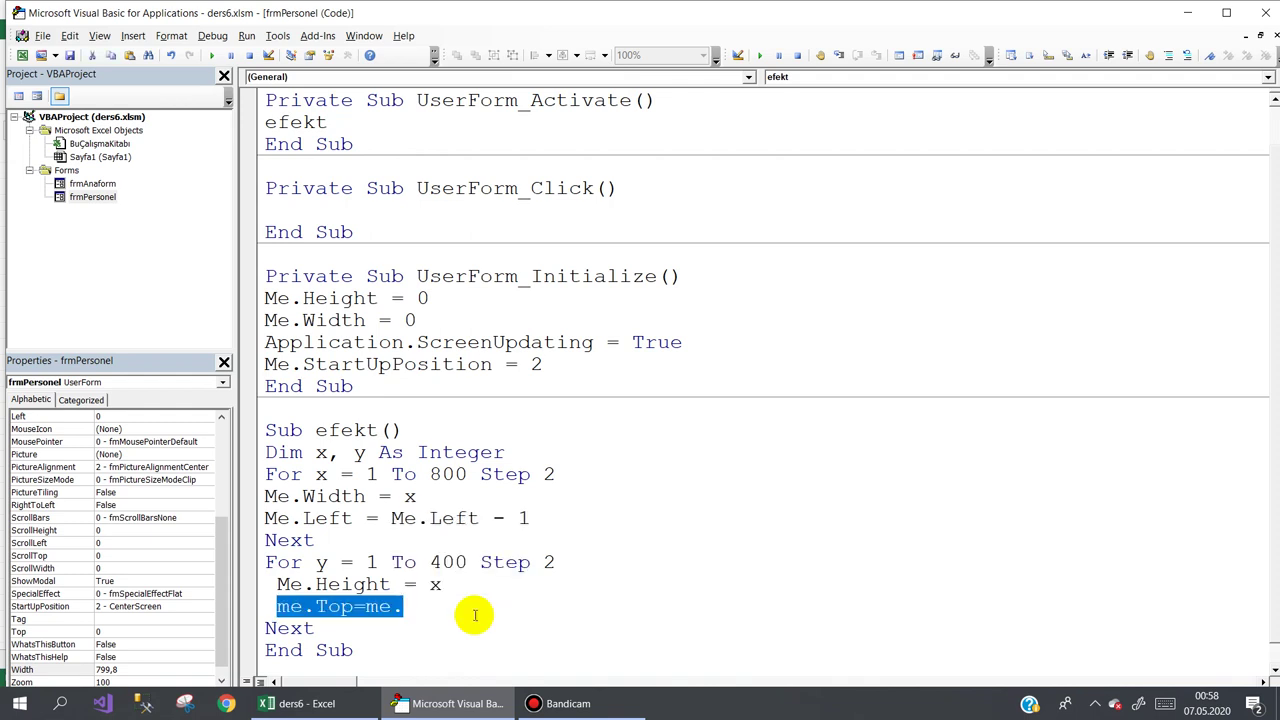
{"action": "type", "text": "frmp"}
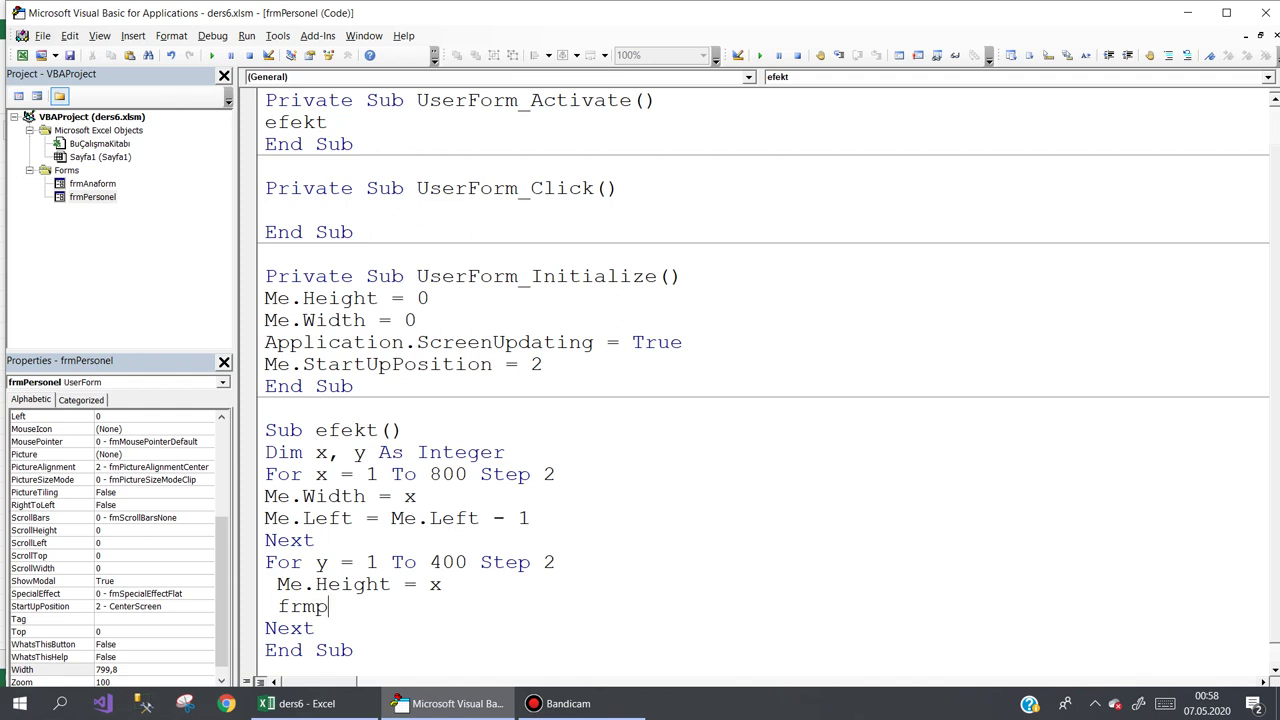
{"action": "key", "text": "ctrl+space"}
{"action": "type", "text": ".top"}
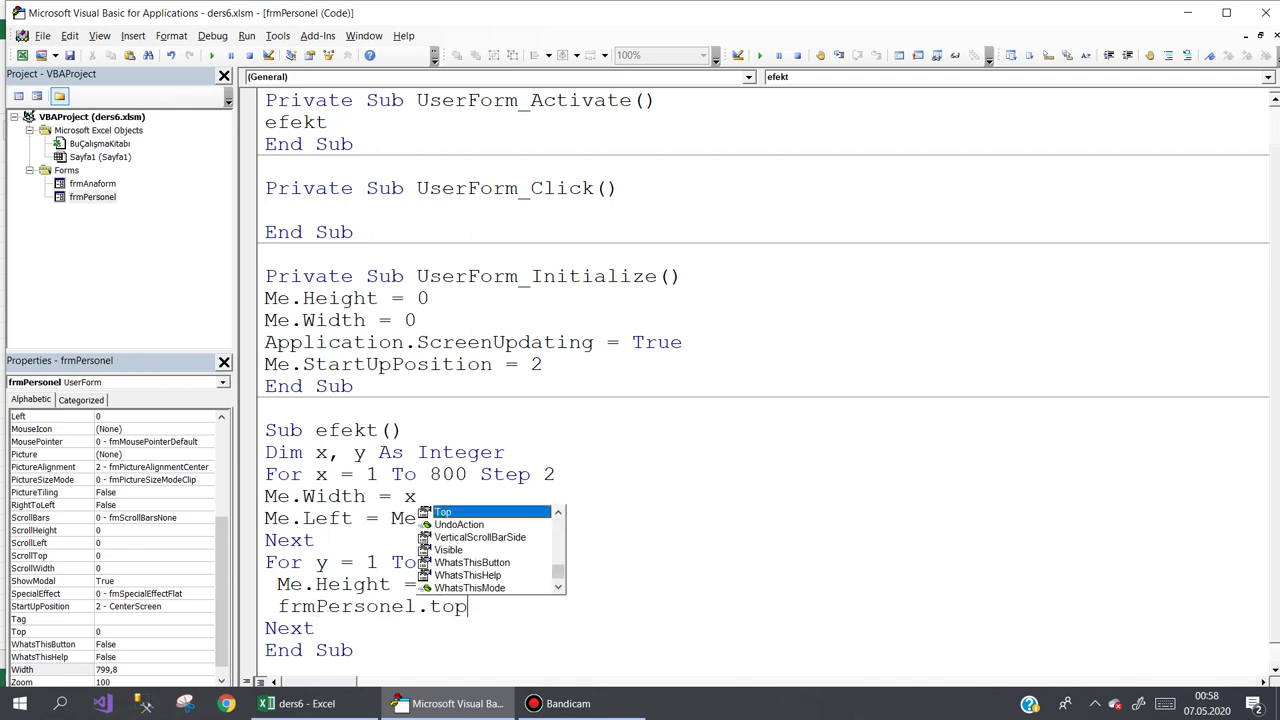
{"action": "type", "text": "=frm"}
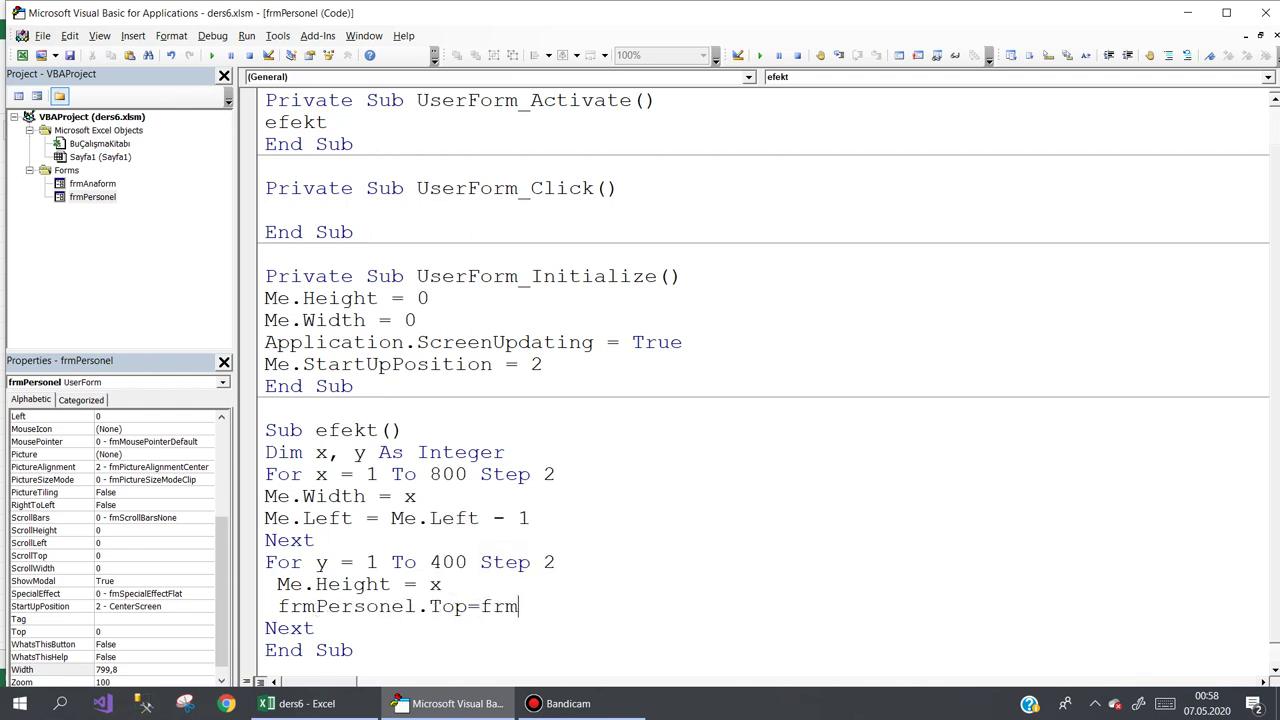
{"action": "type", "text": "p"}
{"action": "key", "text": "ctrl+space"}
{"action": "type", "text": ".to"}
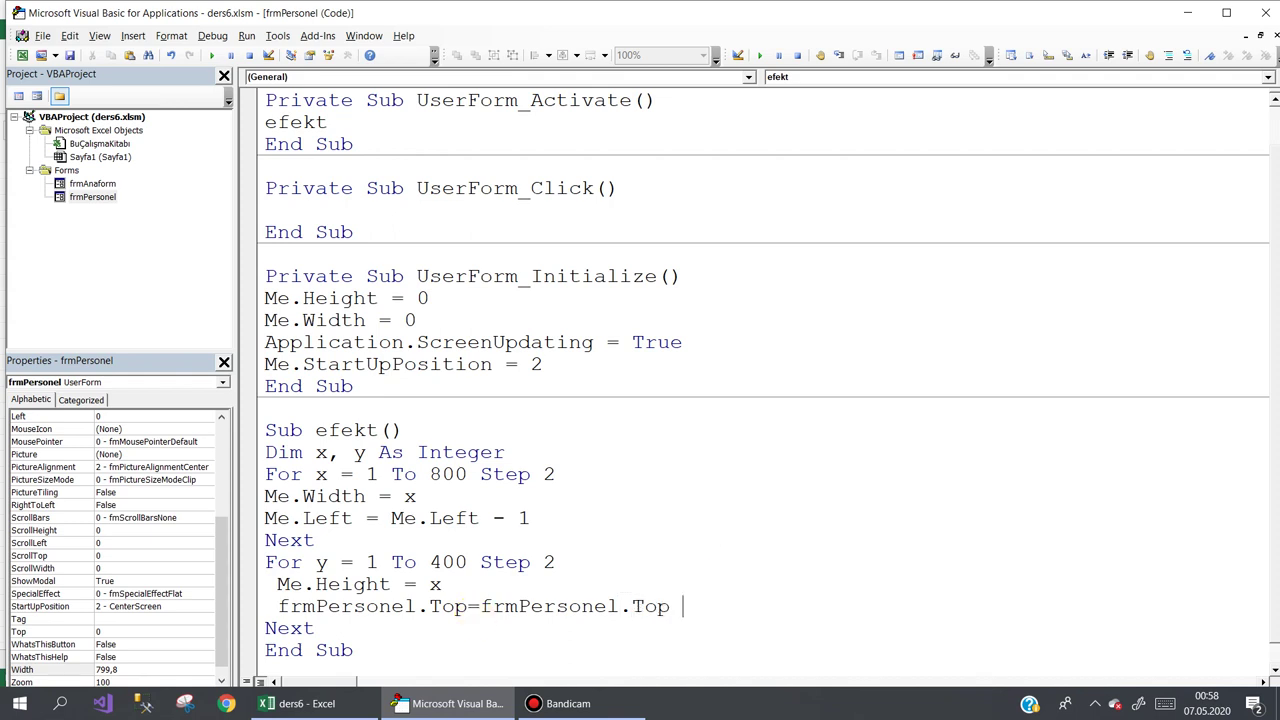
{"action": "type", "text": " 1"}
{"action": "key", "text": "Down"}
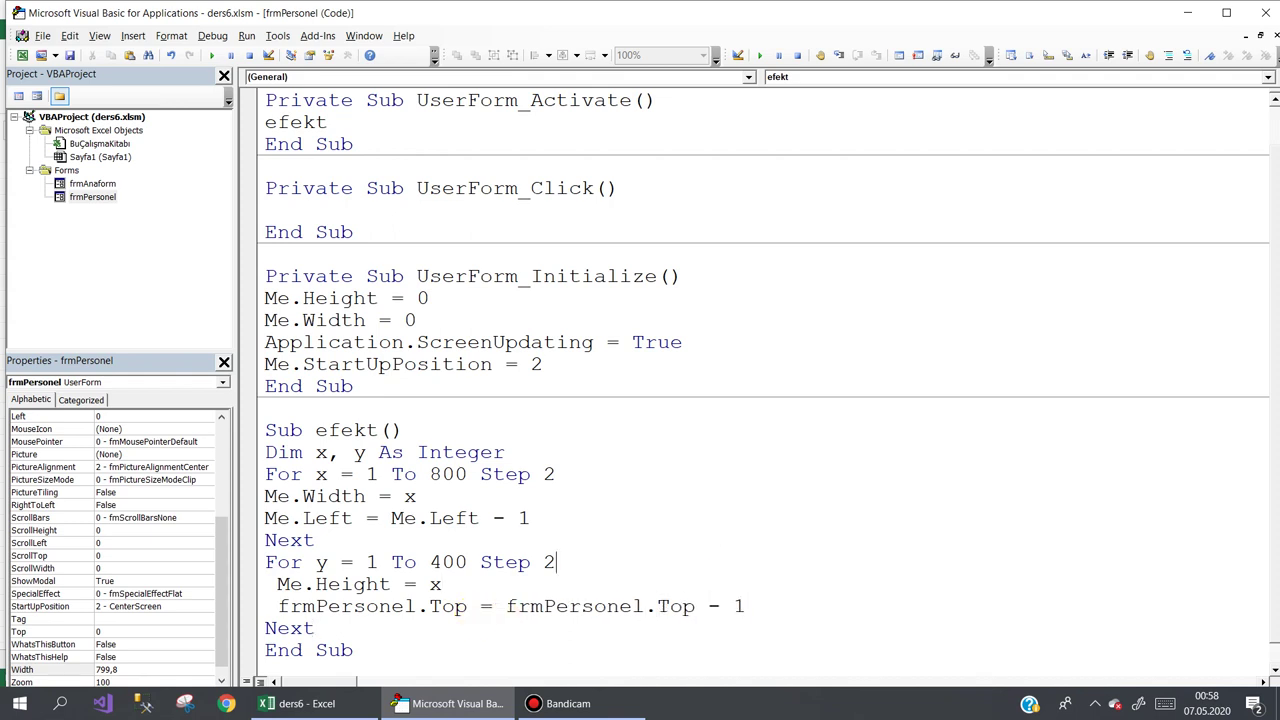
{"action": "type", "text": "4"}
Change the y loop's step value to 2
{"action": "key", "text": "BackSpace"}
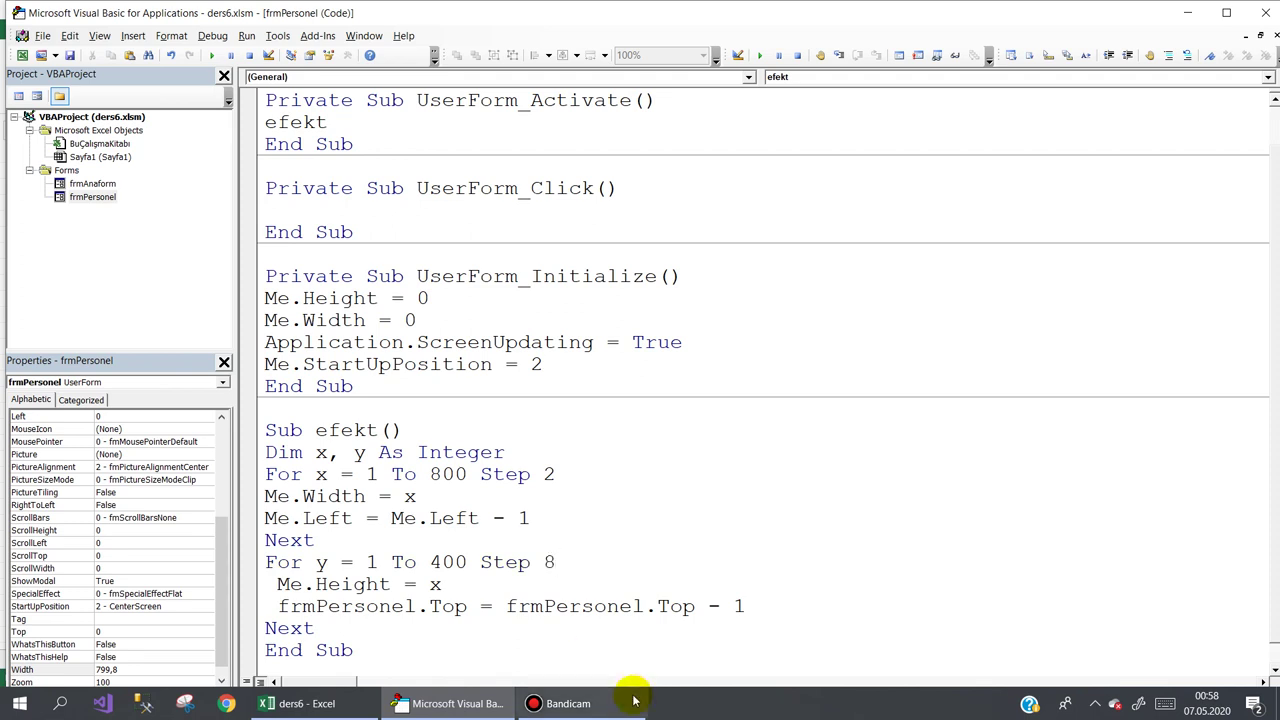
{"action": "double_click", "coordinate": [739, 606]}
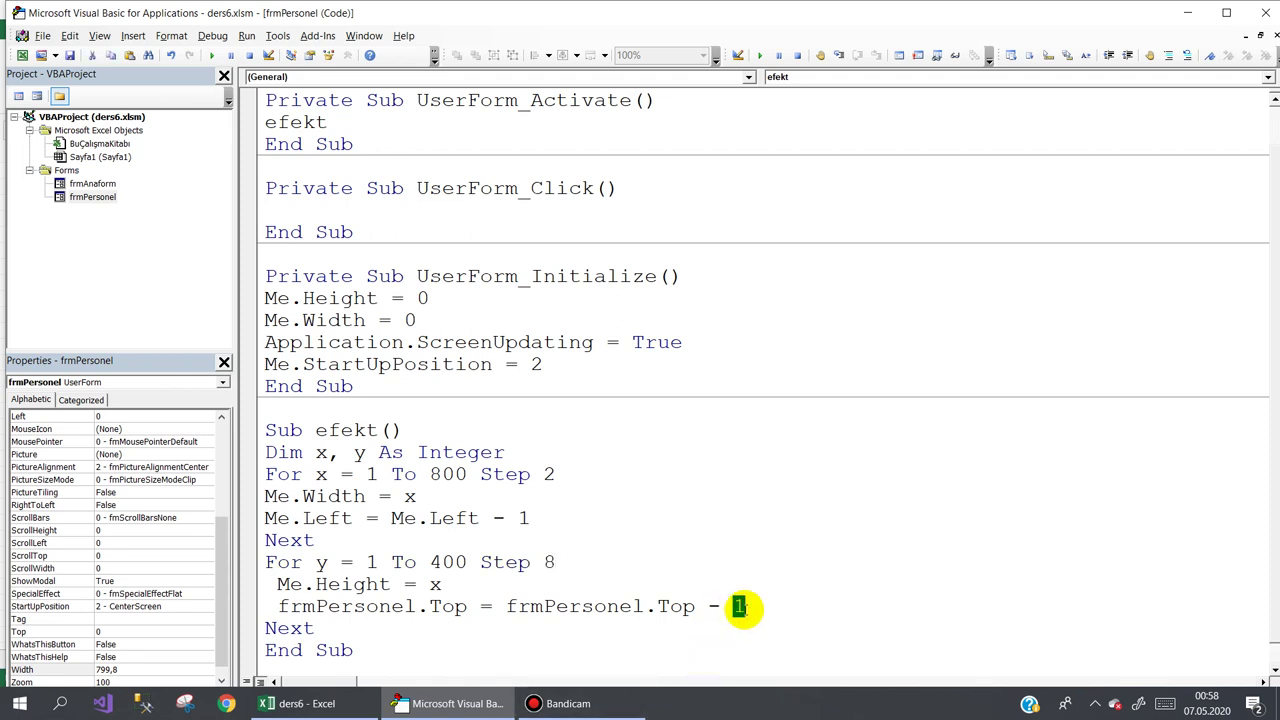
{"action": "double_click", "coordinate": [549, 562]}
{"action": "type", "text": "2"}
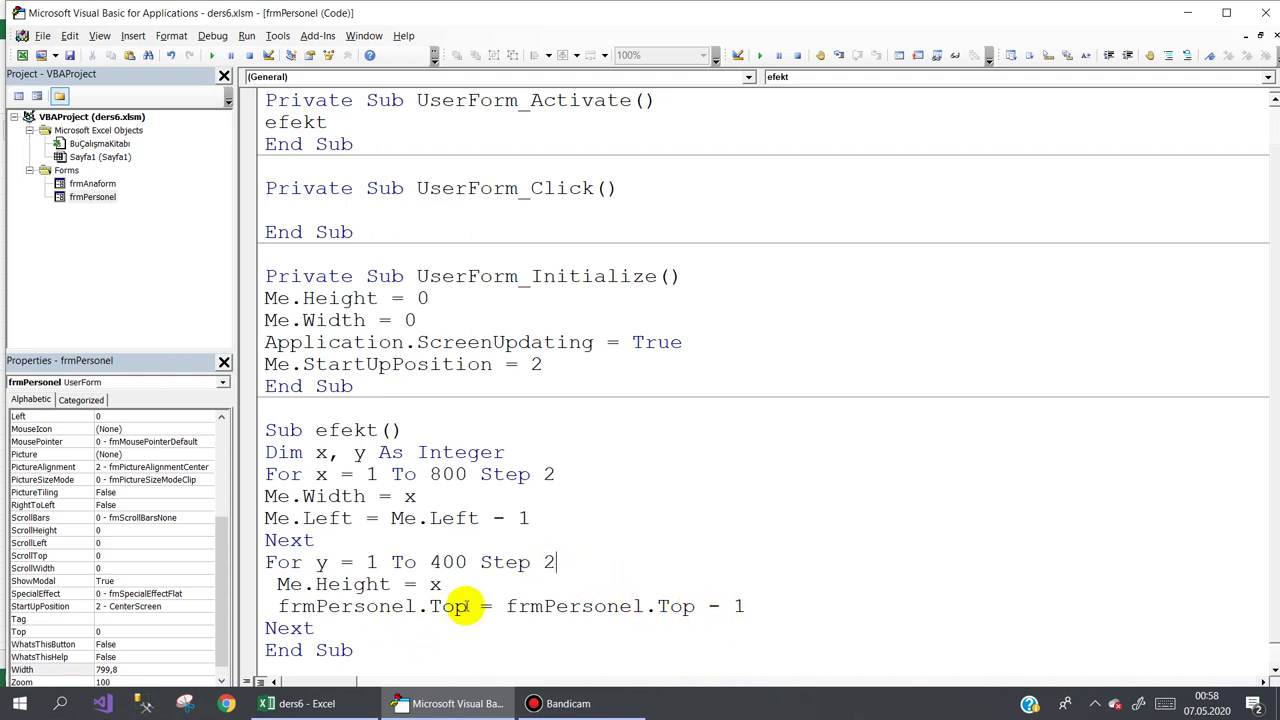
Add DoEvents after the Me.Left line in the width loop
{"action": "left_click", "coordinate": [545, 519]}
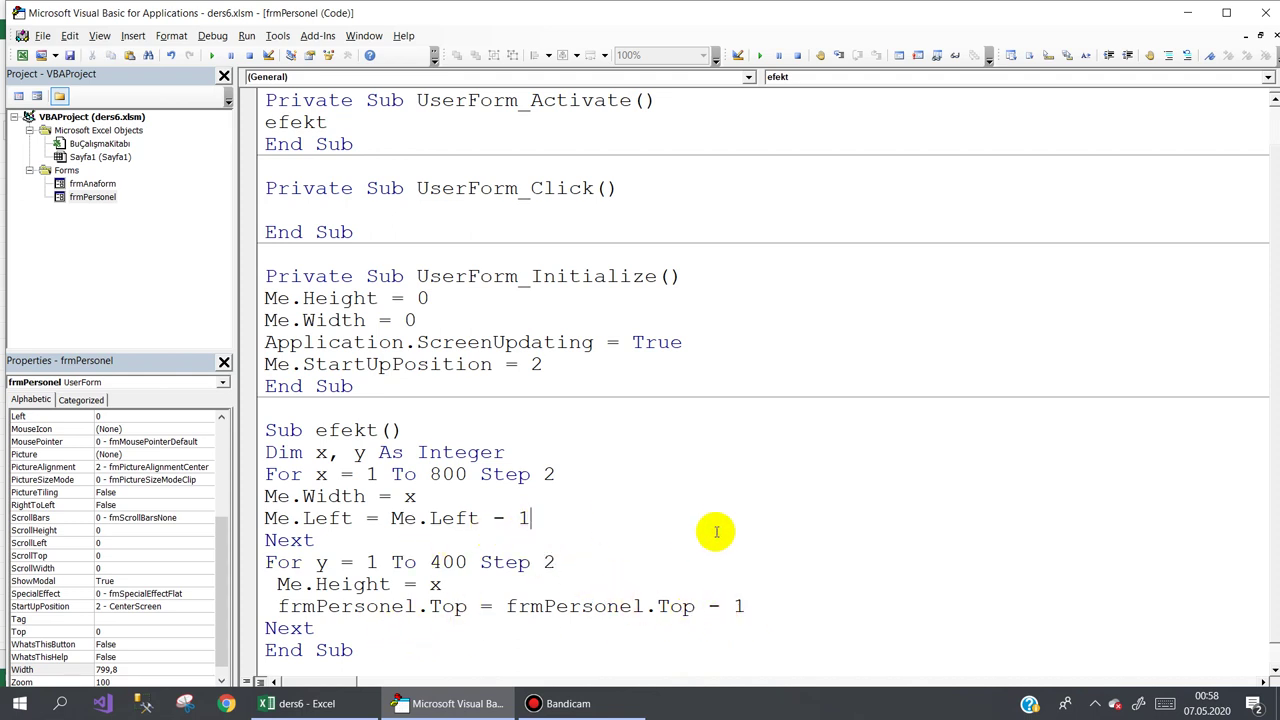
{"action": "key", "text": "Return"}
{"action": "type", "text": "o "}
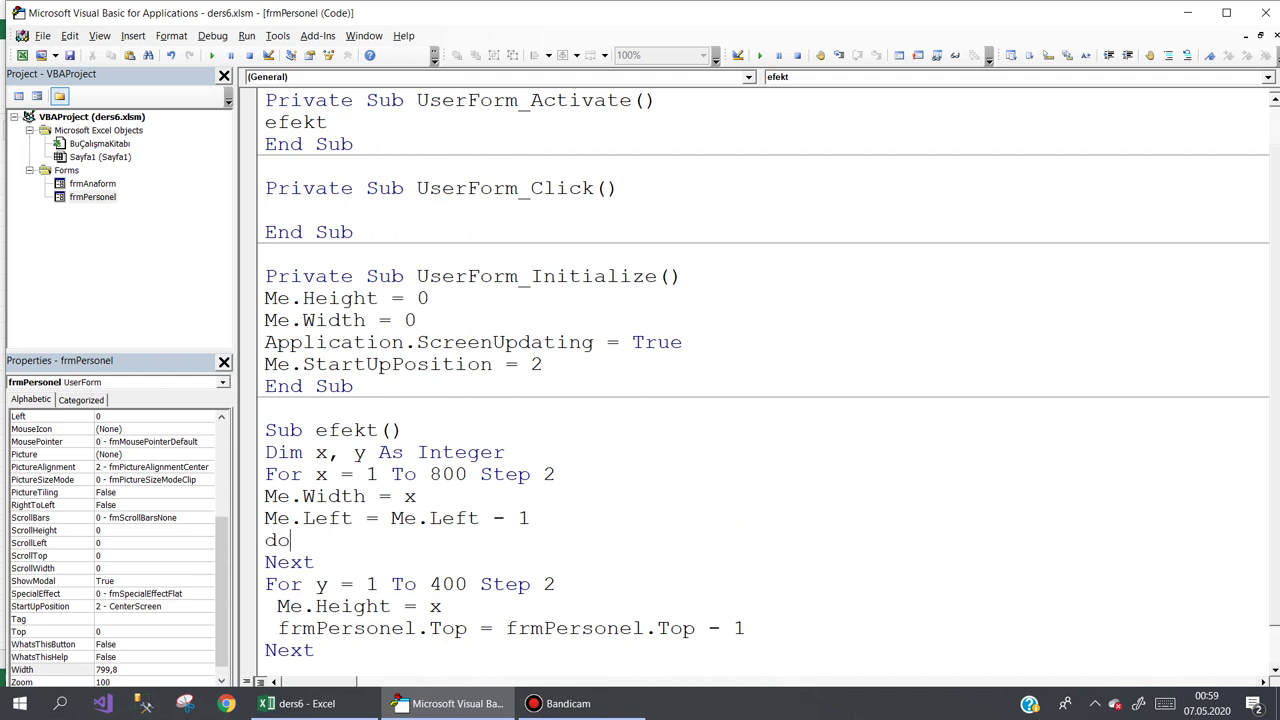
{"action": "type", "text": "events"}
{"action": "key", "text": "Down"}
{"action": "key", "text": "BackSpace"}
{"action": "key", "text": "Down"}
Copy DoEvents into the height loop below the frmPersonel.Top line
{"action": "double_click", "coordinate": [290, 540]}
{"action": "key", "text": "ctrl+c"}
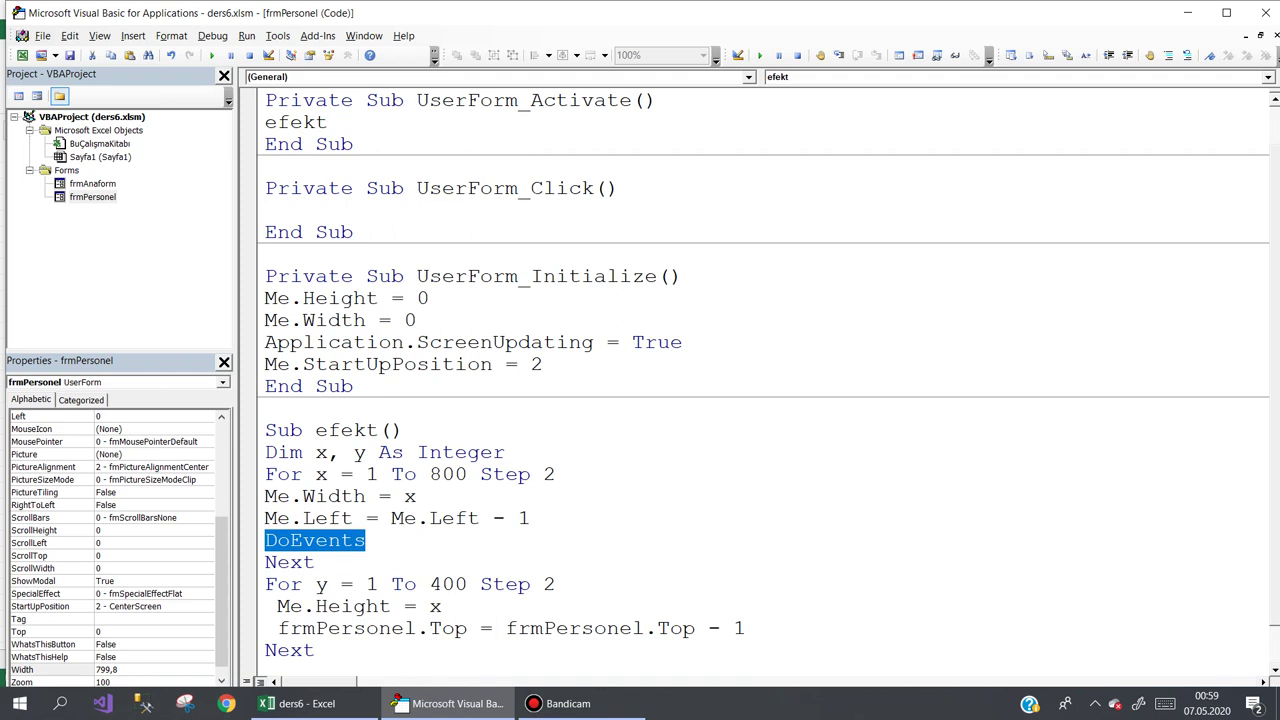
{"action": "left_click", "coordinate": [366, 584]}
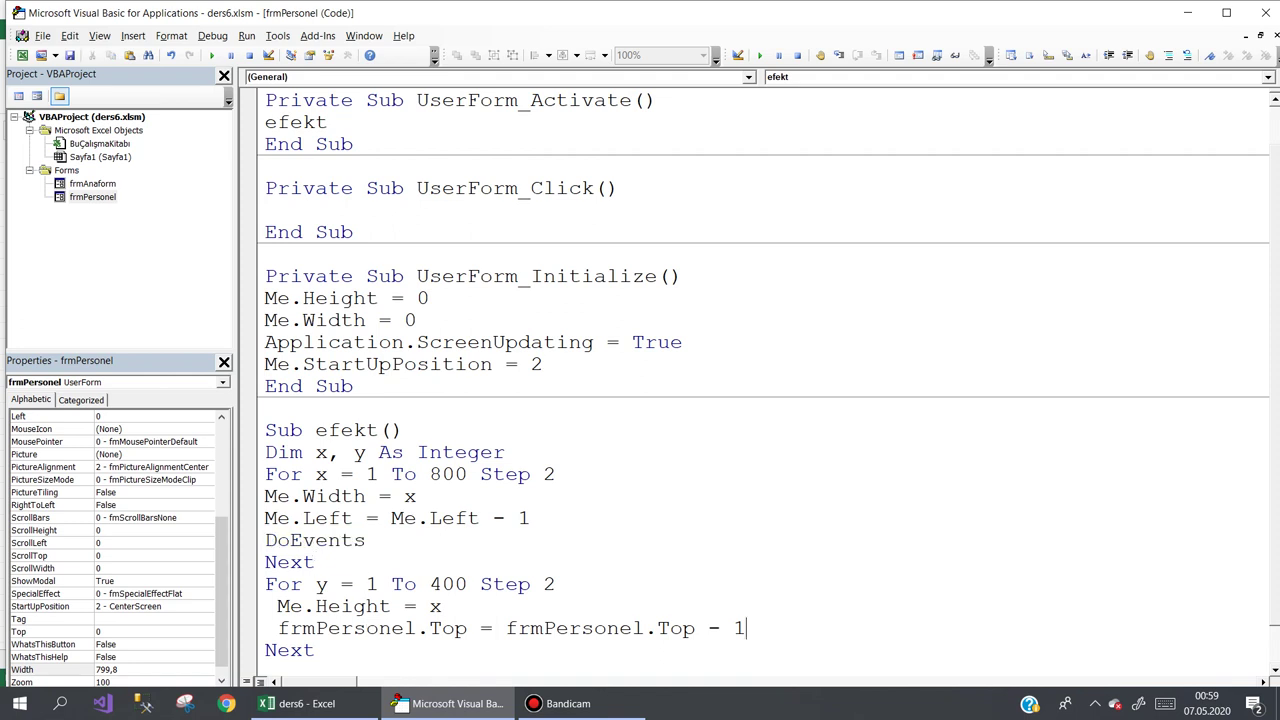
{"action": "key", "text": "Return"}
{"action": "key", "text": "ctrl+v"}
{"action": "key", "text": "Down"}
{"action": "key", "text": "Down"}
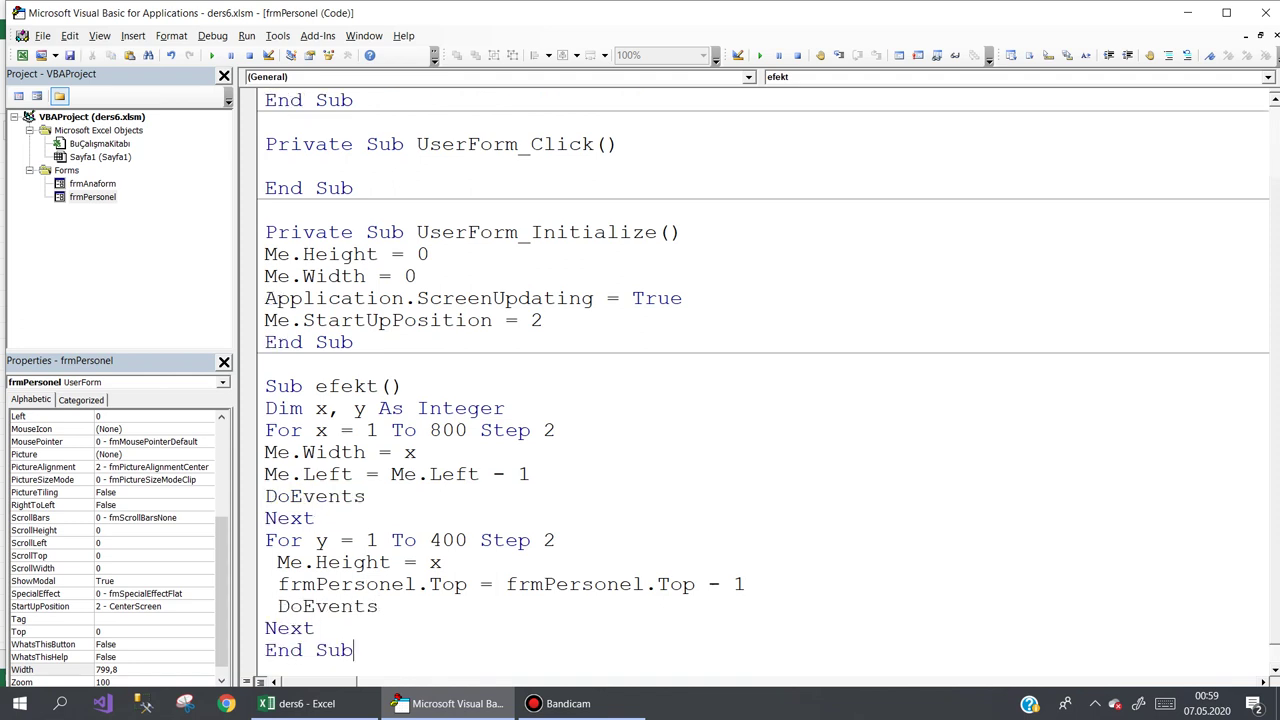
{"action": "key", "text": "Down"}
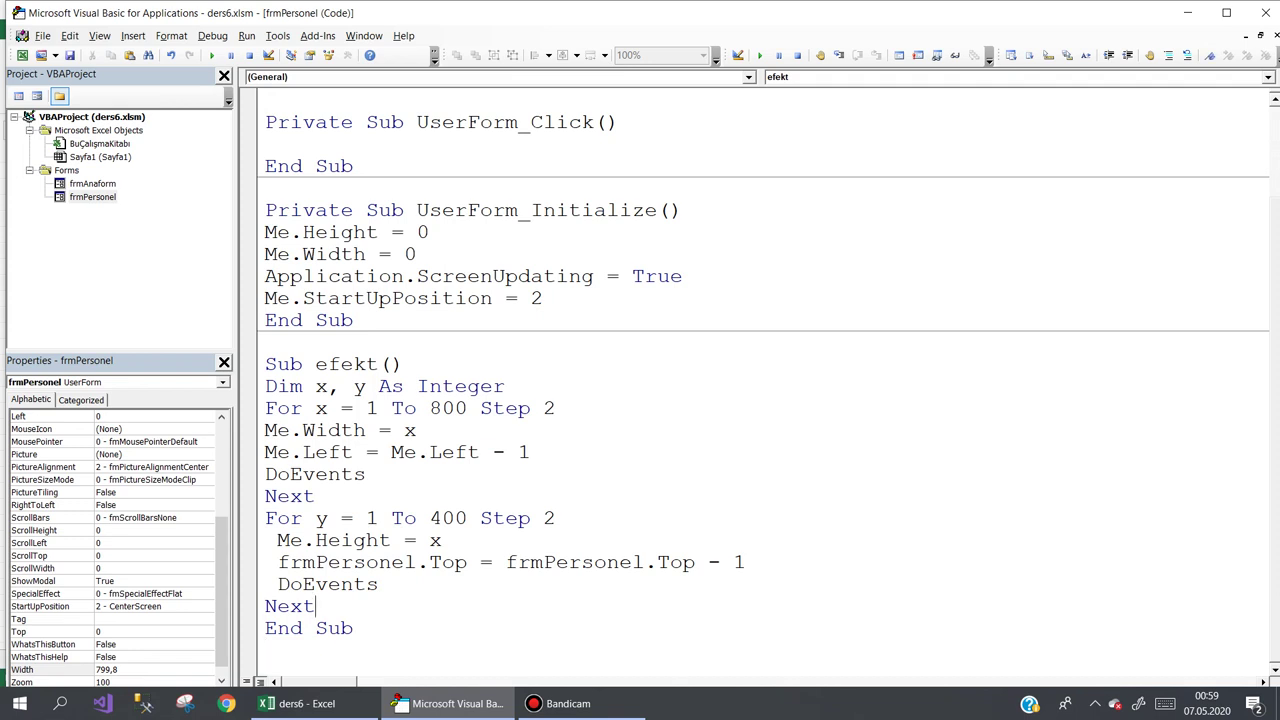
Add Frame1.Visible = True after the loops
{"action": "key", "text": "Return"}
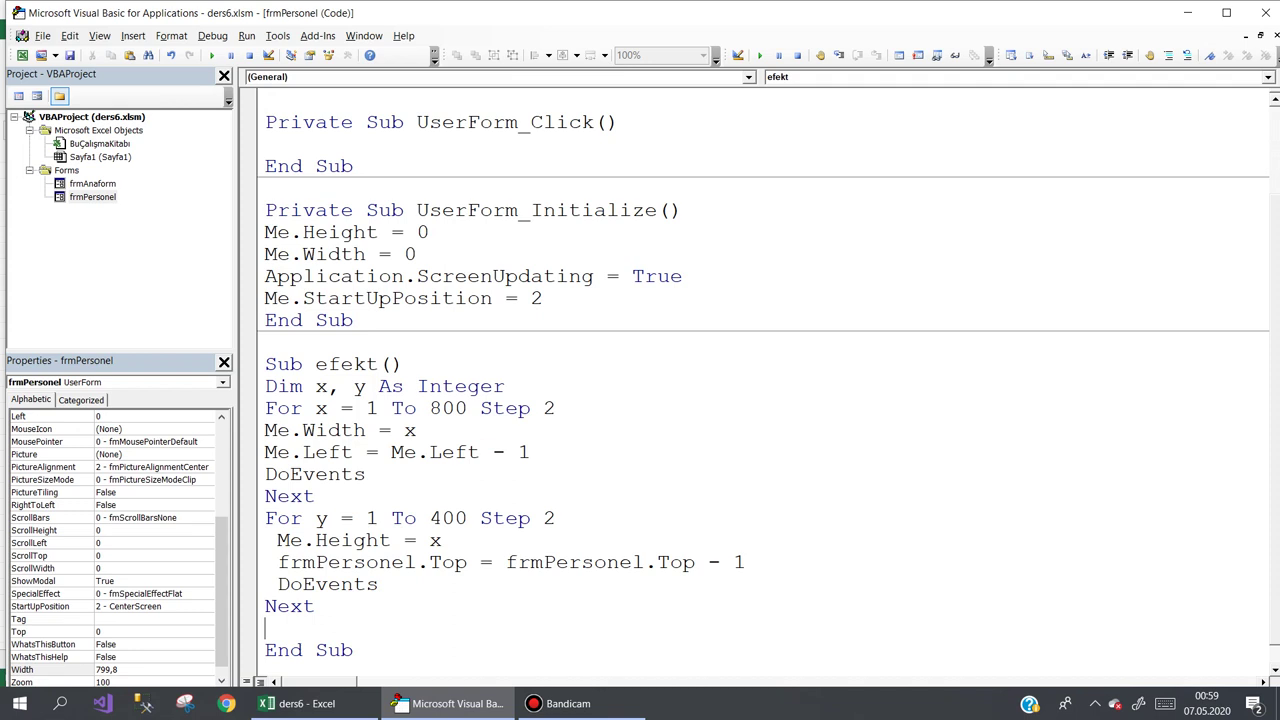
{"action": "type", "text": "fra"}
{"action": "key", "text": "ctrl+space"}
{"action": "type", "text": ".vi"}
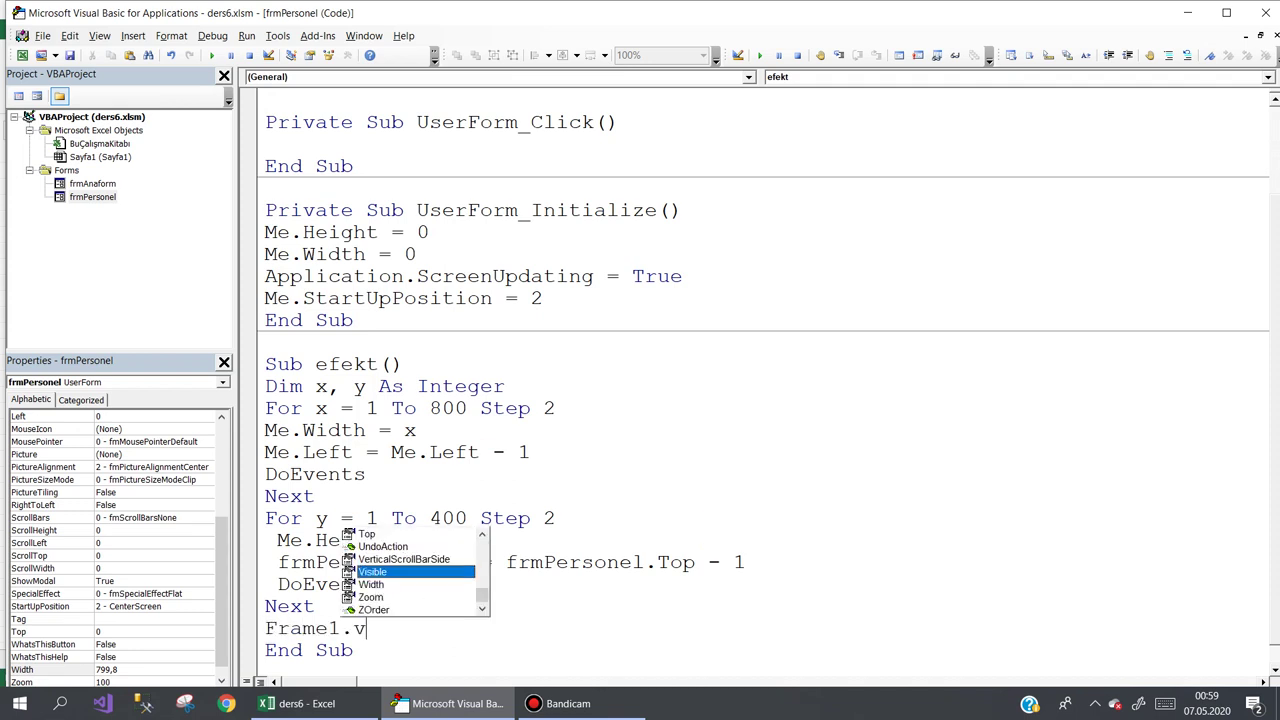
{"action": "type", "text": "=t"}
{"action": "key", "text": "Down"}
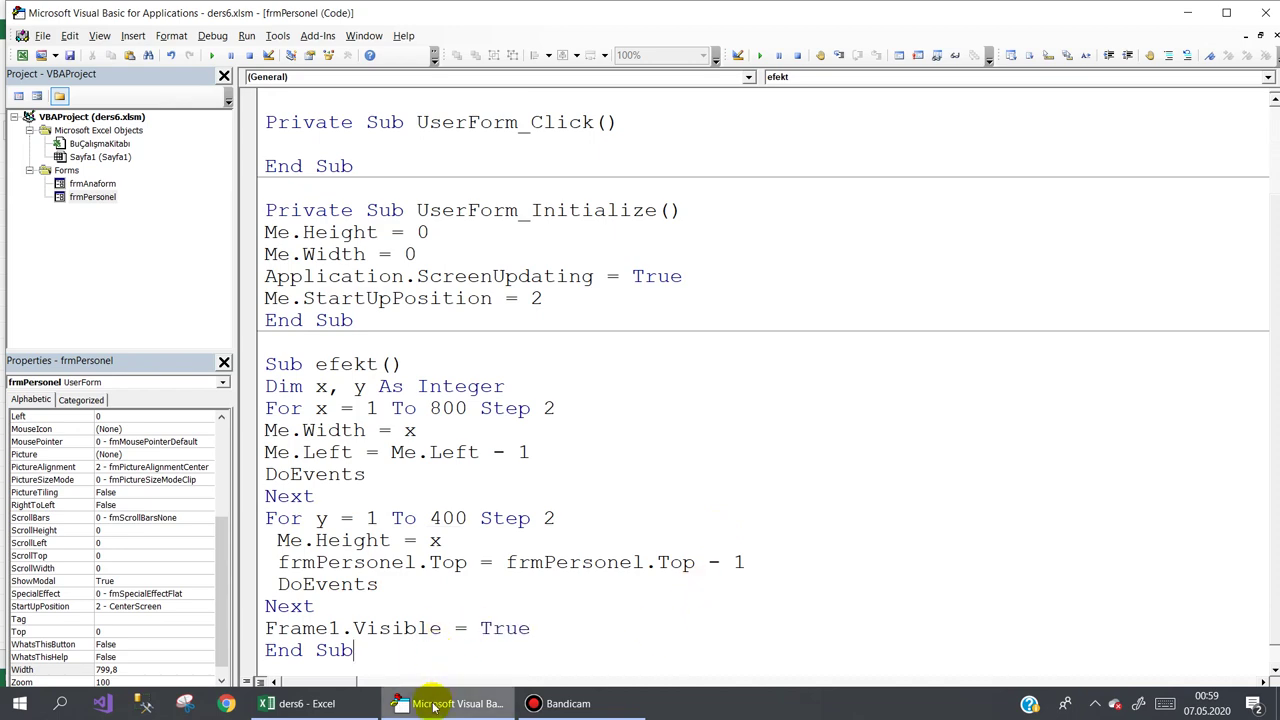
Test-run the personnel registration form from the Excel workbook, then close both forms
{"action": "left_click", "coordinate": [307, 706]}
{"action": "left_click", "coordinate": [671, 306]}
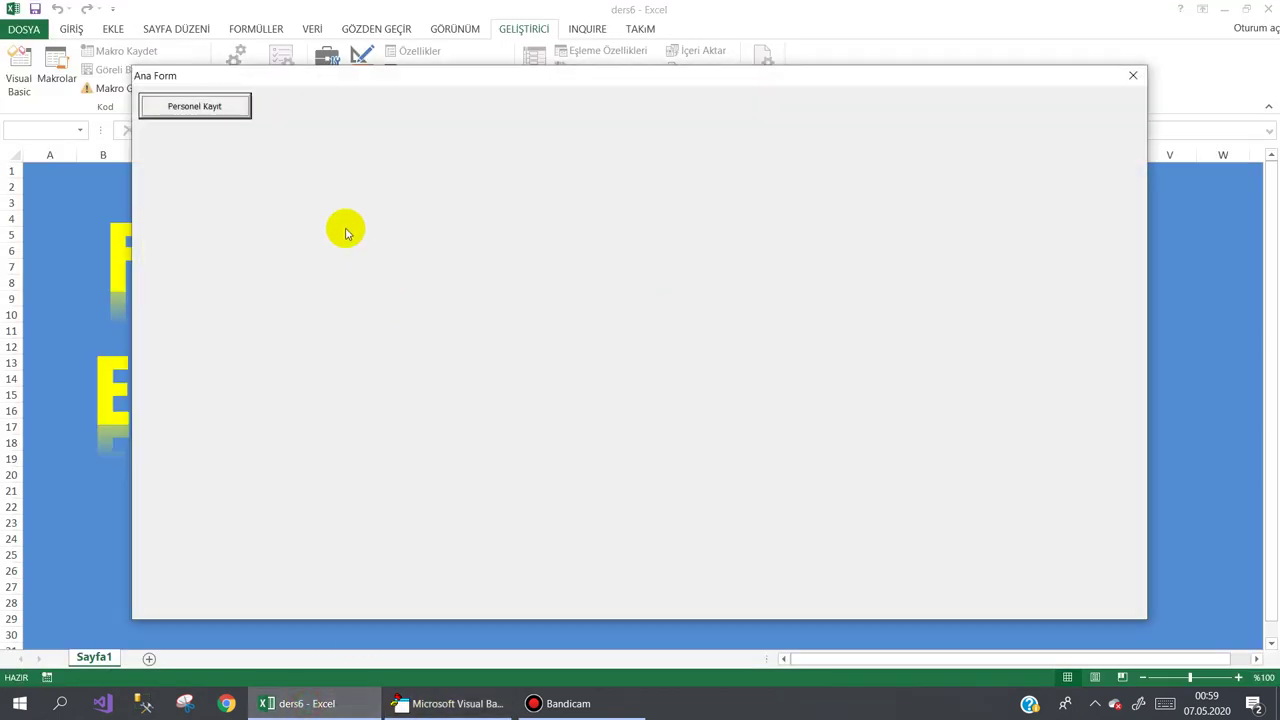
{"action": "left_click", "coordinate": [230, 105]}
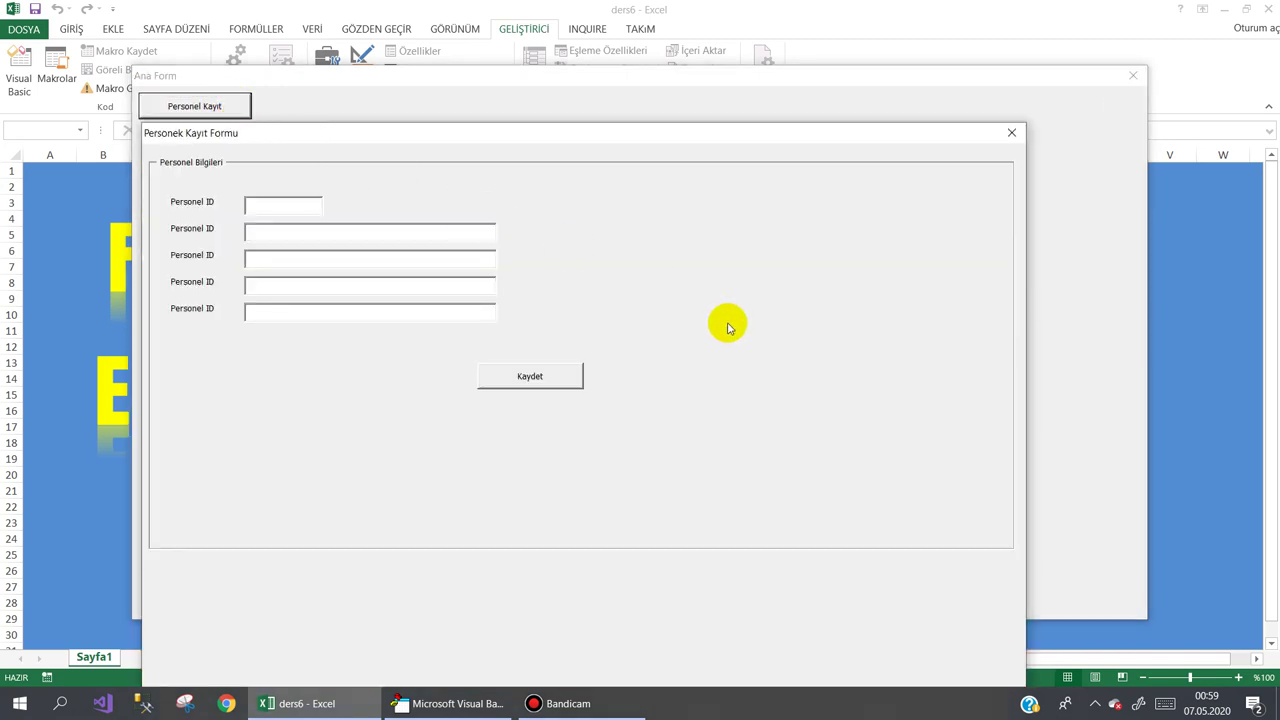
{"action": "left_click", "coordinate": [1010, 141]}
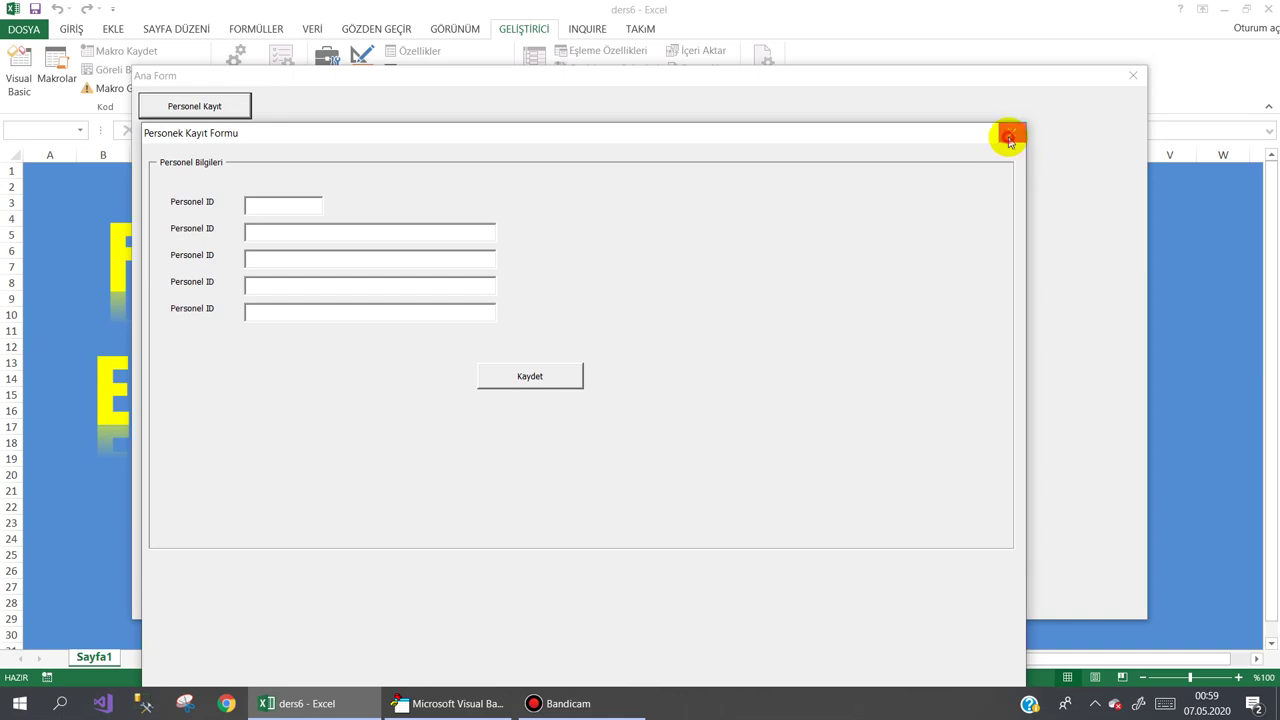
{"action": "left_click", "coordinate": [1133, 75]}
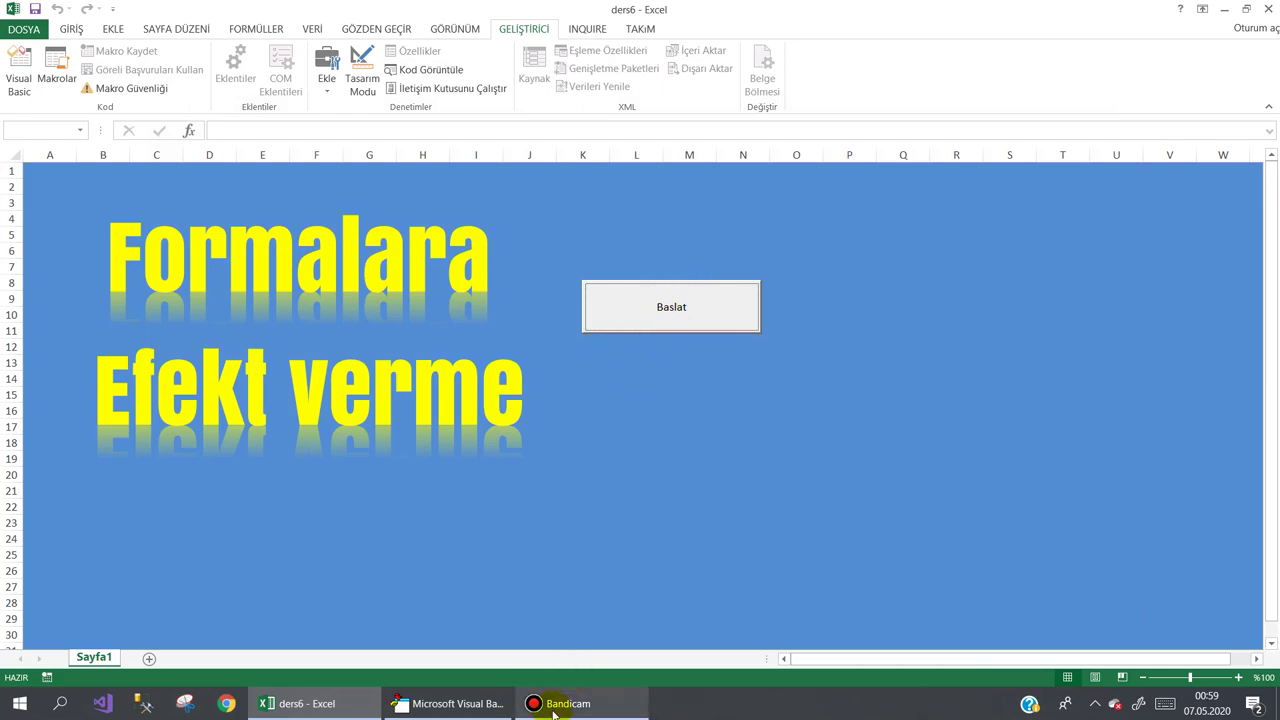
Open the frmPersonel design in the VBA editor and check its Height property
{"action": "left_click", "coordinate": [430, 704]}
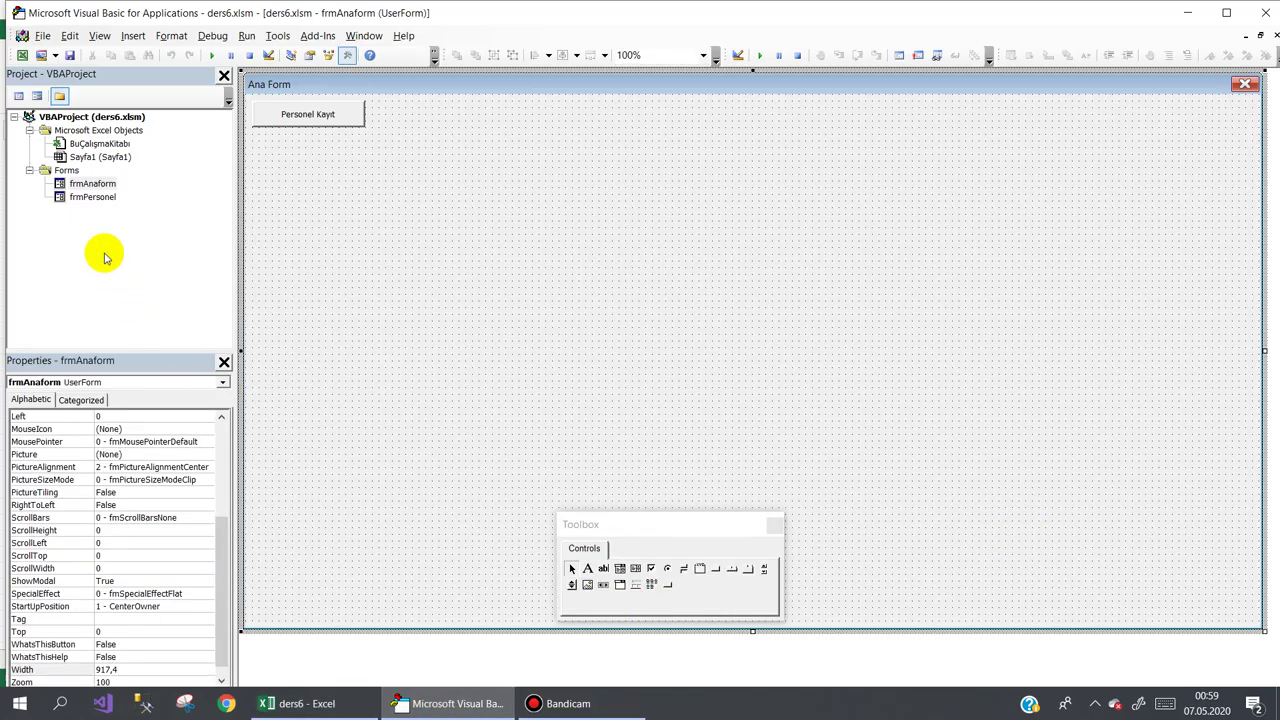
{"action": "double_click", "coordinate": [93, 196]}
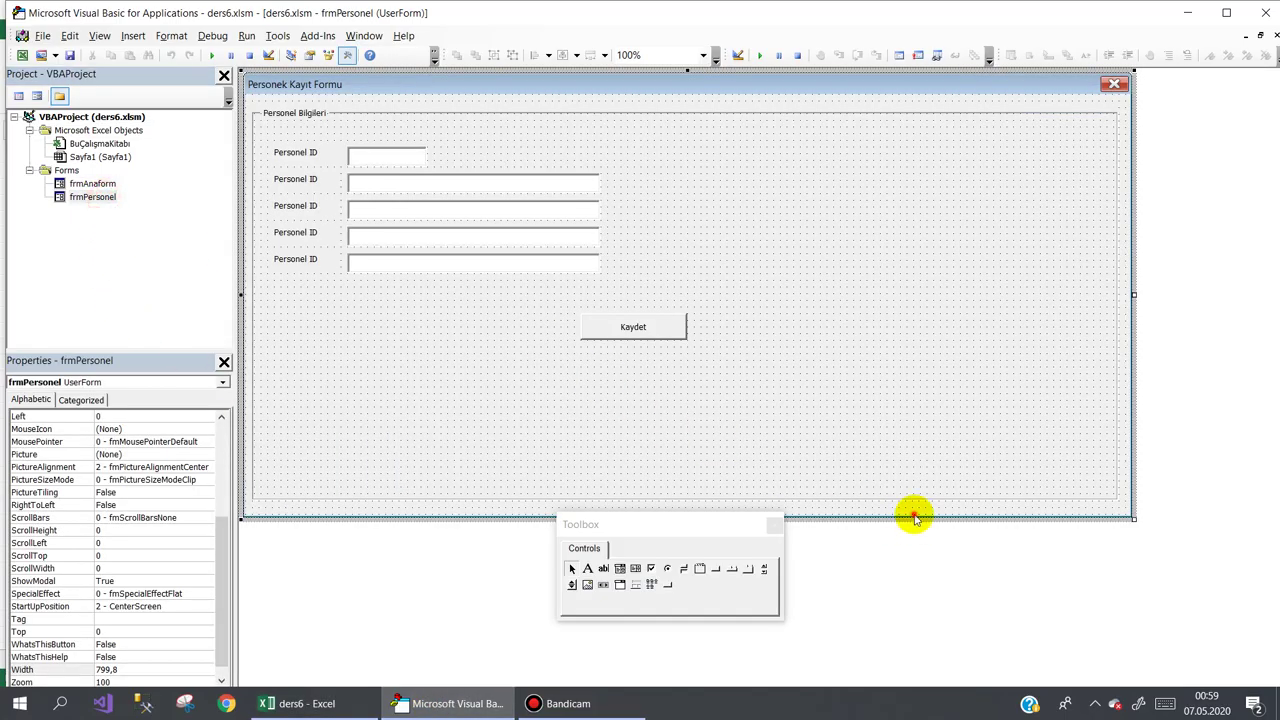
{"action": "left_click_drag", "start_coordinate": [220, 568], "coordinate": [221, 514]}
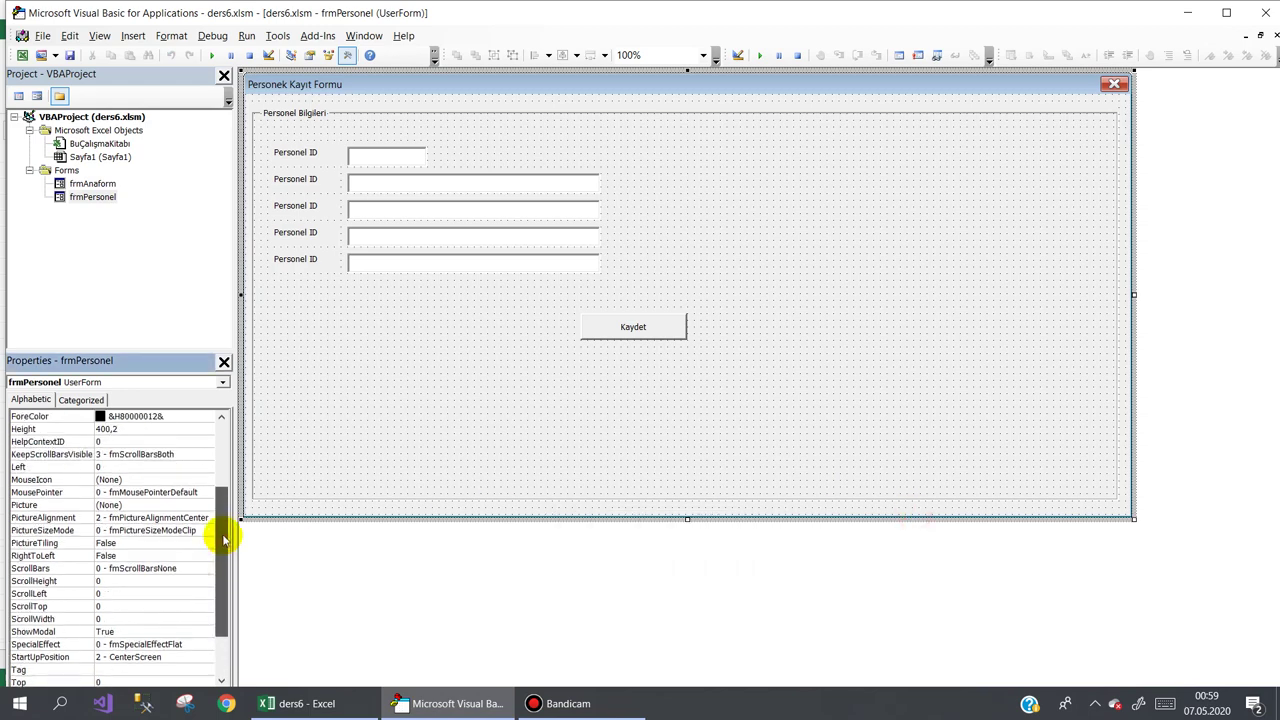
{"action": "left_click", "coordinate": [64, 467]}
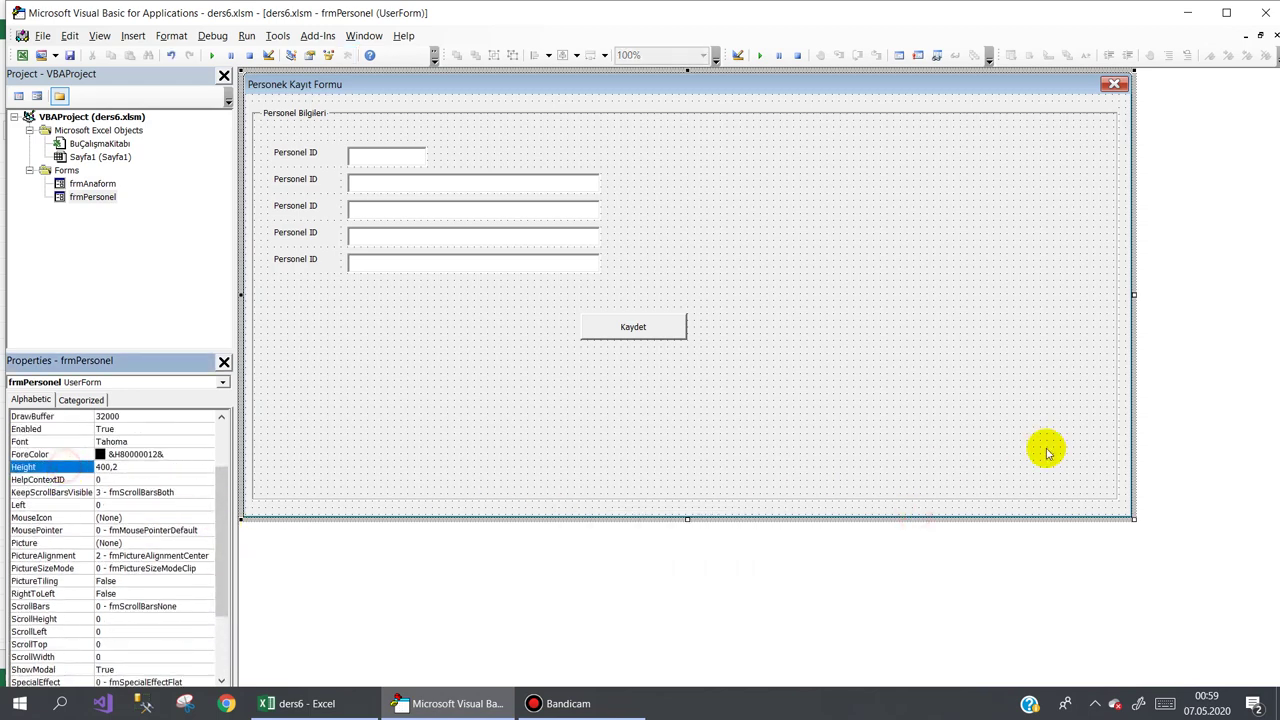
{"action": "left_click", "coordinate": [1127, 463]}
In frmPersonel's code, add 'If Me.Height >= 400 Then Exit For' after the second DoEvents
{"action": "key", "text": "F7"}
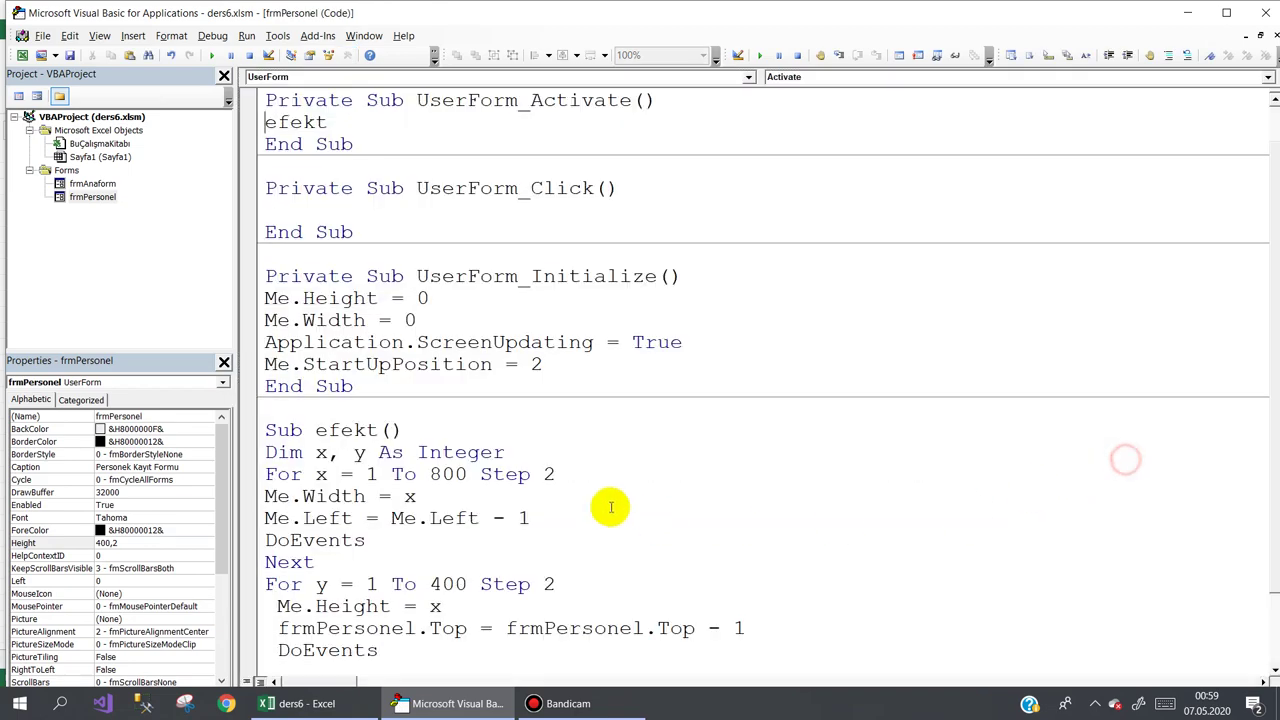
{"action": "scroll", "coordinate": [445, 540], "scroll_direction": "down", "scroll_amount": 2}
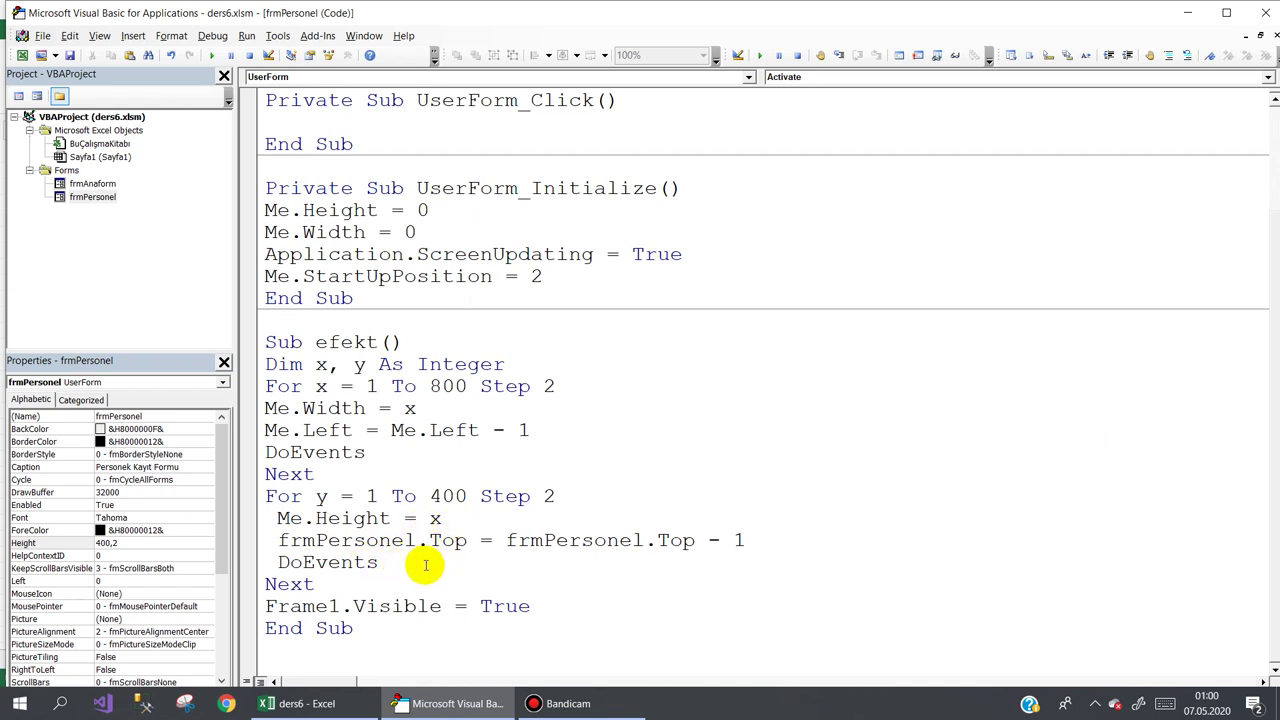
{"action": "left_click", "coordinate": [397, 566]}
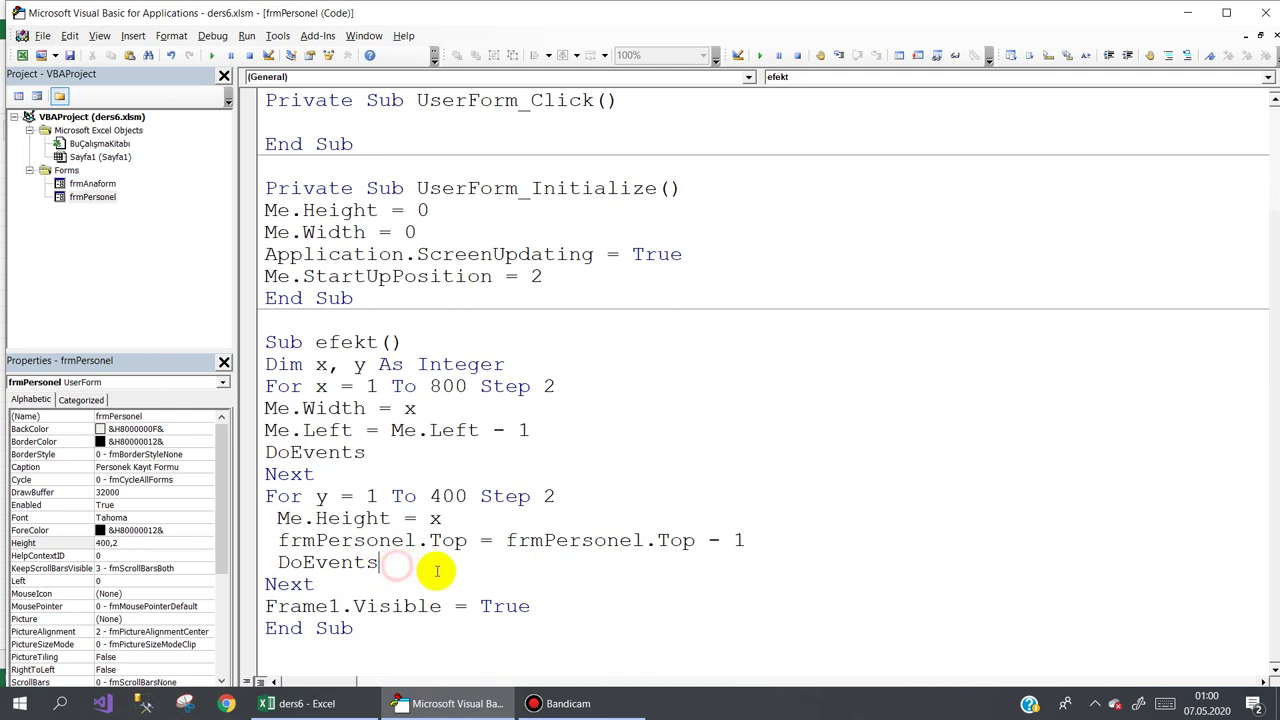
{"action": "key", "text": "Return"}
{"action": "type", "text": "if me"}
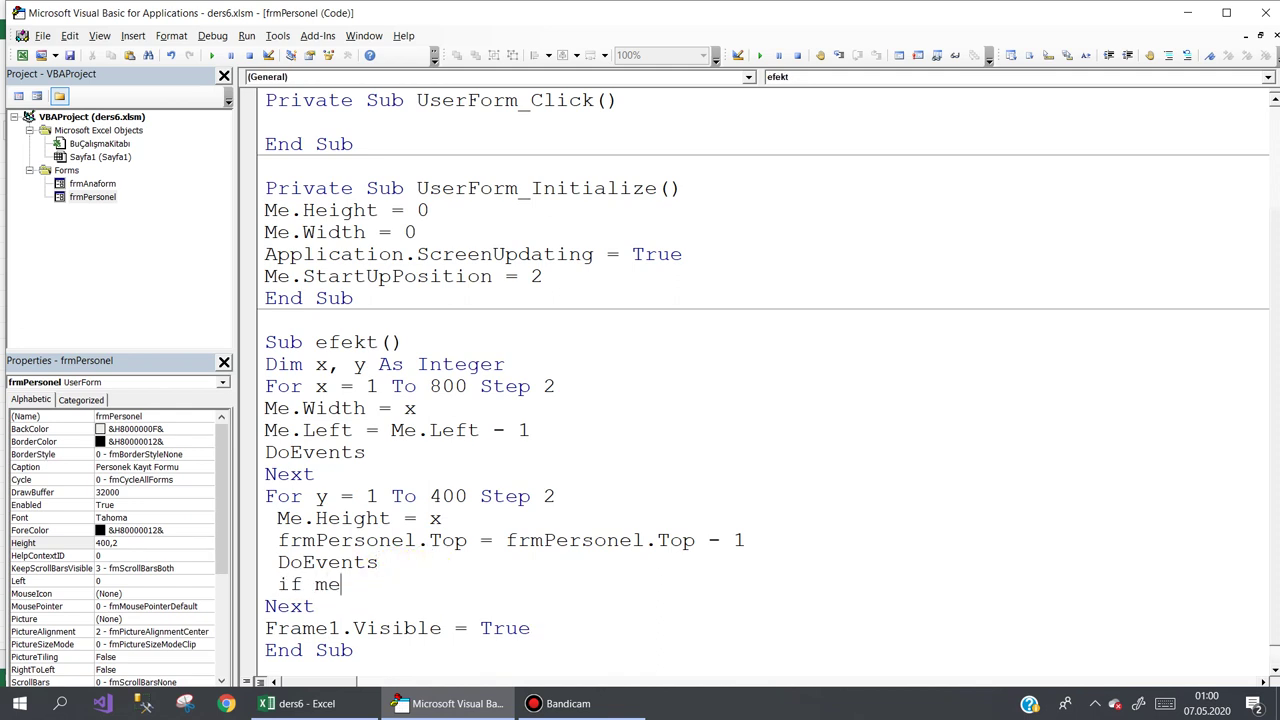
{"action": "type", "text": ".h"}
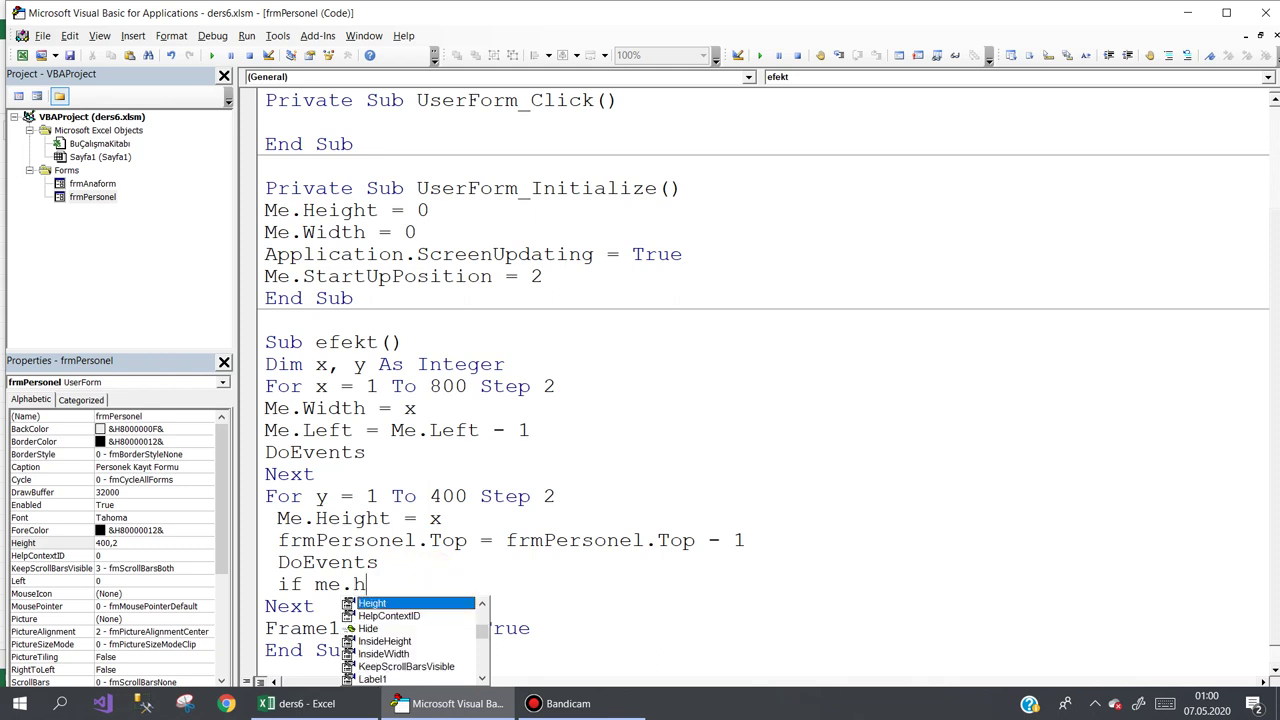
{"action": "type", "text": ">"}
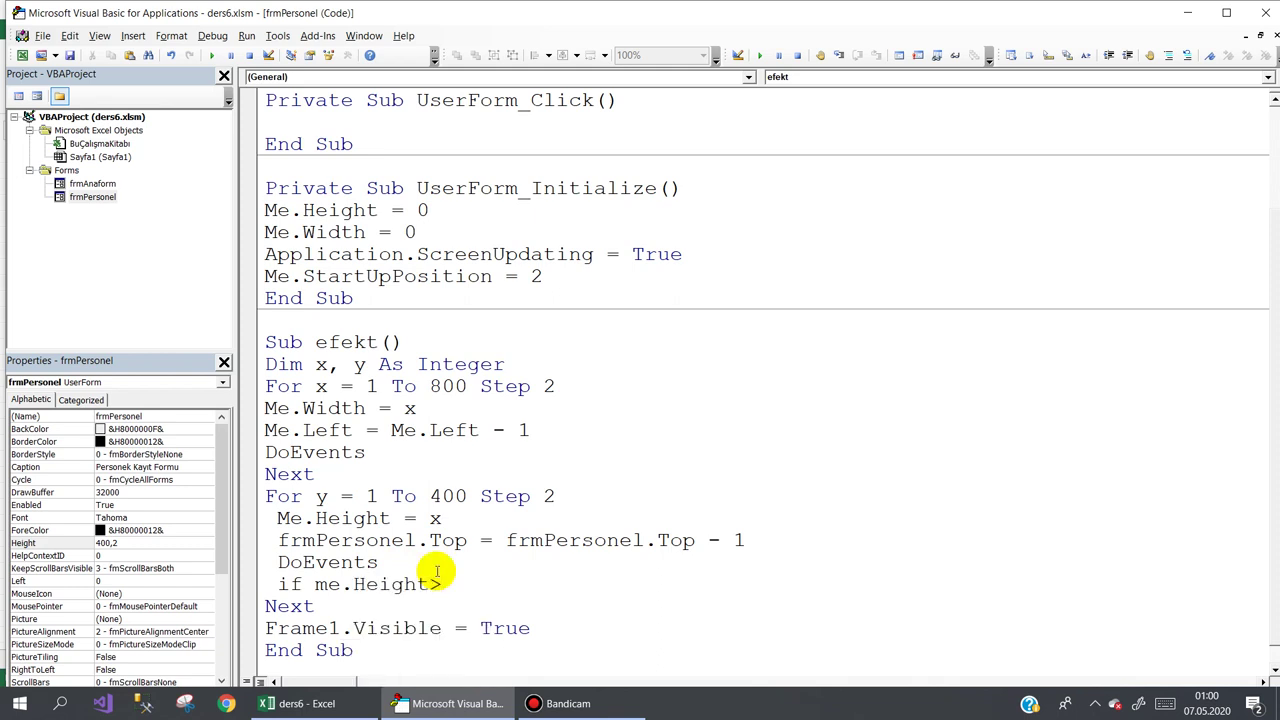
{"action": "type", "text": "=400 then exit for"}
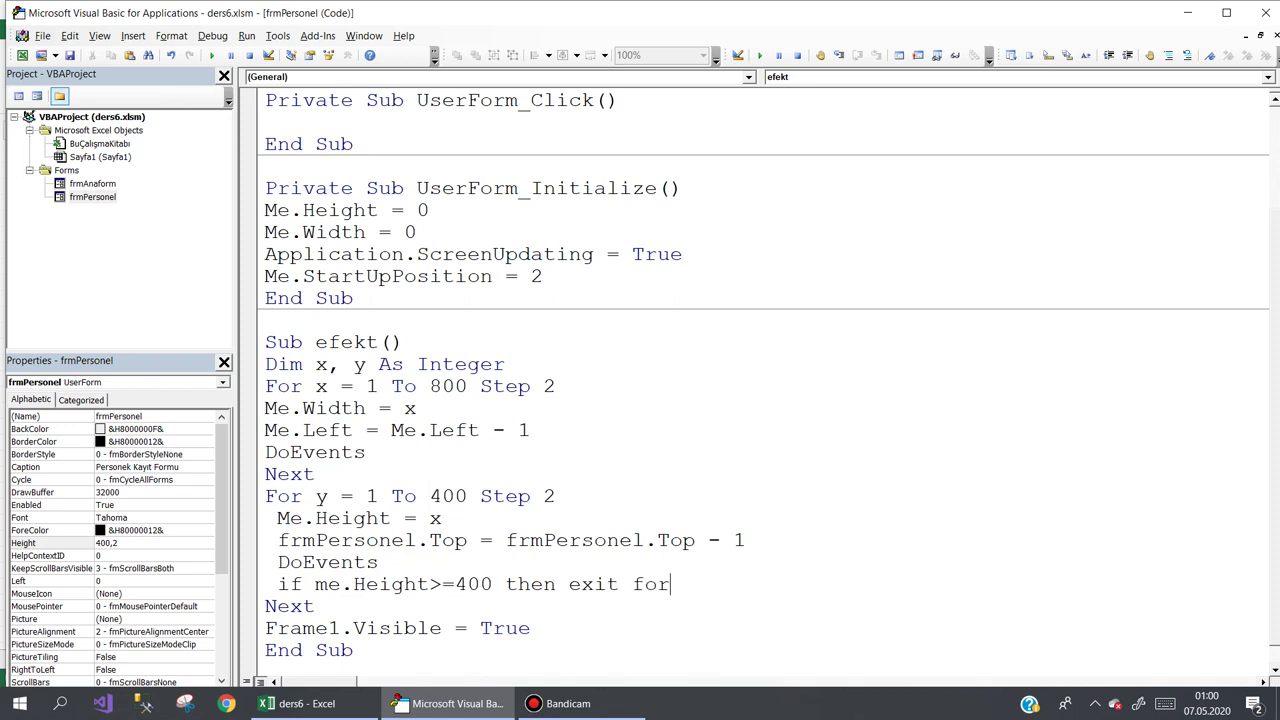
{"action": "key", "text": "Down"}
Copy the check into the first loop as 'If Me.Width >= 800 Then Exit For', followed by a blank line
{"action": "key", "text": "shift+End"}
{"action": "key", "text": "ctrl+c"}
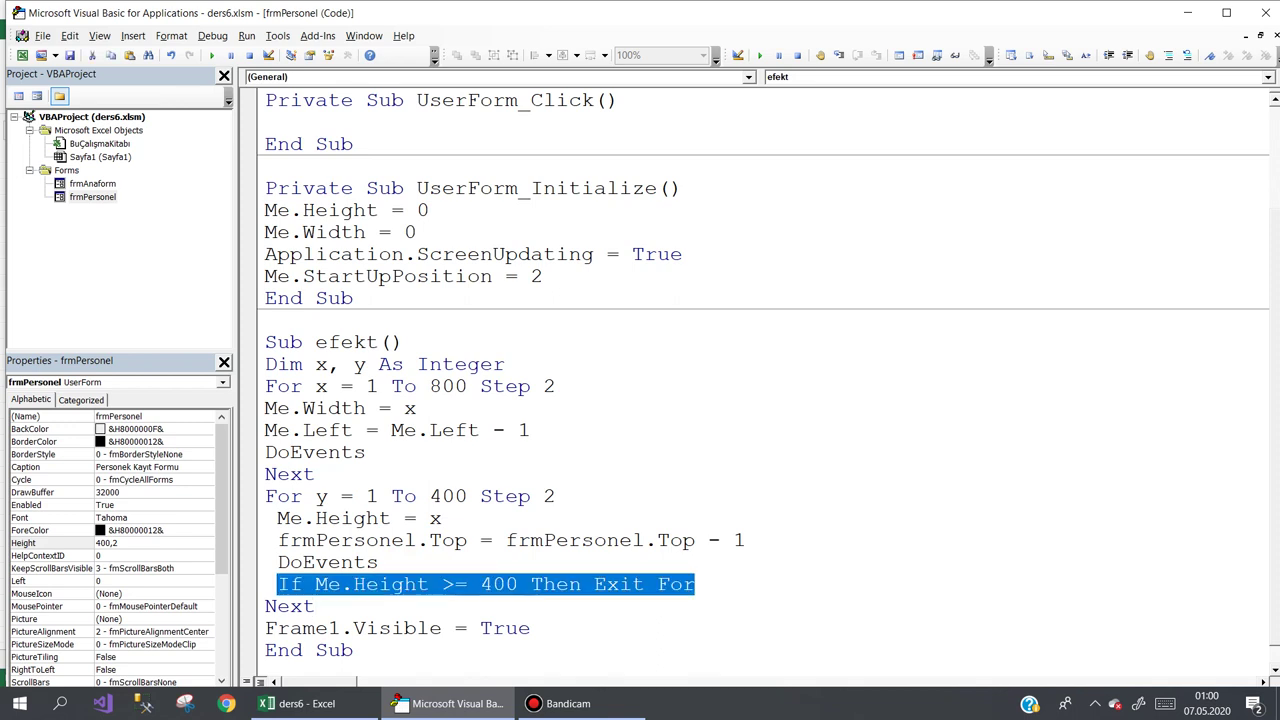
{"action": "key", "text": "Up"}
{"action": "key", "text": "Return"}
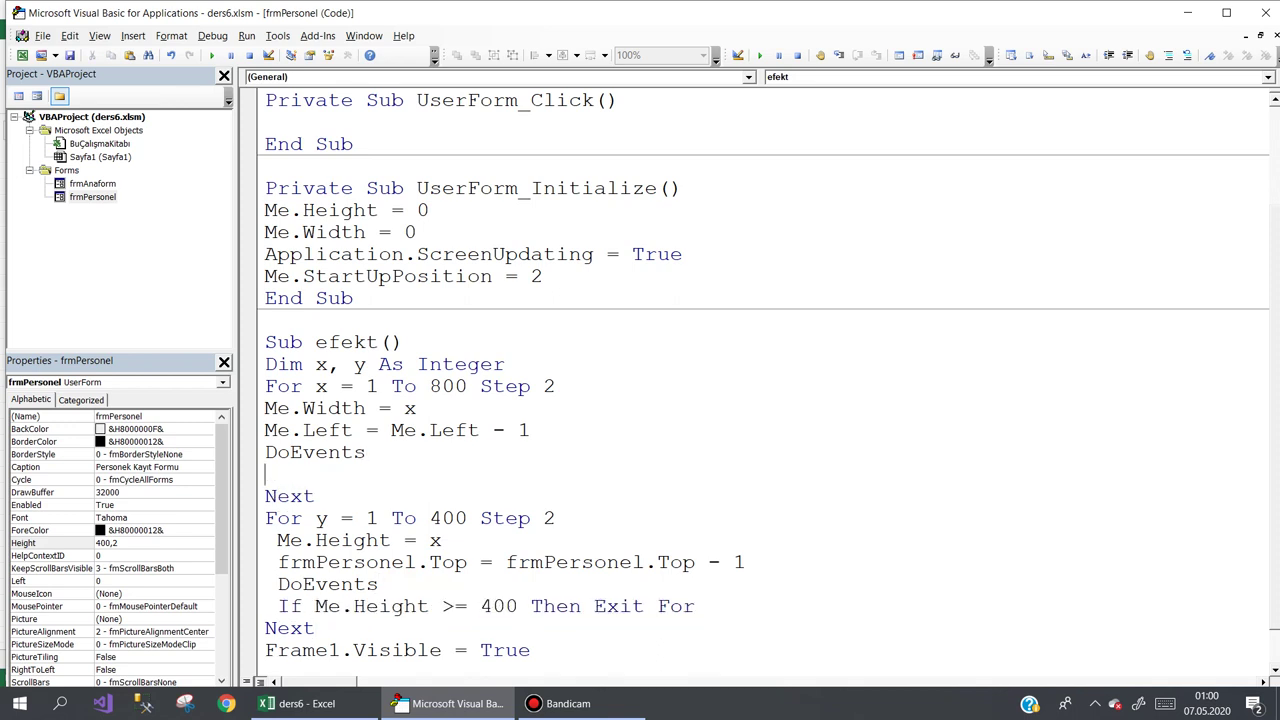
{"action": "key", "text": "ctrl+v"}
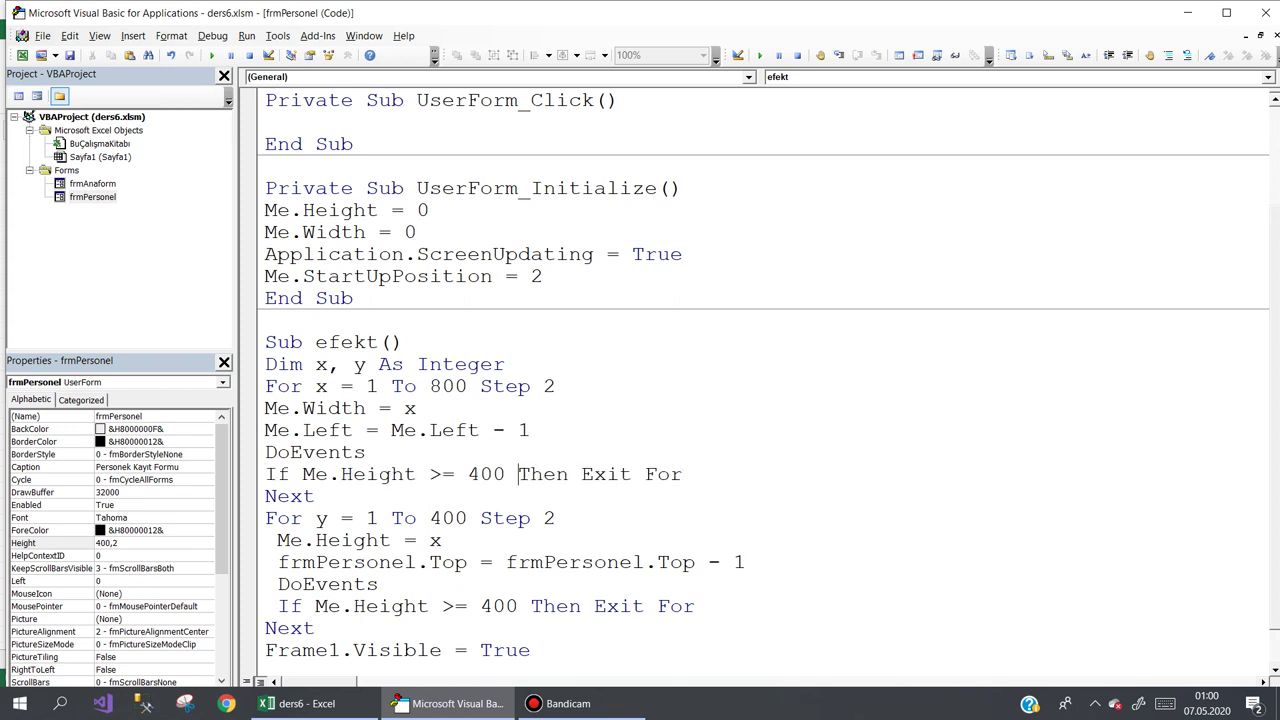
{"action": "key", "text": "ctrl+shift+Right"}
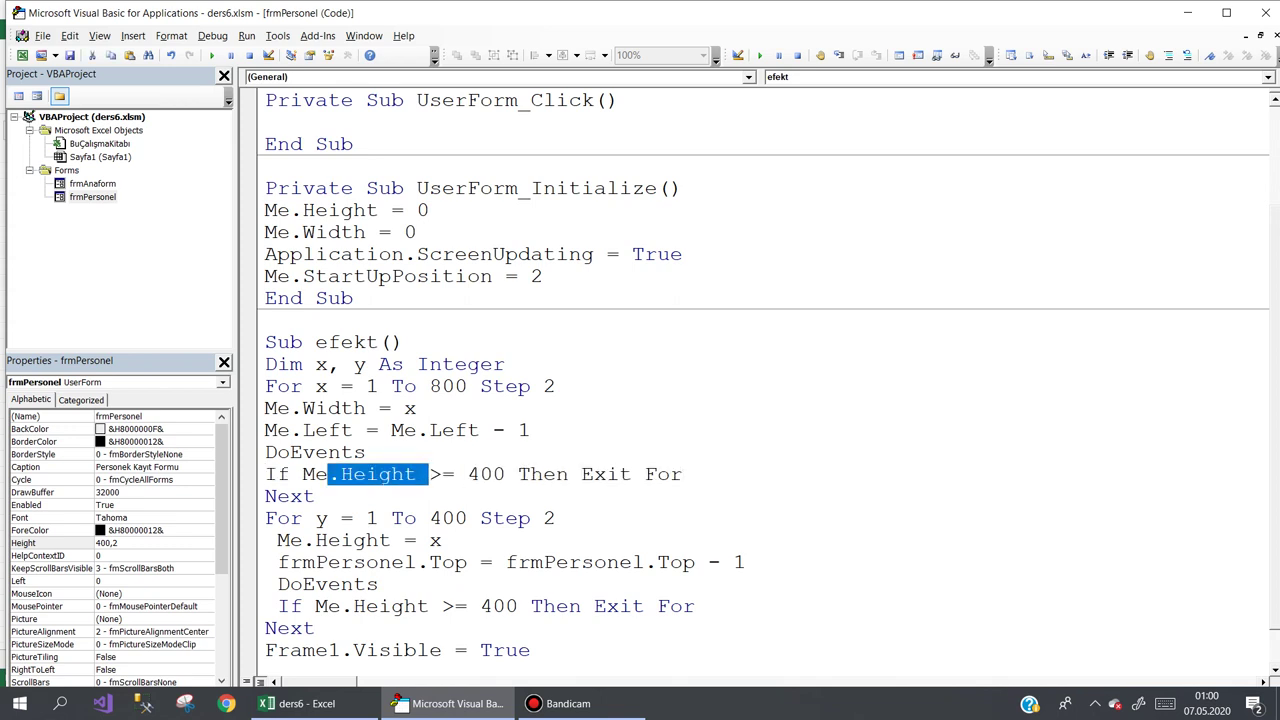
{"action": "type", "text": ".w"}
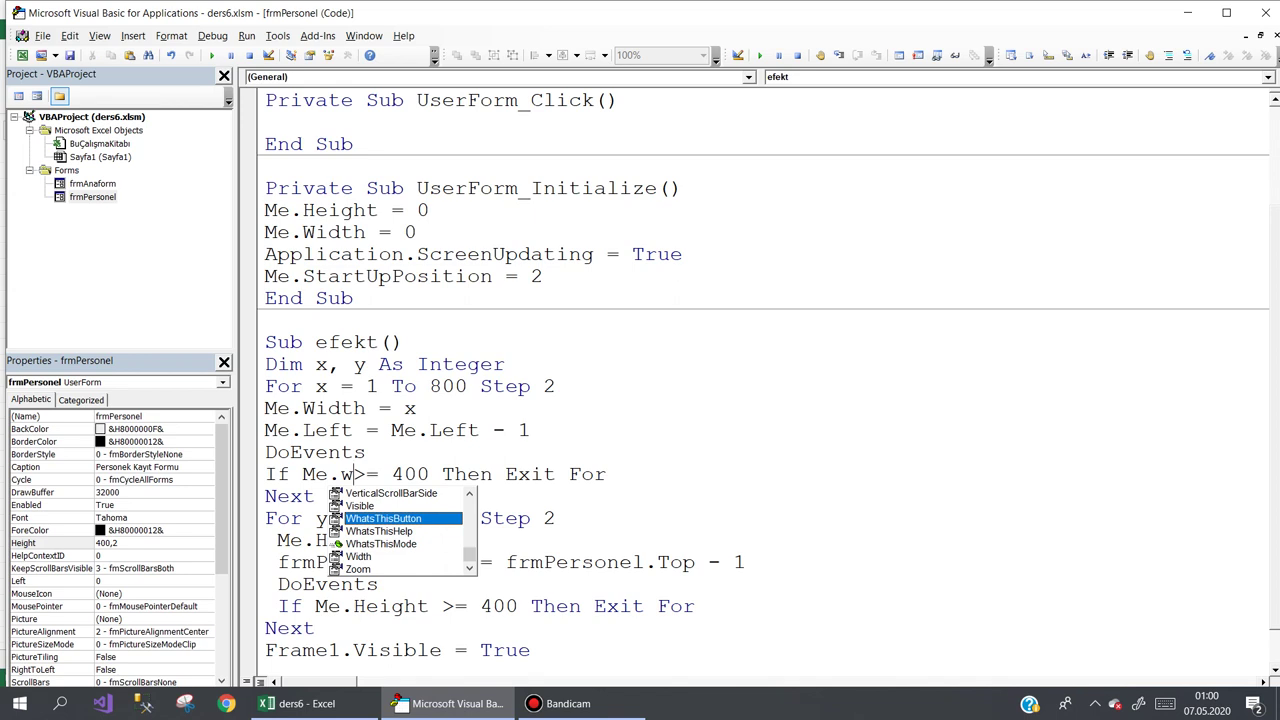
{"action": "key", "text": "Down"}
{"action": "key", "text": "Down"}
{"action": "key", "text": "Down"}
{"action": "key", "text": "Tab"}
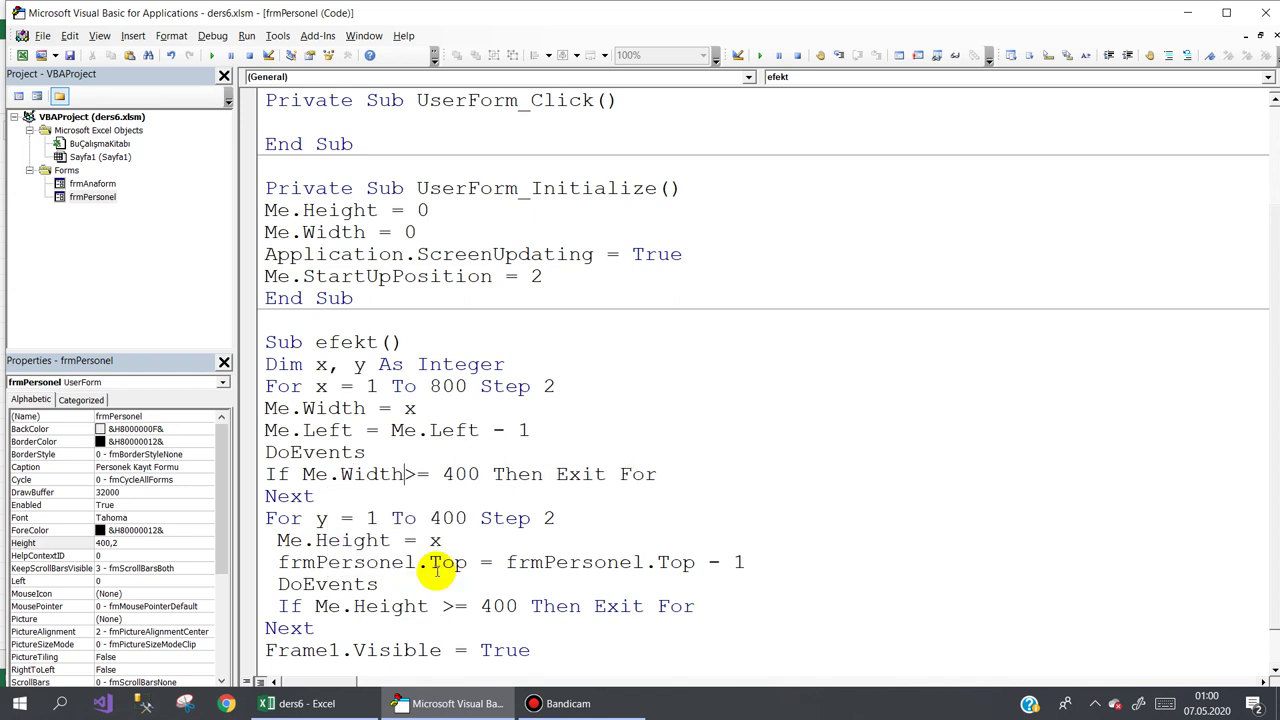
{"action": "left_click", "coordinate": [443, 474]}
{"action": "type", "text": "8"}
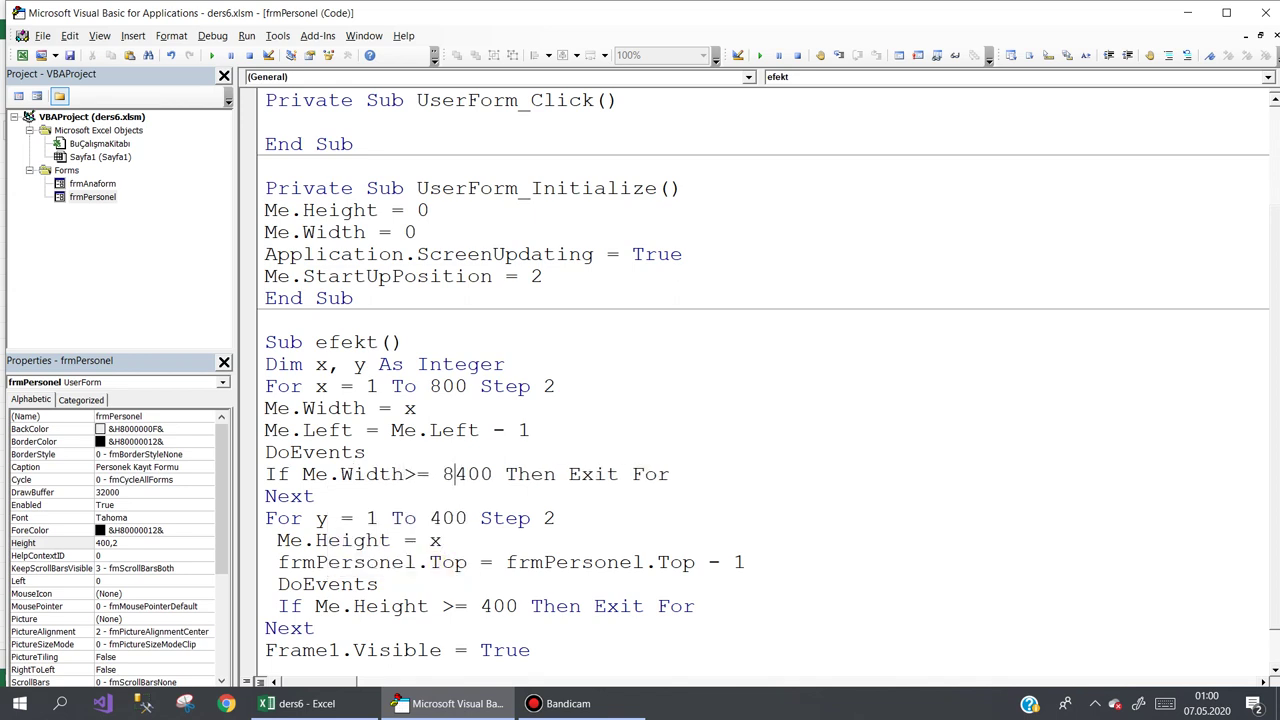
{"action": "key", "text": "Delete"}
{"action": "key", "text": "Down"}
{"action": "key", "text": "Return"}
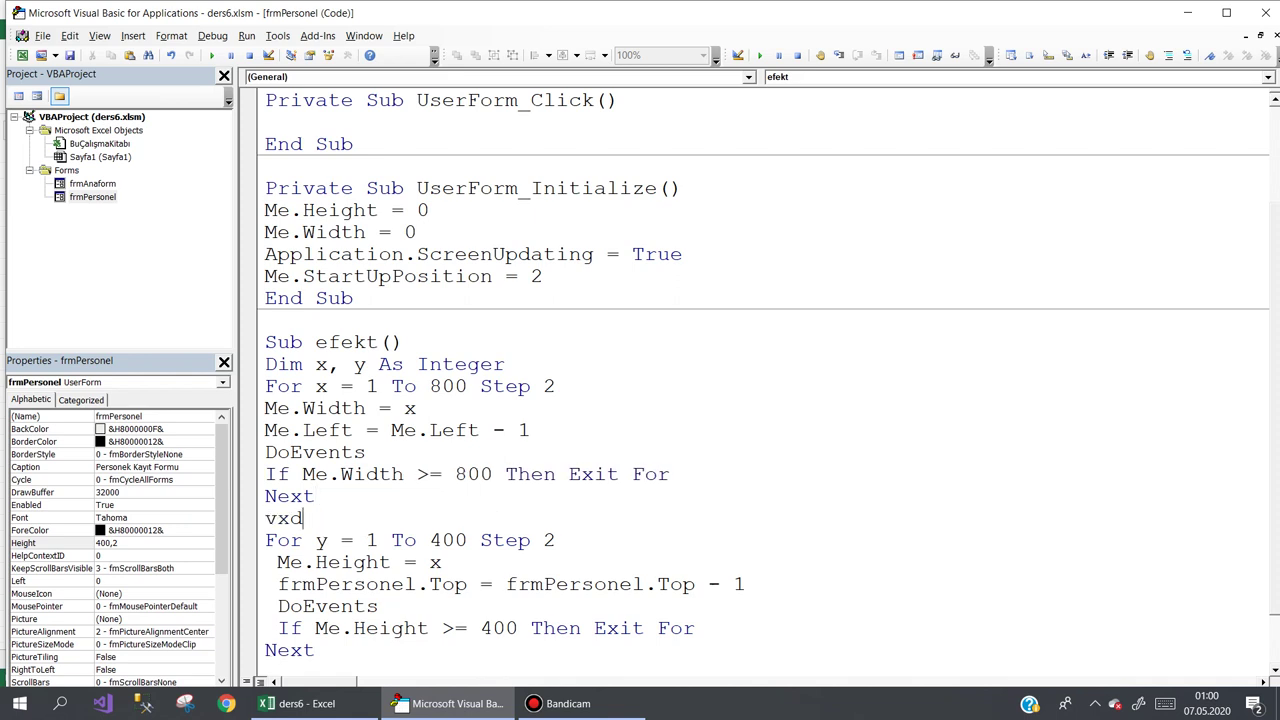
Run Baslat, open Personel Kayıt to watch it grow, drag it around, then close both forms
{"action": "left_click", "coordinate": [448, 703]}
{"action": "left_click", "coordinate": [723, 318]}
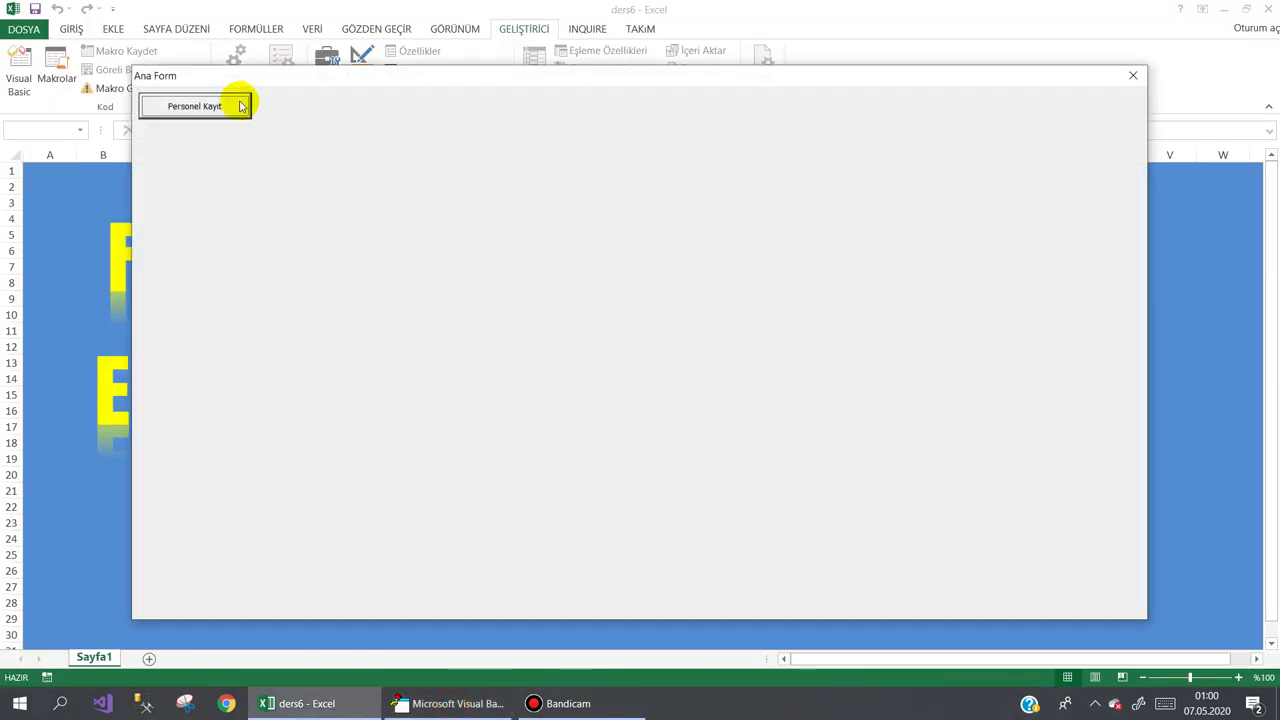
{"action": "left_click", "coordinate": [233, 107]}
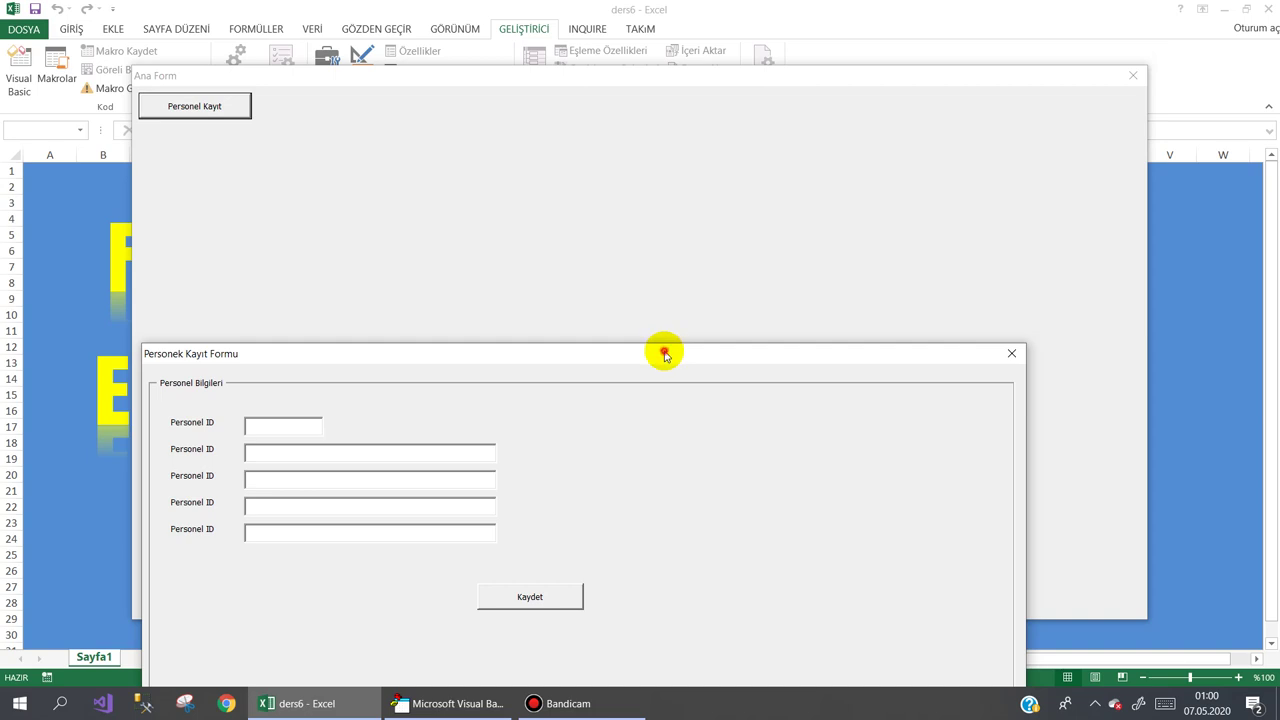
{"action": "left_click_drag", "start_coordinate": [665, 354], "coordinate": [764, 82]}
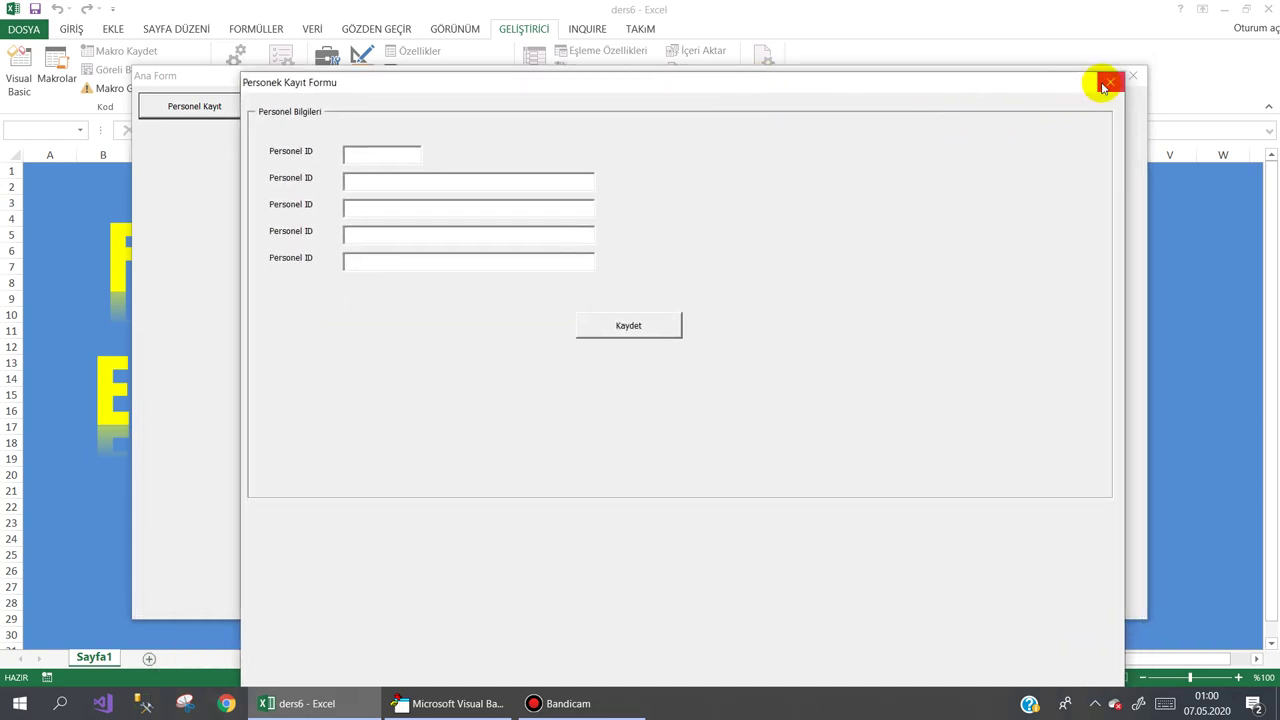
{"action": "mouse_move", "coordinate": [948, 88]}
{"action": "left_mouse_down"}
{"action": "mouse_move", "coordinate": [949, 6]}
{"action": "mouse_move", "coordinate": [983, 134]}
{"action": "left_mouse_up"}
{"action": "left_click", "coordinate": [1094, 106]}
{"action": "left_click", "coordinate": [1137, 77]}
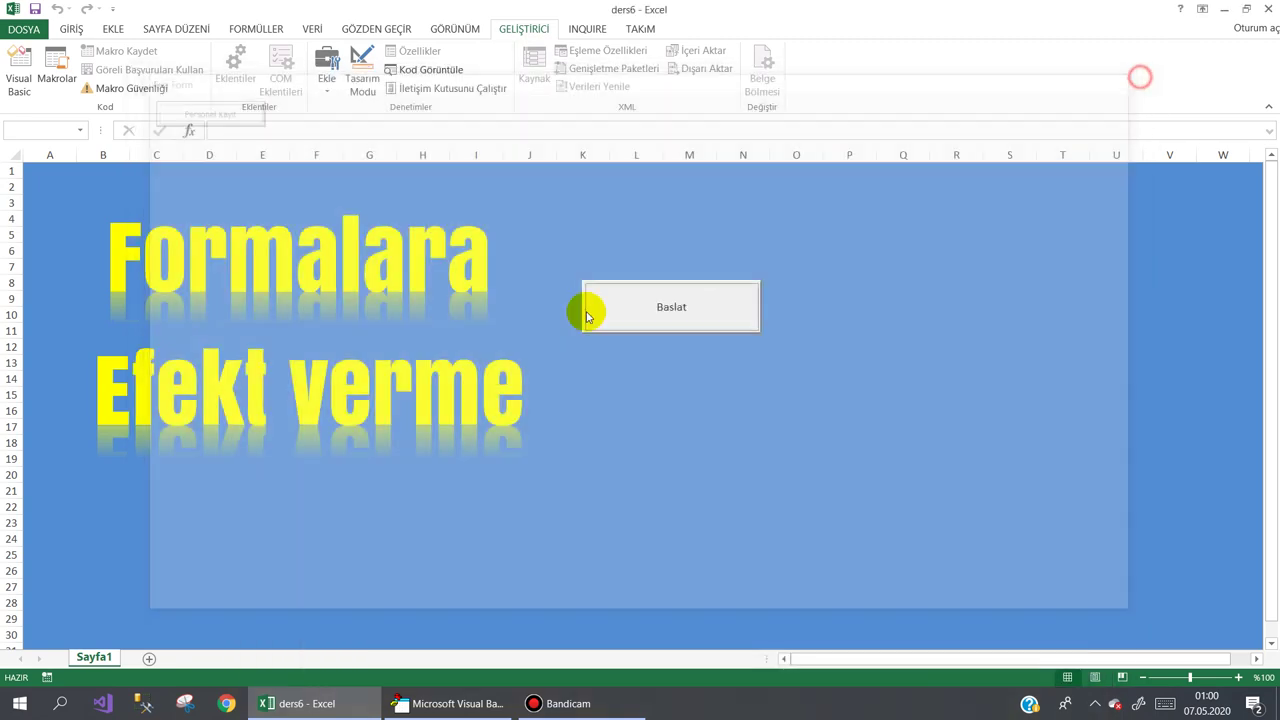
{"action": "left_click", "coordinate": [420, 703]}
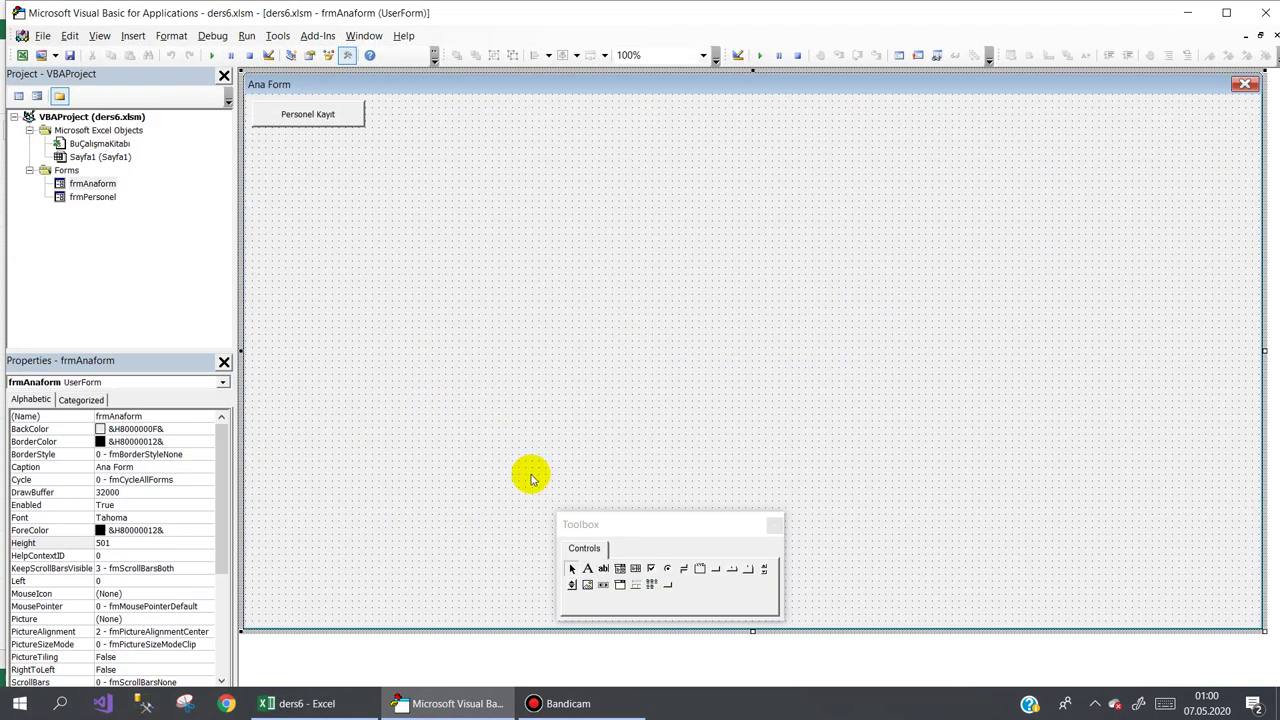
Open frmPersonel's code from its design and scroll to the efekt width and height loops
{"action": "left_click", "coordinate": [99, 198]}
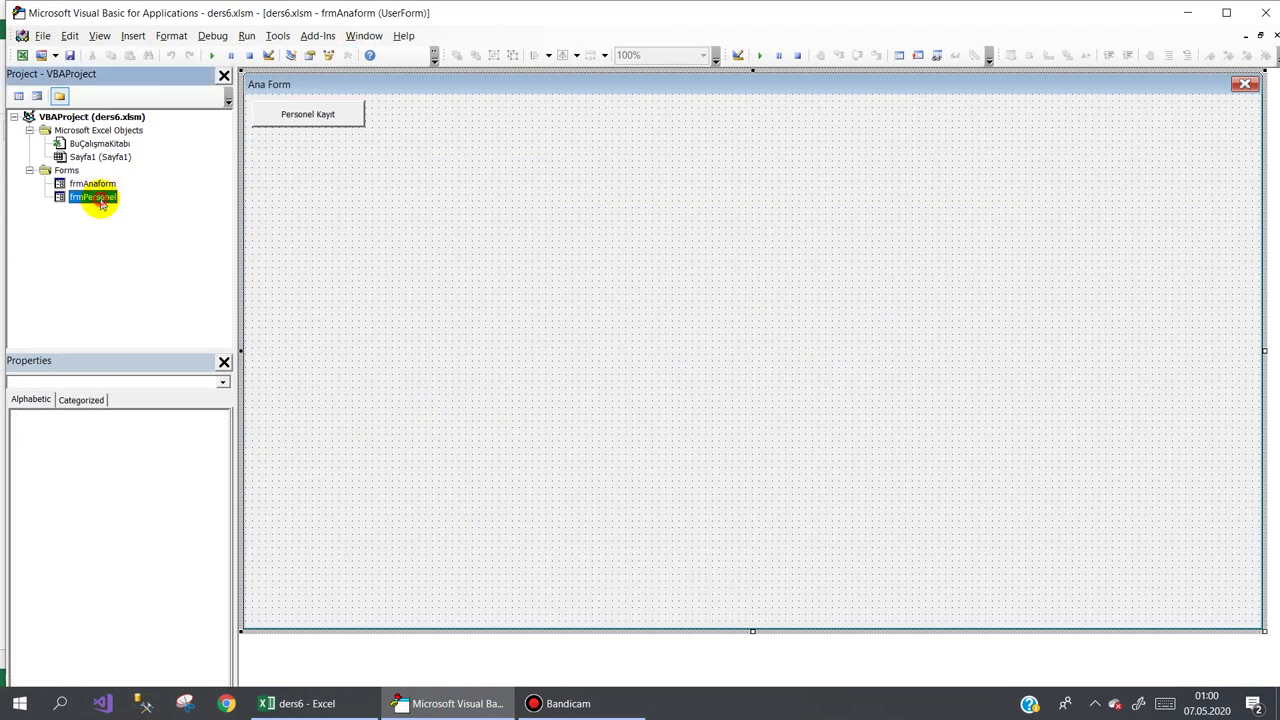
{"action": "double_click", "coordinate": [100, 200]}
{"action": "double_click", "coordinate": [984, 514]}
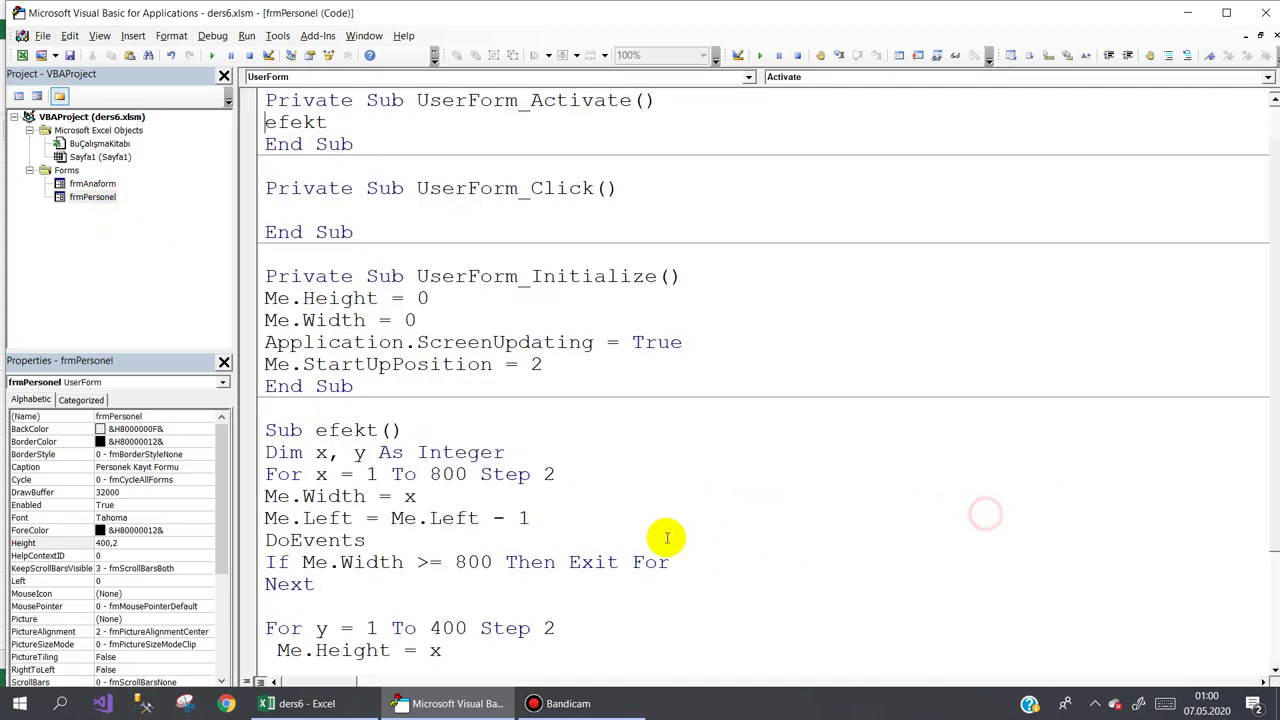
{"action": "scroll", "coordinate": [520, 600], "scroll_direction": "down", "scroll_amount": 2}
{"action": "scroll", "coordinate": [440, 610], "scroll_direction": "down", "scroll_amount": 1}
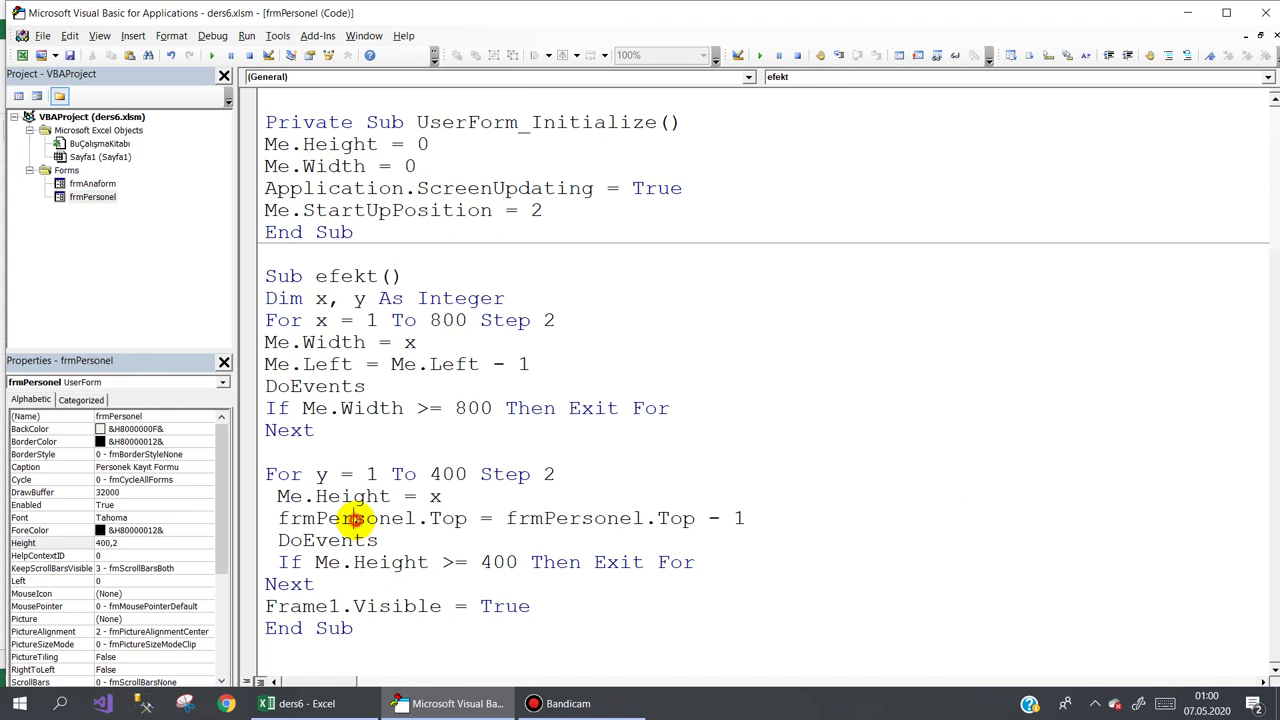
{"action": "double_click", "coordinate": [355, 519]}
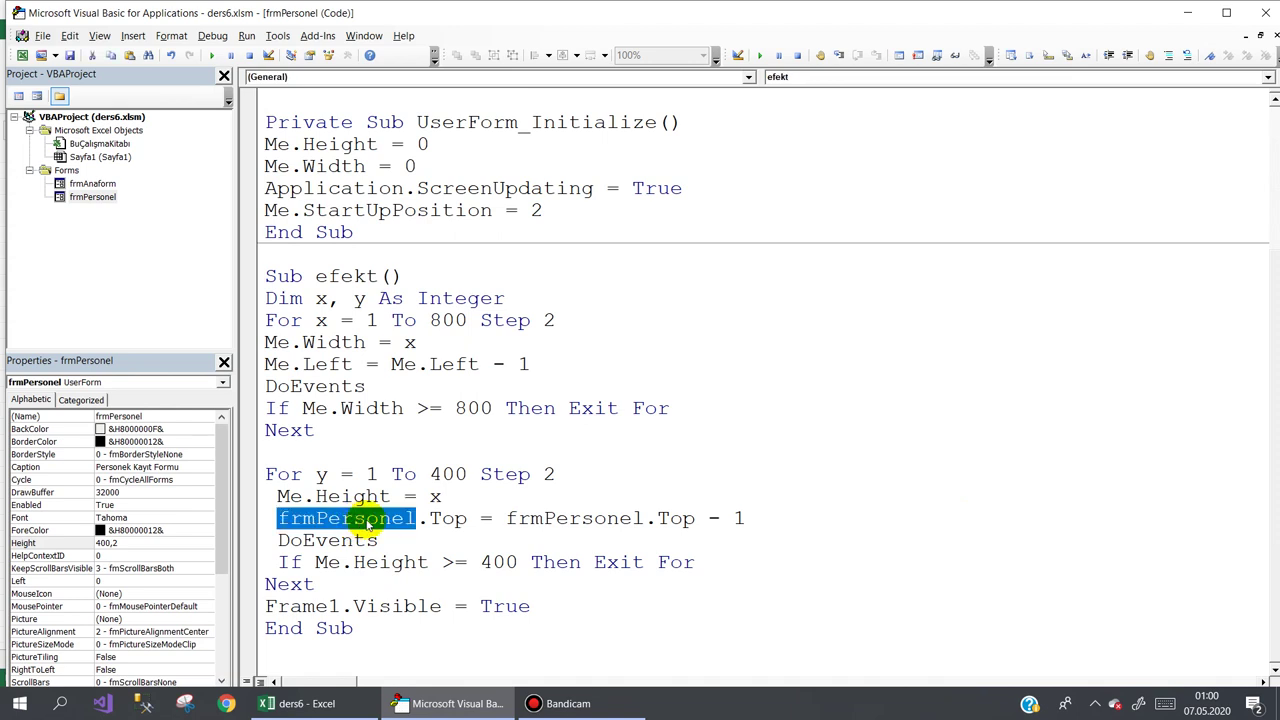
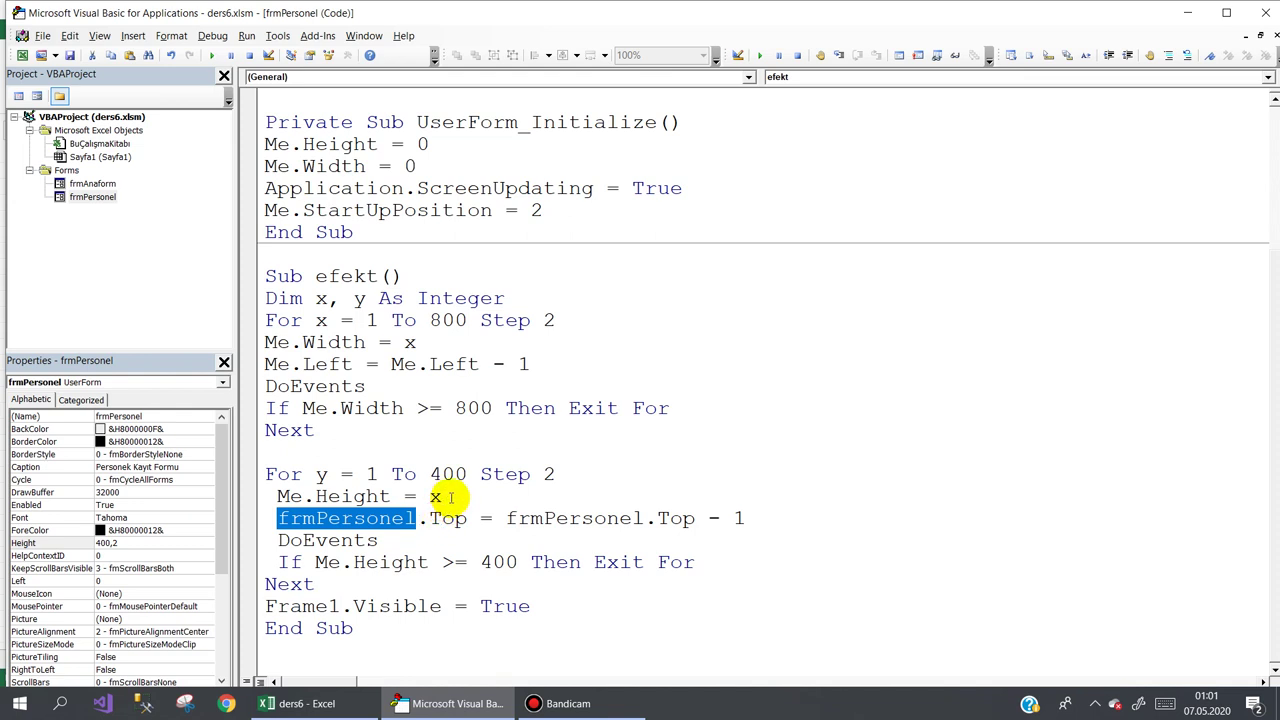
Change the second loop's assignment in efekt to Me.Height = y
{"action": "double_click", "coordinate": [436, 497]}
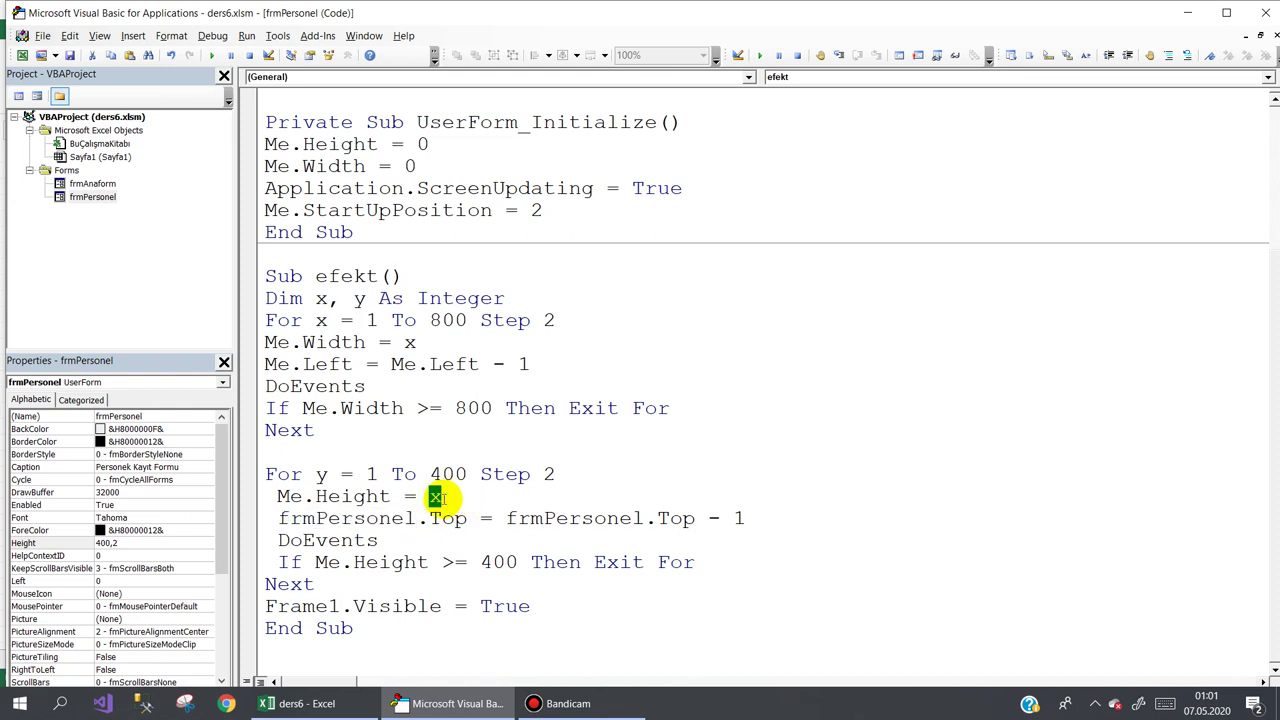
{"action": "type", "text": "y"}
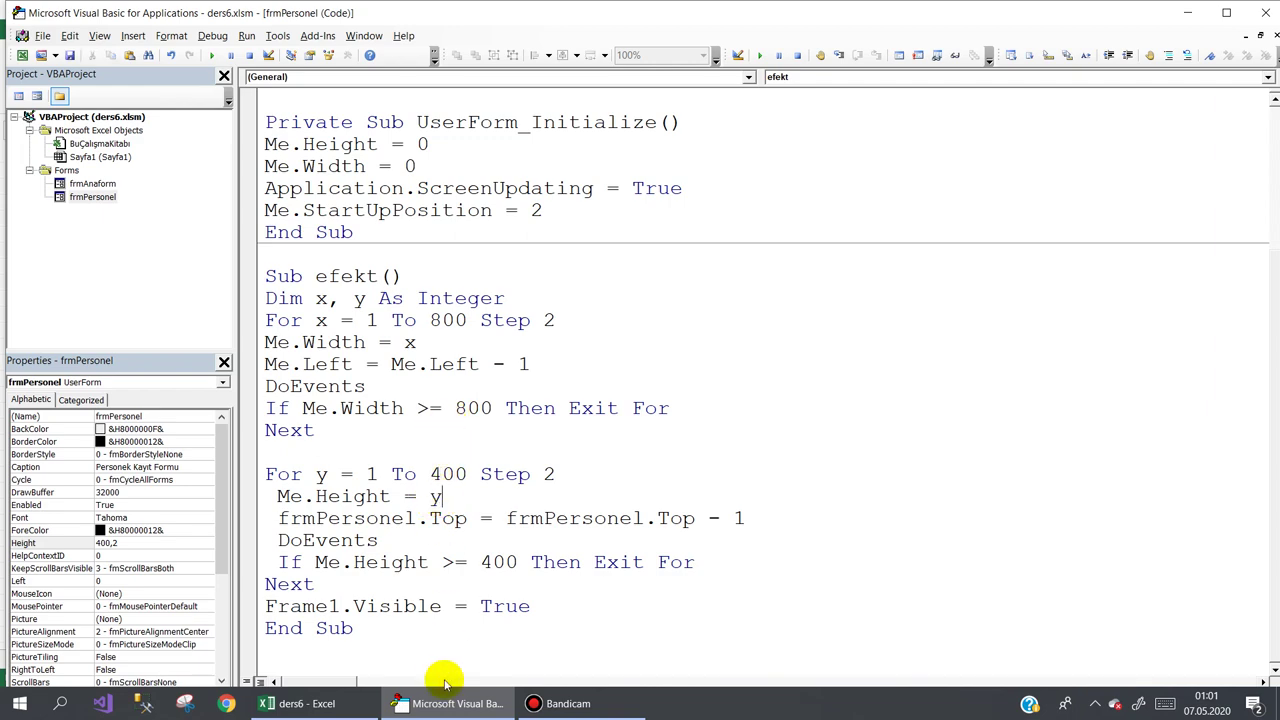
From Ana Form, open and close the Personel Kayıt form three times to watch it grow, then close Ana Form
{"action": "left_click", "coordinate": [300, 703]}
{"action": "left_click", "coordinate": [640, 313]}
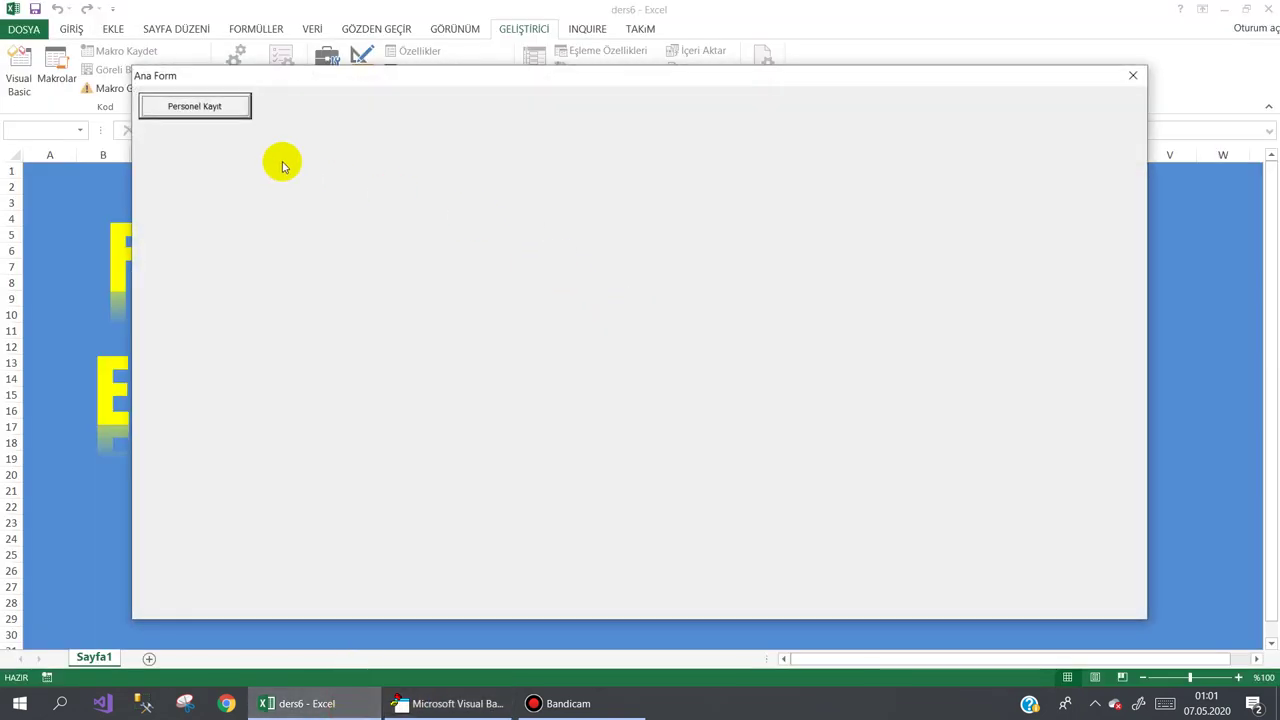
{"action": "left_click", "coordinate": [226, 112]}
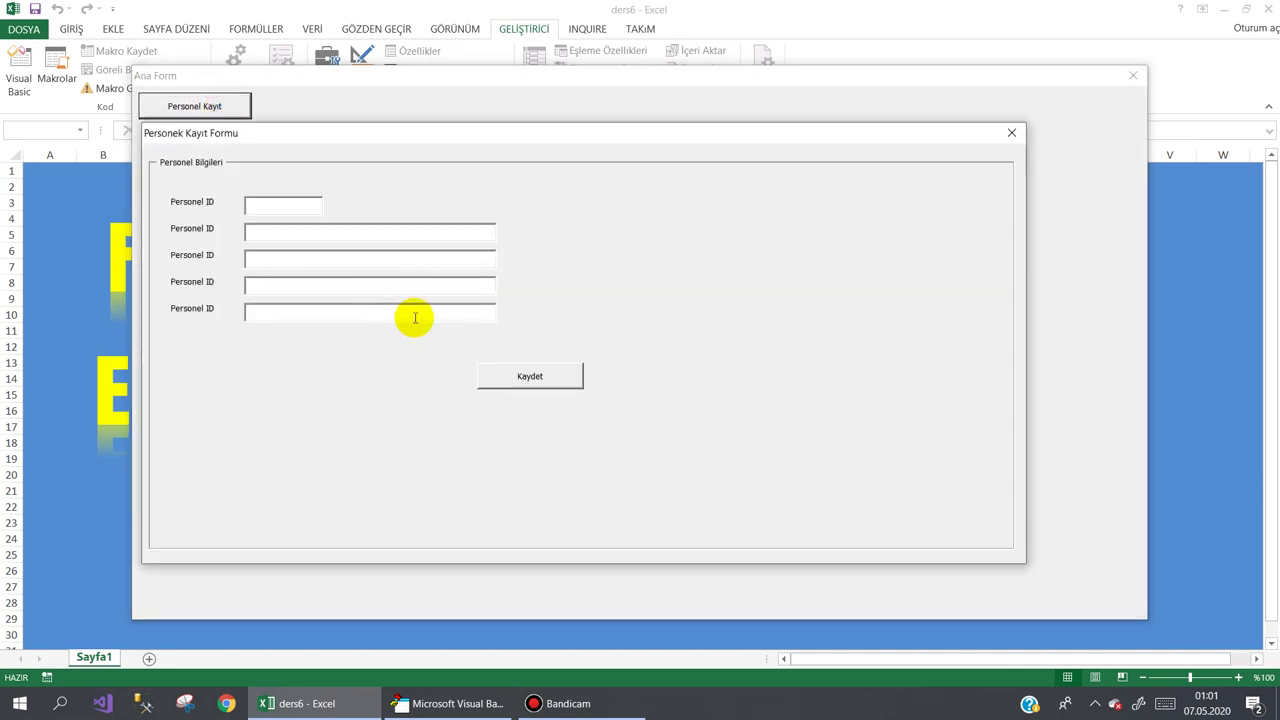
{"action": "left_click", "coordinate": [1013, 134]}
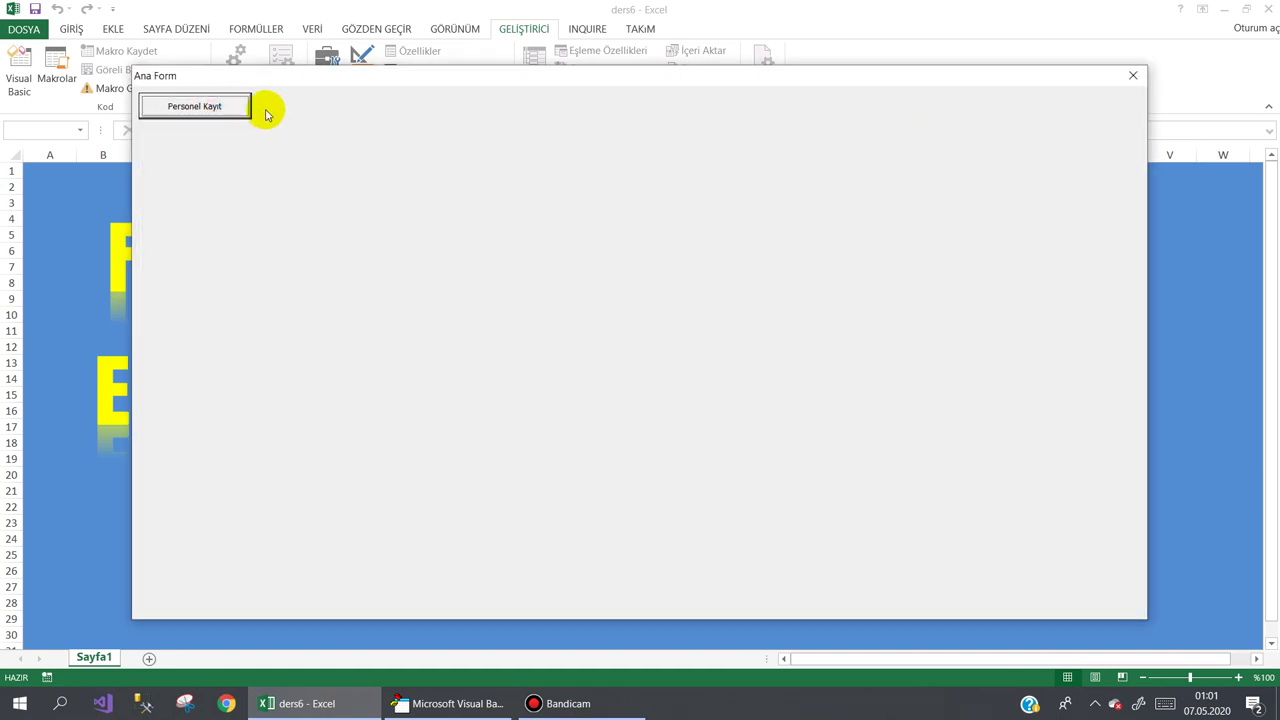
{"action": "left_click", "coordinate": [214, 108]}
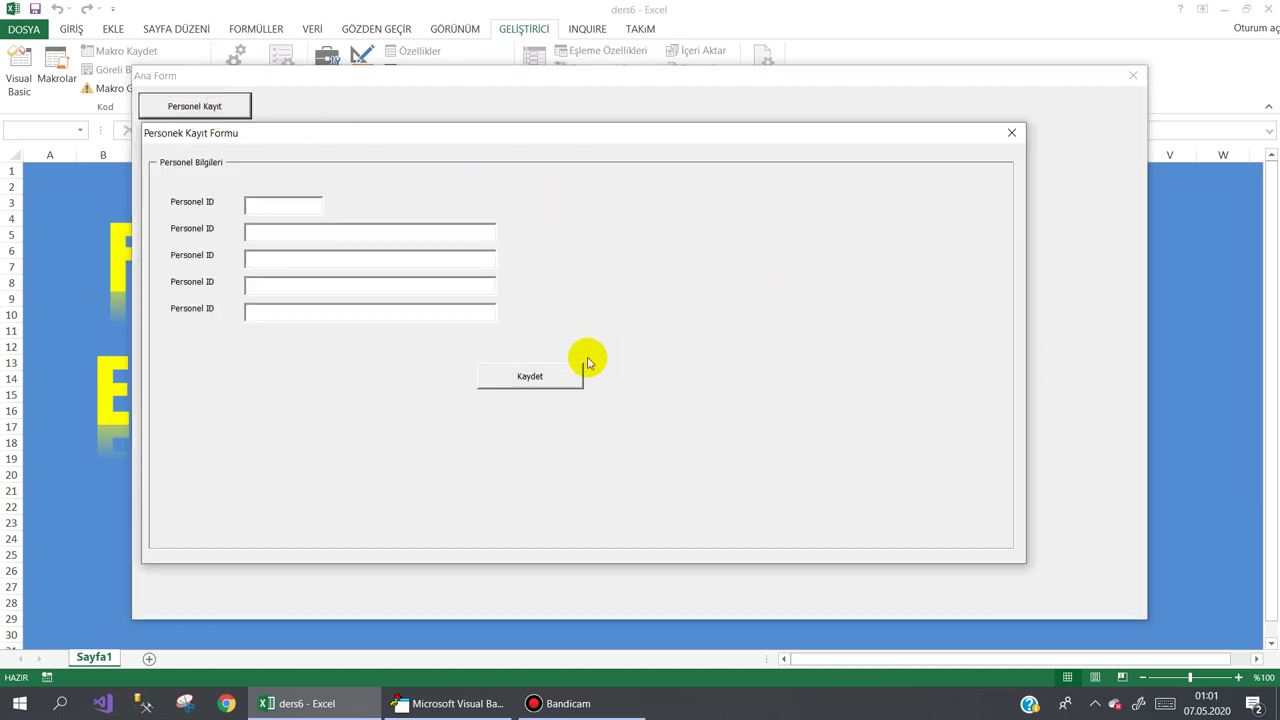
{"action": "left_click", "coordinate": [1011, 136]}
{"action": "left_click", "coordinate": [207, 108]}
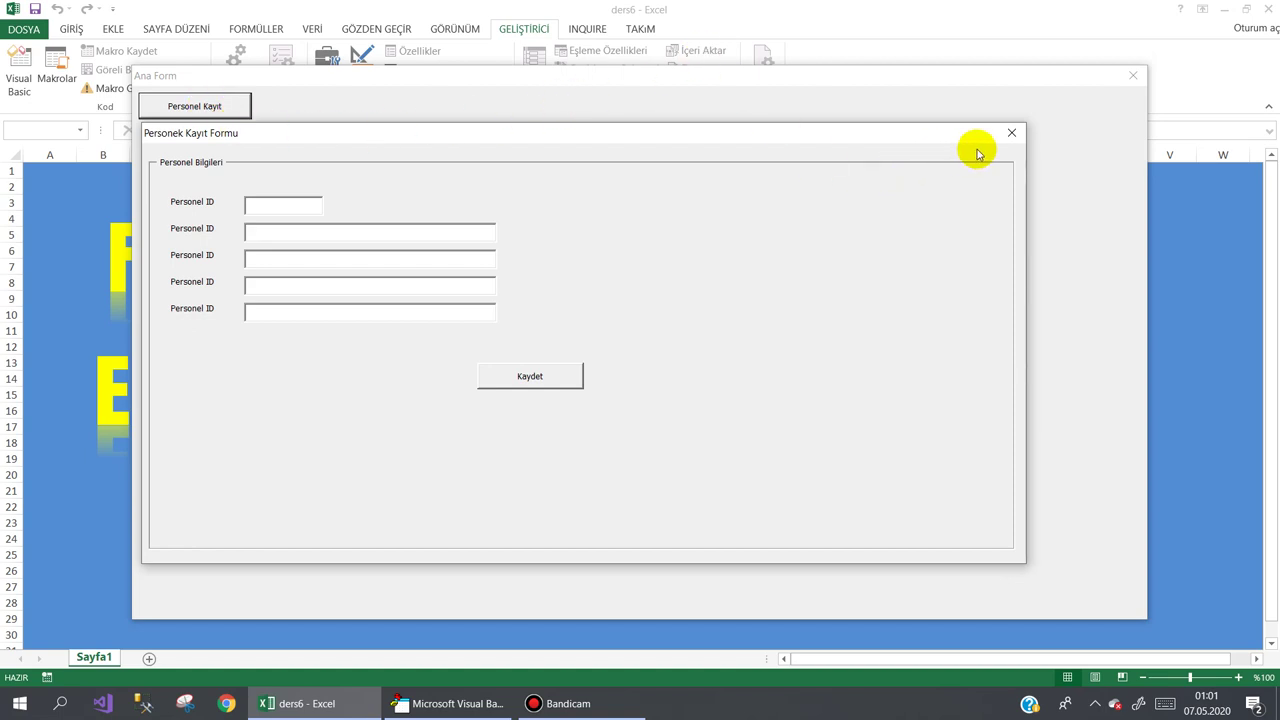
{"action": "left_click", "coordinate": [1012, 134]}
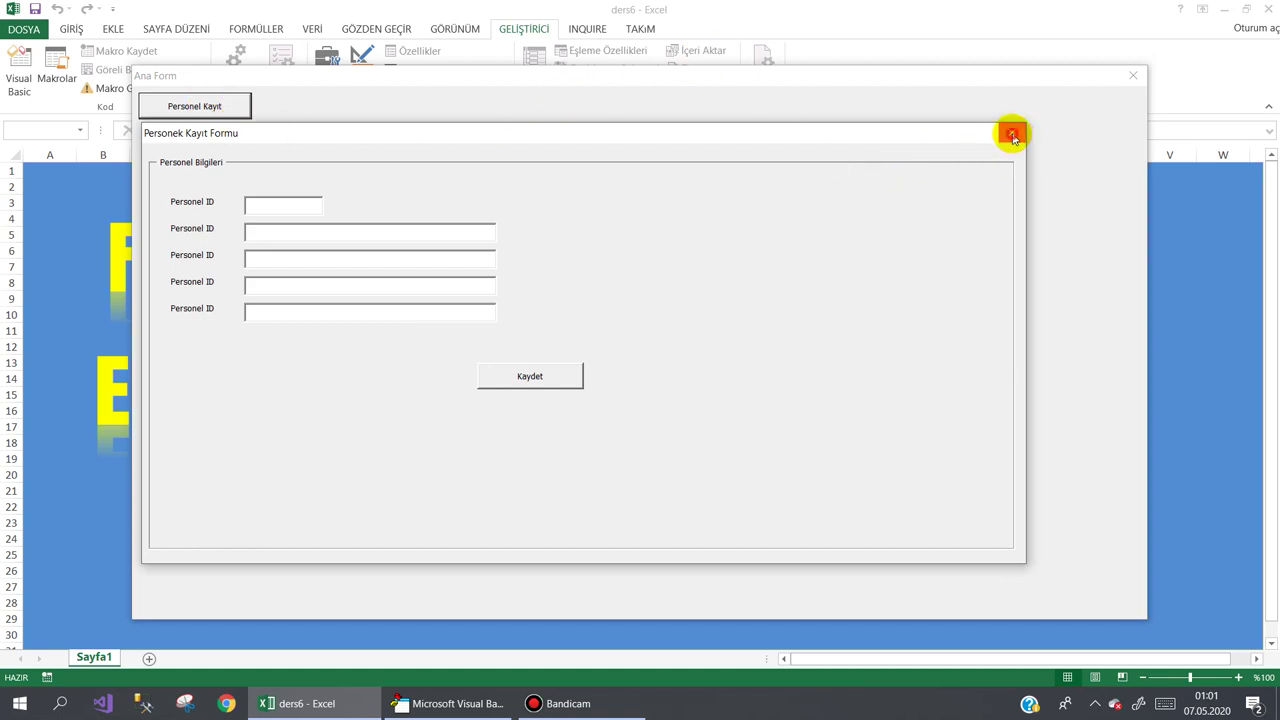
{"action": "left_click", "coordinate": [1131, 76]}
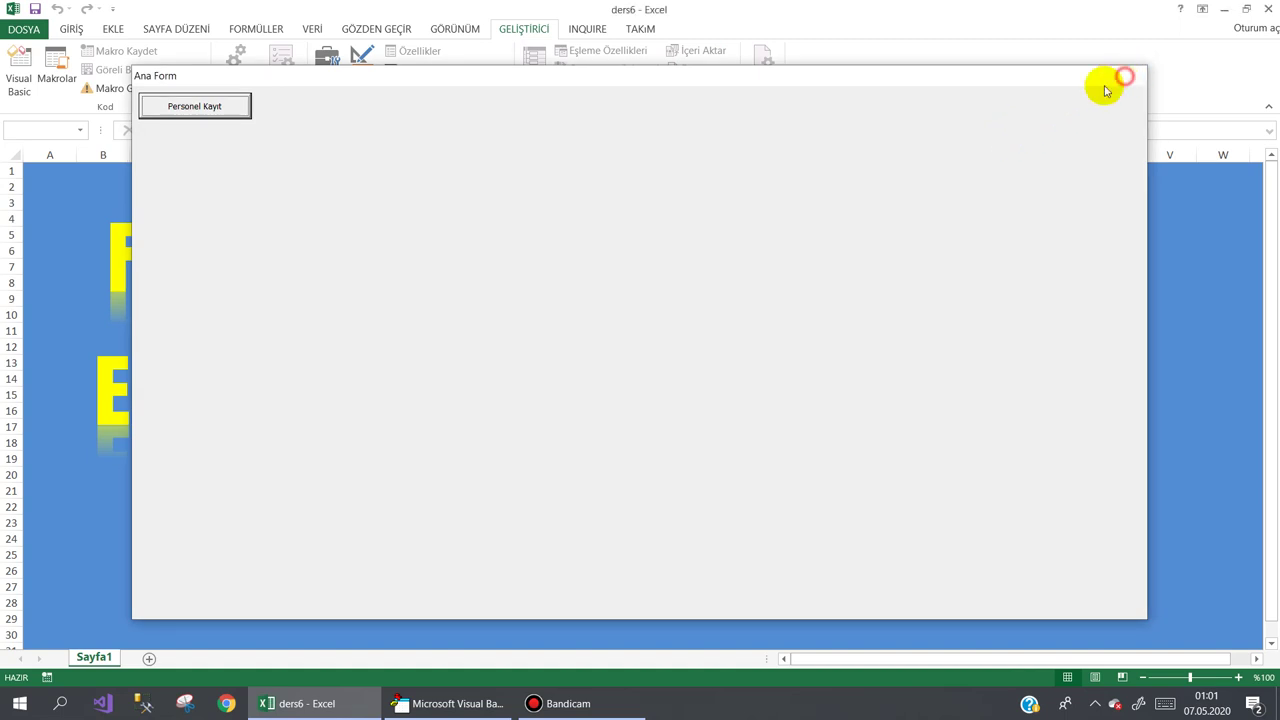
In frmPersonel's code, rename efekt to efekt1 in the Activate call and the Sub line
{"action": "left_click", "coordinate": [458, 703]}
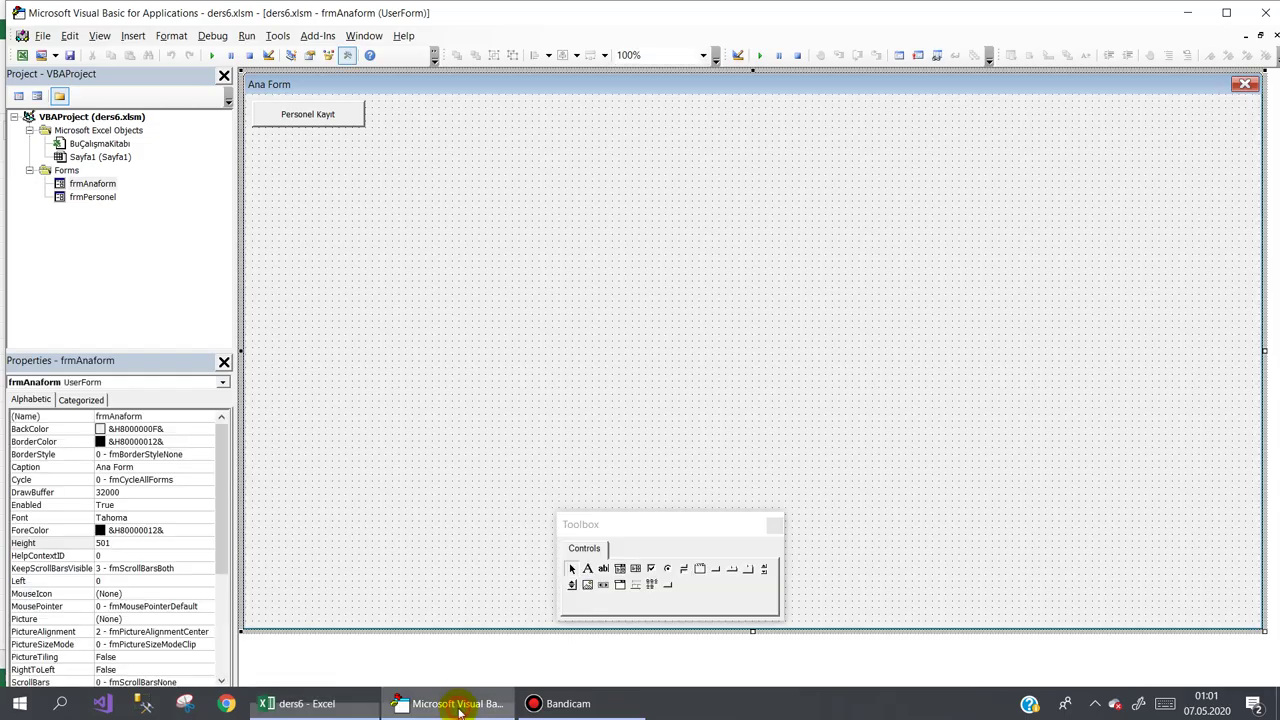
{"action": "double_click", "coordinate": [92, 197]}
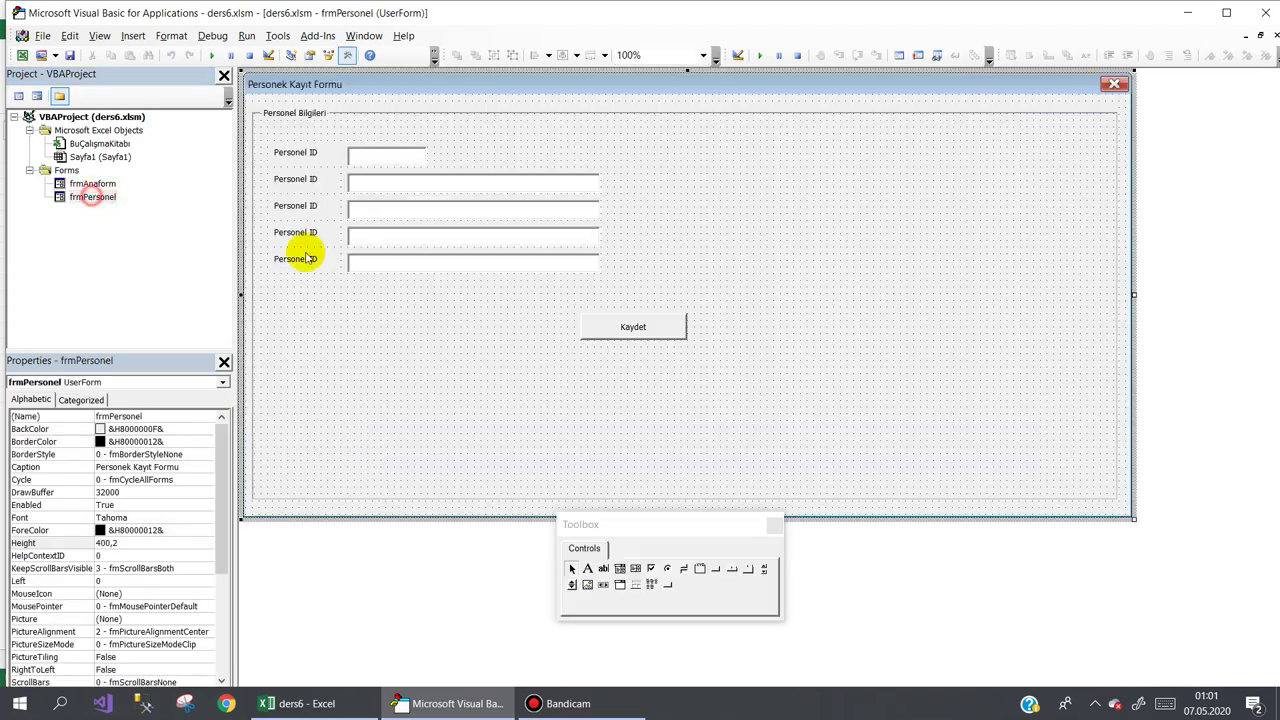
{"action": "double_click", "coordinate": [1127, 313]}
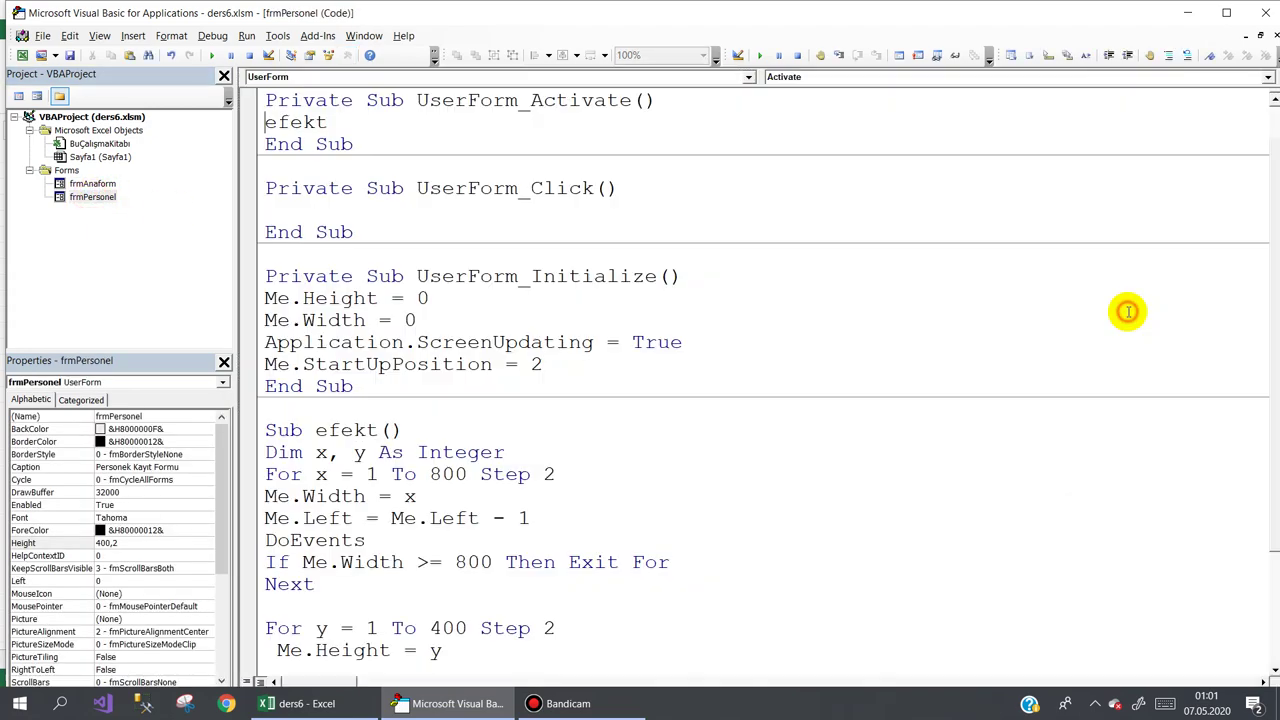
{"action": "left_click", "coordinate": [344, 122]}
{"action": "type", "text": "1"}
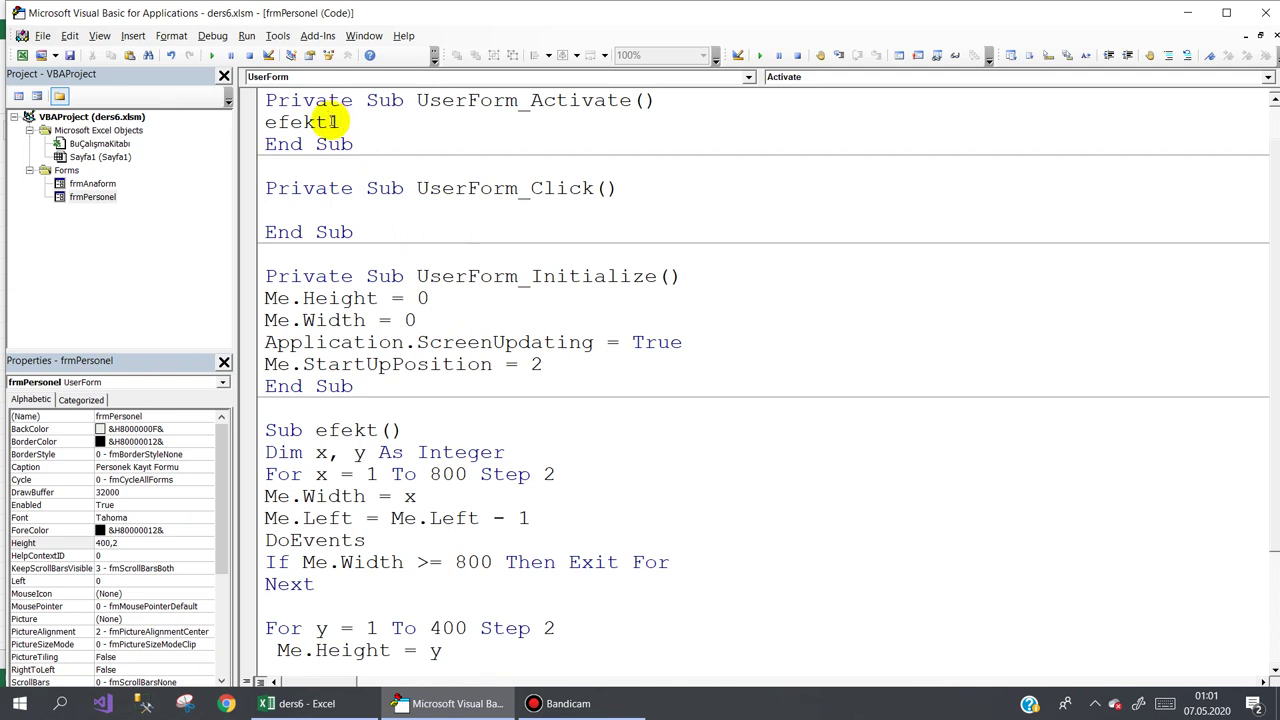
{"action": "left_click_drag", "start_coordinate": [332, 121], "coordinate": [359, 122]}
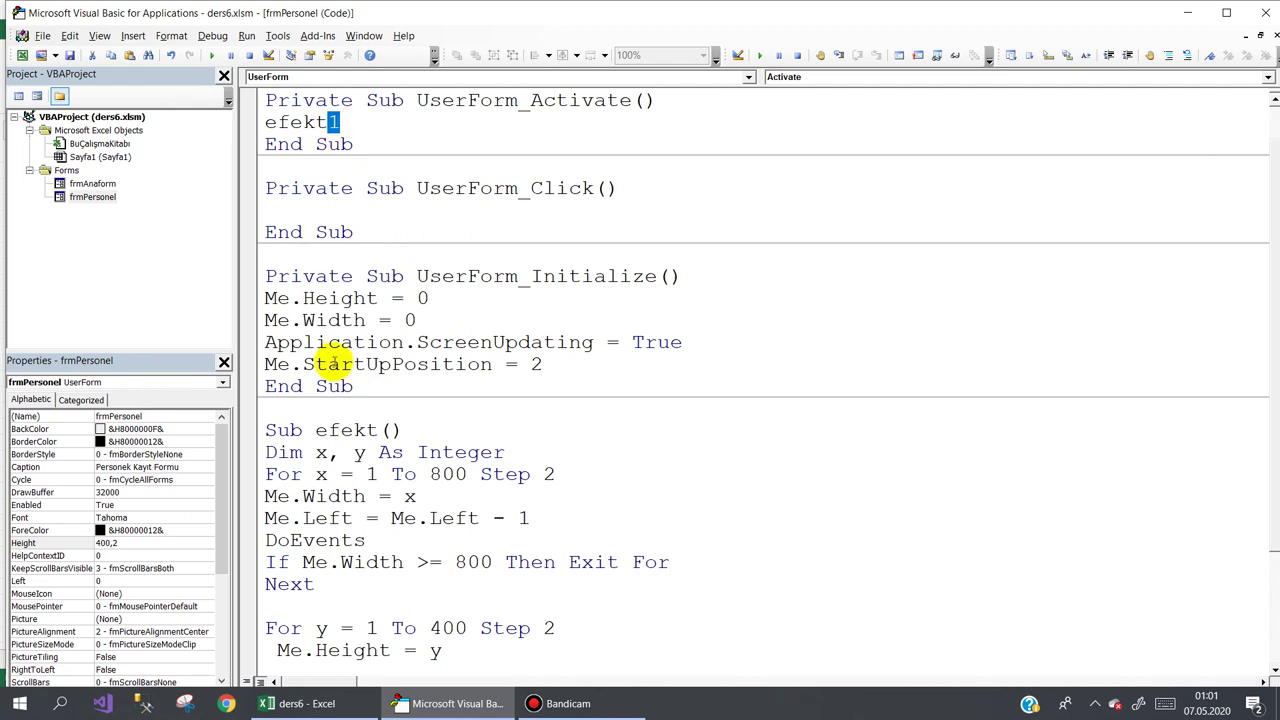
{"action": "left_click", "coordinate": [381, 430]}
{"action": "type", "text": "1"}
Copy the efekt1 procedure below itself and rename the copy efekt2
{"action": "scroll", "coordinate": [531, 458], "scroll_direction": "down", "scroll_amount": 2}
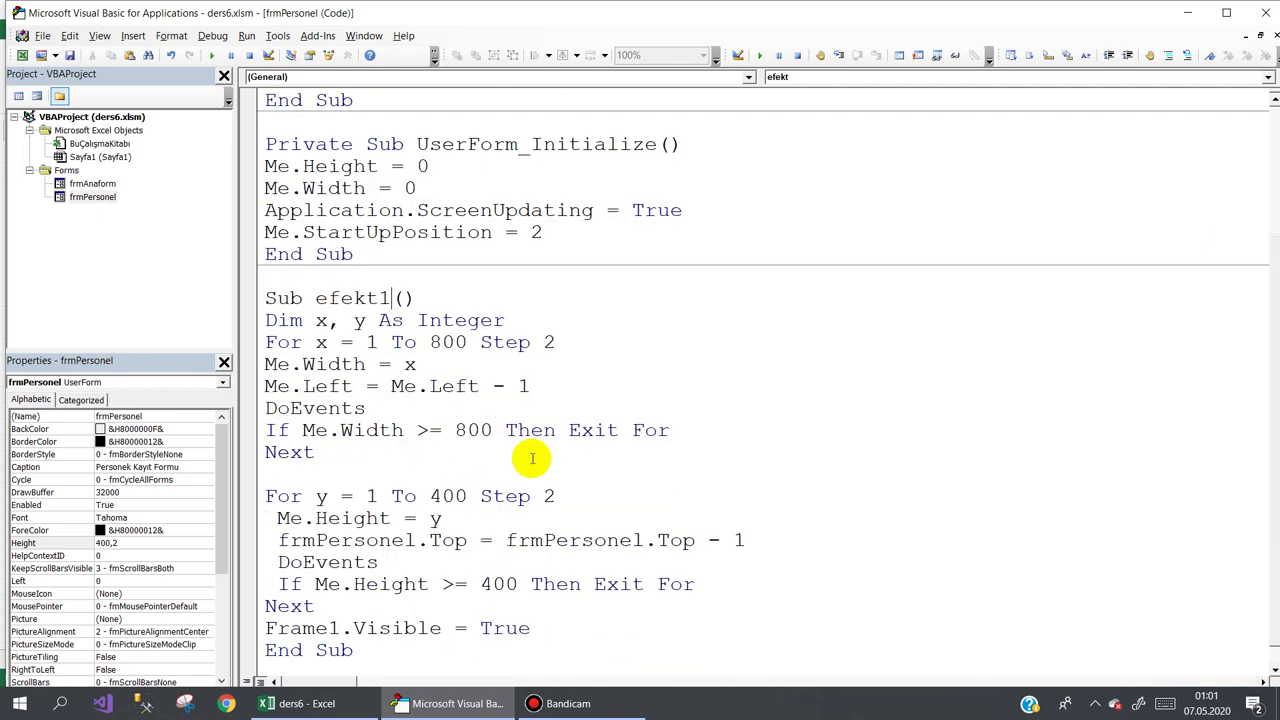
{"action": "scroll", "coordinate": [531, 537], "scroll_direction": "down", "scroll_amount": 1}
{"action": "left_click", "coordinate": [262, 277]}
{"action": "left_click_drag", "start_coordinate": [264, 298], "coordinate": [330, 630]}
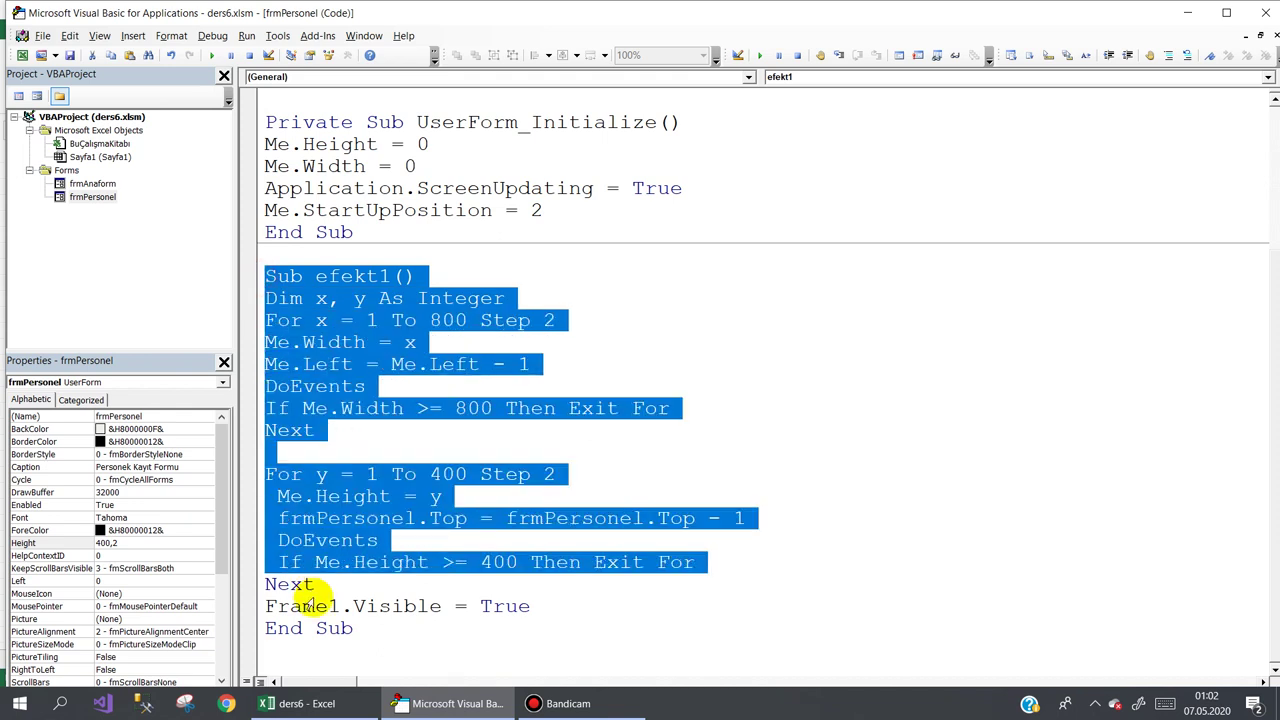
{"action": "key", "text": "ctrl+c"}
{"action": "left_click", "coordinate": [336, 662]}
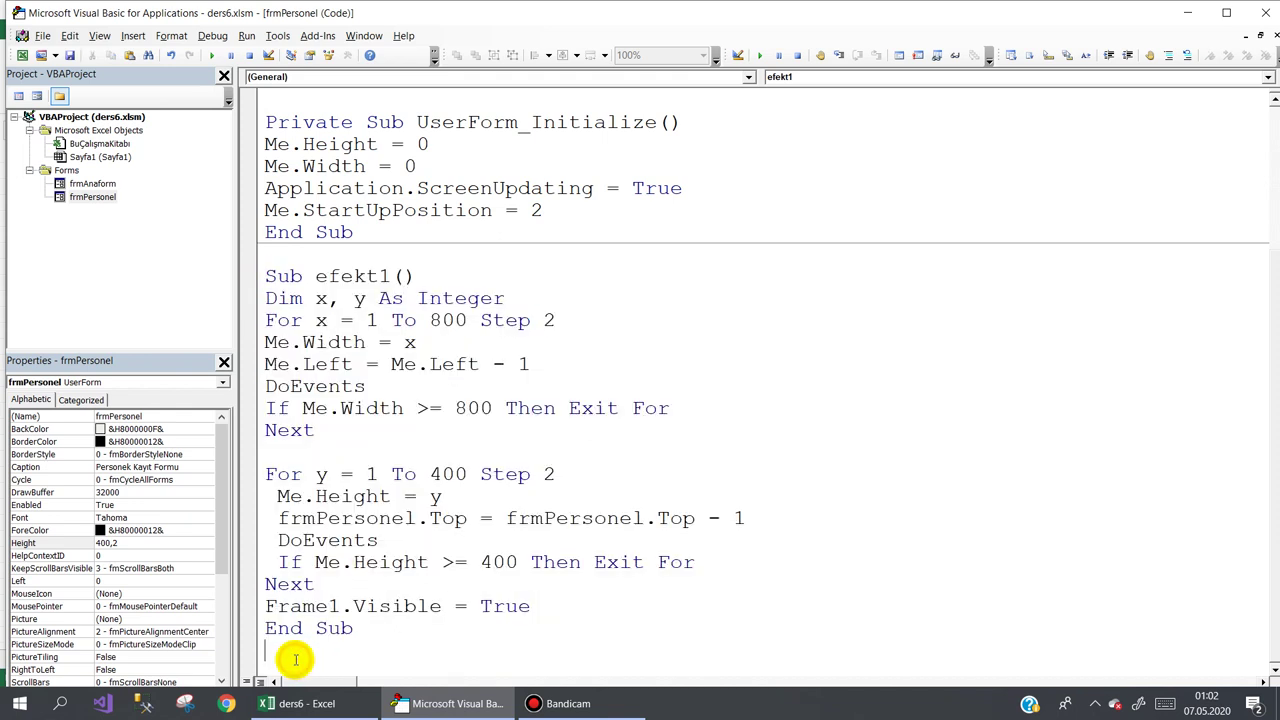
{"action": "key", "text": "ctrl+v"}
{"action": "left_click", "coordinate": [389, 277]}
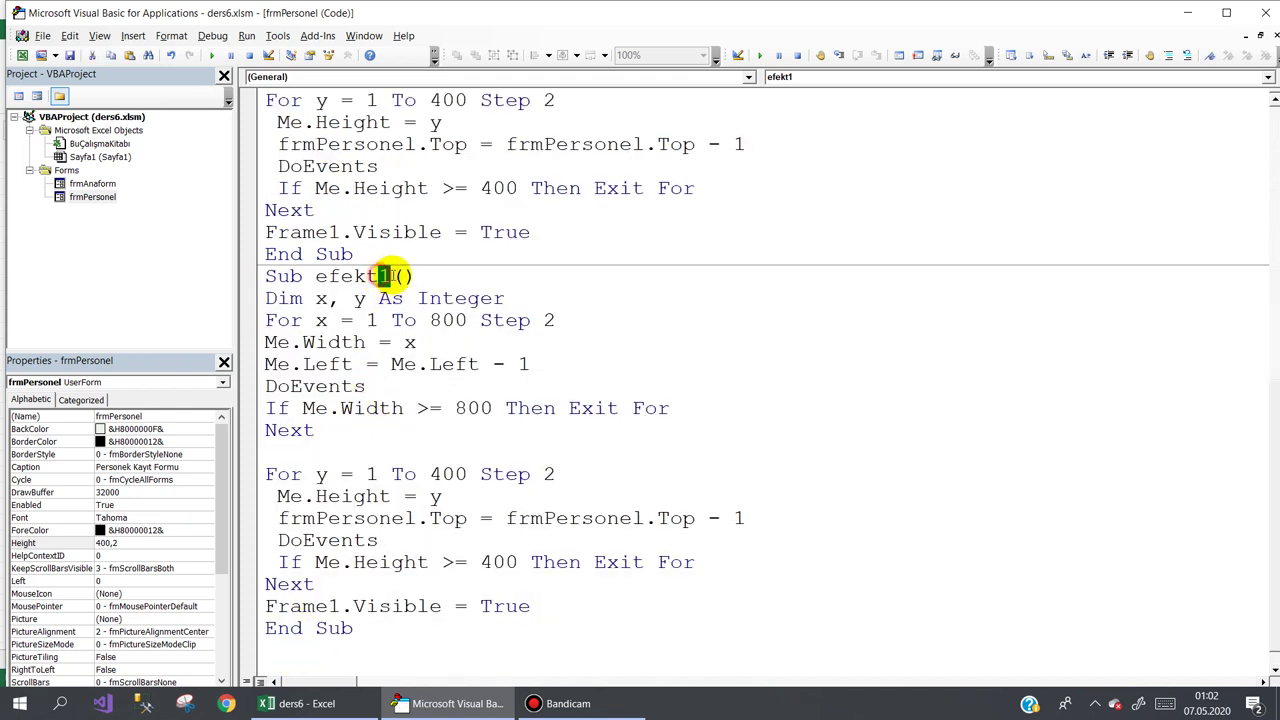
{"action": "key", "text": "BackSpace"}
{"action": "type", "text": "2"}
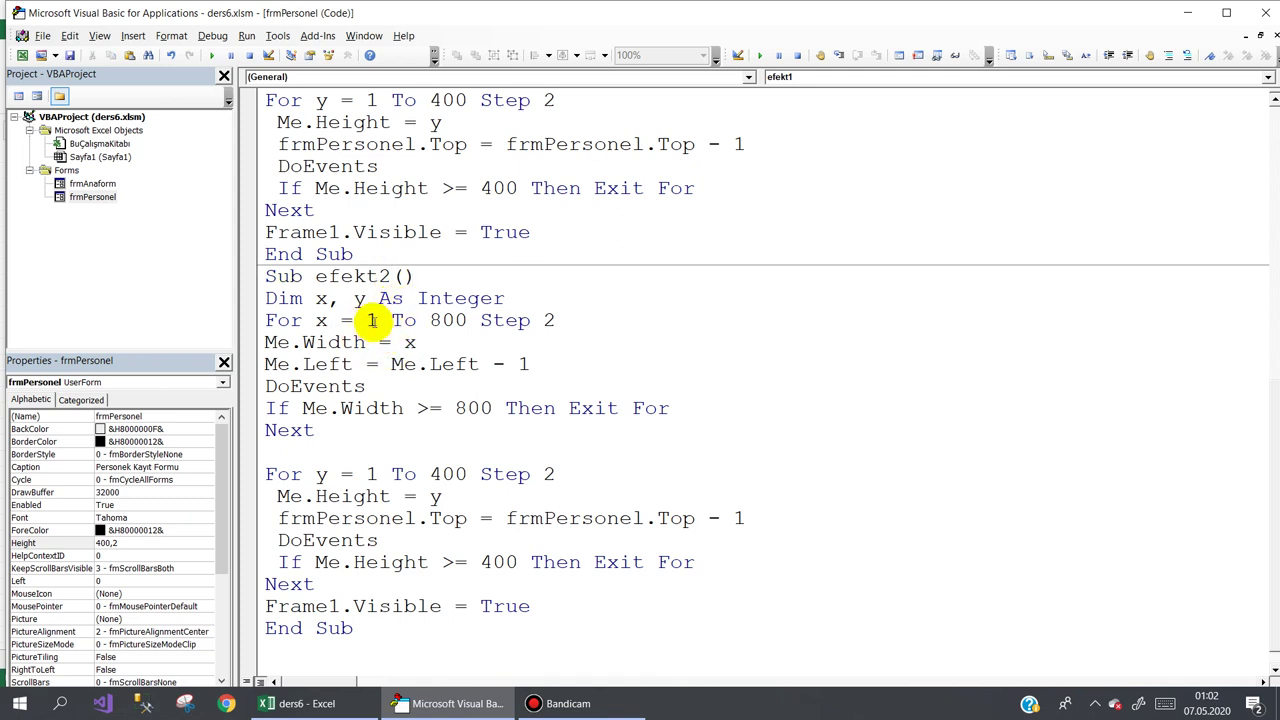
In efekt2, make the width loop count down from 800, add to Left, and exit at <= 2
{"action": "double_click", "coordinate": [372, 321]}
{"action": "type", "text": "800"}
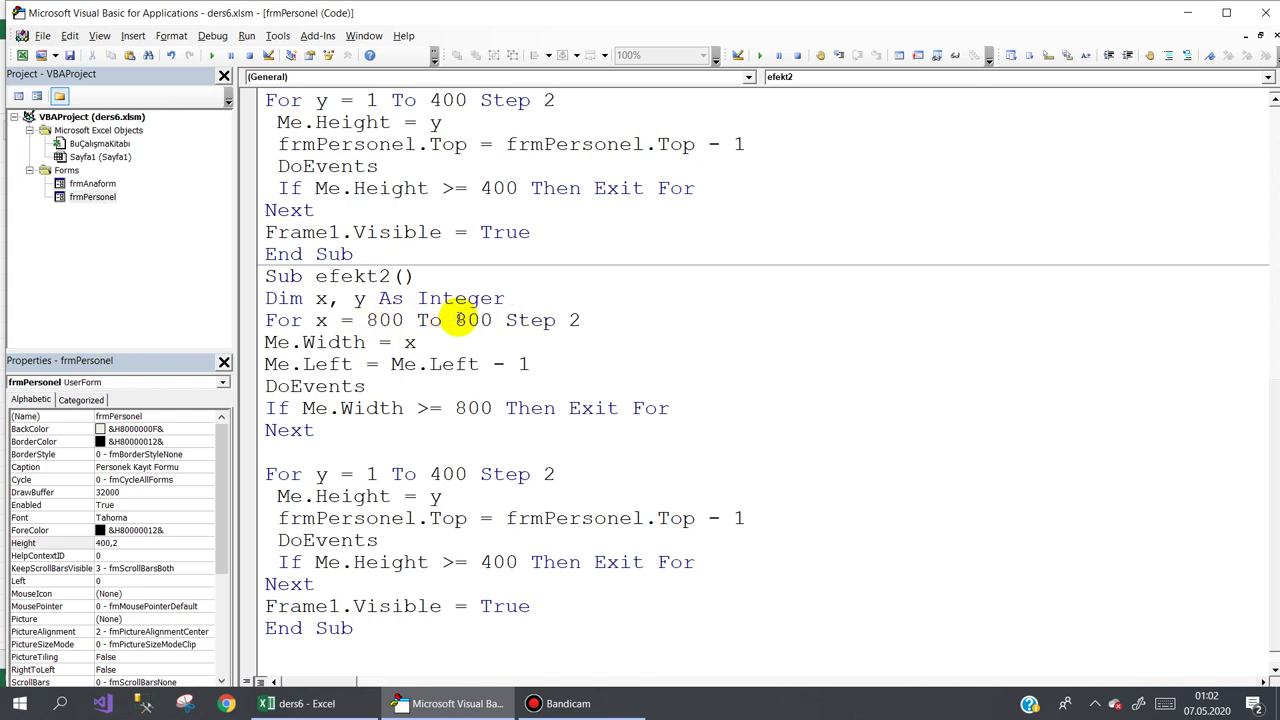
{"action": "left_click", "coordinate": [453, 320]}
{"action": "double_click", "coordinate": [473, 320]}
{"action": "type", "text": "1"}
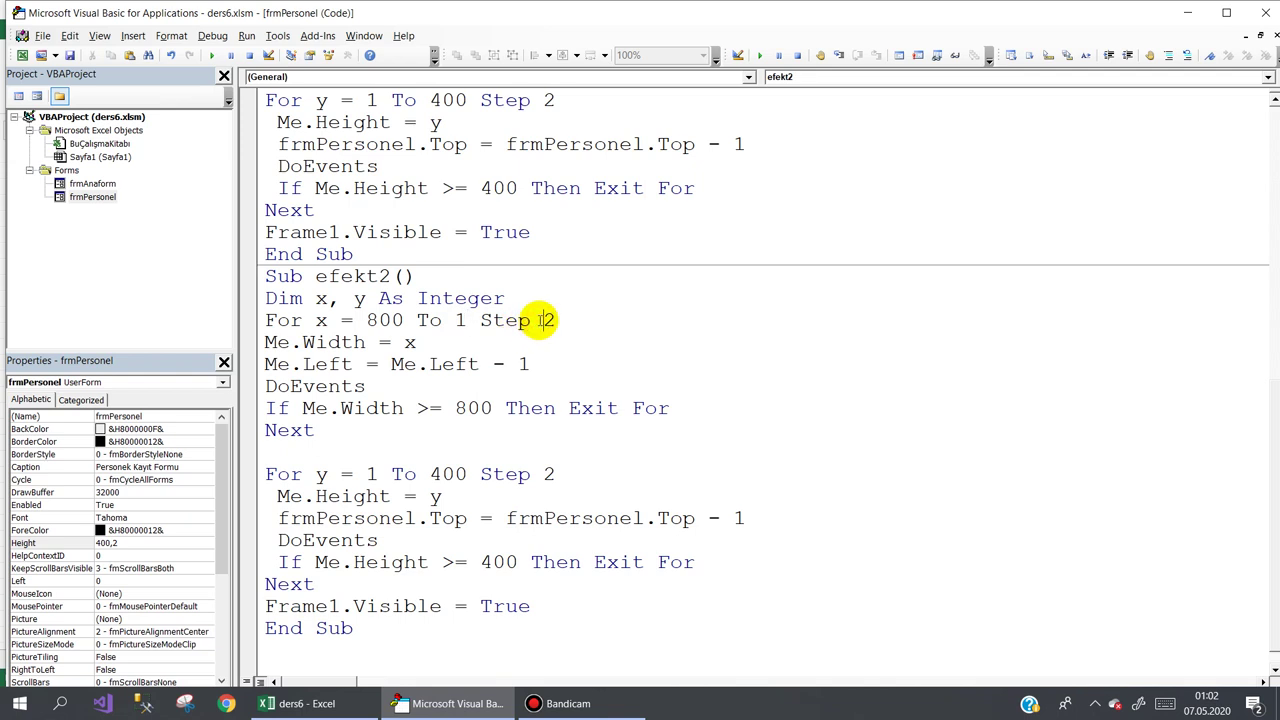
{"action": "type", "text": "-"}
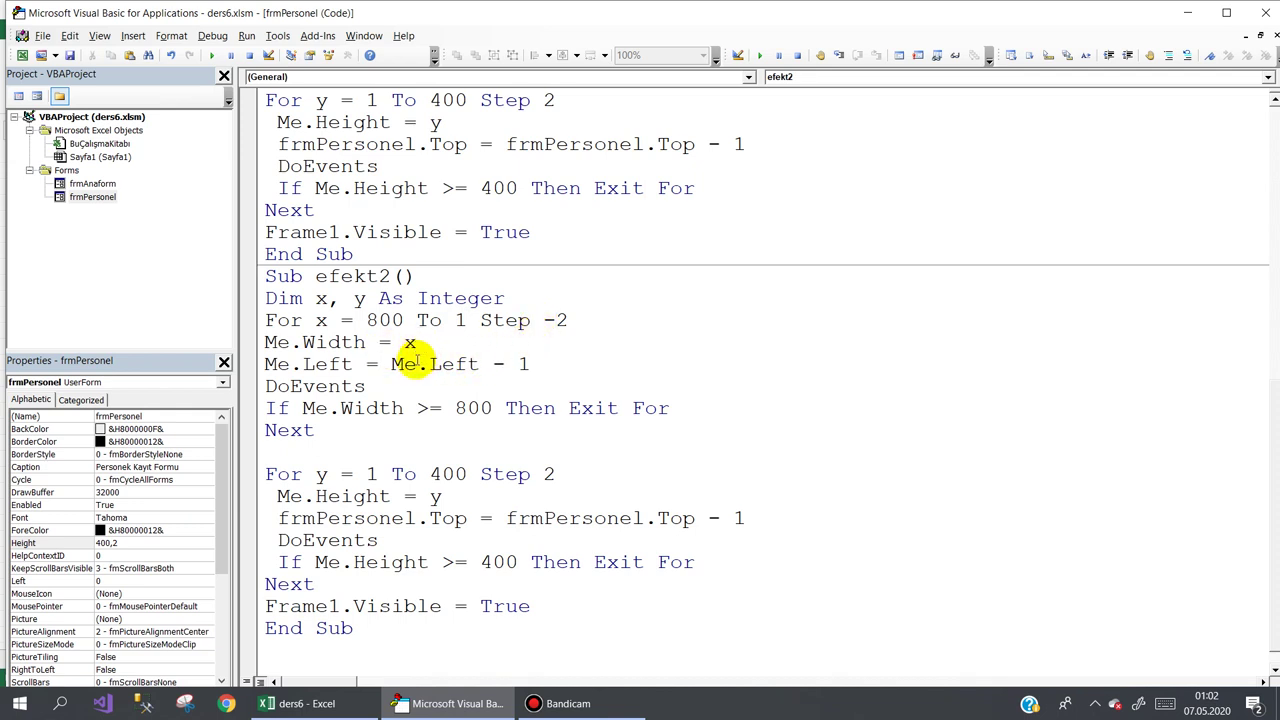
{"action": "double_click", "coordinate": [497, 364]}
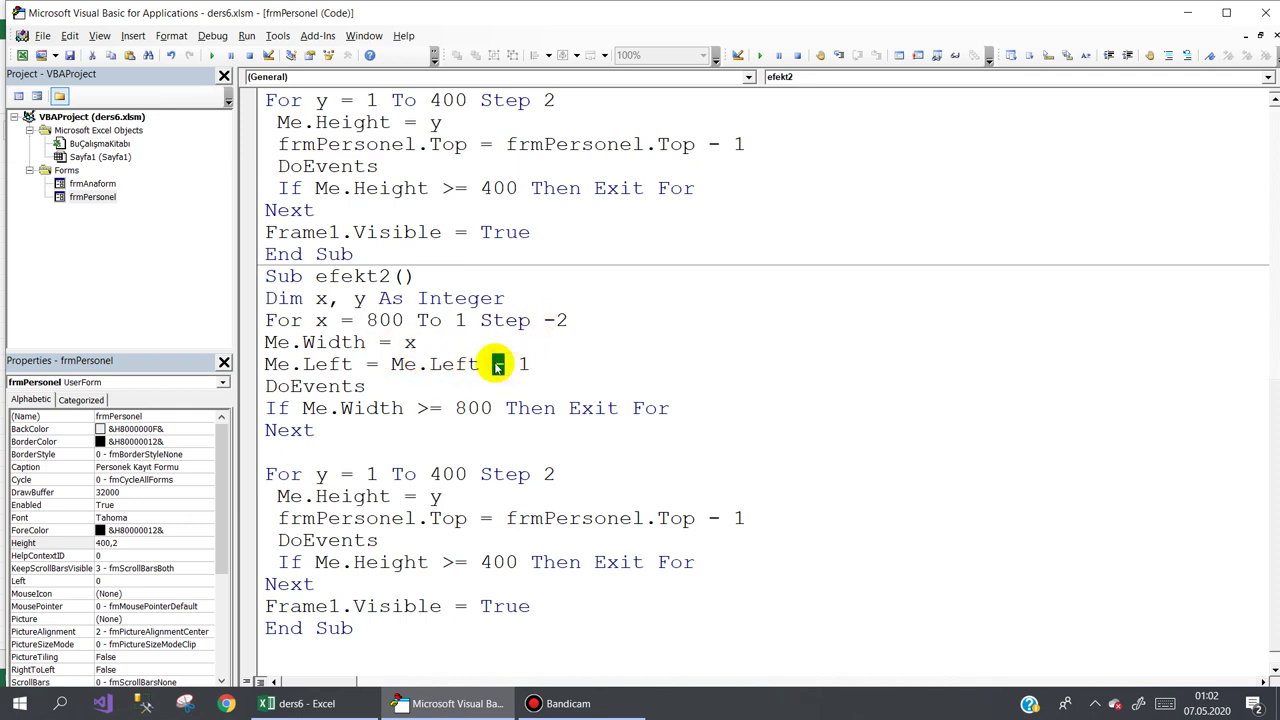
{"action": "type", "text": "+"}
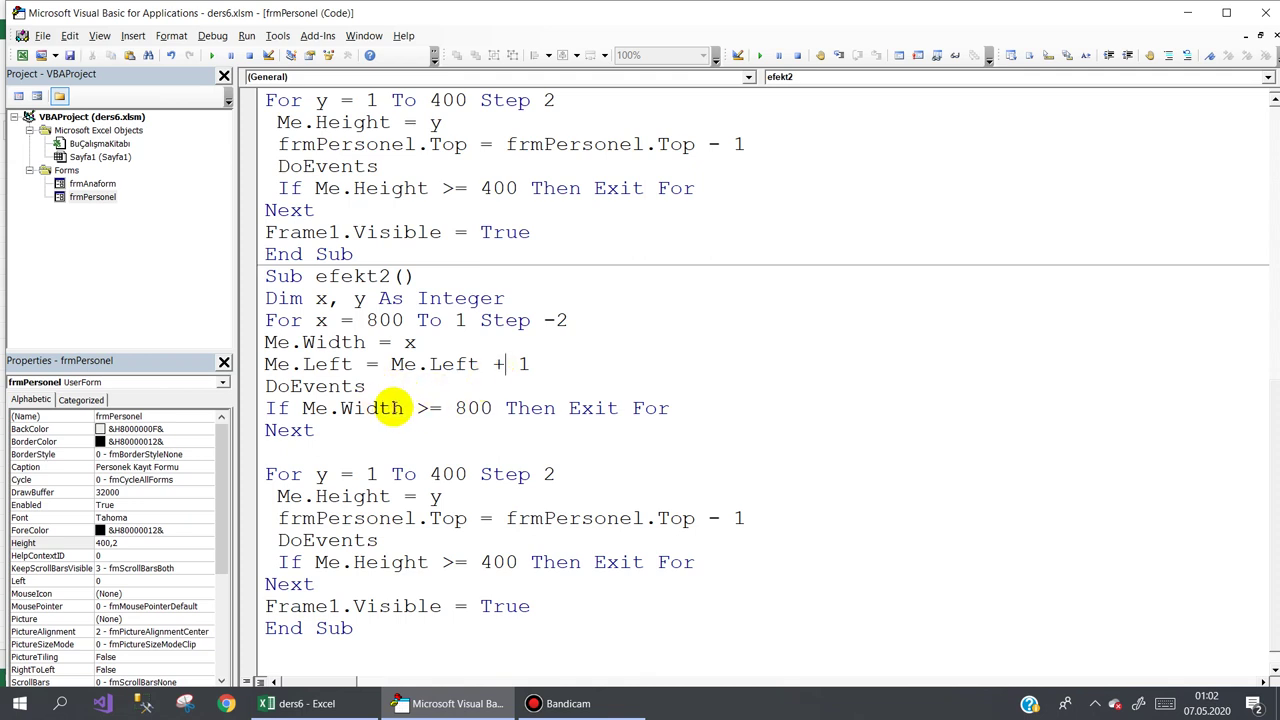
{"action": "double_click", "coordinate": [419, 408]}
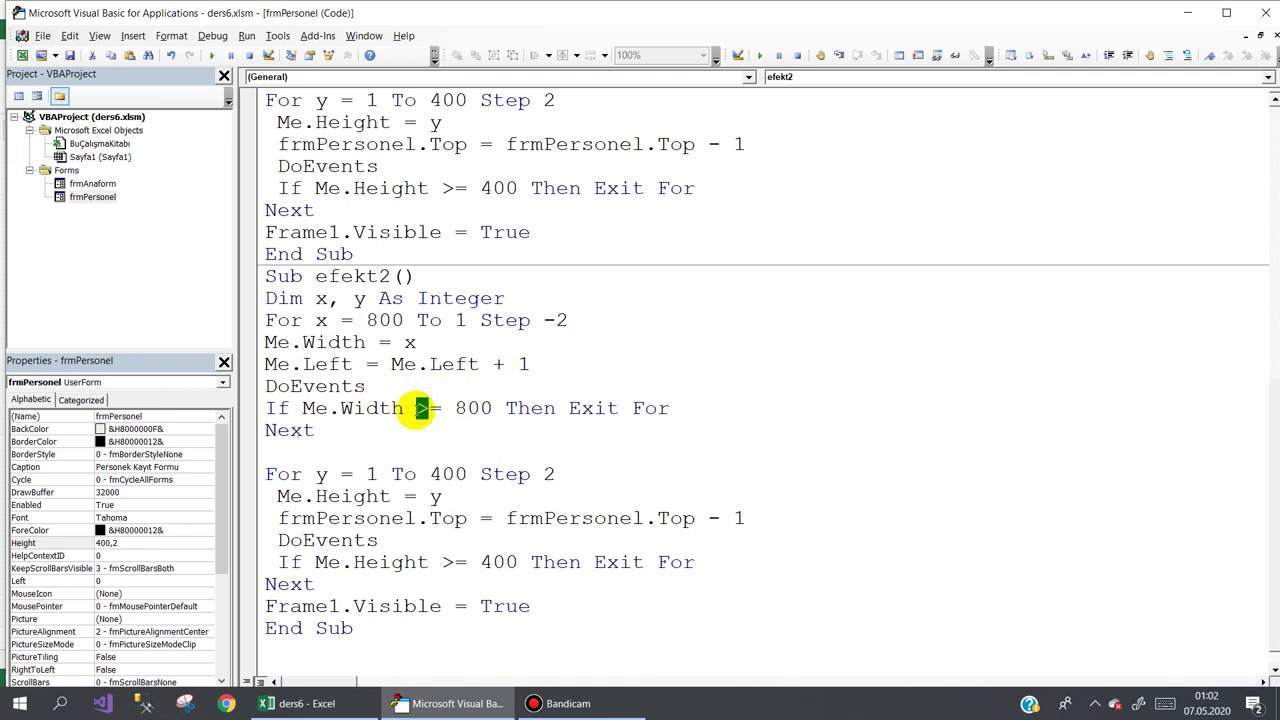
{"action": "type", "text": "<"}
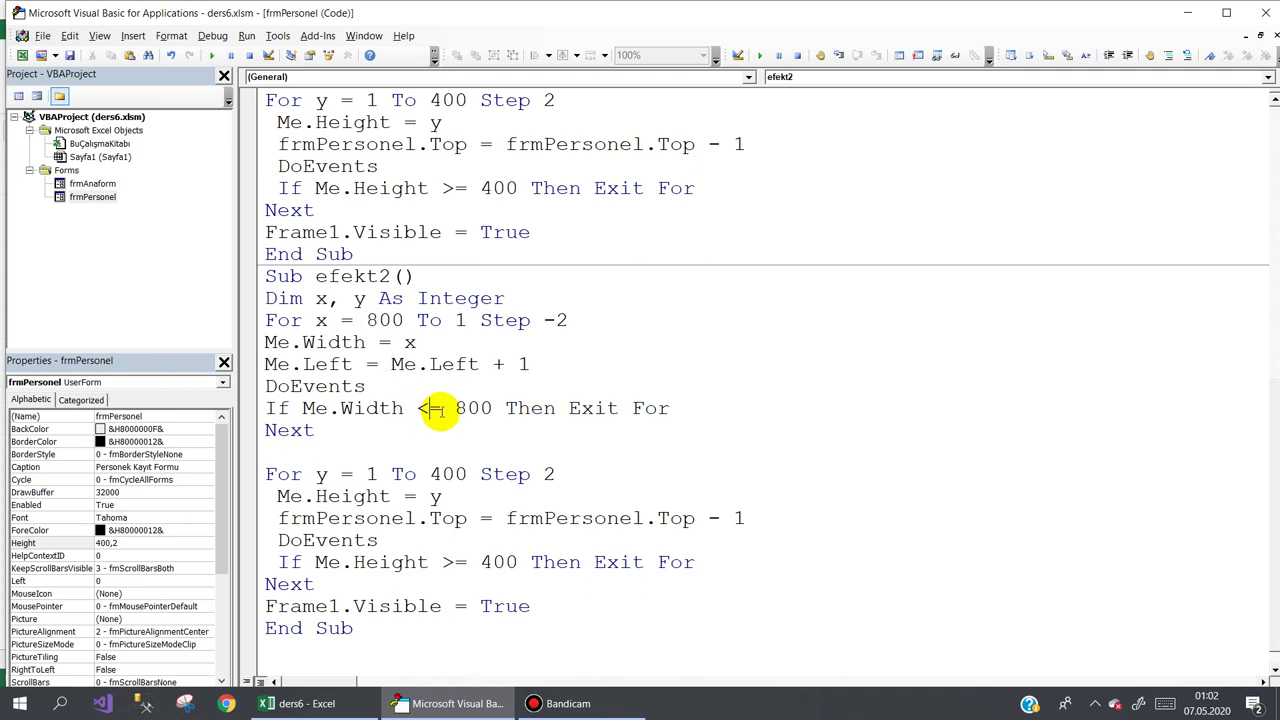
{"action": "double_click", "coordinate": [487, 408]}
{"action": "type", "text": "2"}
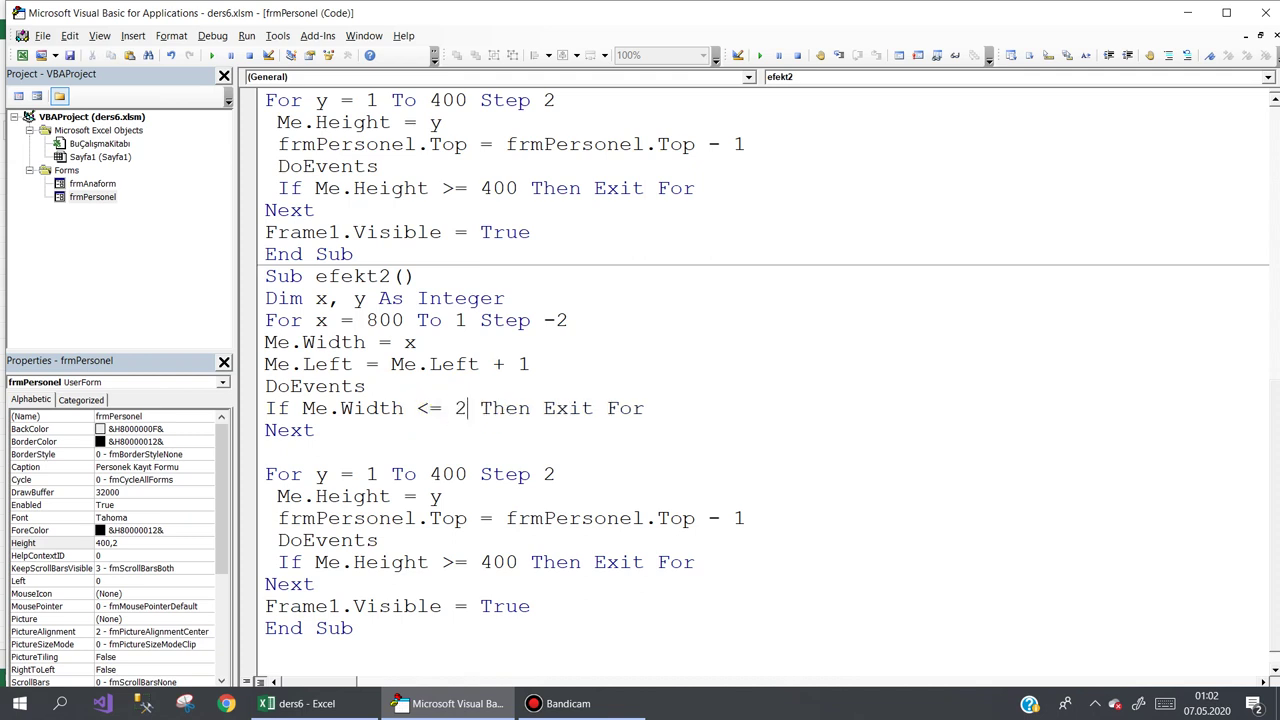
Make efekt2's height loop count down from 400 and exit when height <= 2
{"action": "double_click", "coordinate": [374, 474]}
{"action": "type", "text": "400"}
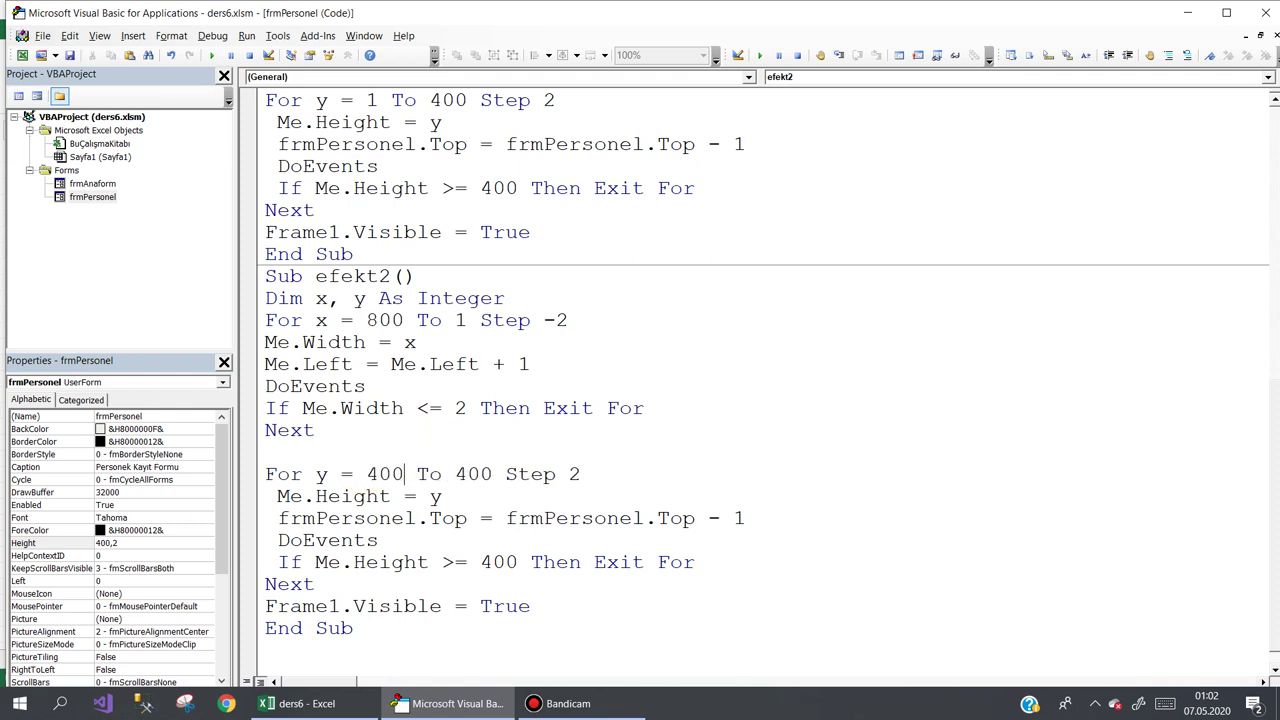
{"action": "double_click", "coordinate": [478, 474]}
{"action": "type", "text": "1"}
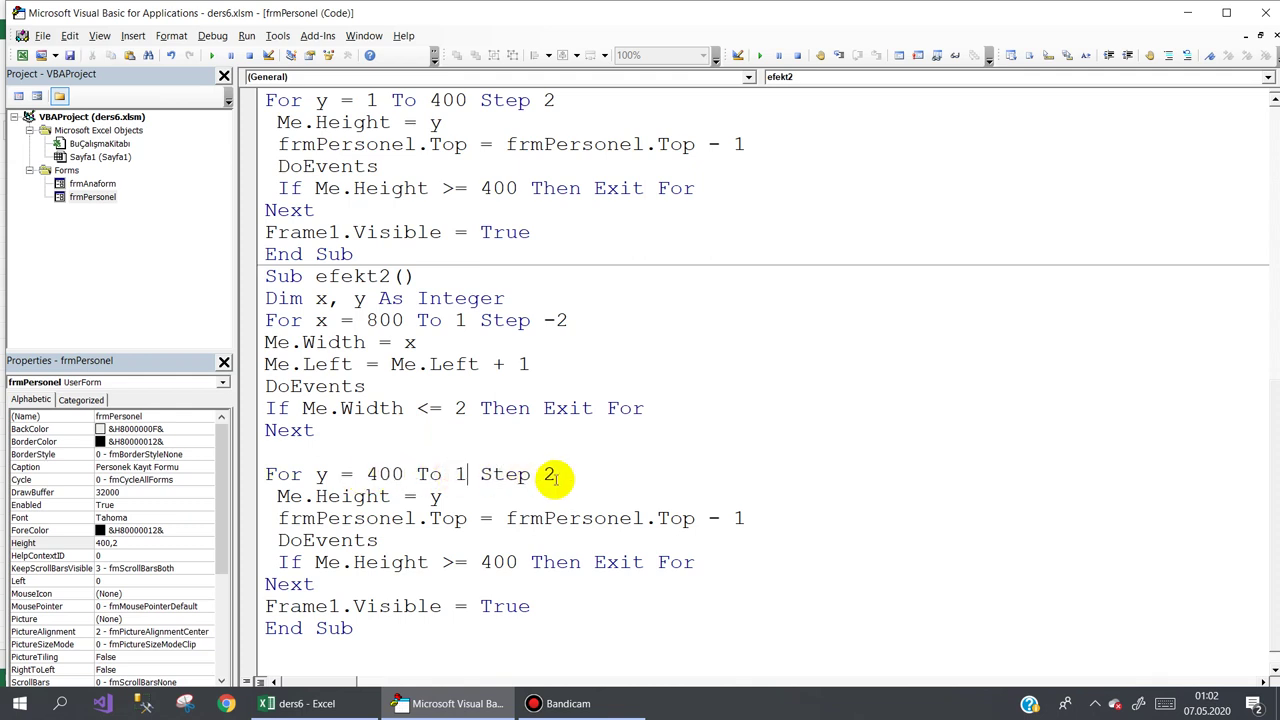
{"action": "type", "text": "-"}
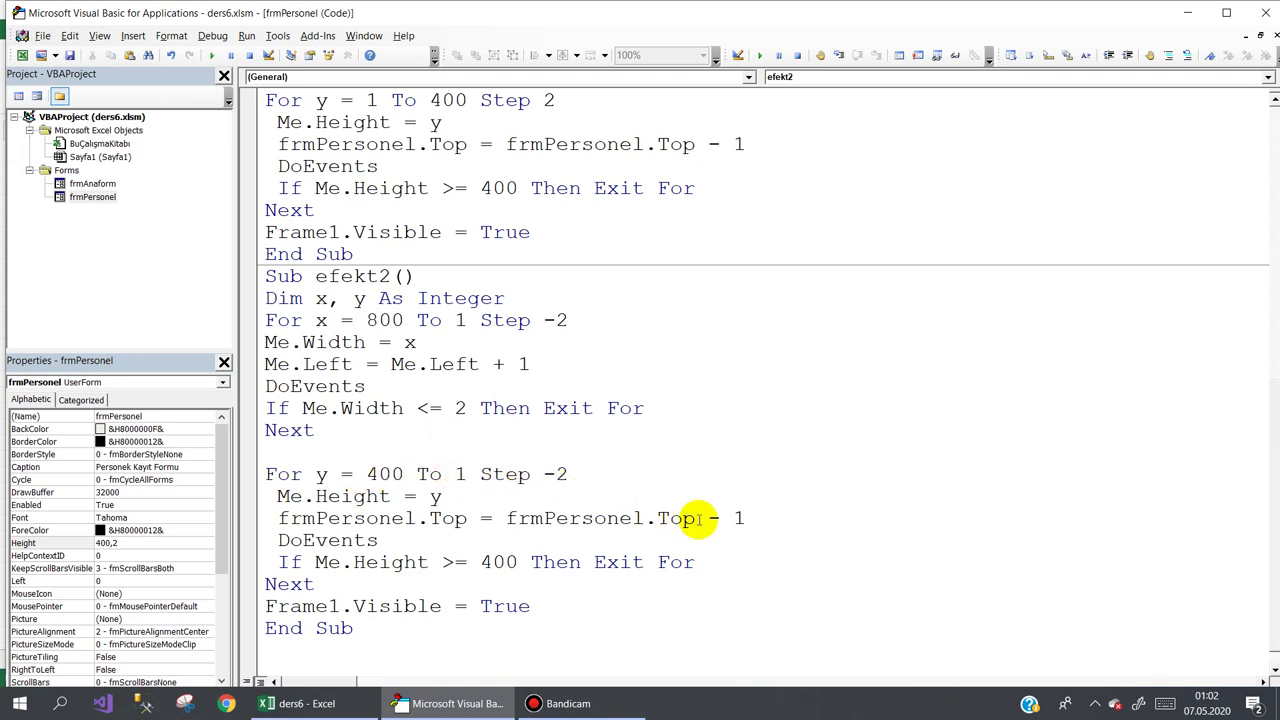
{"action": "type", "text": "+"}
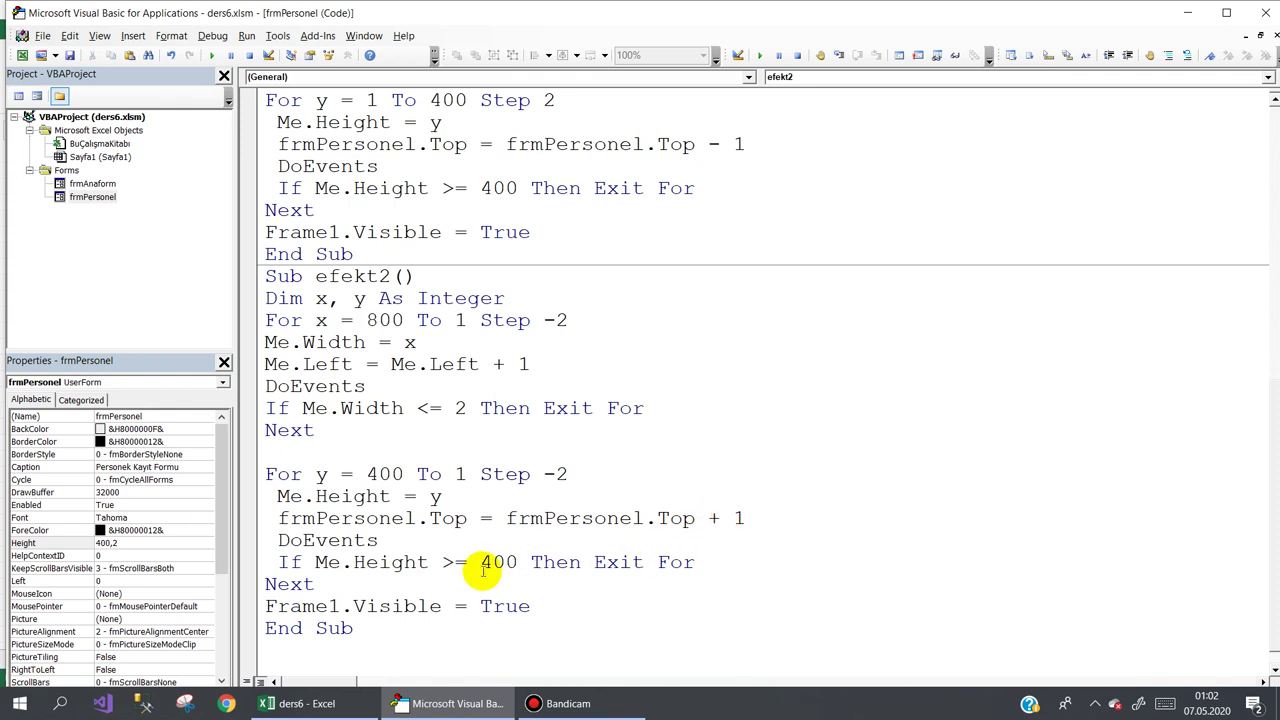
{"action": "double_click", "coordinate": [446, 563]}
{"action": "type", "text": "<"}
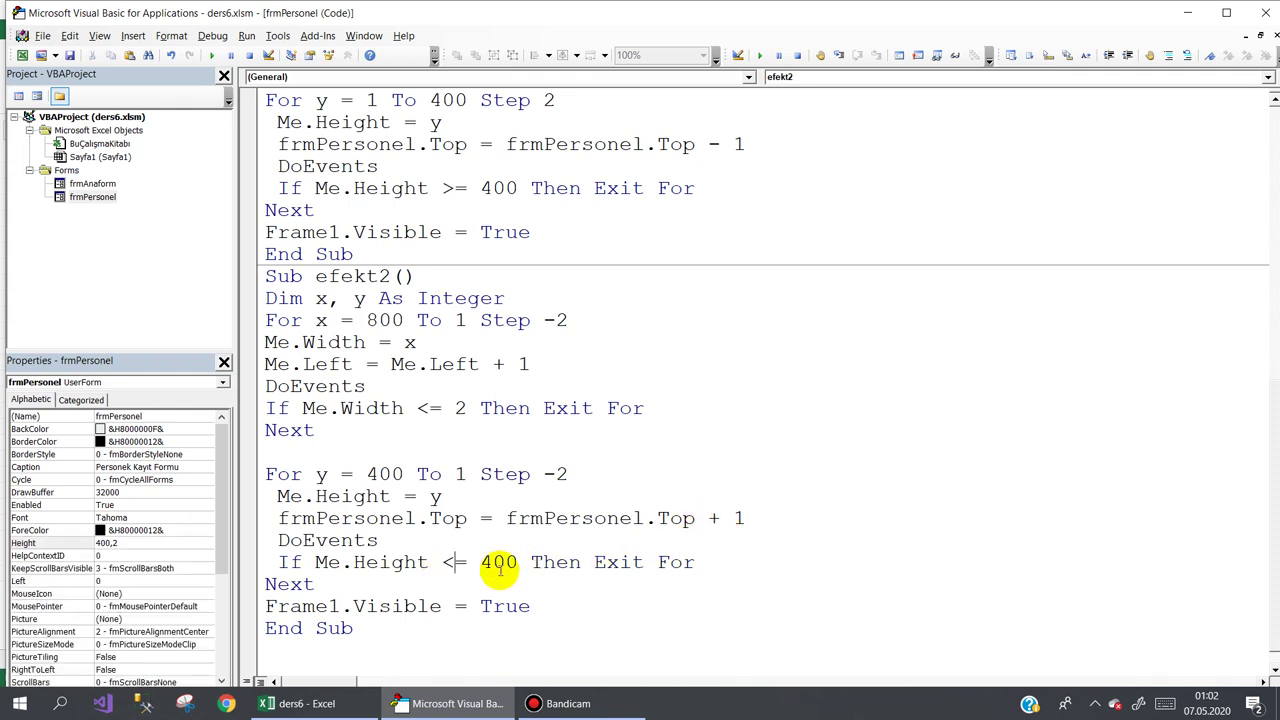
{"action": "double_click", "coordinate": [500, 563]}
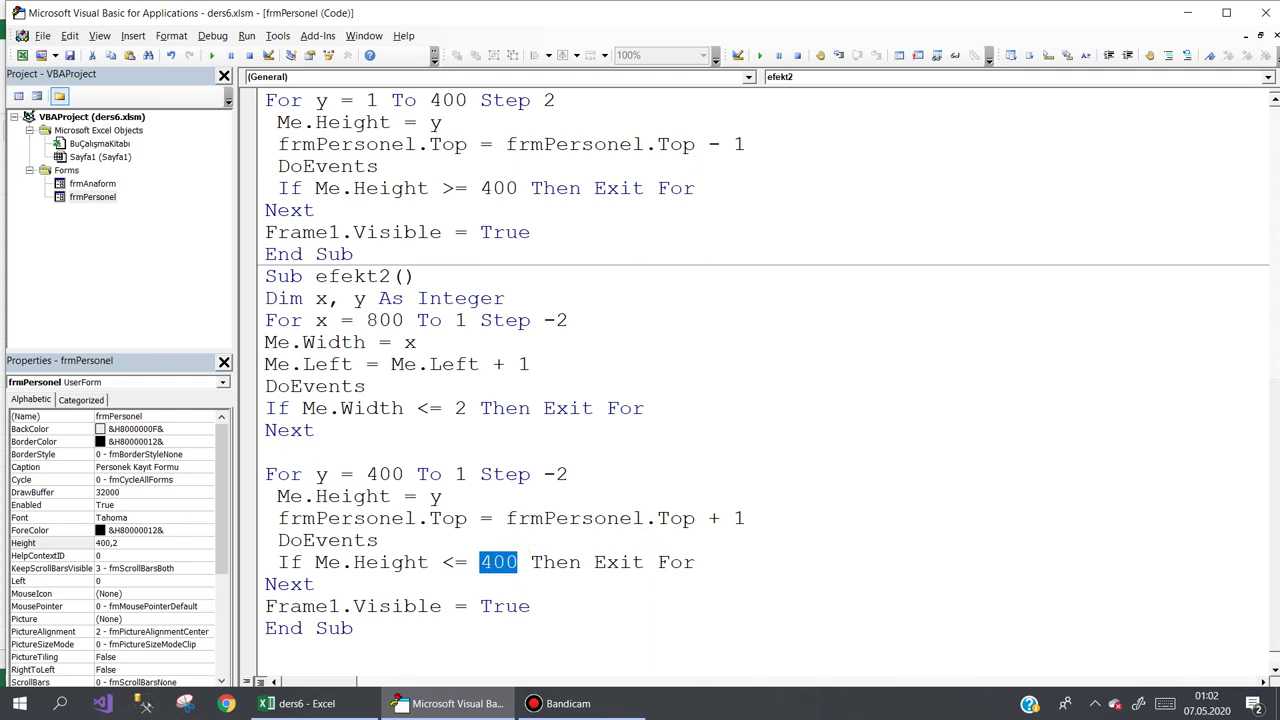
{"action": "type", "text": "2"}
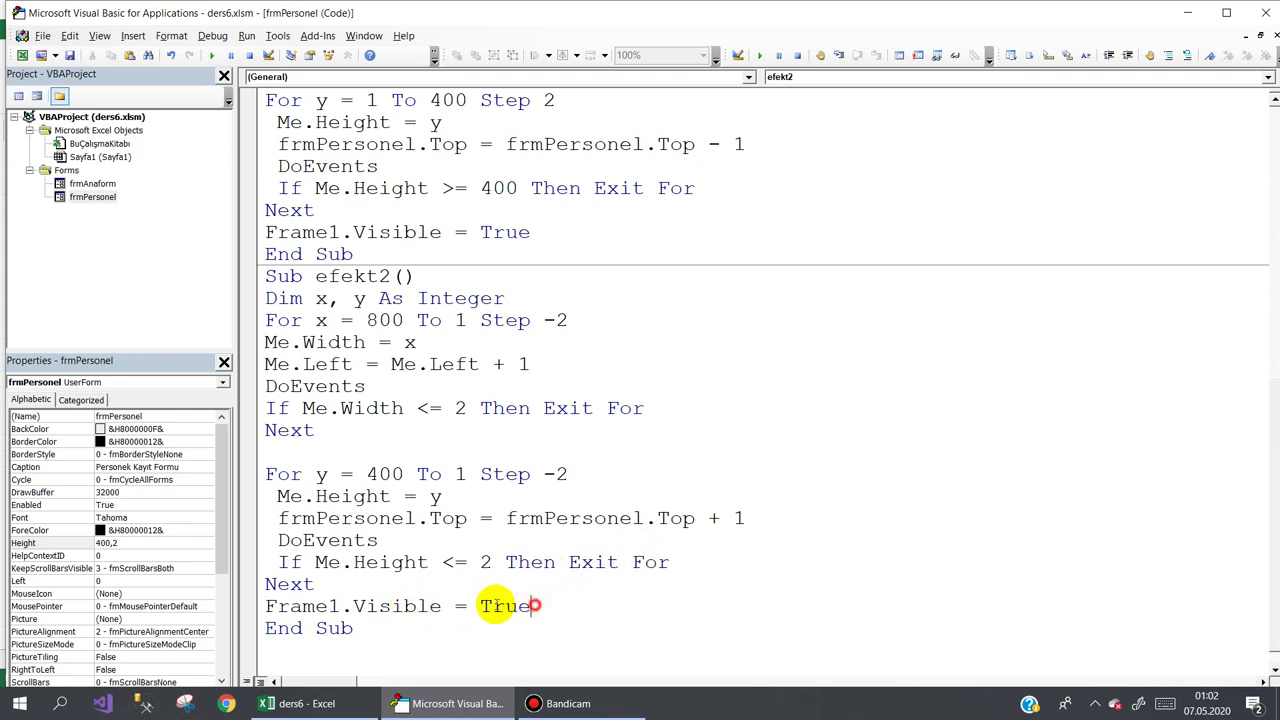
Move the Frame1.Visible line to the top of efekt2 and set it to False
{"action": "left_click_drag", "start_coordinate": [529, 605], "coordinate": [258, 602]}
{"action": "key", "text": "ctrl+x"}
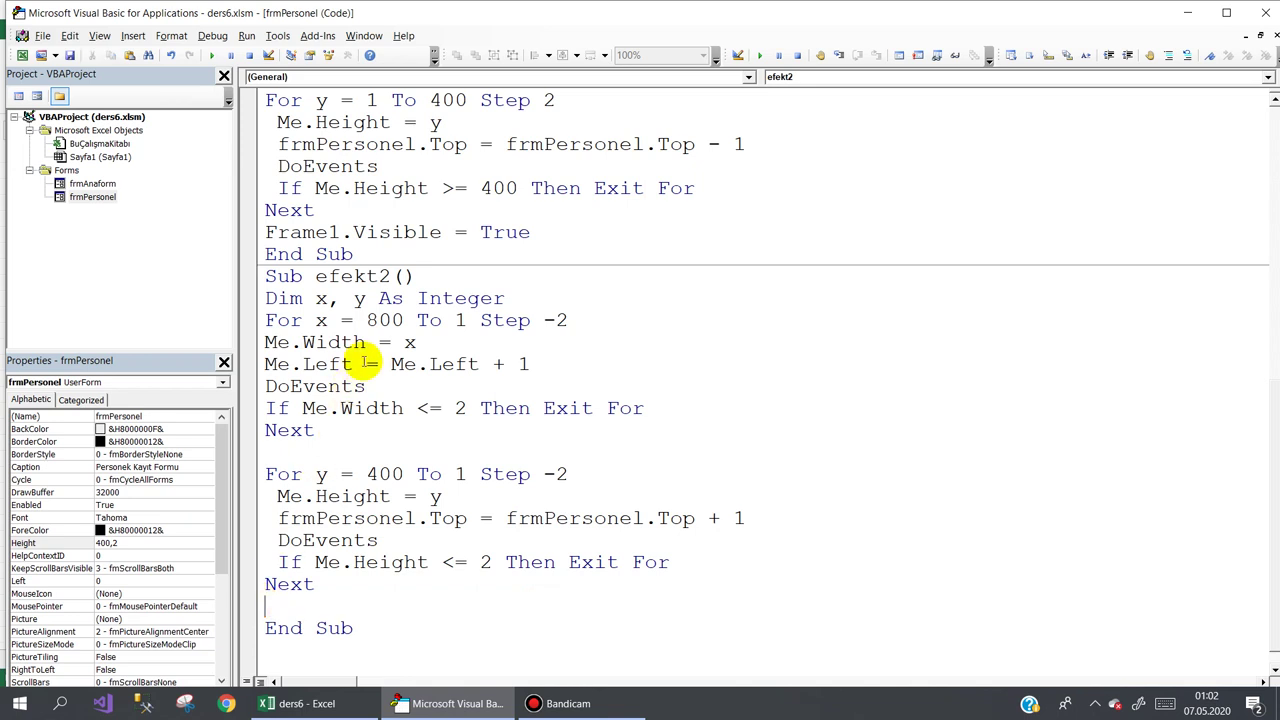
{"action": "left_click", "coordinate": [510, 302]}
{"action": "key", "text": "Return"}
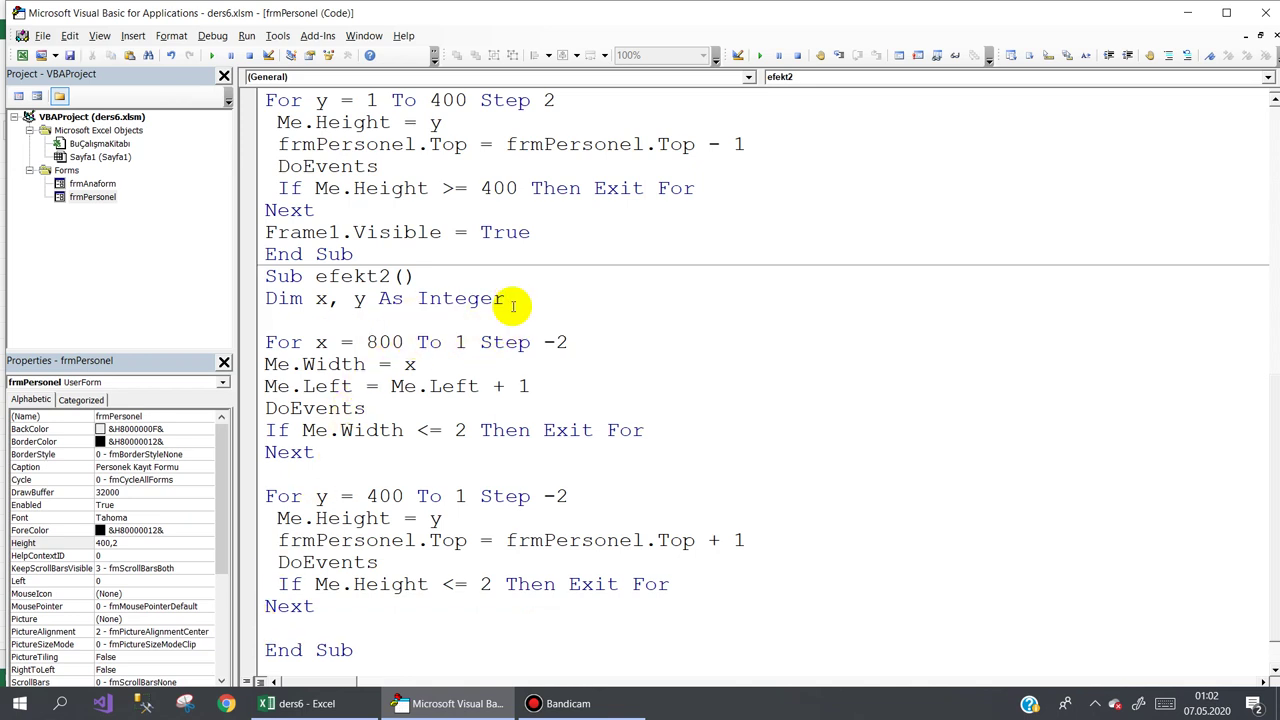
{"action": "key", "text": "ctrl+v"}
{"action": "double_click", "coordinate": [500, 320]}
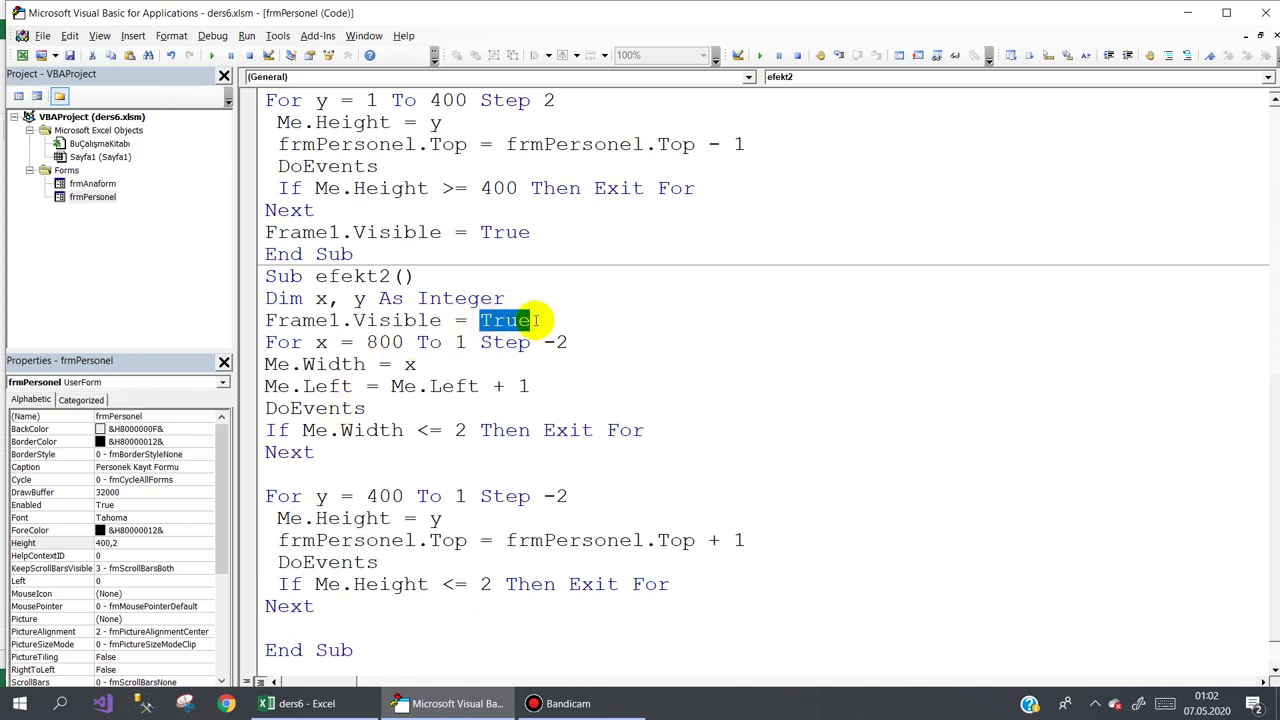
{"action": "type", "text": "fals"}
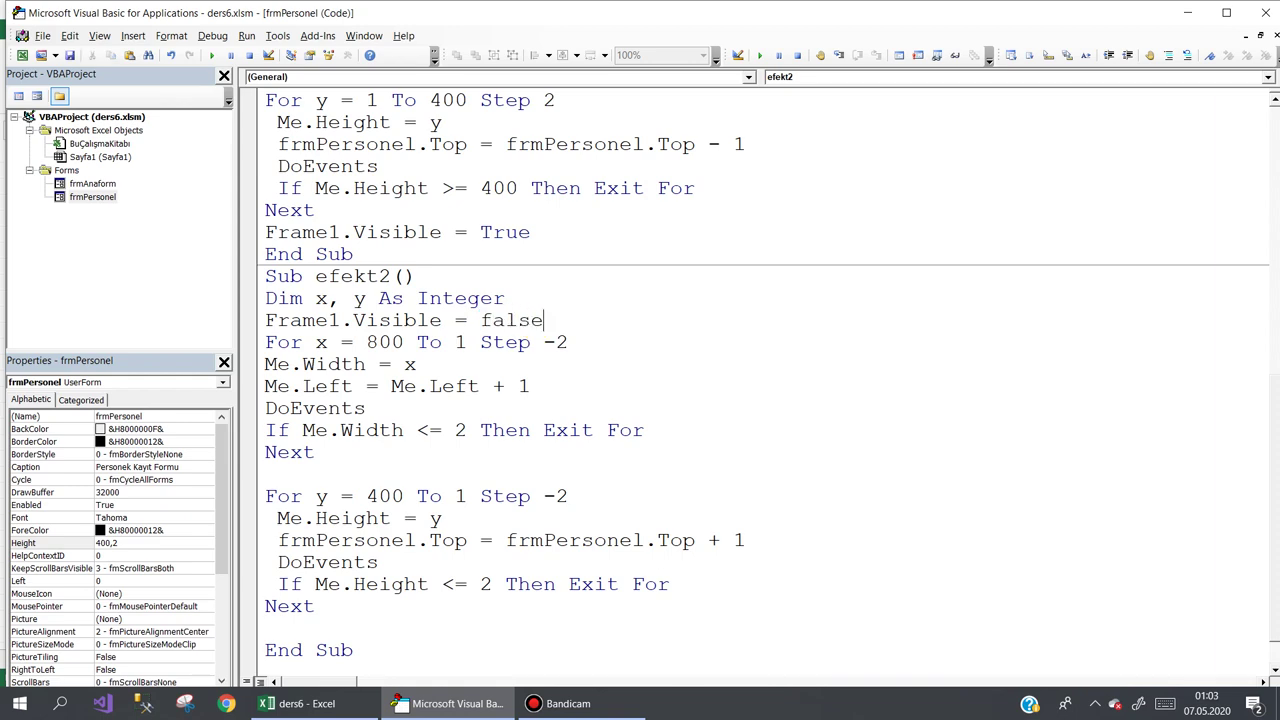
{"action": "left_click", "coordinate": [572, 388]}
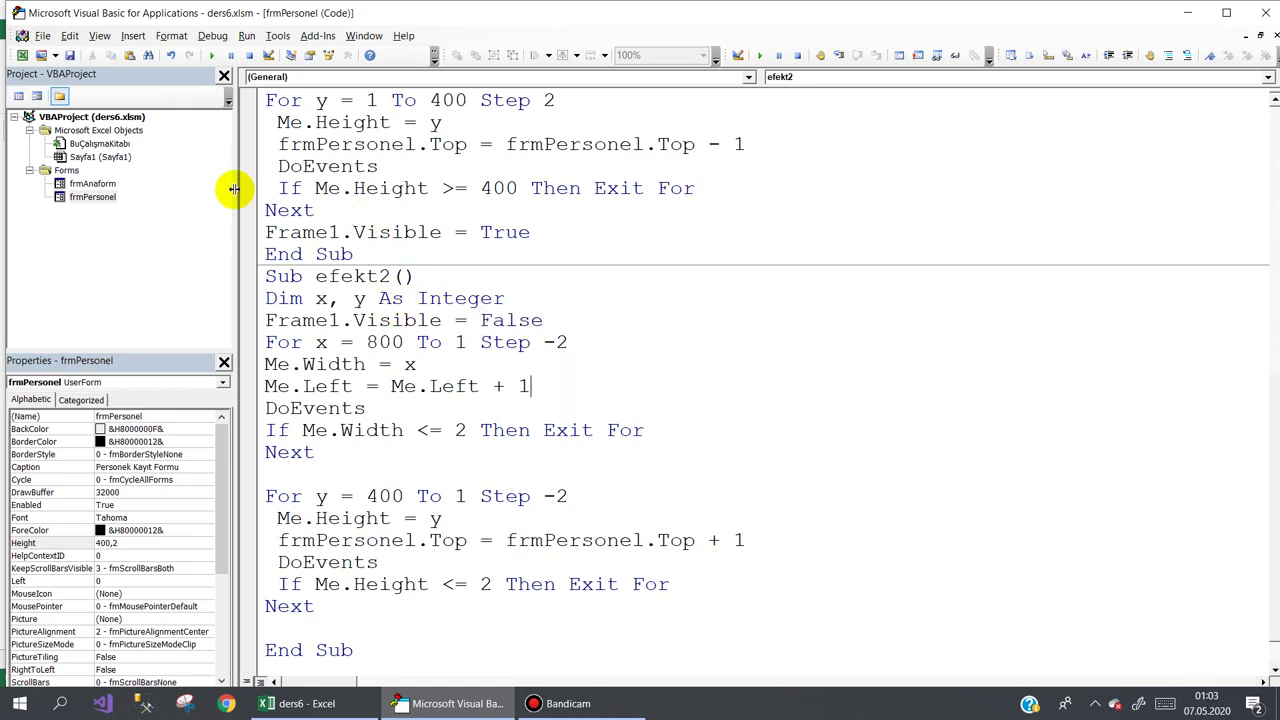
{"action": "double_click", "coordinate": [92, 196]}
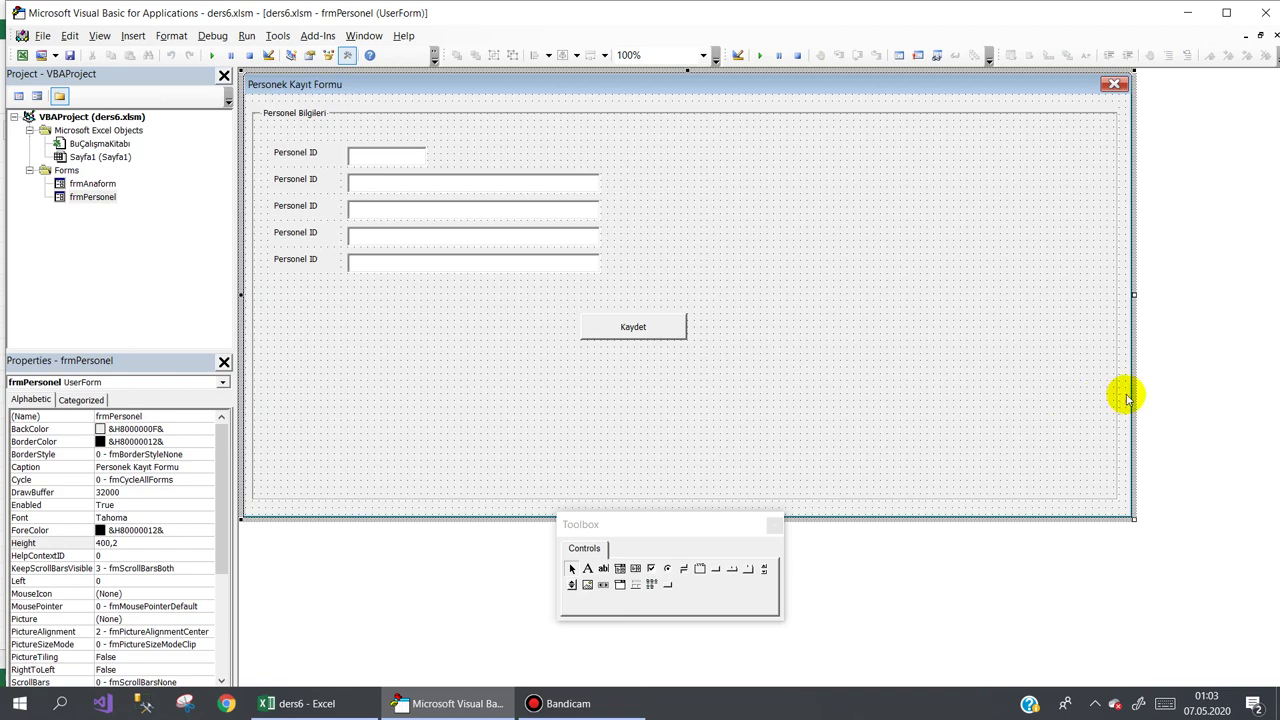
{"action": "key", "text": "F7"}
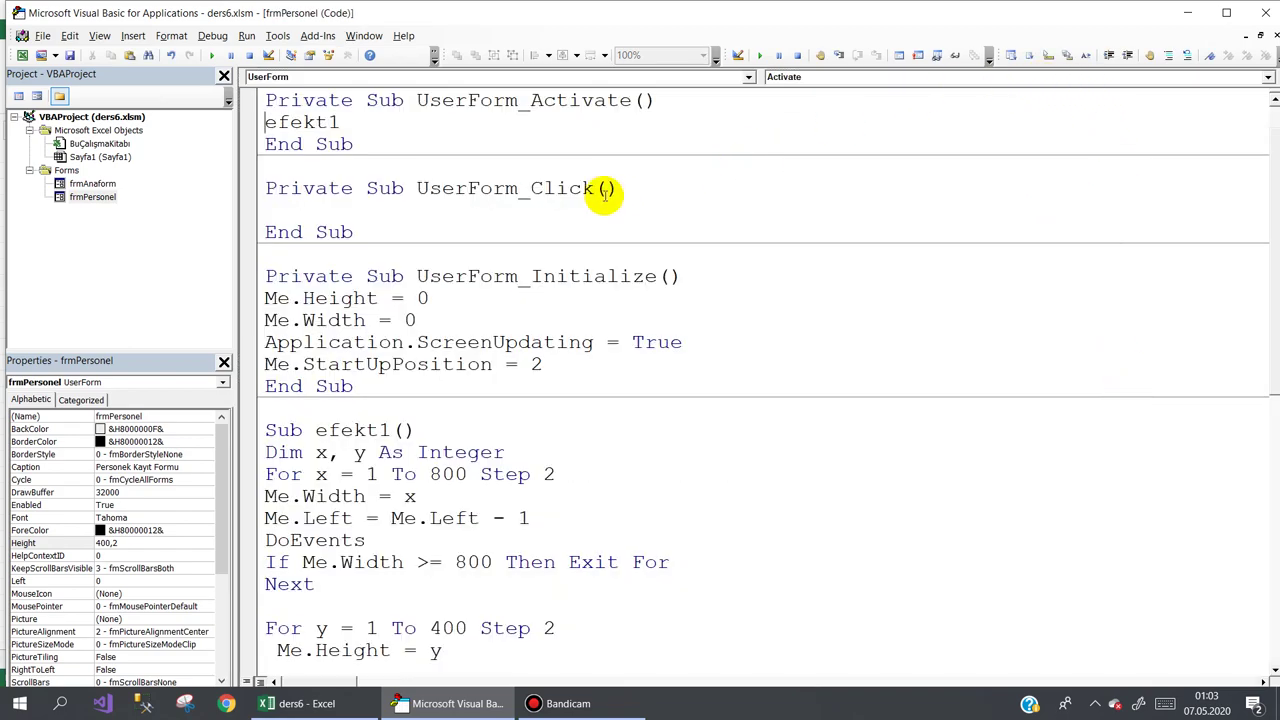
Add a UserForm_QueryClose handler to frmPersonel that calls efekt2
{"action": "left_click", "coordinate": [790, 77]}
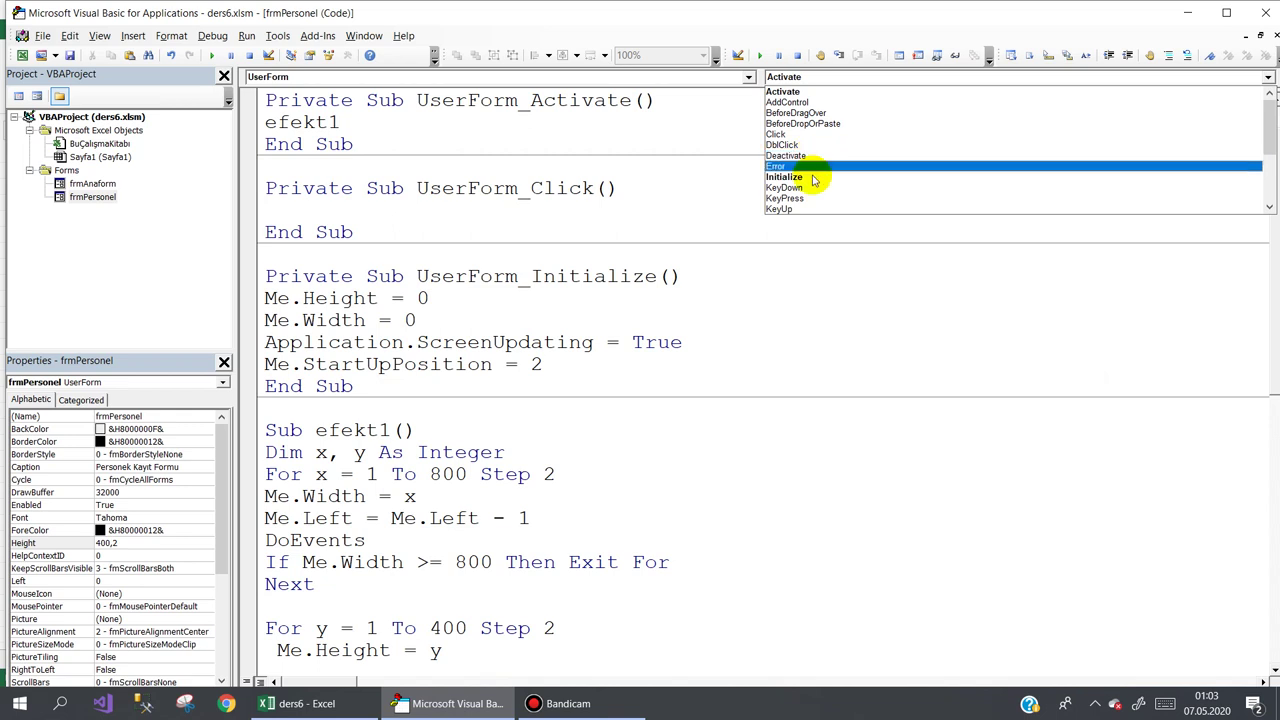
{"action": "scroll", "coordinate": [812, 175], "scroll_direction": "down", "scroll_amount": 1}
{"action": "scroll", "coordinate": [810, 185], "scroll_direction": "down", "scroll_amount": 1}
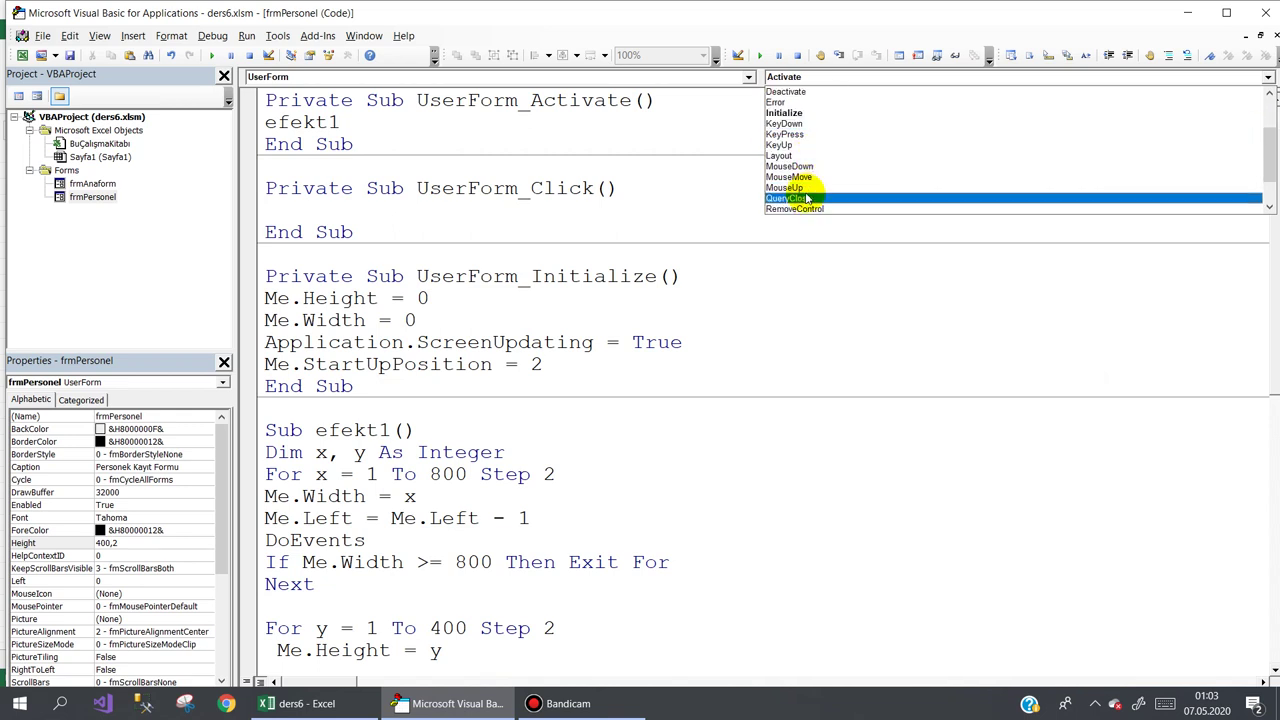
{"action": "left_click", "coordinate": [808, 197]}
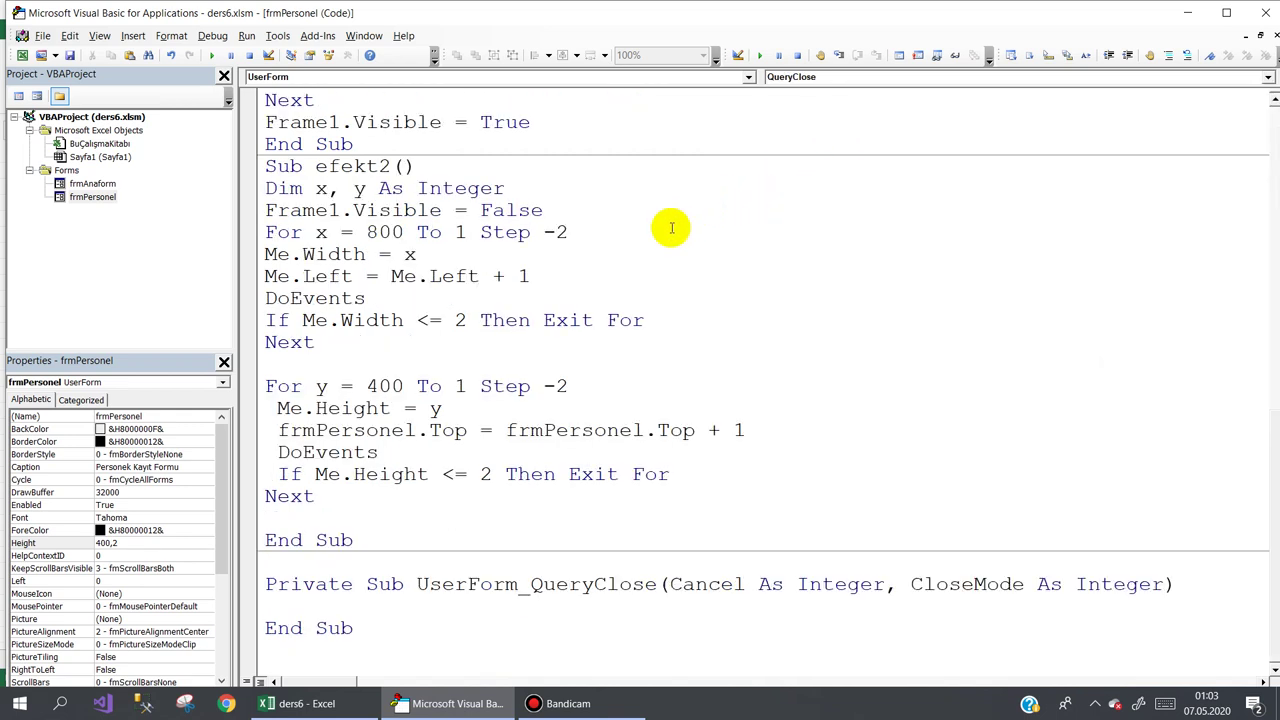
{"action": "type", "text": "ef"}
{"action": "key", "text": "ctrl+space"}
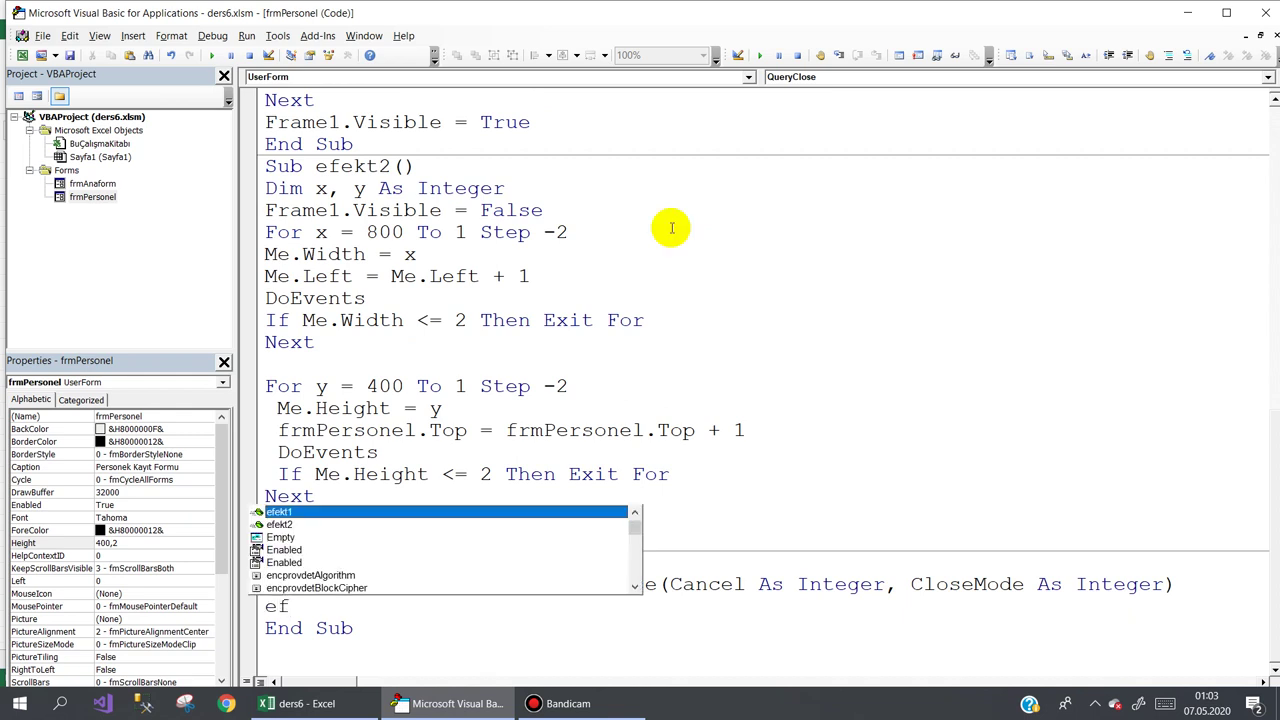
{"action": "key", "text": "Down"}
{"action": "key", "text": "Return"}
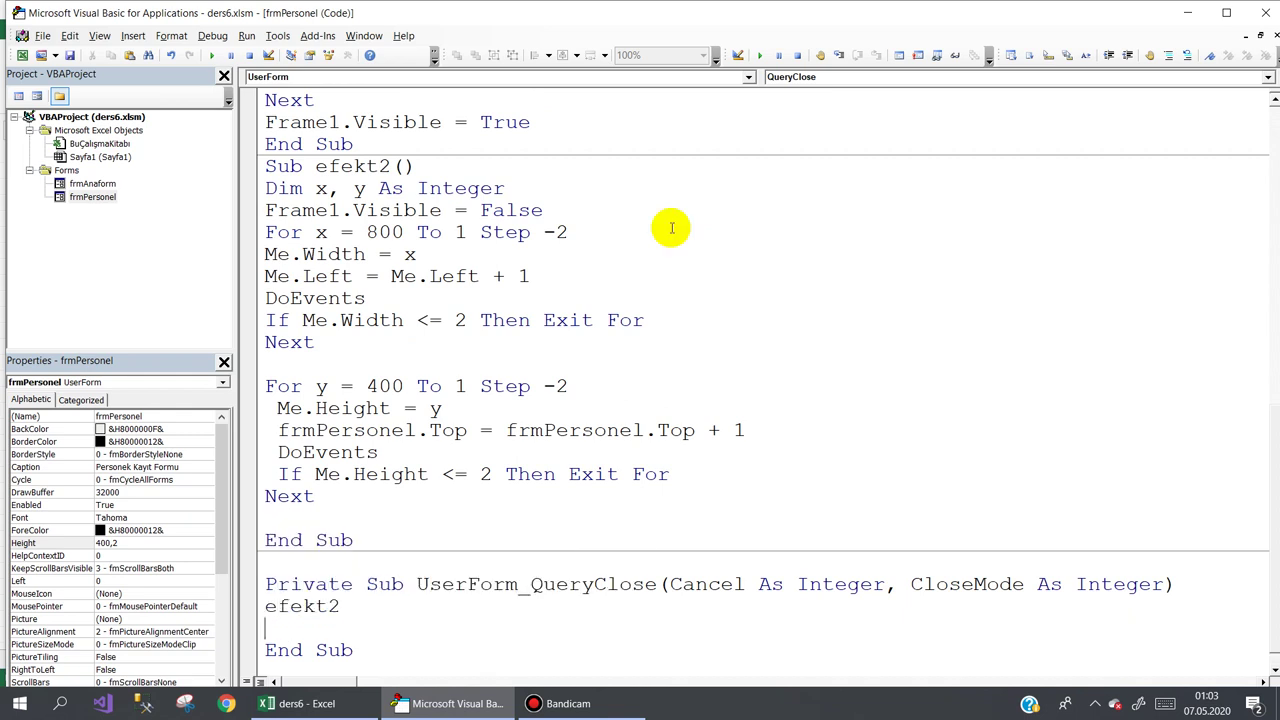
{"action": "double_click", "coordinate": [92, 197]}
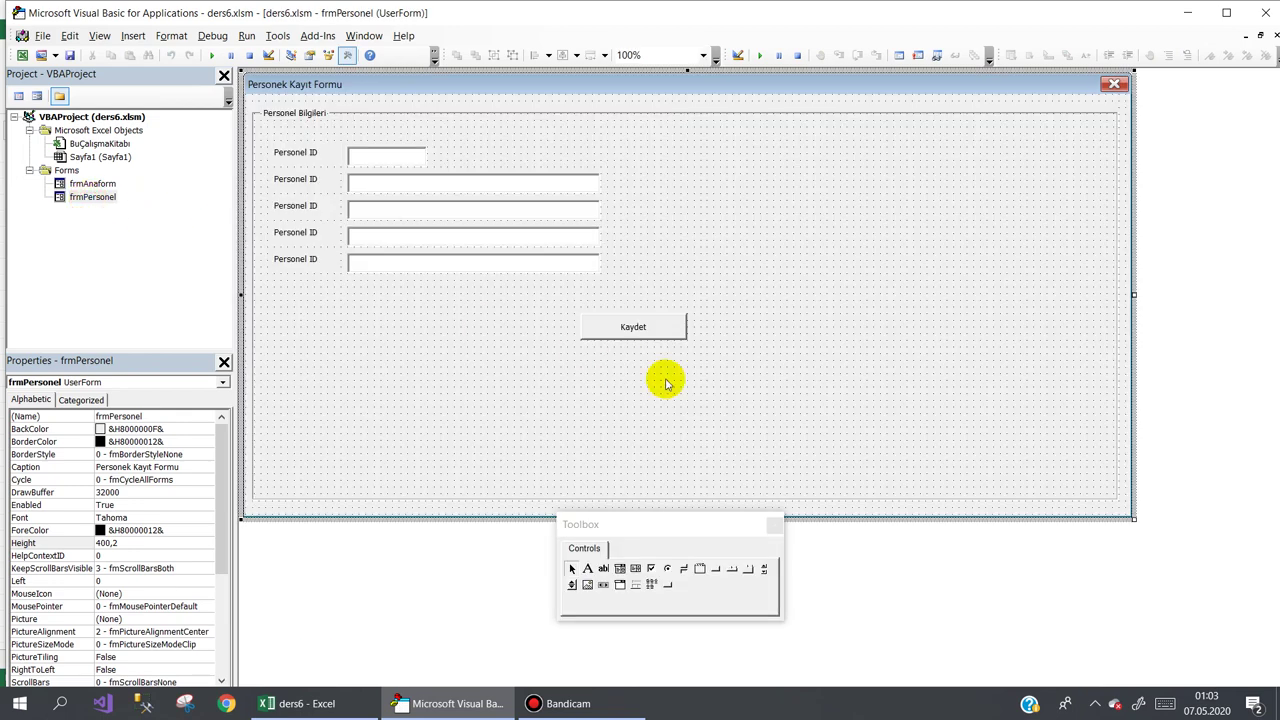
Draw a new command button right of Kaydet with the caption Kapat
{"action": "left_click", "coordinate": [700, 570]}
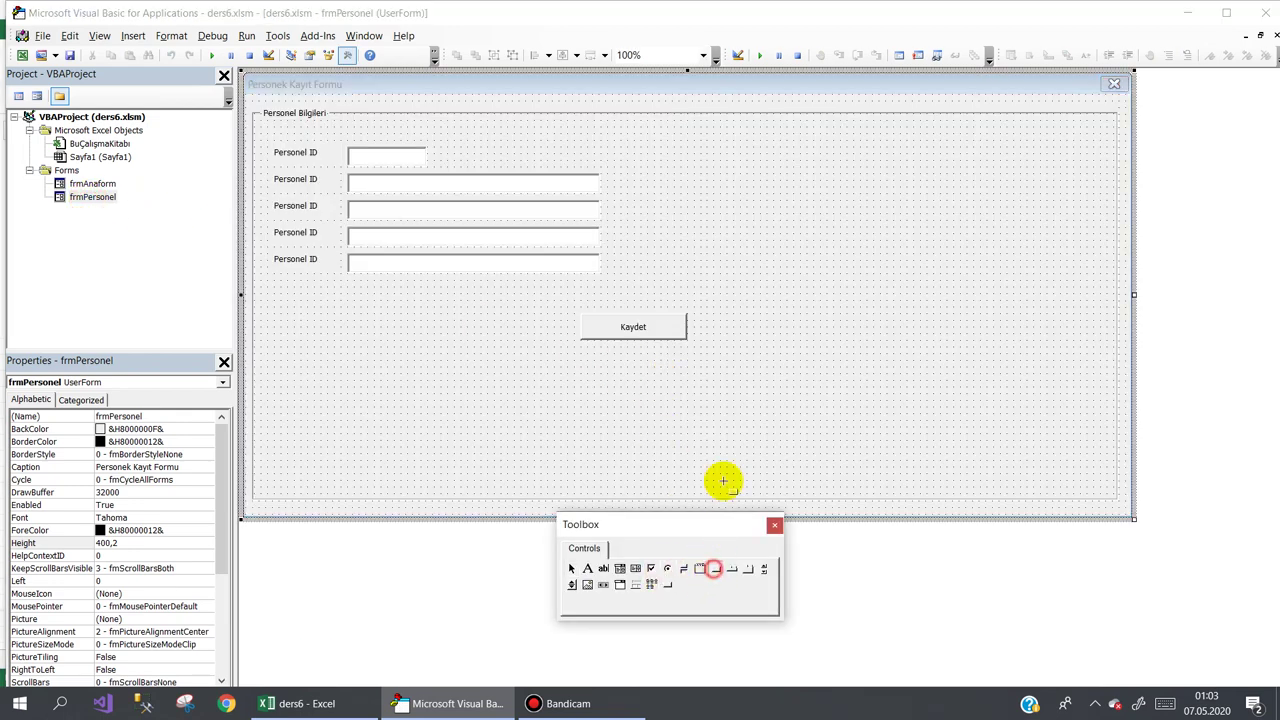
{"action": "left_click", "coordinate": [707, 318]}
{"action": "left_click_drag", "start_coordinate": [707, 318], "coordinate": [782, 342]}
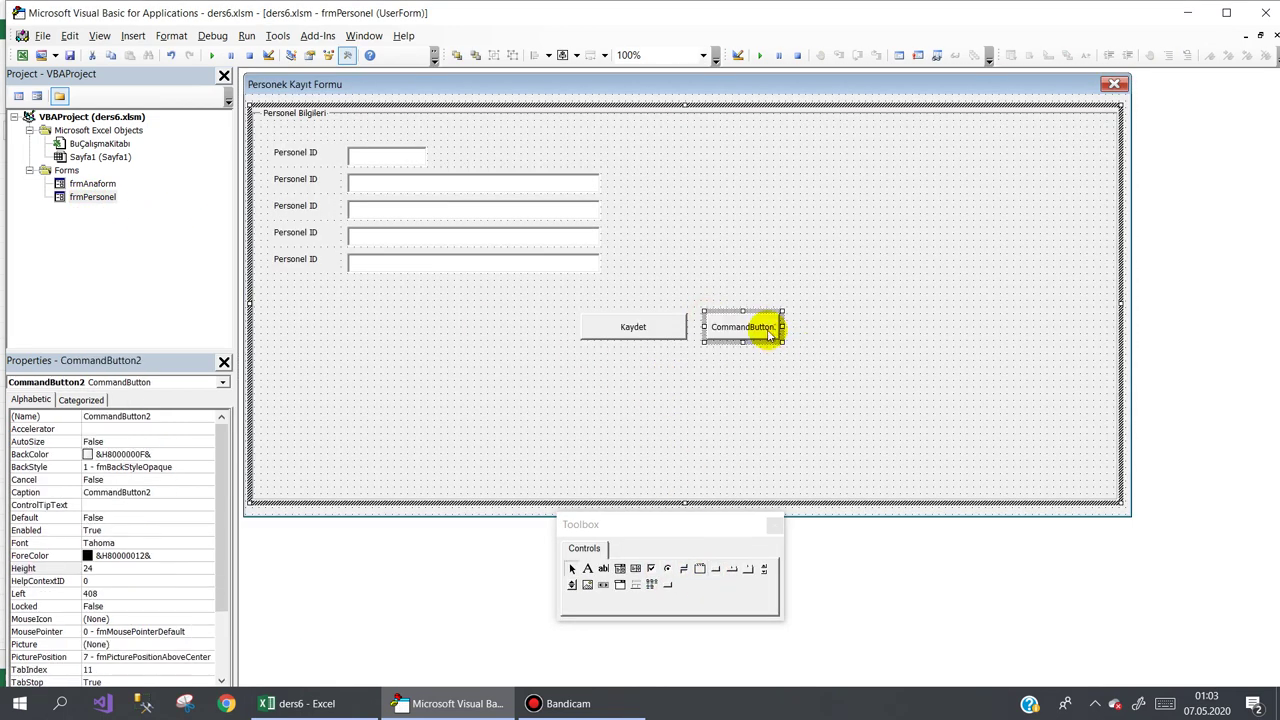
{"action": "left_click", "coordinate": [778, 326]}
{"action": "key", "text": "BackSpace"}
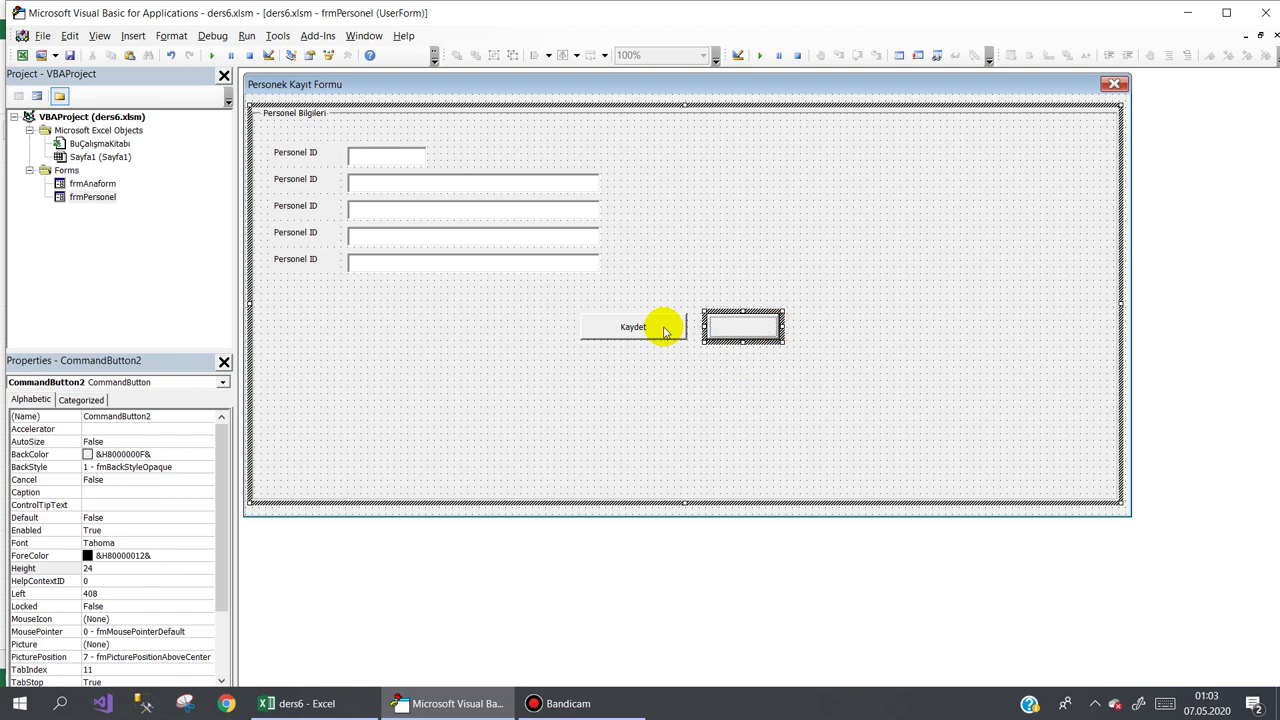
{"action": "type", "text": "Kapat"}
{"action": "left_click", "coordinate": [768, 392]}
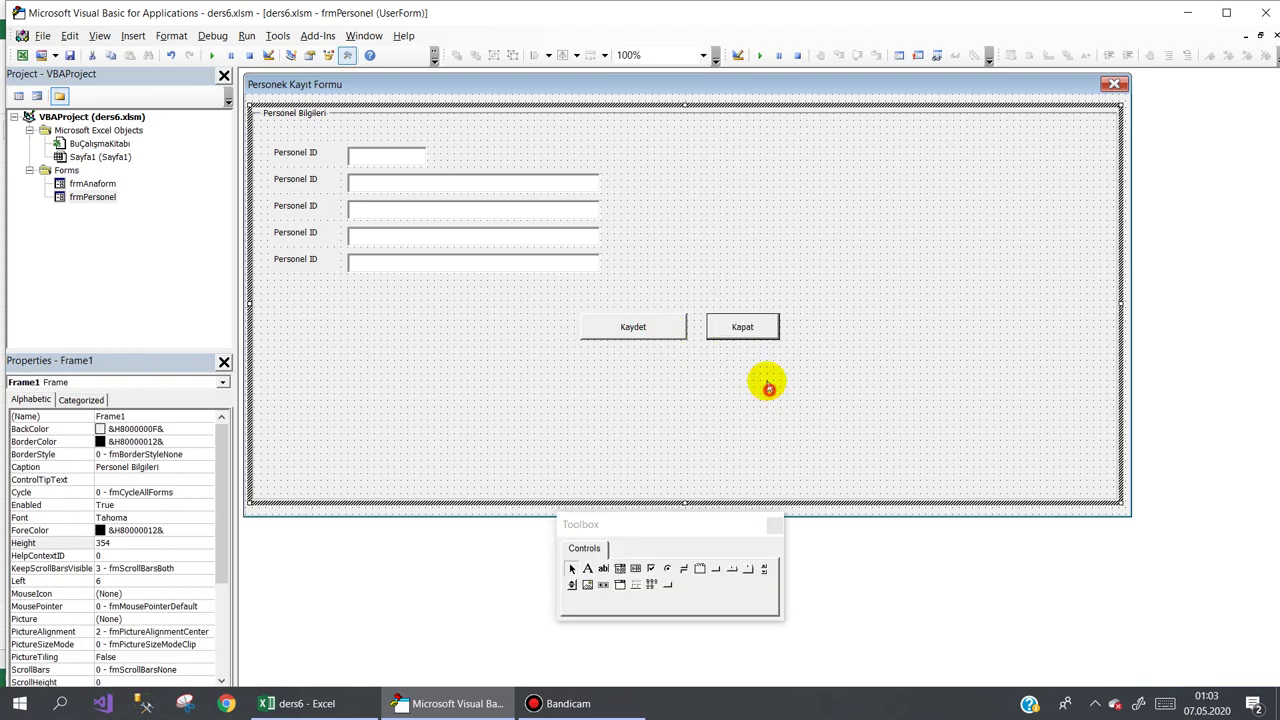
Make the Kapat button's click handler call efekt2
{"action": "left_click", "coordinate": [743, 325]}
{"action": "double_click", "coordinate": [743, 328]}
{"action": "type", "text": "efen"}
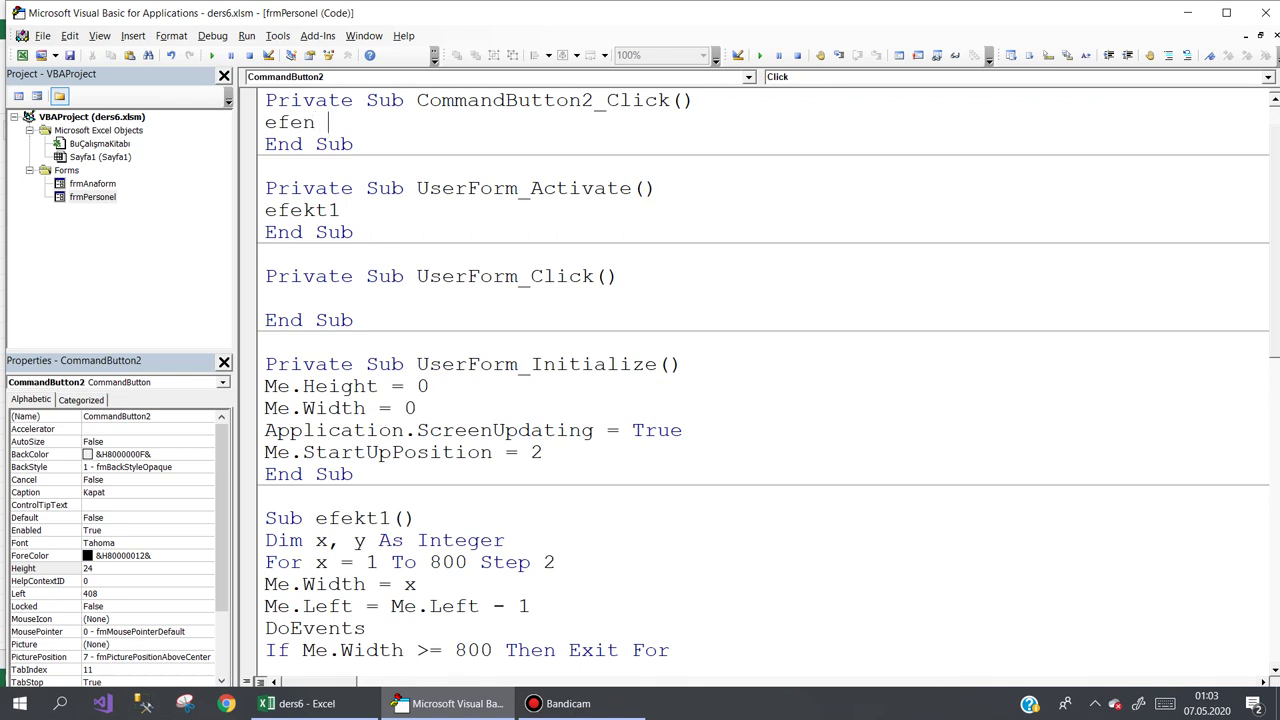
{"action": "key", "text": "ctrl+space"}
{"action": "key", "text": "BackSpace"}
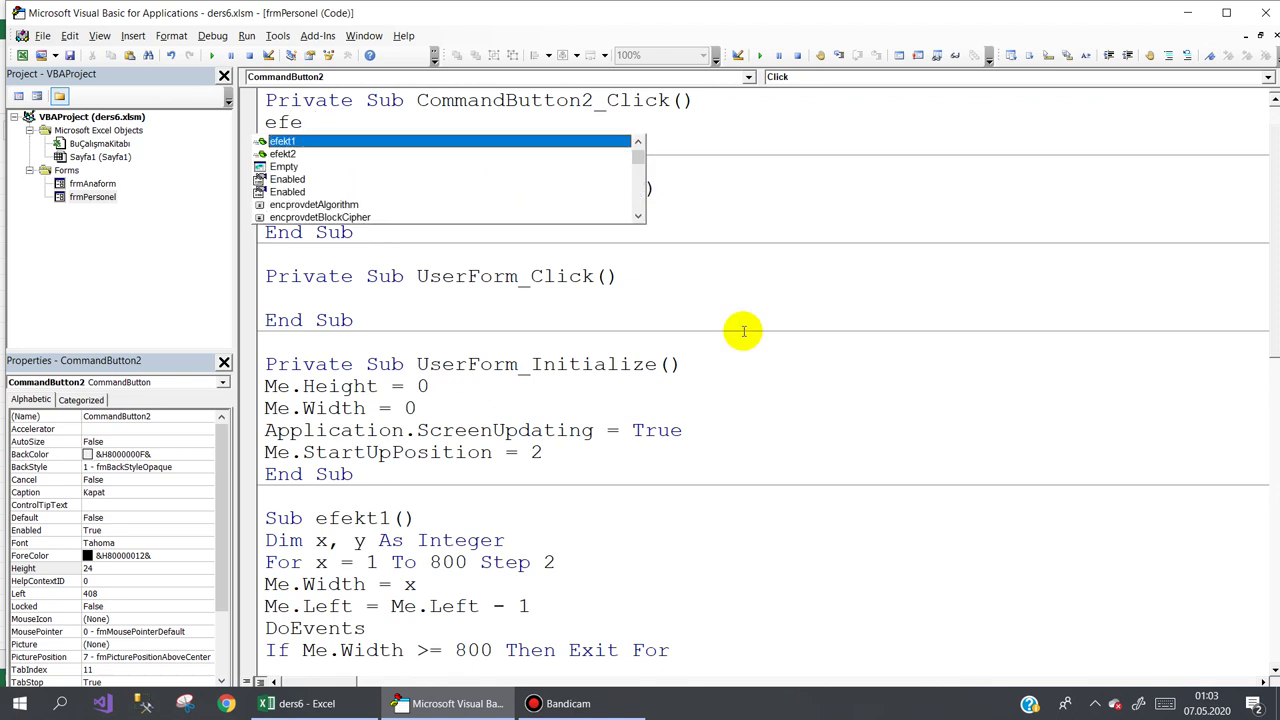
{"action": "key", "text": "Down"}
{"action": "key", "text": "Tab"}
{"action": "key", "text": "Down"}
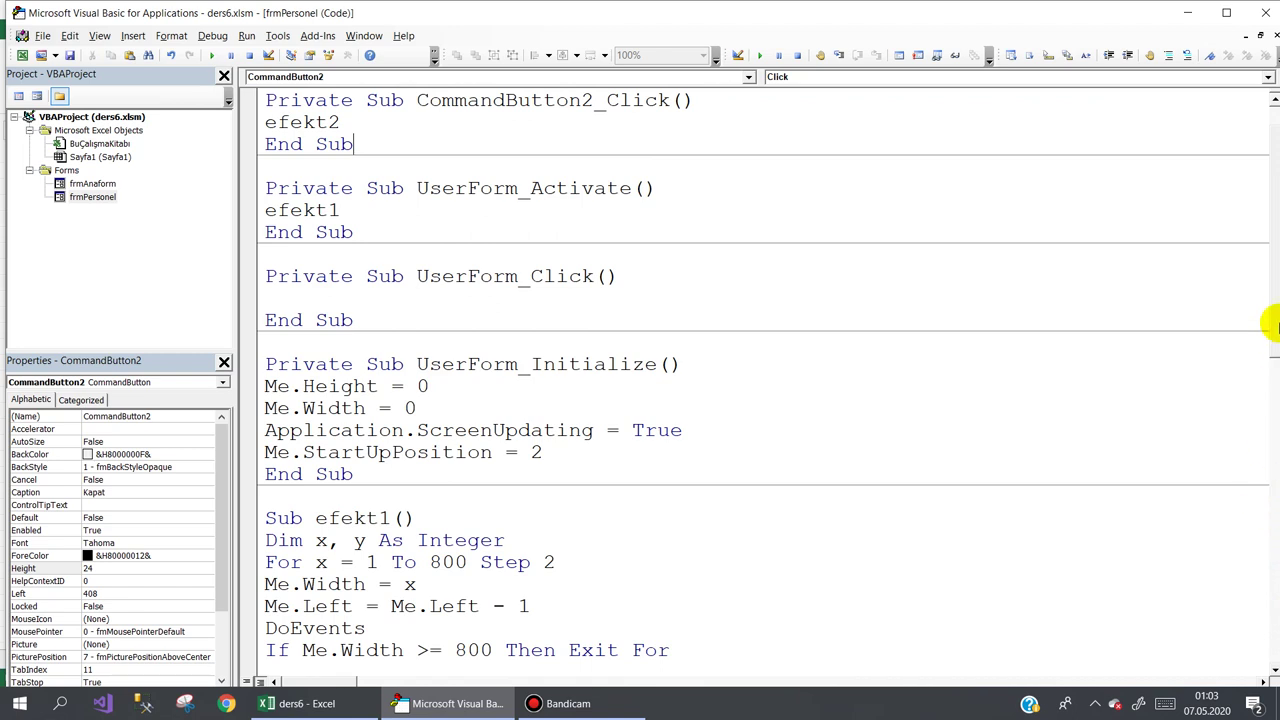
Add Unload Me as the last statement of efekt2
{"action": "mouse_move", "coordinate": [1272, 316]}
{"action": "left_mouse_down"}
{"action": "mouse_move", "coordinate": [1270, 517]}
{"action": "mouse_move", "coordinate": [1254, 571]}
{"action": "left_mouse_up"}
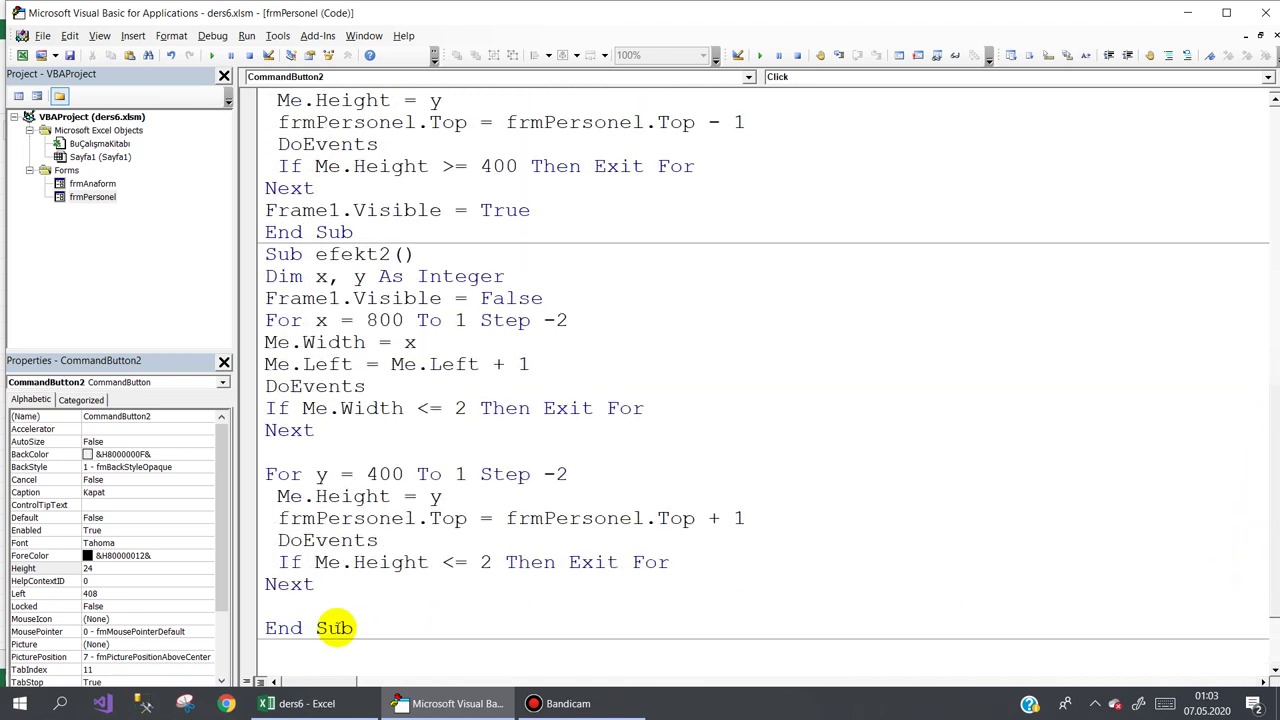
{"action": "left_click", "coordinate": [280, 607]}
{"action": "type", "text": "un"}
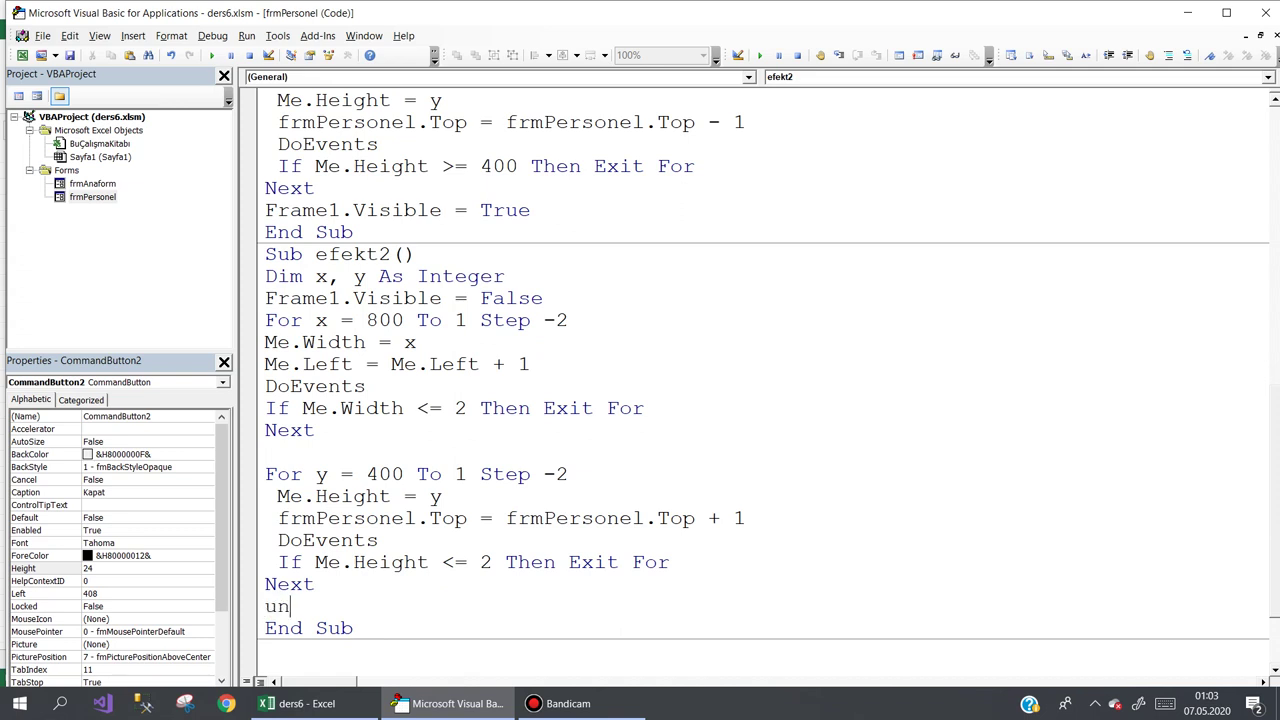
{"action": "type", "text": "load me"}
{"action": "key", "text": "Down"}
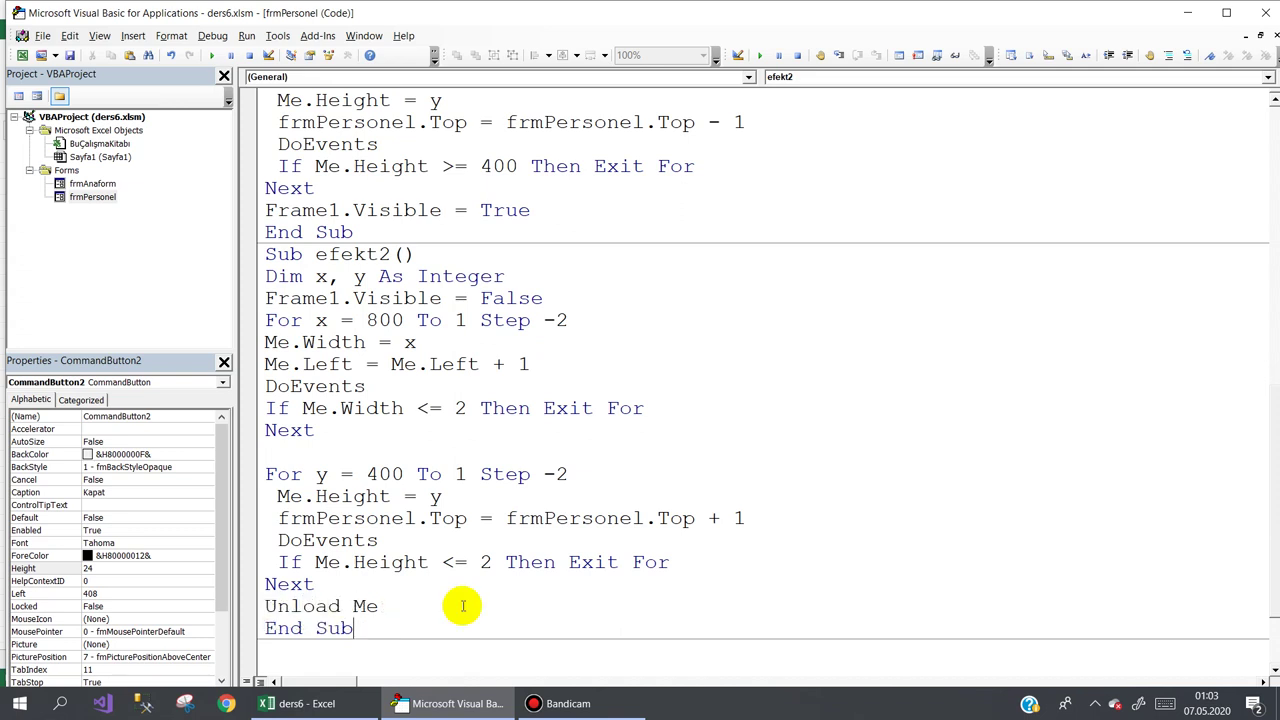
In Excel, check that Kapat shrinks and closes the personnel form, then close Ana Form and reopen frmPersonel's design
{"action": "left_click", "coordinate": [300, 703]}
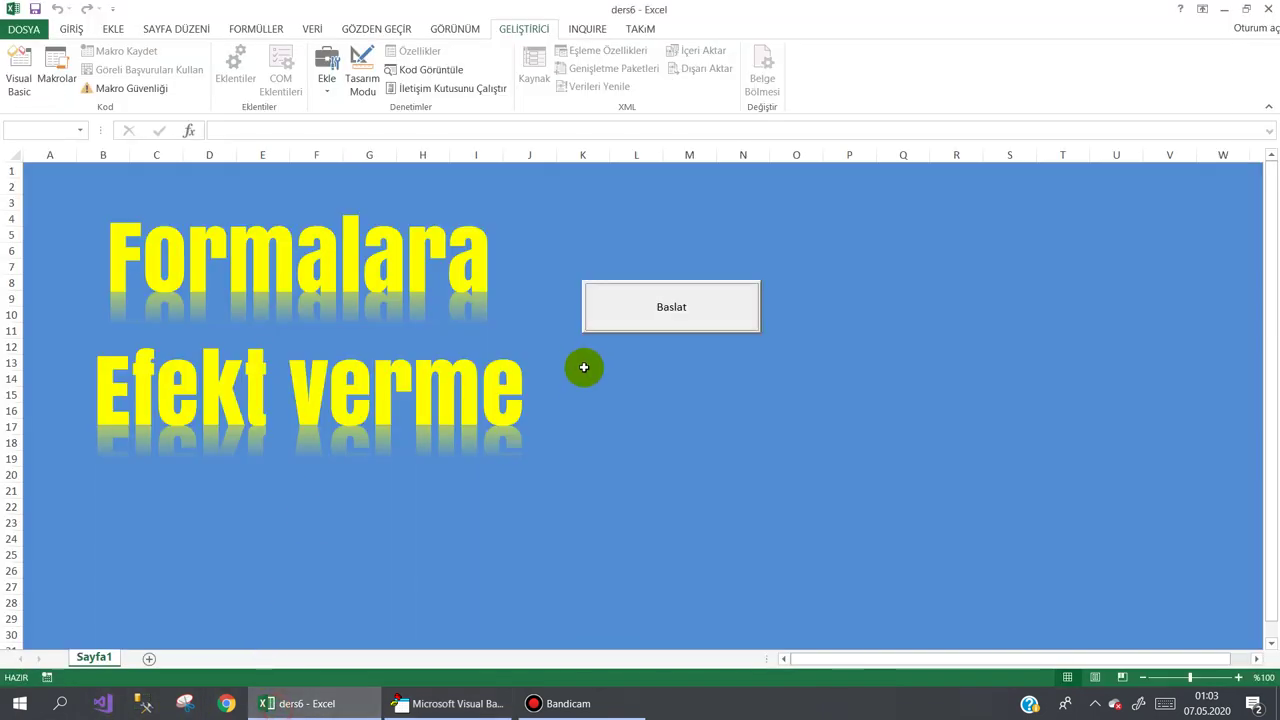
{"action": "left_click", "coordinate": [626, 326]}
{"action": "left_click", "coordinate": [198, 107]}
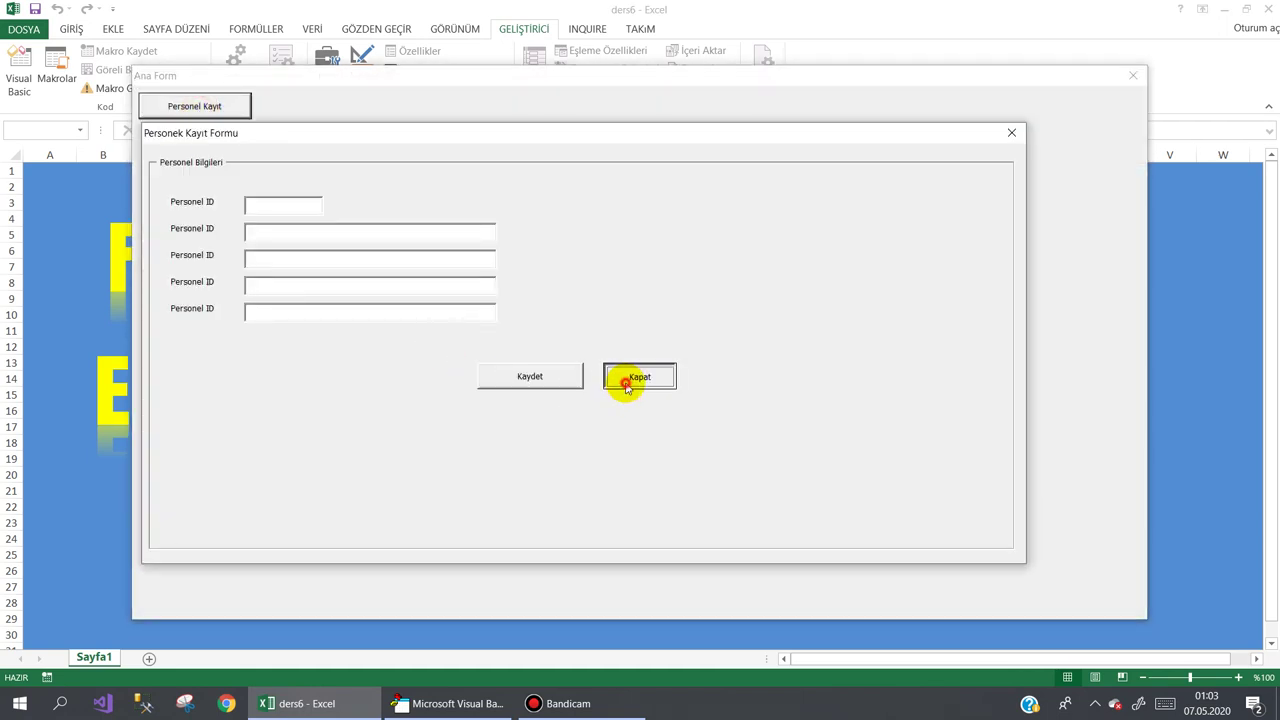
{"action": "left_click", "coordinate": [626, 382]}
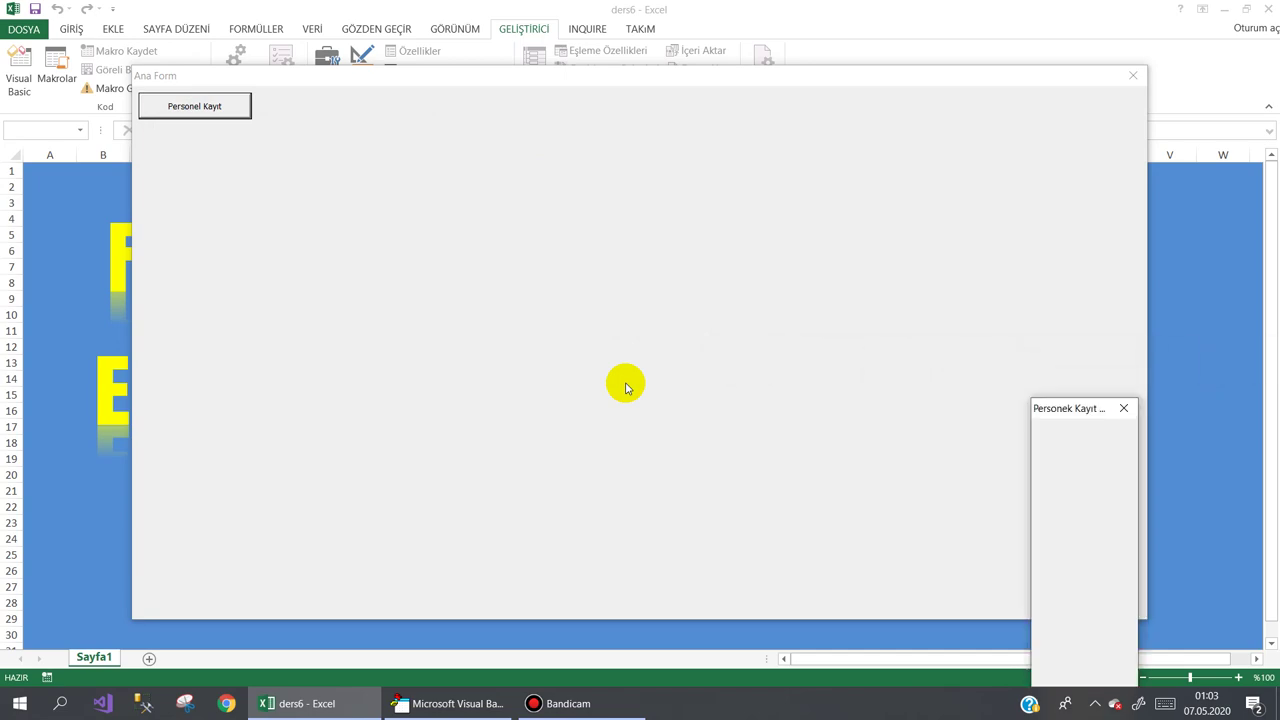
{"action": "left_click", "coordinate": [1126, 77]}
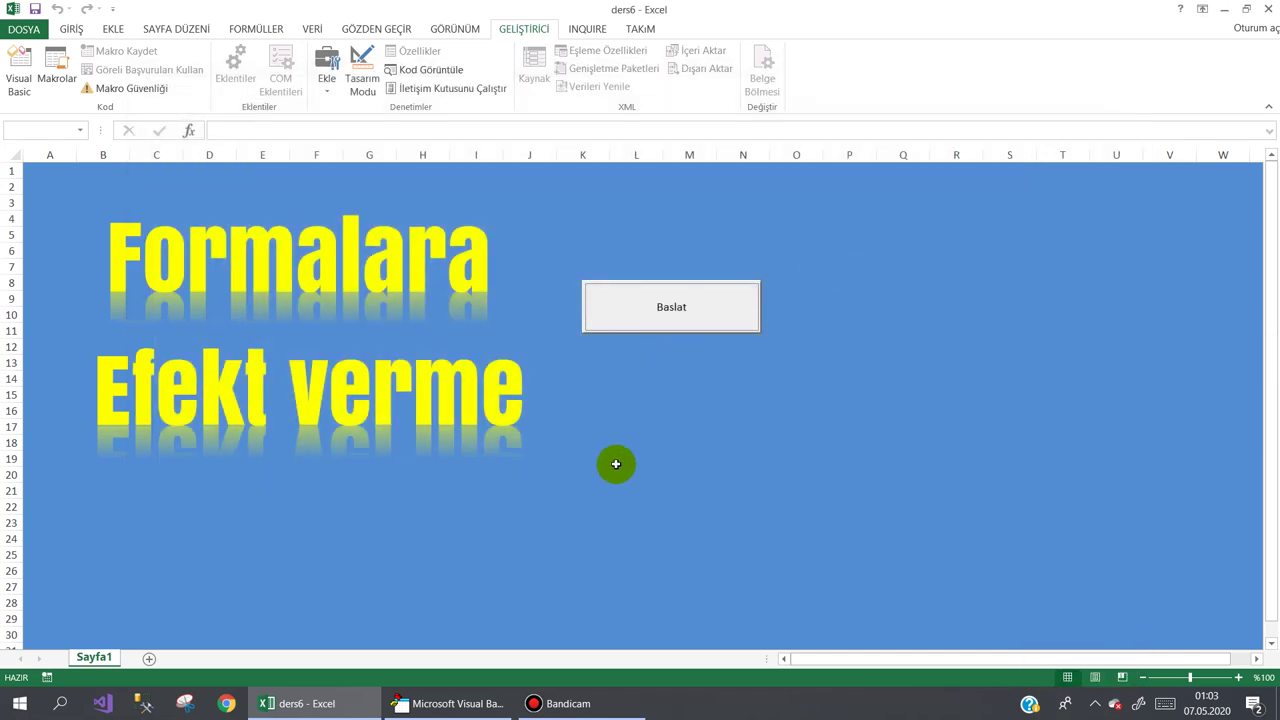
{"action": "left_click", "coordinate": [445, 703]}
{"action": "double_click", "coordinate": [92, 197]}
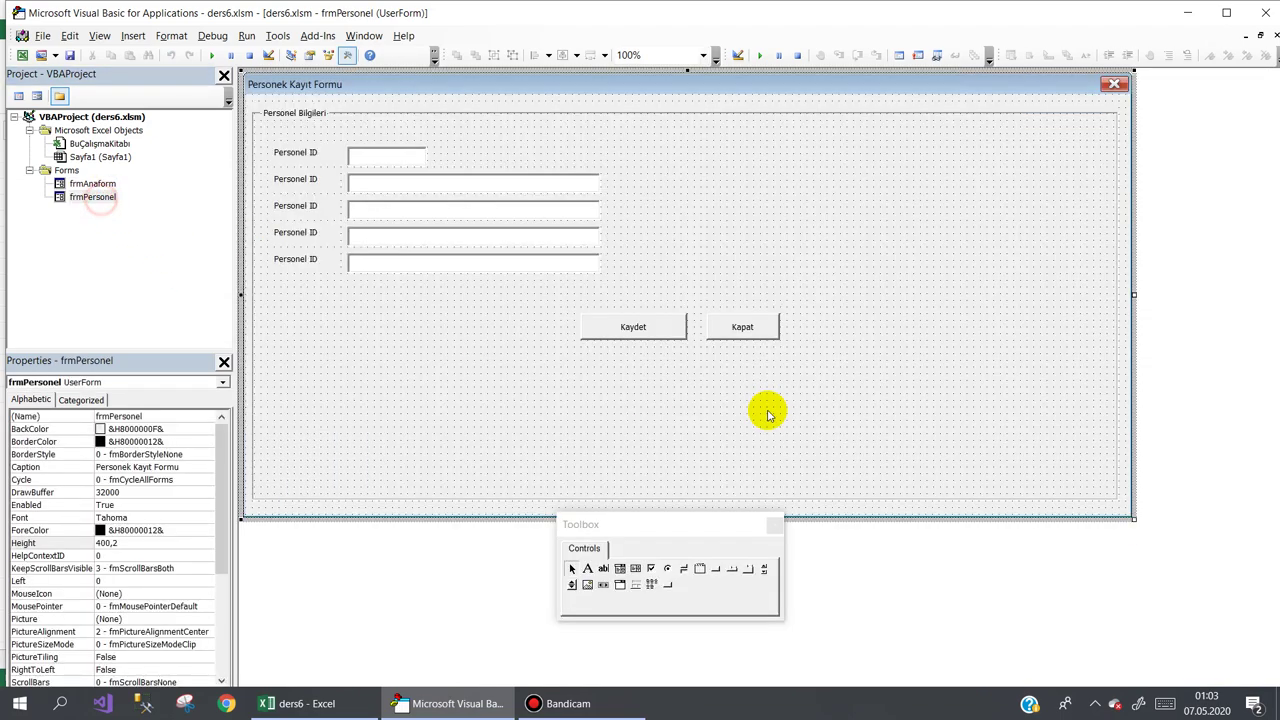
Open frmPersonel's code and scroll through efekt1, efekt2 and UserForm_QueryClose
{"action": "double_click", "coordinate": [750, 327]}
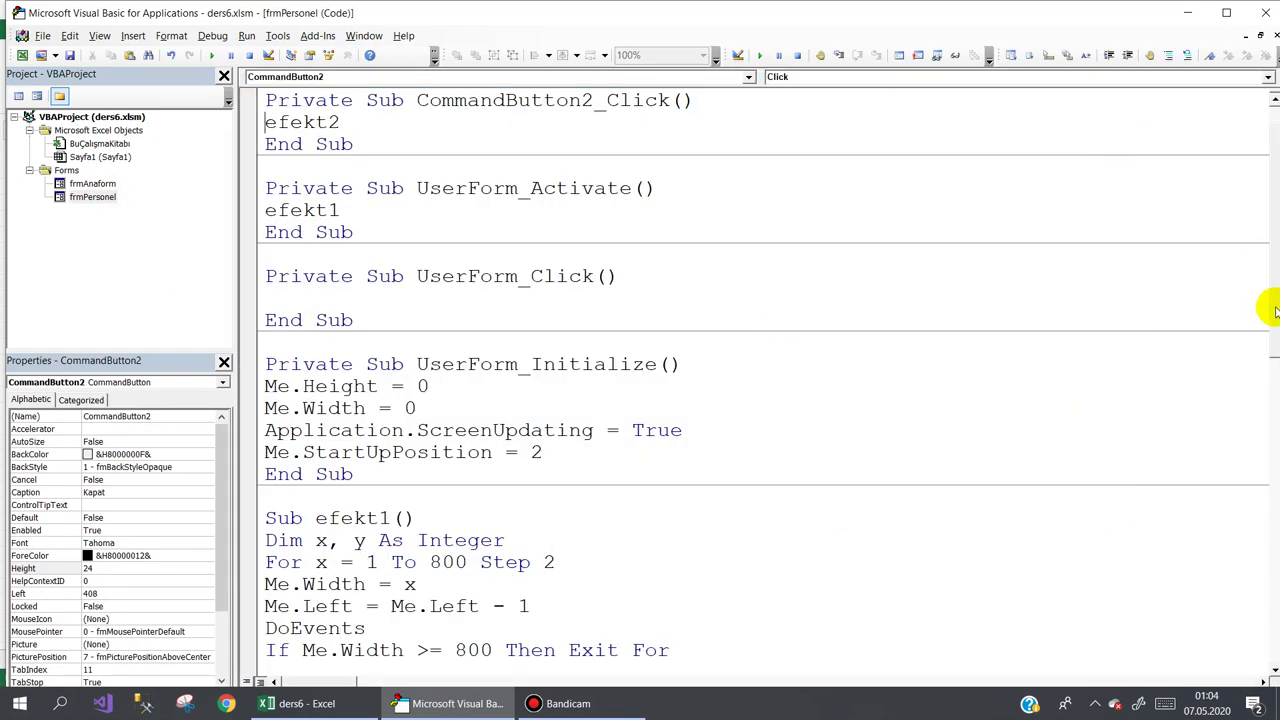
{"action": "scroll", "coordinate": [1275, 375], "scroll_direction": "down", "scroll_amount": 2}
{"action": "left_click_drag", "start_coordinate": [1275, 375], "coordinate": [1275, 403]}
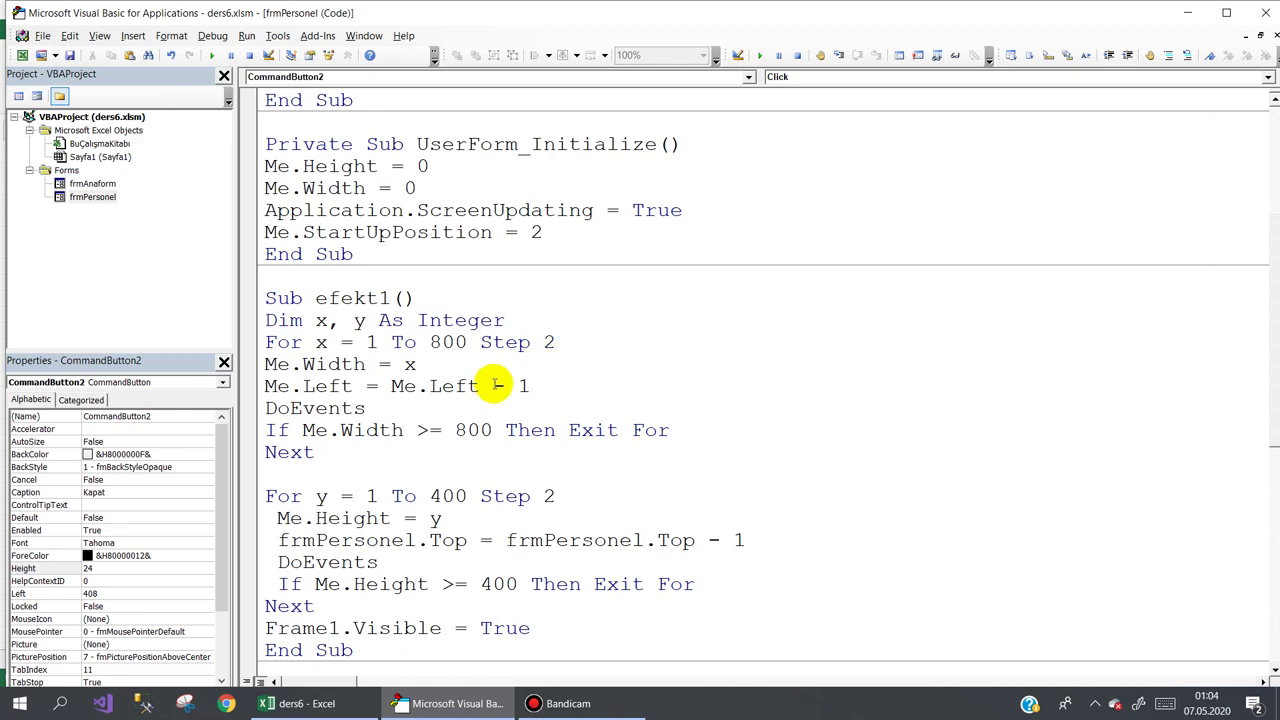
{"action": "scroll", "coordinate": [494, 384], "scroll_direction": "up", "scroll_amount": 2}
{"action": "scroll", "coordinate": [494, 384], "scroll_direction": "up", "scroll_amount": 2}
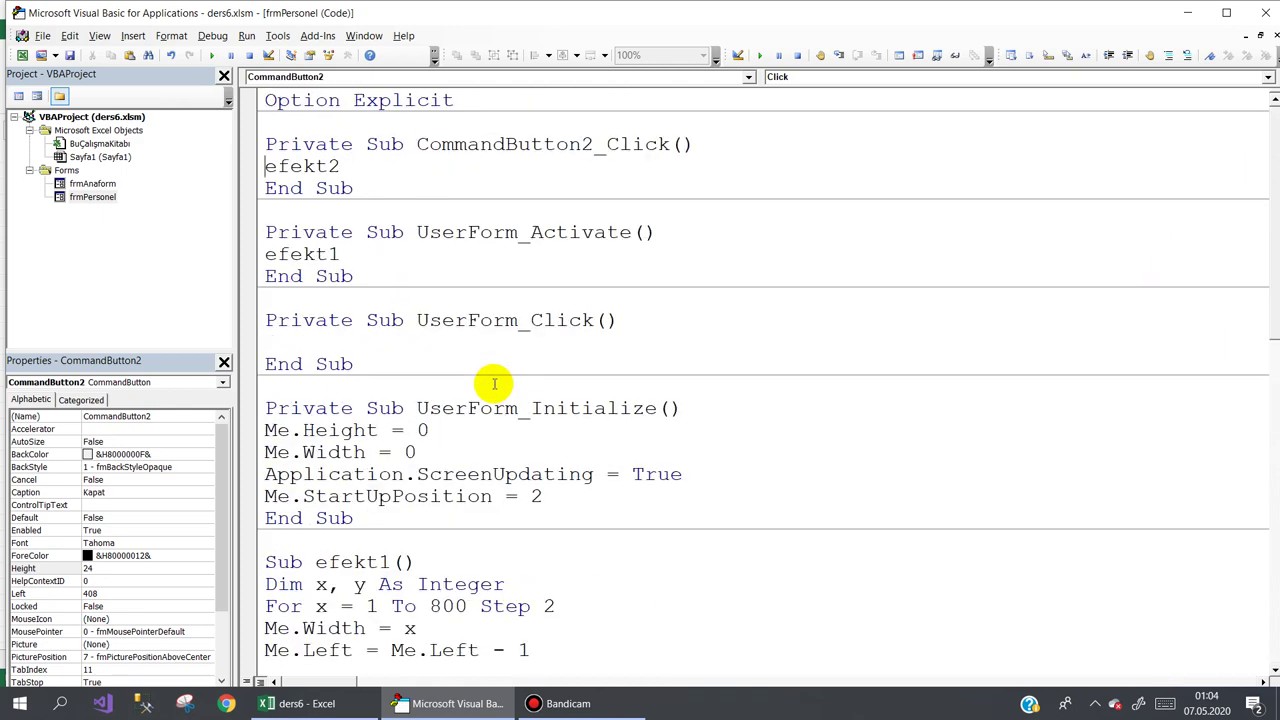
{"action": "scroll", "coordinate": [494, 384], "scroll_direction": "down", "scroll_amount": 4}
{"action": "scroll", "coordinate": [494, 384], "scroll_direction": "down", "scroll_amount": 6}
{"action": "scroll", "coordinate": [496, 387], "scroll_direction": "down", "scroll_amount": 2}
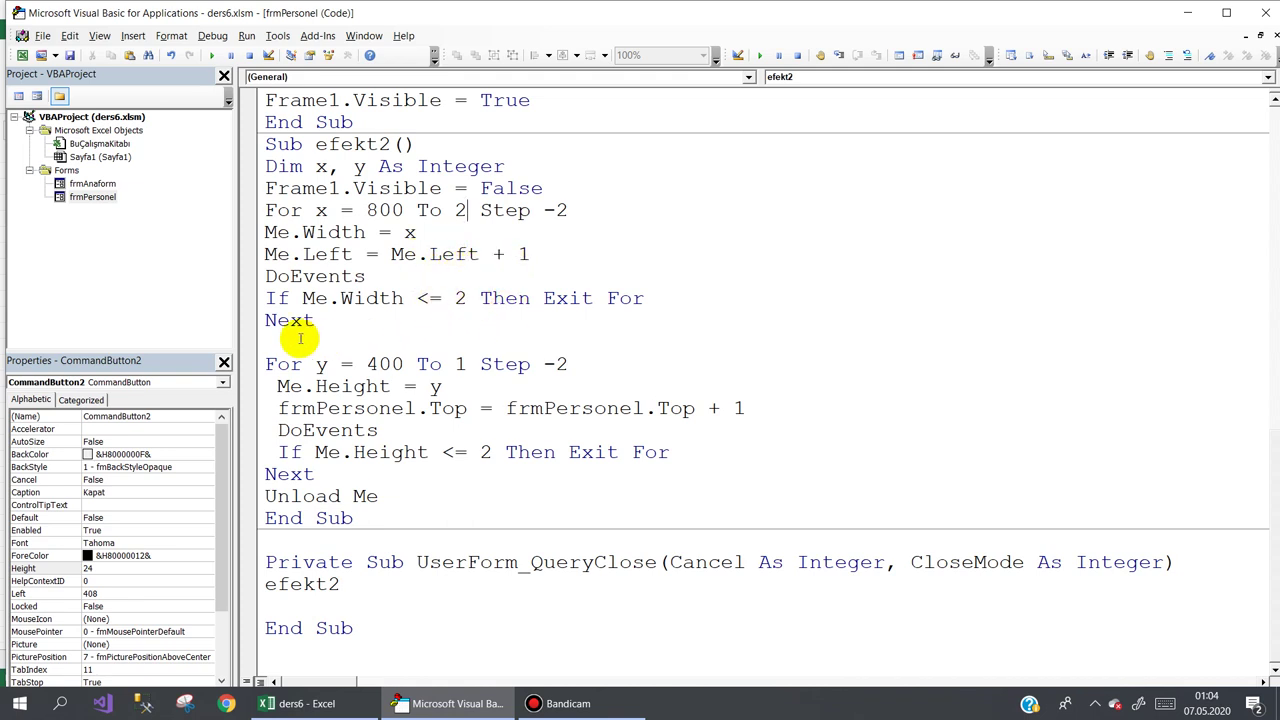
Change the end value of efekt2's height loop from 1 to 2 and return to Excel
{"action": "double_click", "coordinate": [460, 364]}
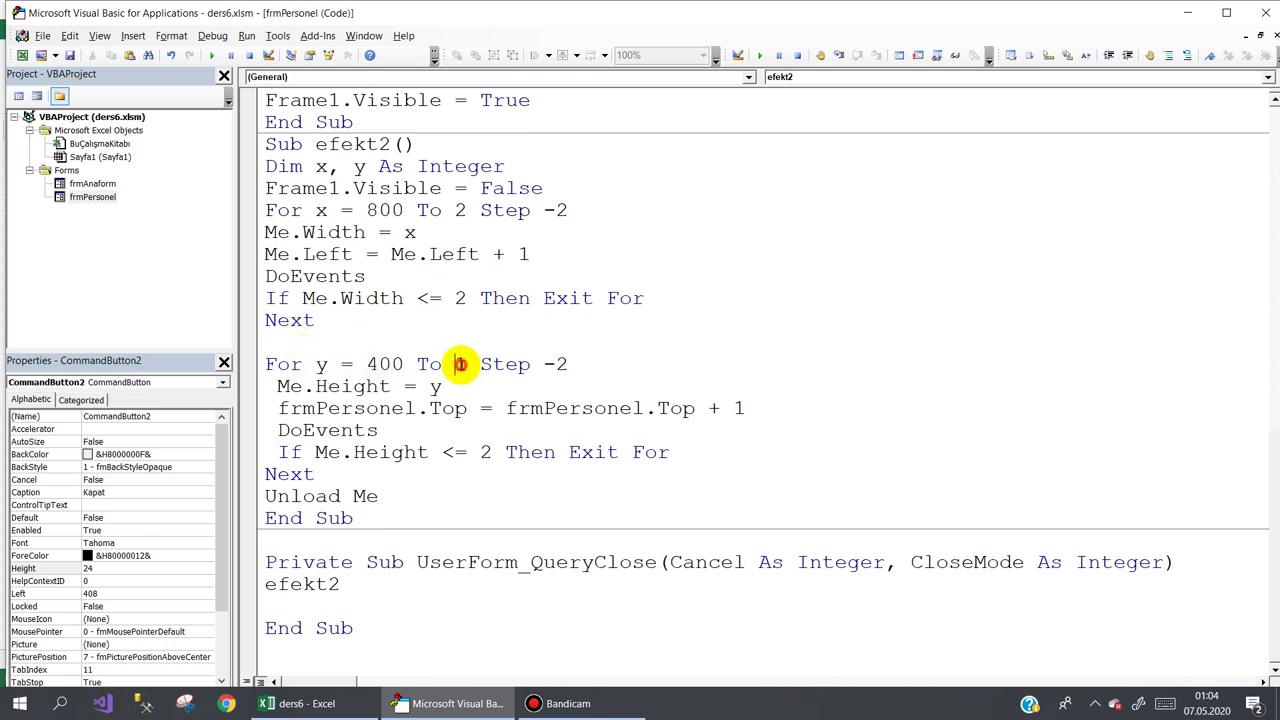
{"action": "type", "text": "2"}
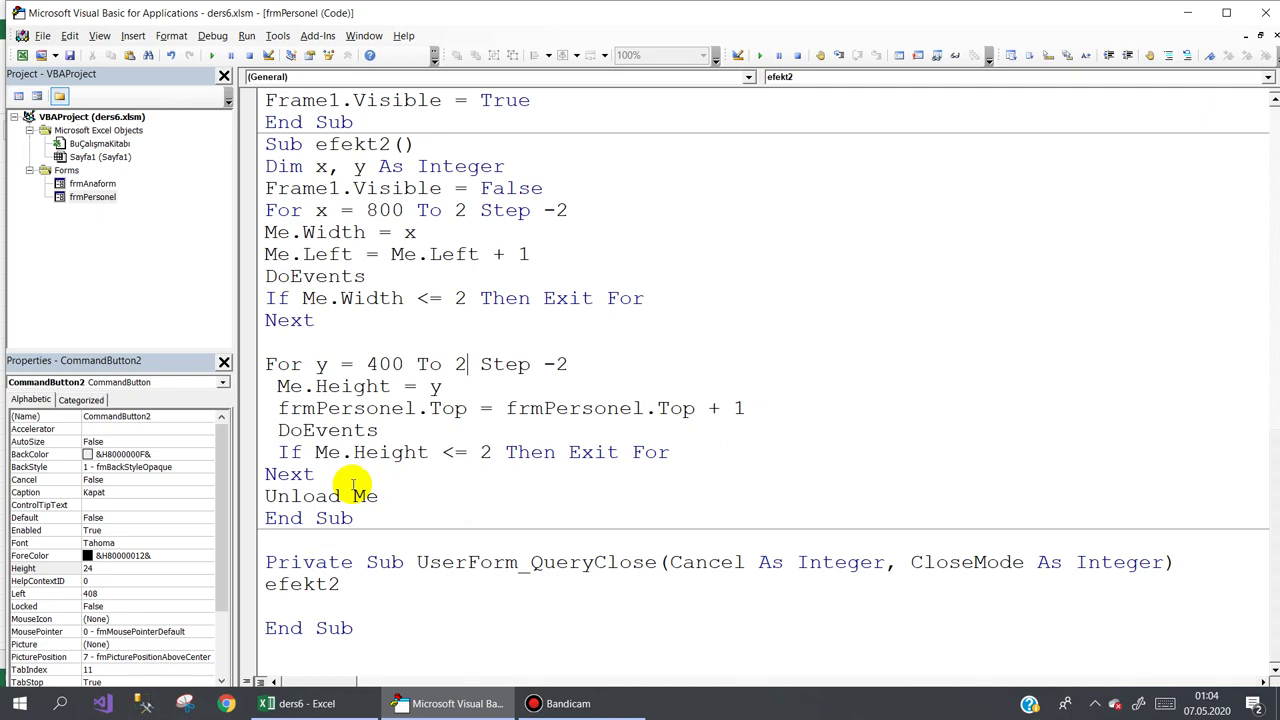
{"action": "left_click", "coordinate": [300, 703]}
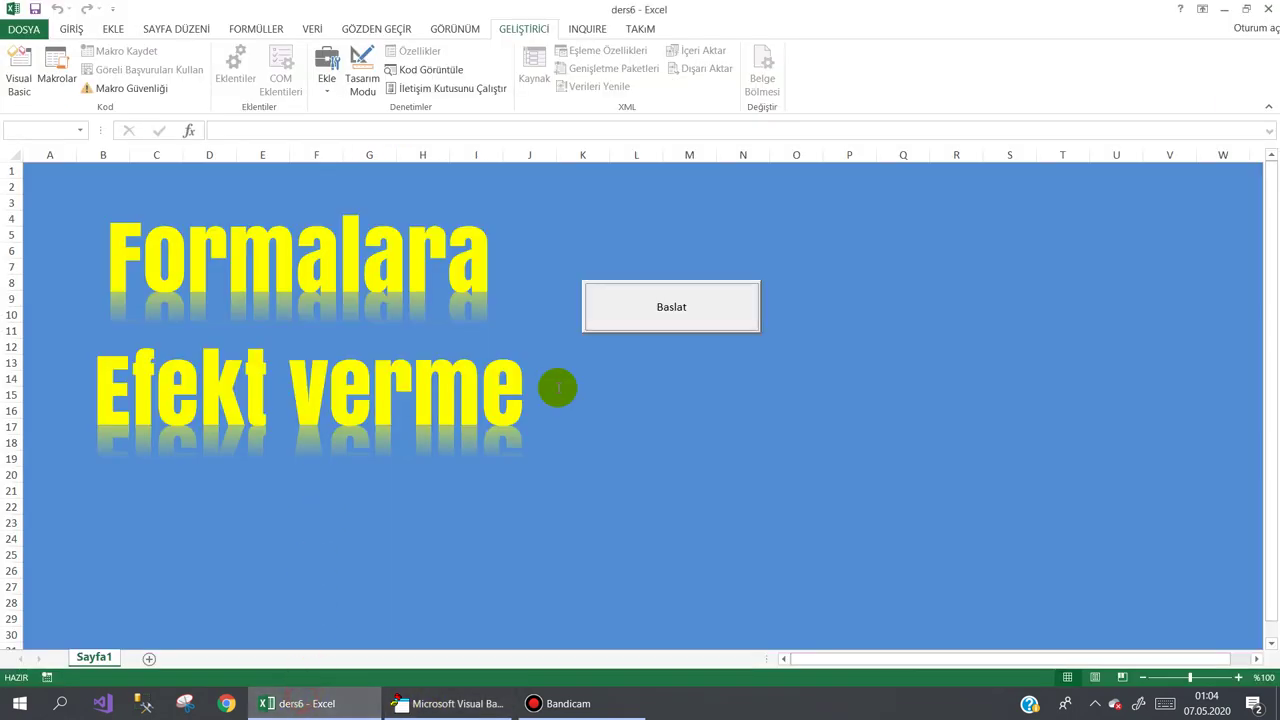
Open and close the Personel Kayıt form again to check its effects, then close Ana Form and return to VBA
{"action": "left_click", "coordinate": [672, 312]}
{"action": "left_click", "coordinate": [232, 106]}
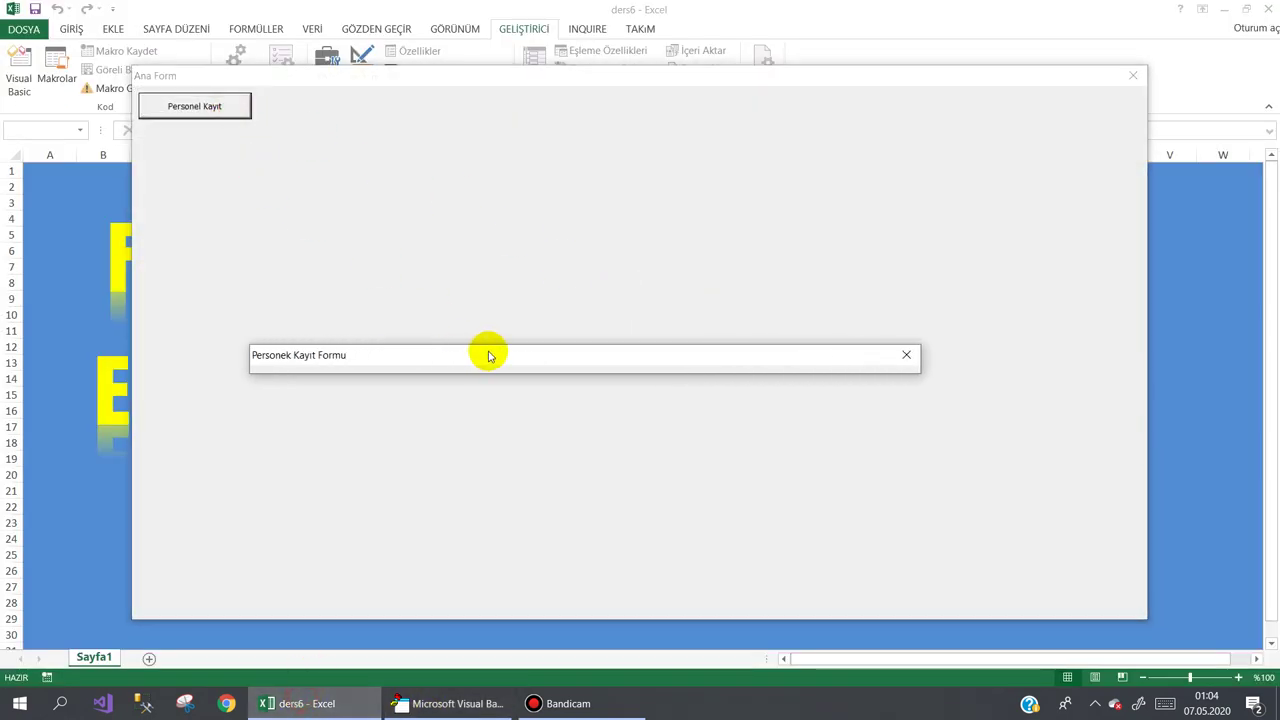
{"action": "left_click", "coordinate": [630, 376]}
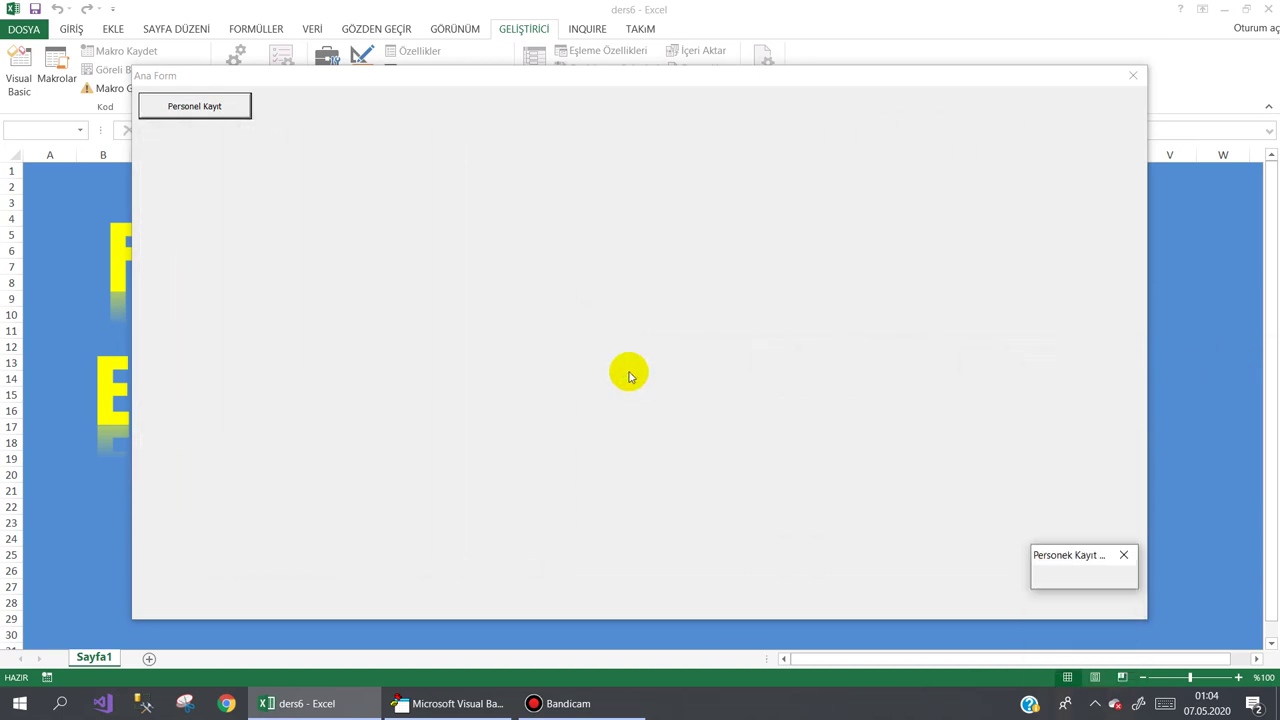
{"action": "left_click", "coordinate": [1135, 80]}
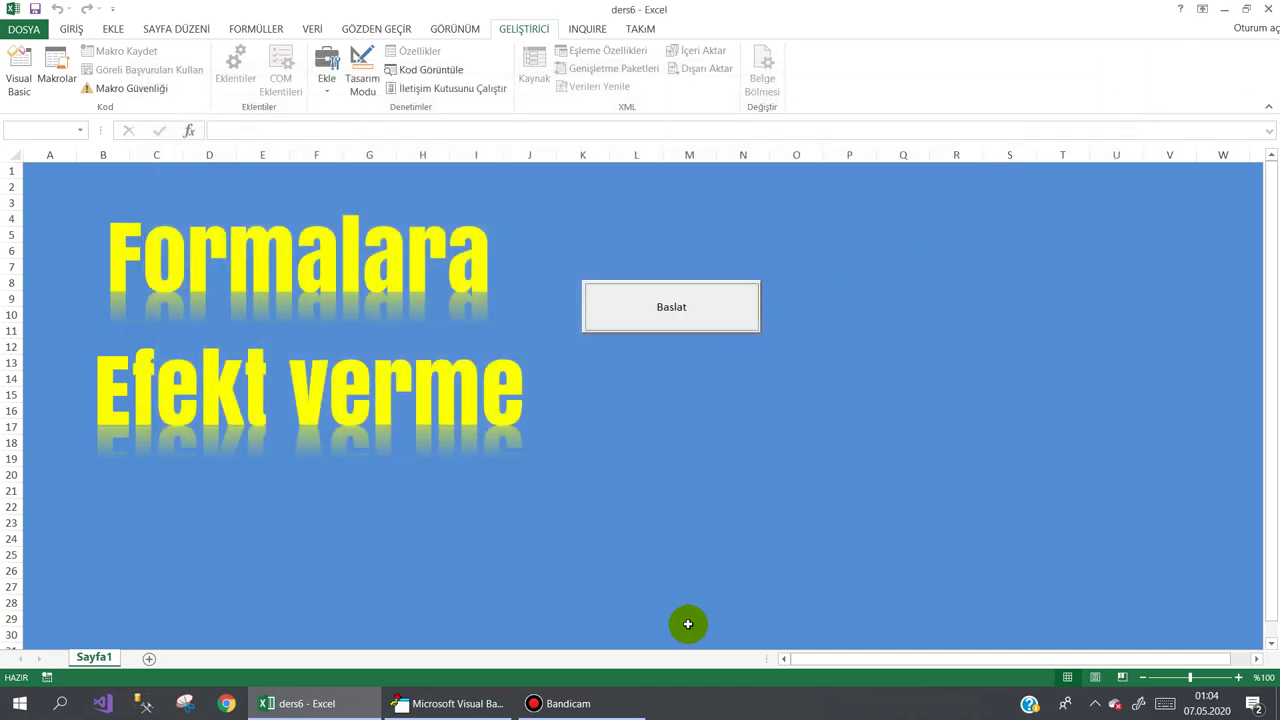
{"action": "left_click", "coordinate": [461, 705]}
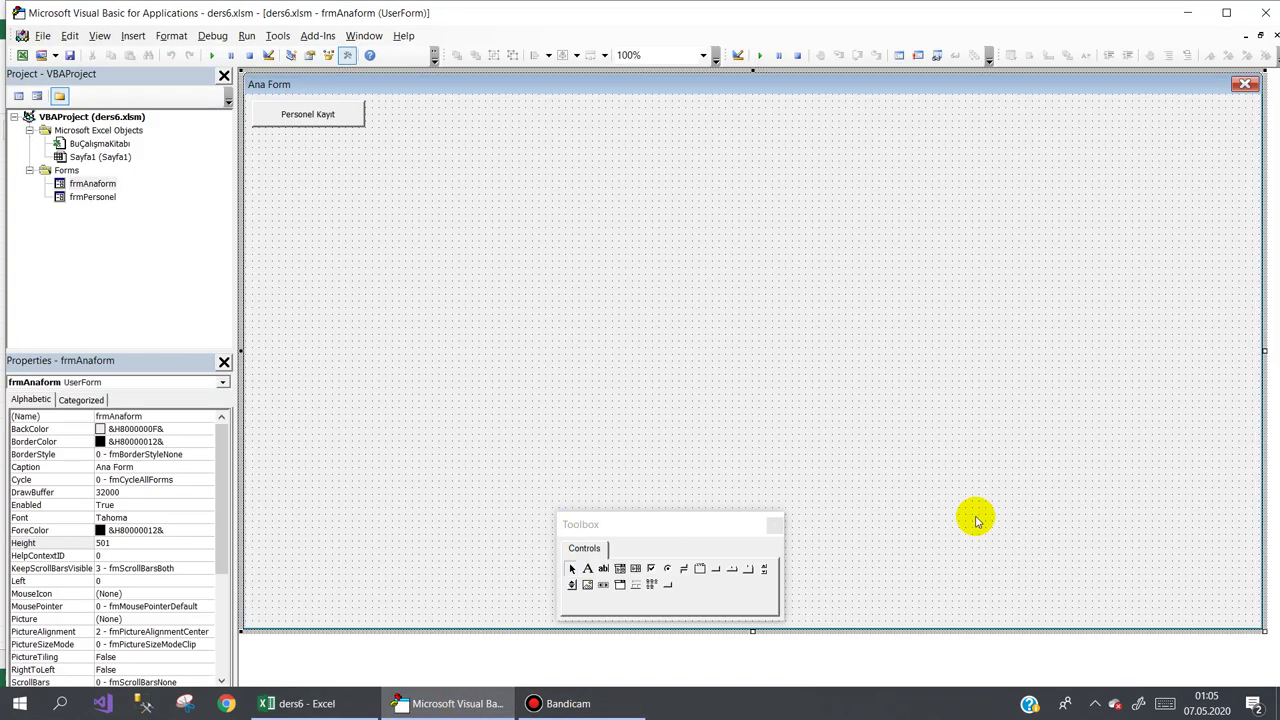
Open frmPersonel's code and scroll to efekt2, which shrinks width 800→2 and height 400→2
{"action": "left_click", "coordinate": [94, 198]}
{"action": "double_click", "coordinate": [93, 198]}
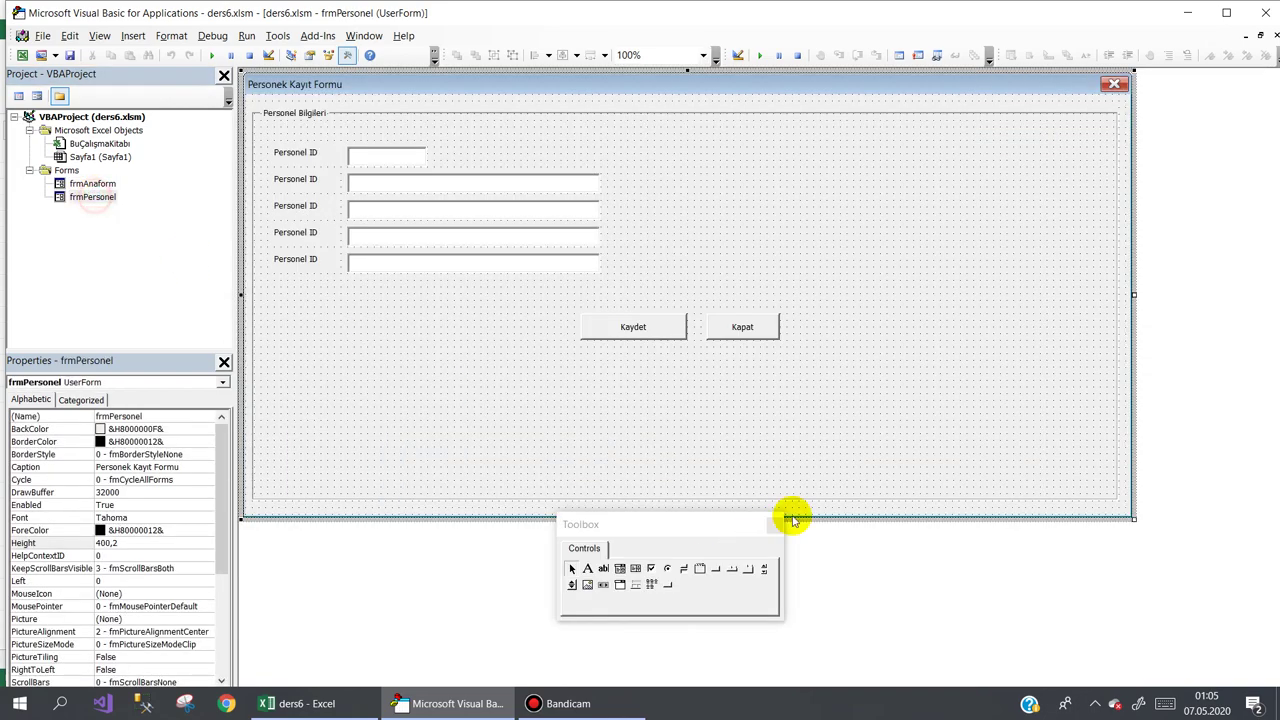
{"action": "double_click", "coordinate": [1023, 505]}
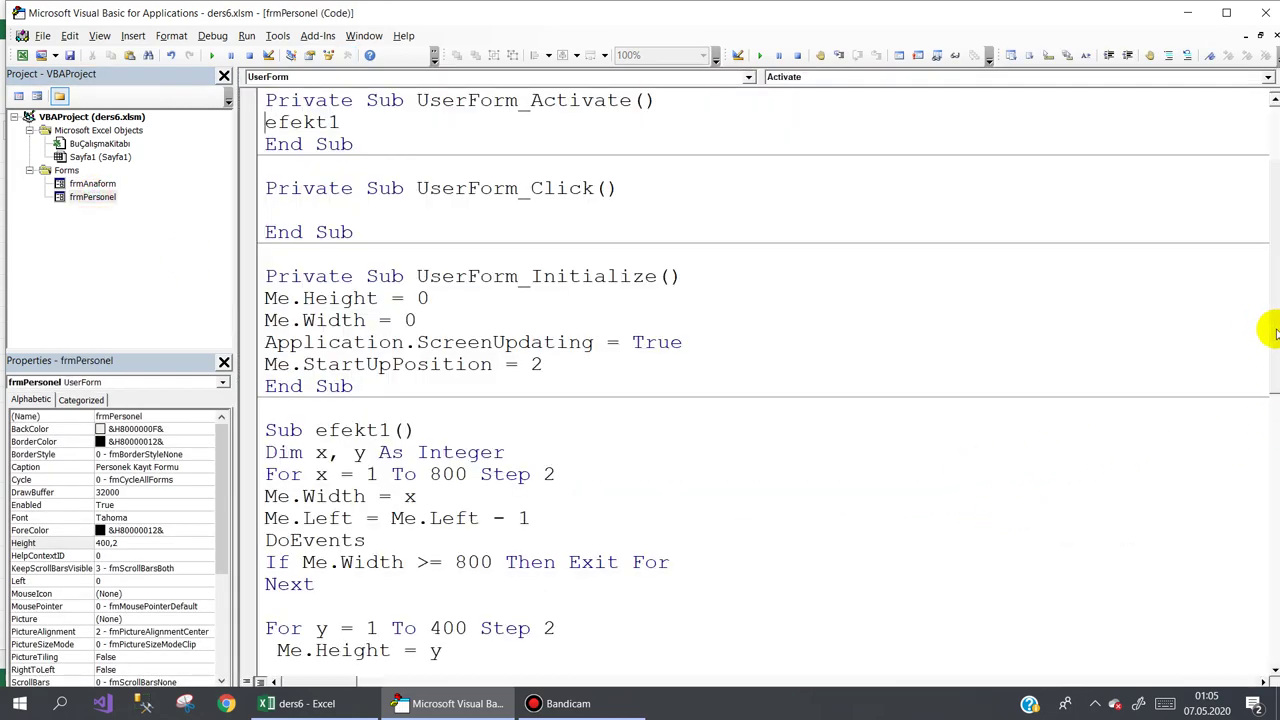
{"action": "left_click_drag", "start_coordinate": [1266, 329], "coordinate": [1250, 562]}
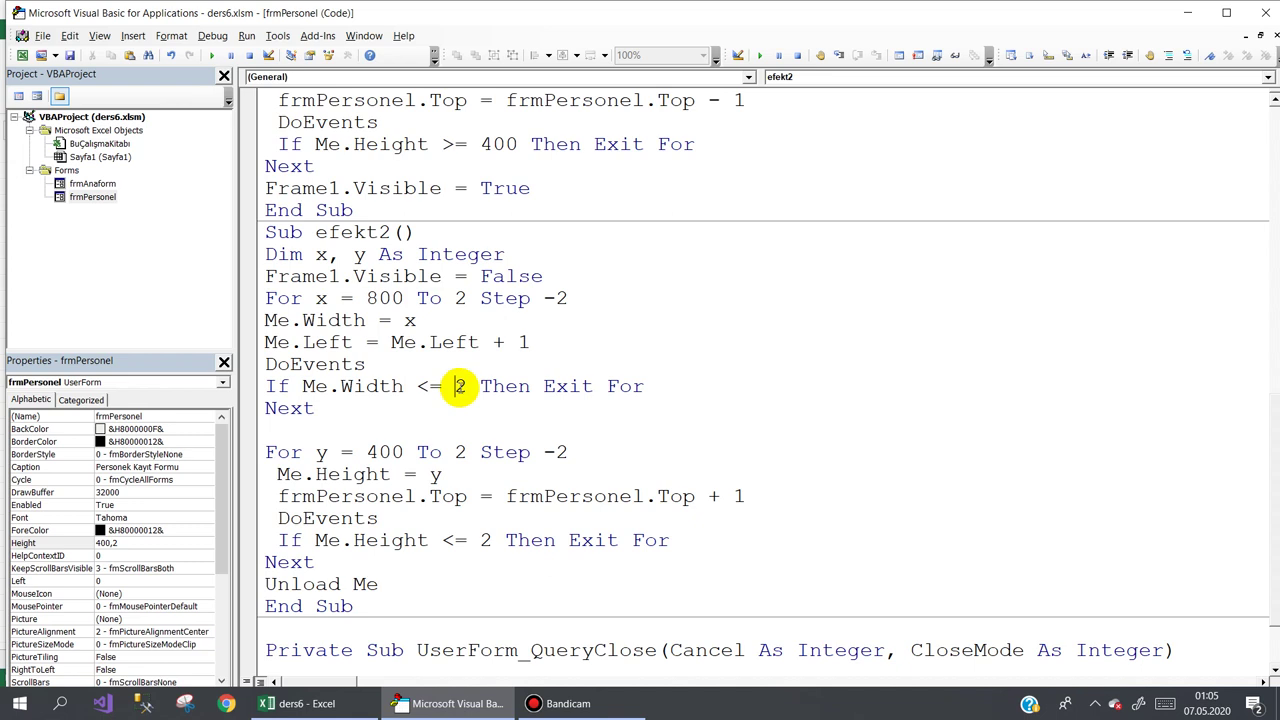
Change efekt2's width and height exit limits from '<= 2' to '<= 6'
{"action": "type", "text": "5"}
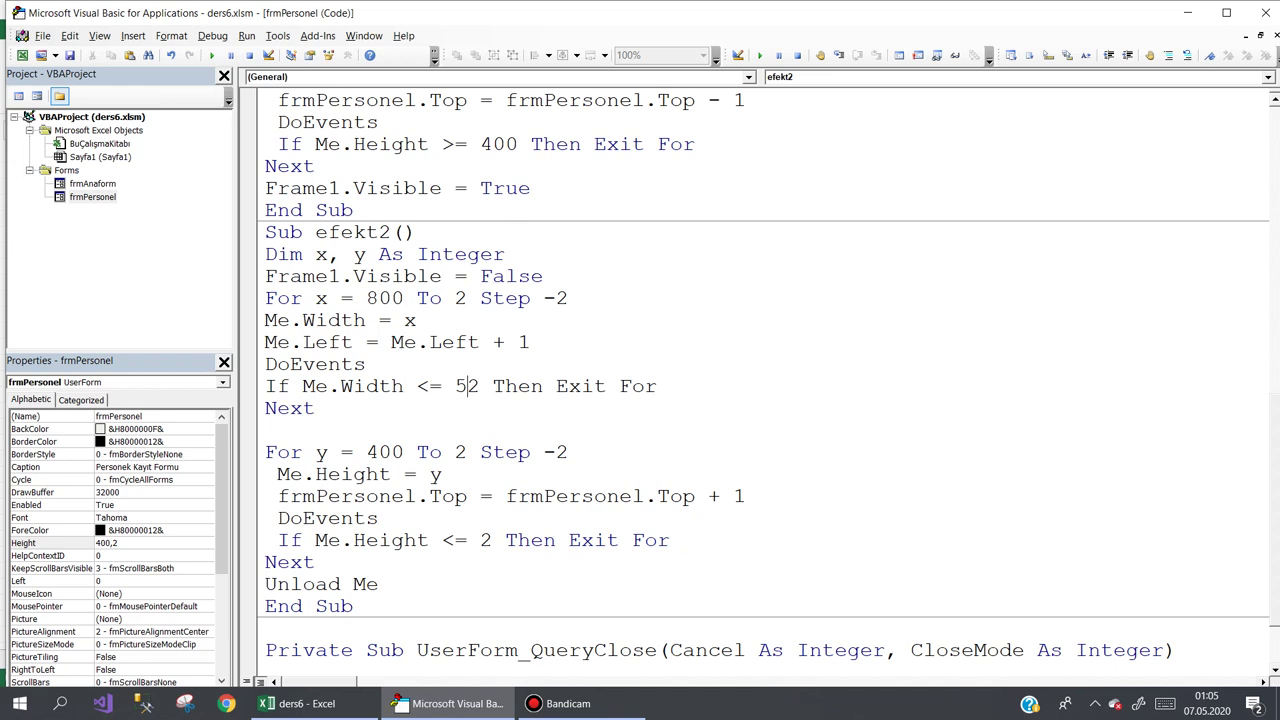
{"action": "key", "text": "BackSpace"}
{"action": "key", "text": "Delete"}
{"action": "type", "text": "6"}
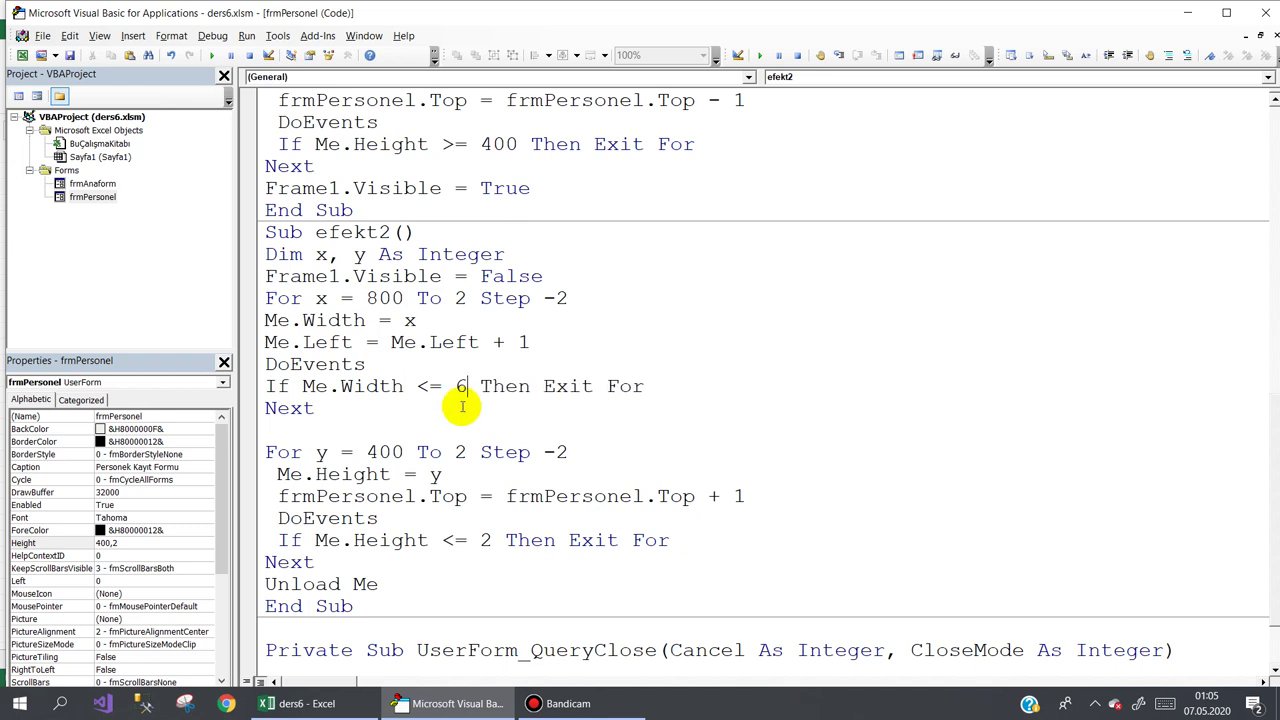
{"action": "left_click", "coordinate": [476, 540]}
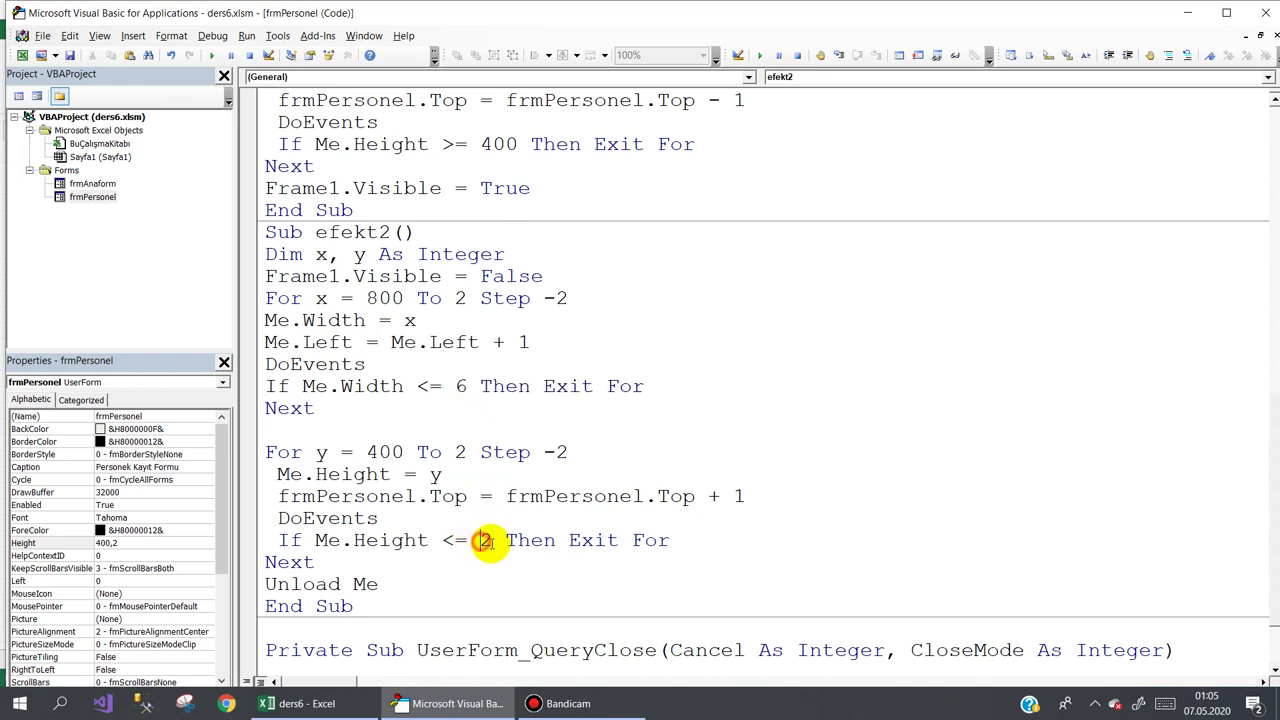
{"action": "type", "text": "6"}
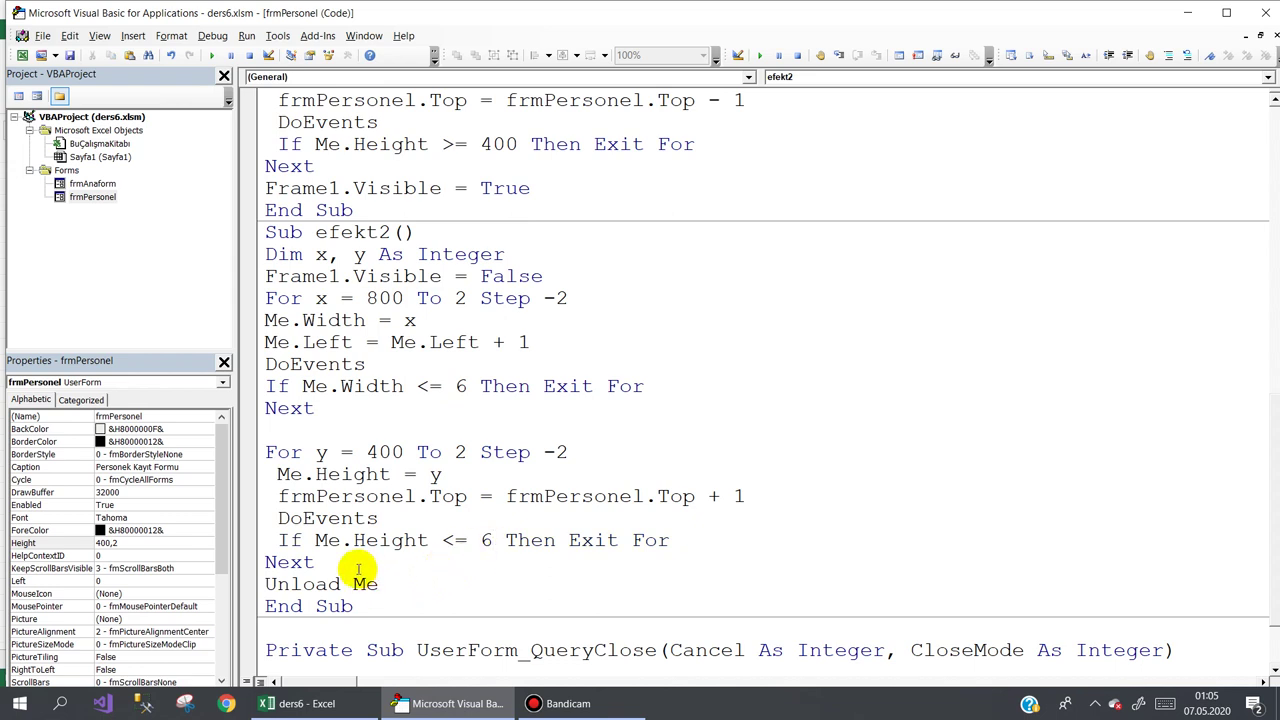
In Excel, launch Ana Form, open and close Personel Kayıt with Kapat, then close Ana Form
{"action": "left_click", "coordinate": [305, 703]}
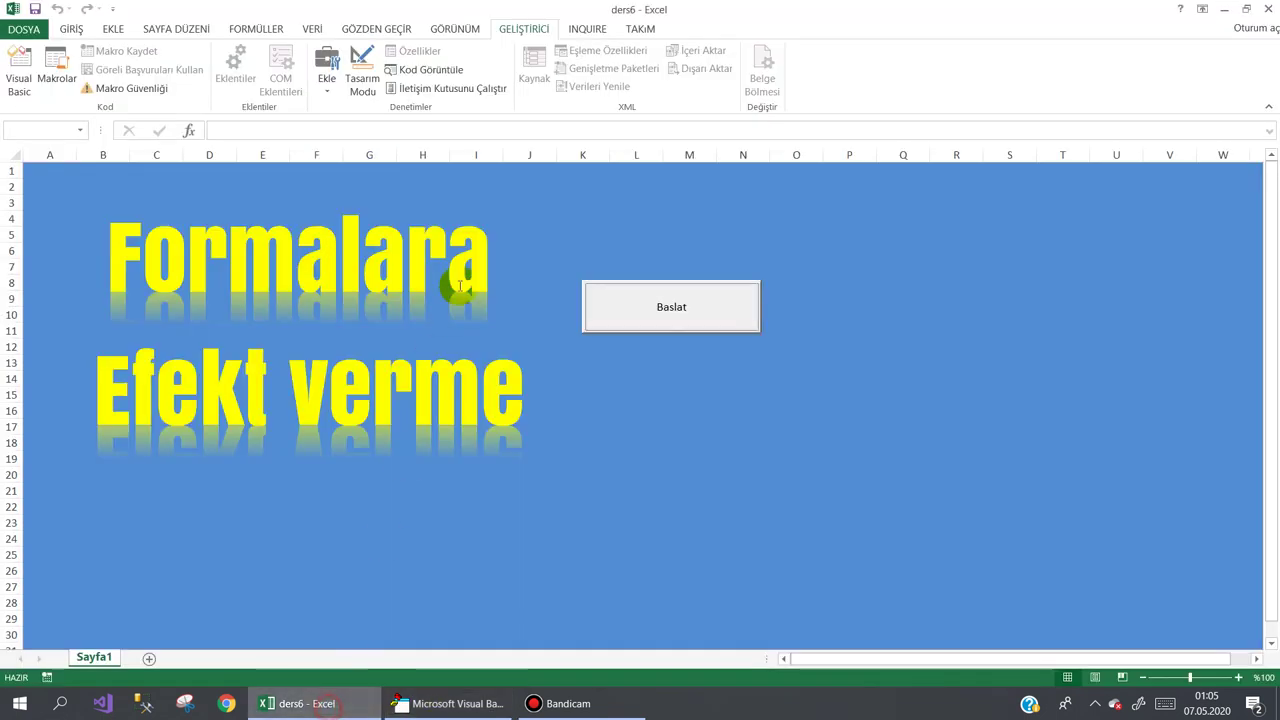
{"action": "left_click", "coordinate": [637, 311]}
{"action": "left_click", "coordinate": [231, 106]}
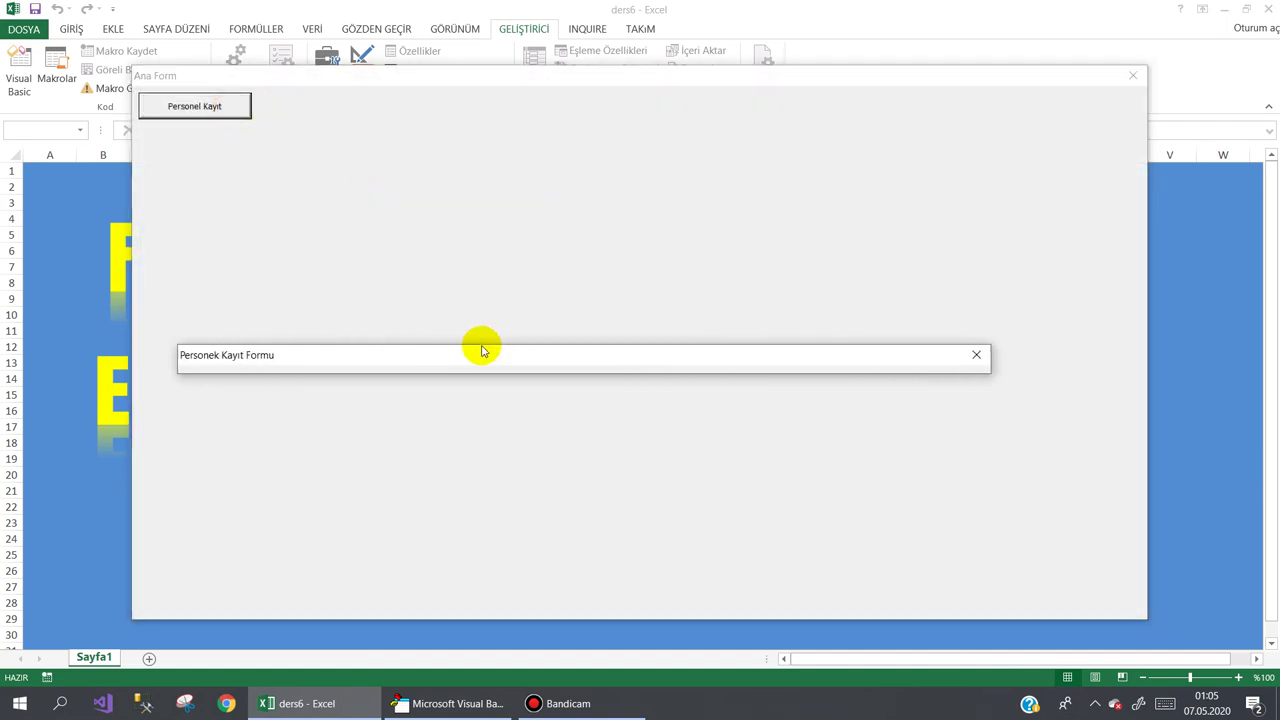
{"action": "left_click", "coordinate": [645, 378]}
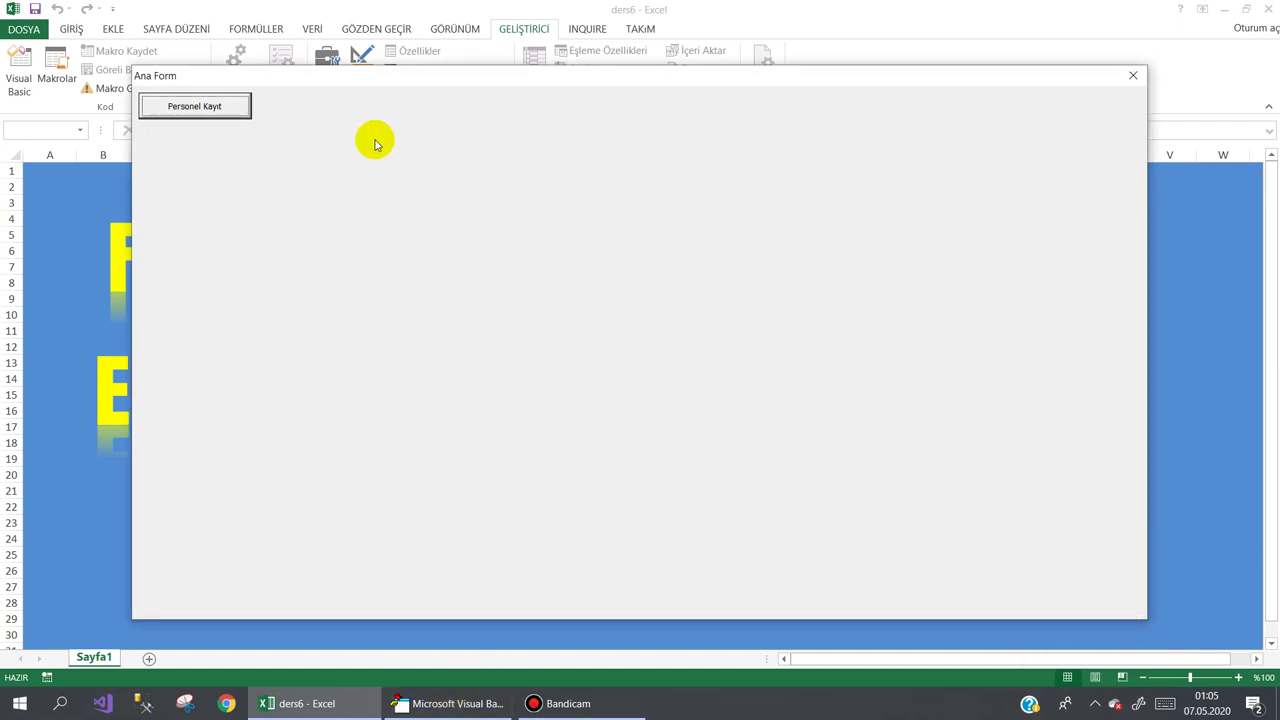
{"action": "left_click", "coordinate": [1138, 80]}
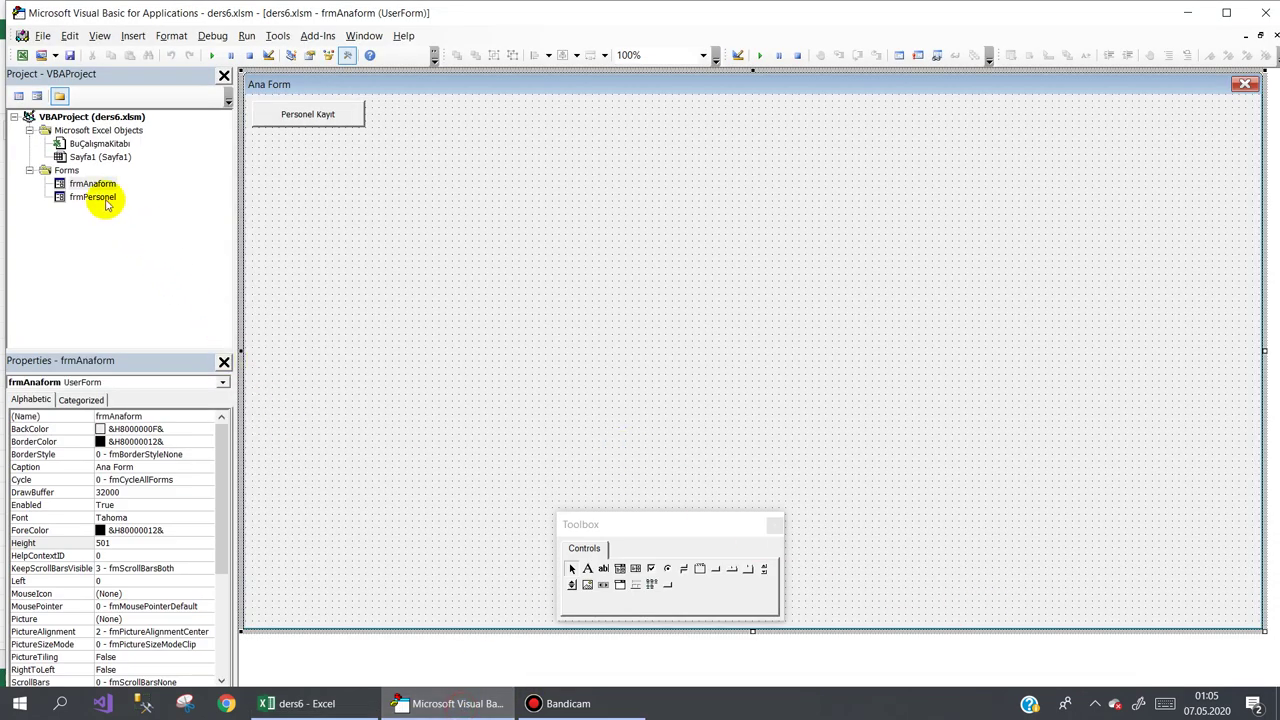
Open frmPersonel's code from its form design and scroll up through it
{"action": "double_click", "coordinate": [92, 196]}
{"action": "double_click", "coordinate": [894, 507]}
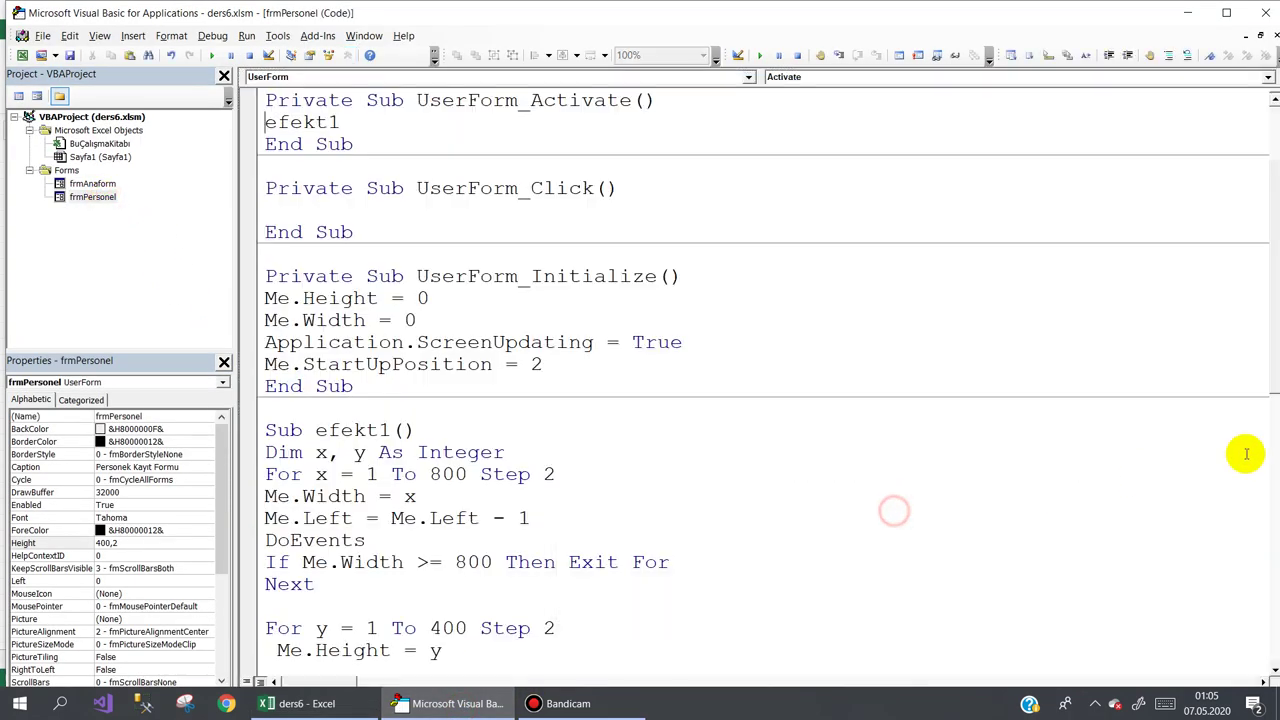
{"action": "mouse_move", "coordinate": [1275, 313]}
{"action": "left_mouse_down"}
{"action": "mouse_move", "coordinate": [1275, 480]}
{"action": "mouse_move", "coordinate": [1270, 265]}
{"action": "left_mouse_up"}
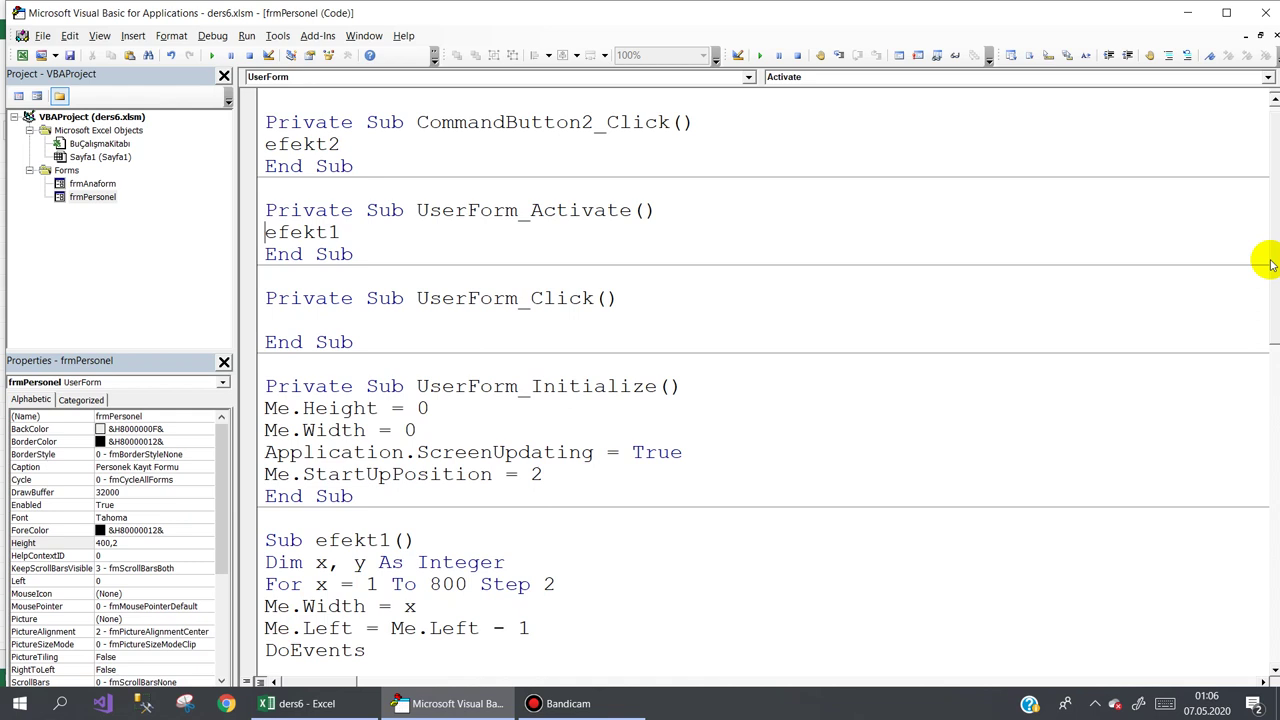
{"action": "left_click", "coordinate": [101, 198]}
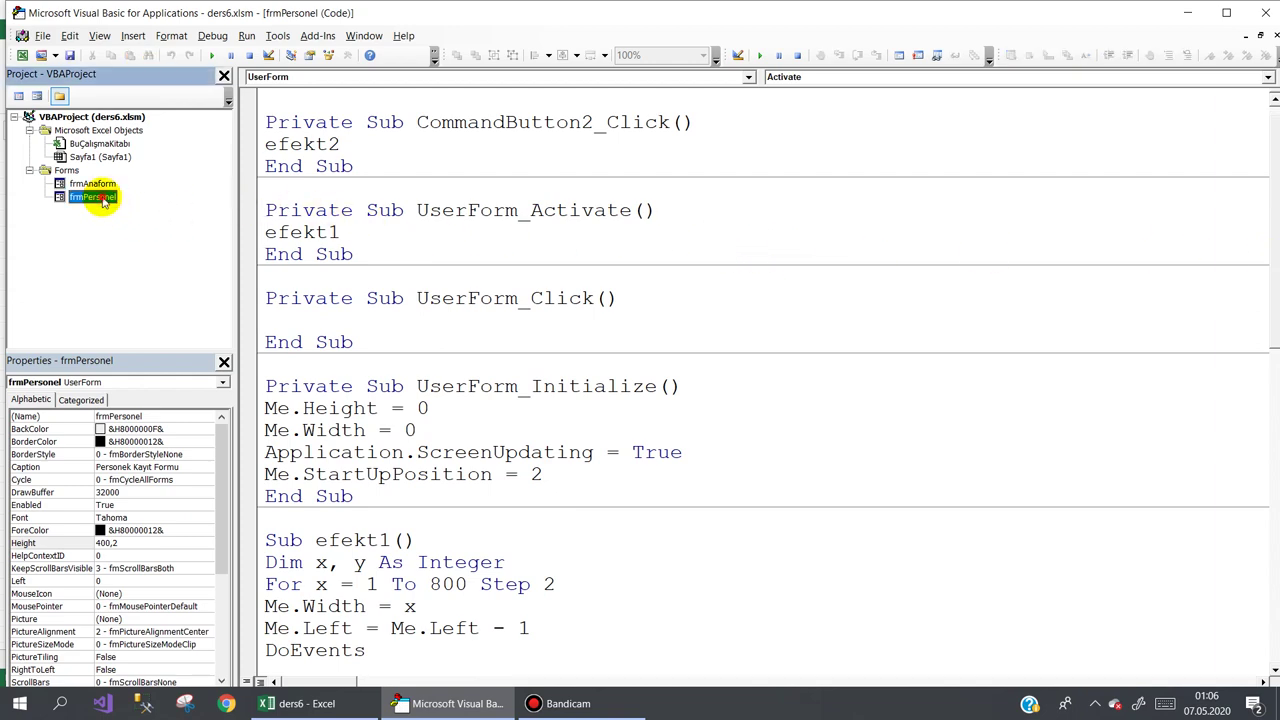
{"action": "double_click", "coordinate": [101, 198]}
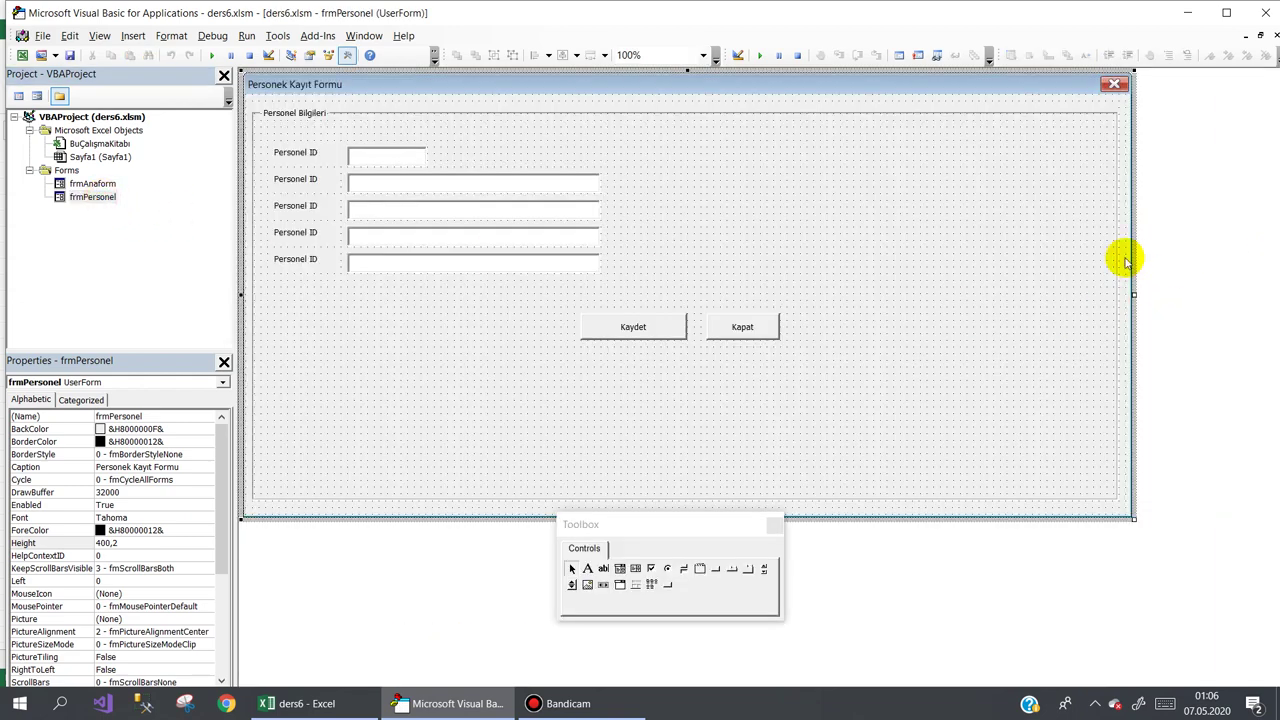
{"action": "key", "text": "F7"}
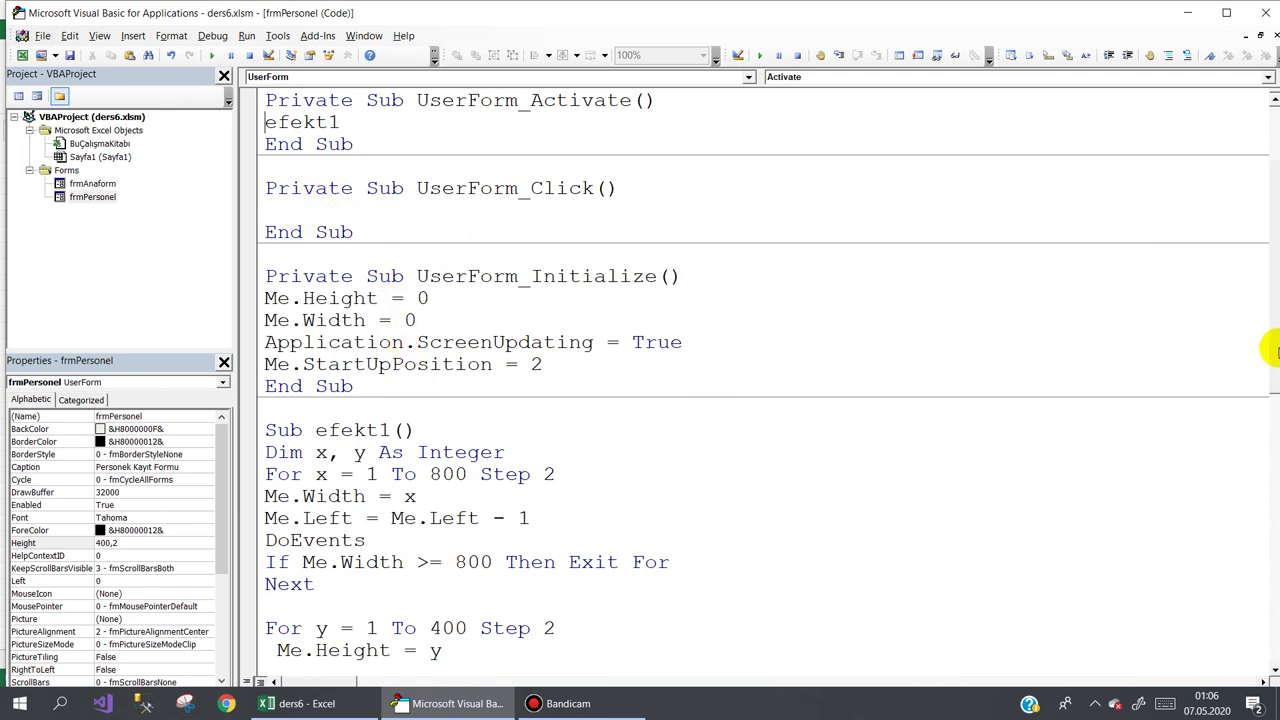
{"action": "scroll", "coordinate": [1270, 335], "scroll_direction": "up", "scroll_amount": 1}
{"action": "scroll", "coordinate": [1270, 320], "scroll_direction": "up", "scroll_amount": 1}
{"action": "scroll", "coordinate": [1275, 300], "scroll_direction": "up", "scroll_amount": 1}
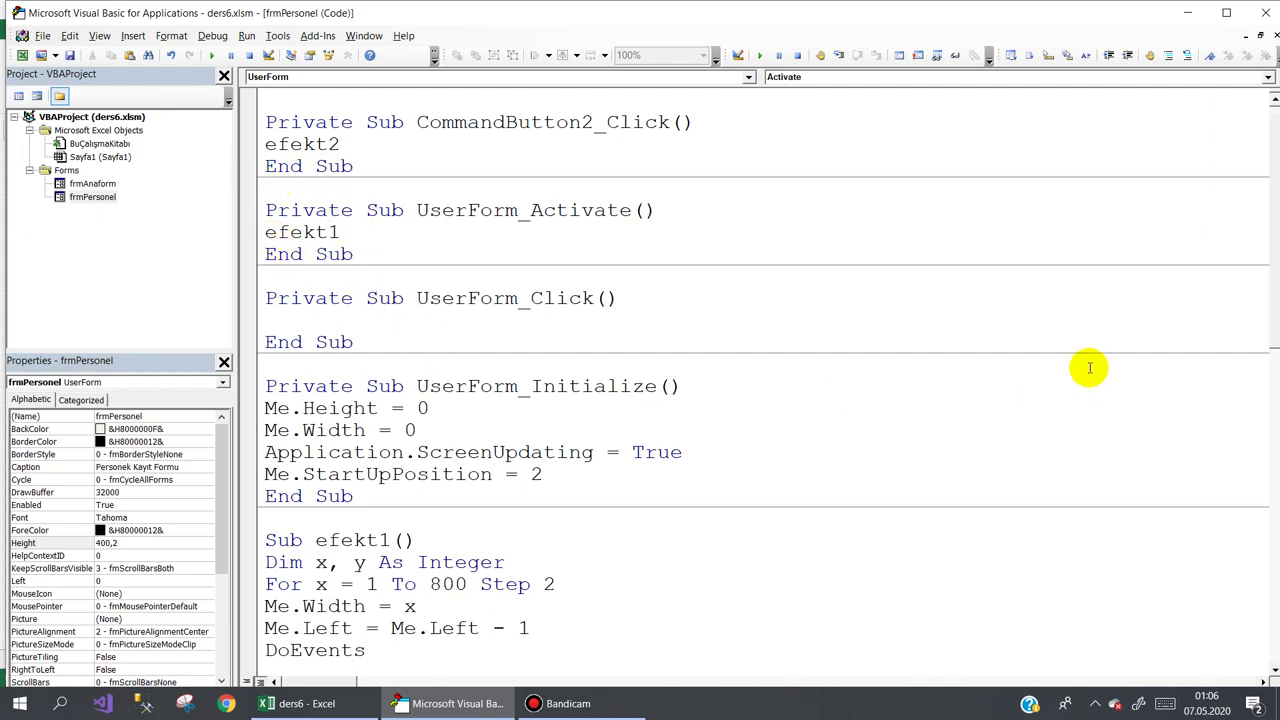
Open the Kapat button's CommandButton2_Click code, mark its efekt2 call, and scroll down to Sub efekt2
{"action": "double_click", "coordinate": [95, 199]}
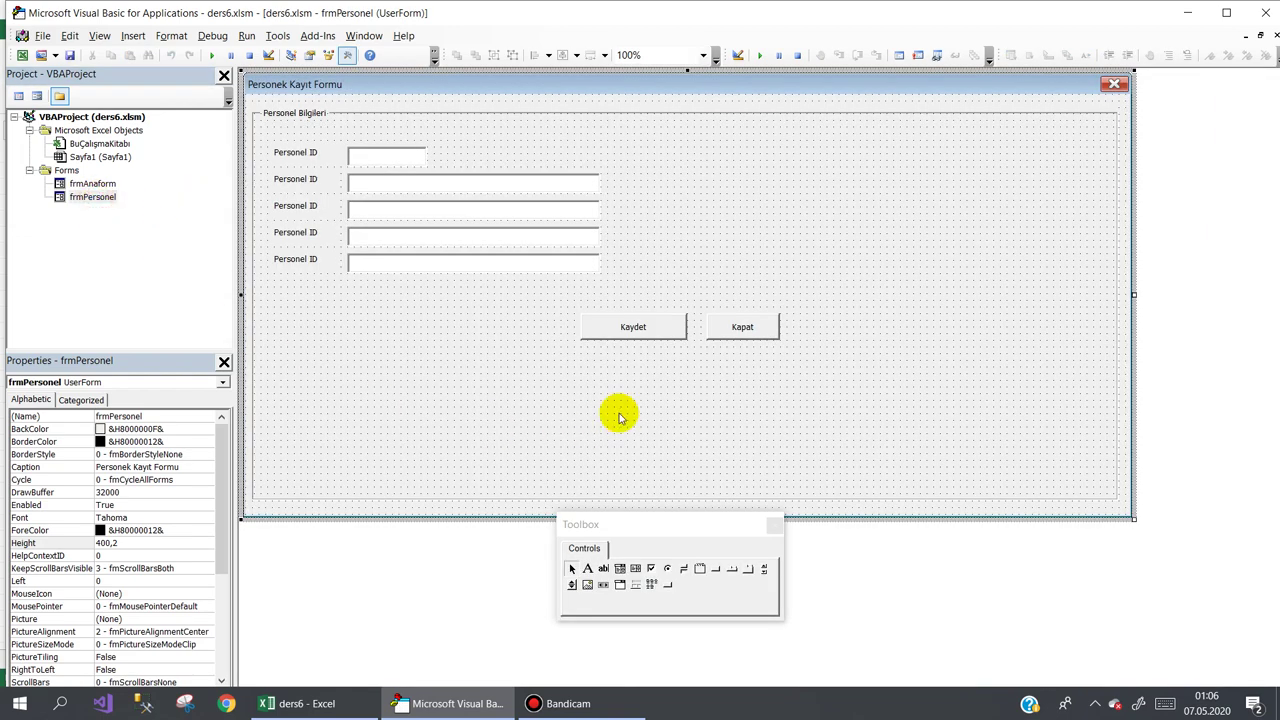
{"action": "left_click", "coordinate": [915, 511]}
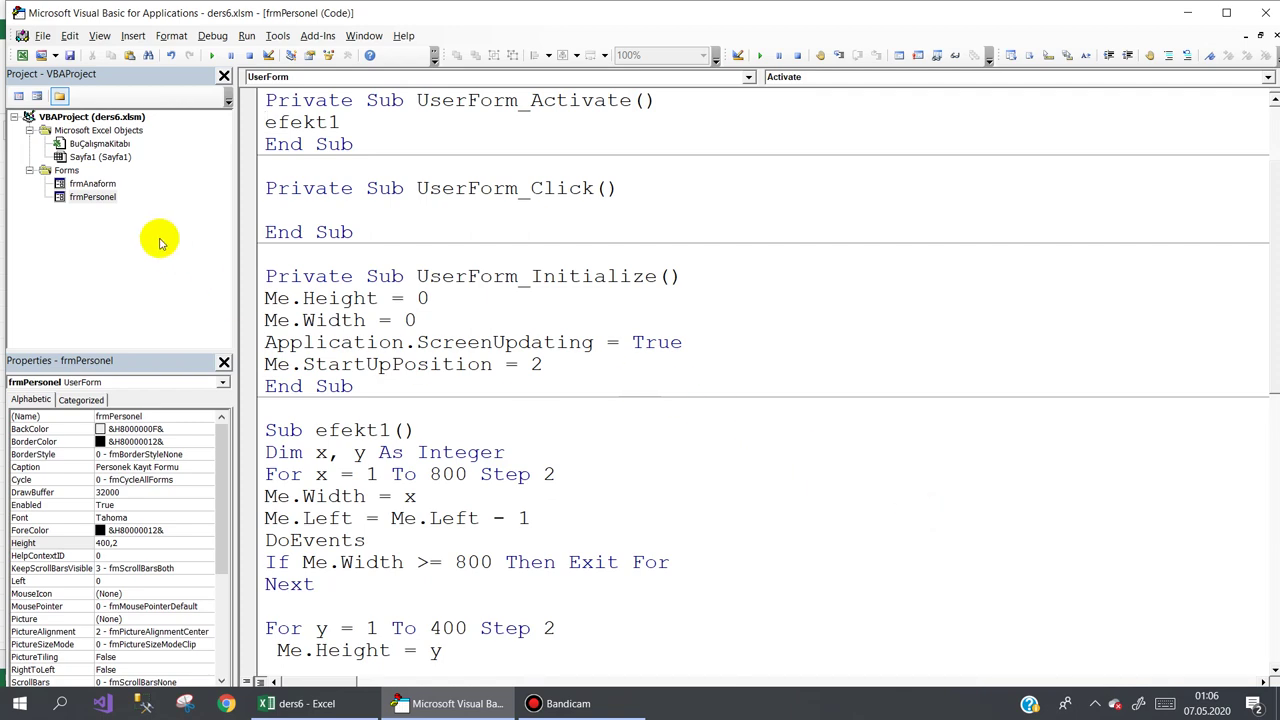
{"action": "double_click", "coordinate": [92, 196]}
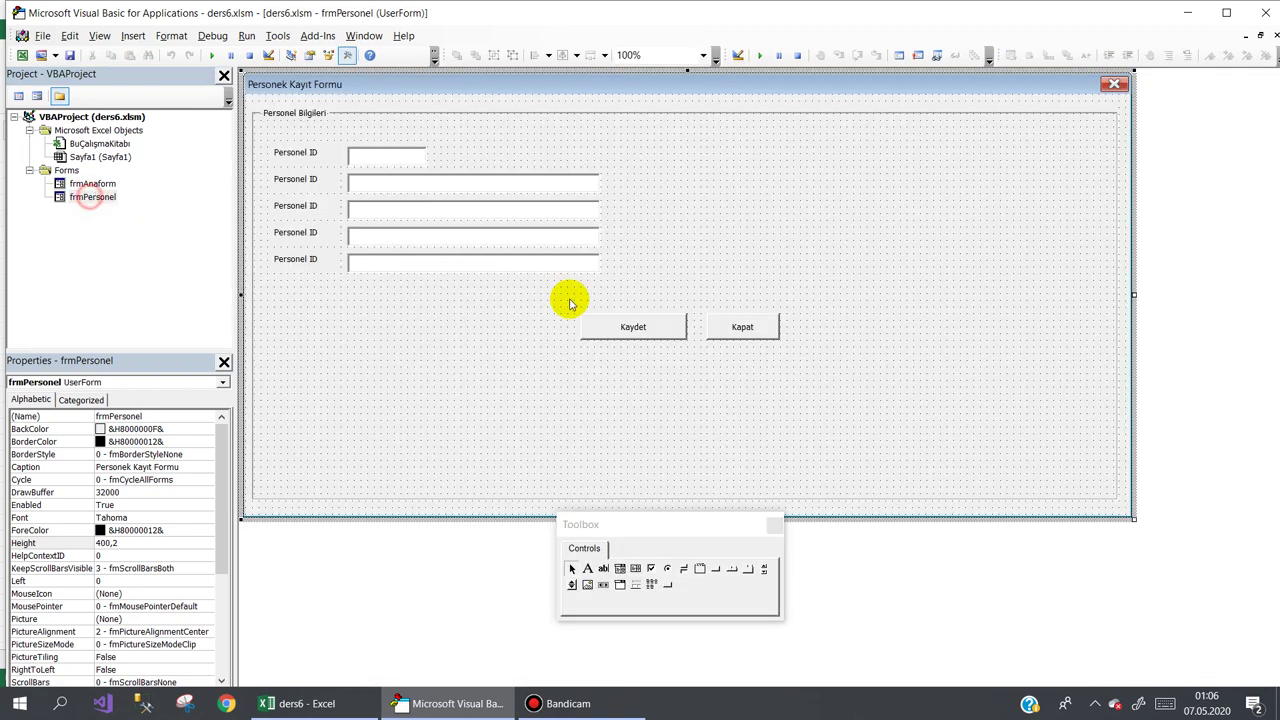
{"action": "double_click", "coordinate": [718, 325]}
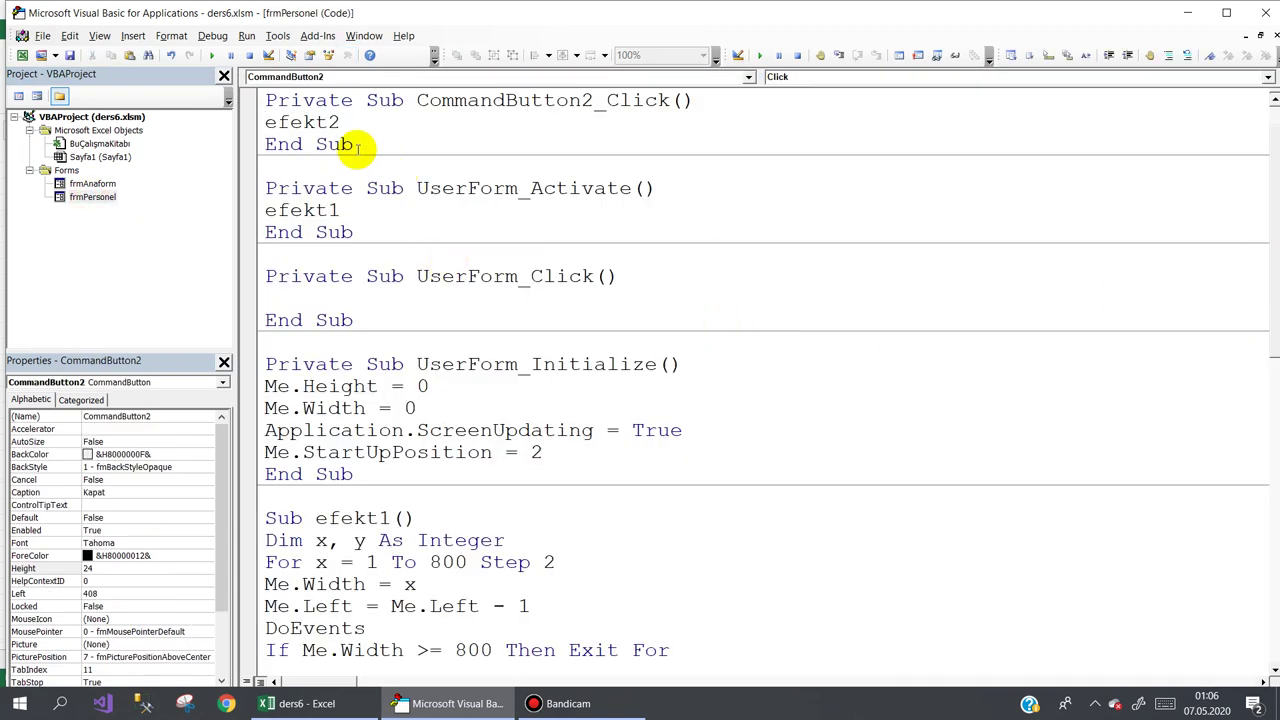
{"action": "left_click_drag", "start_coordinate": [340, 122], "coordinate": [233, 124]}
{"action": "scroll", "coordinate": [1272, 330], "scroll_direction": "down", "scroll_amount": 4}
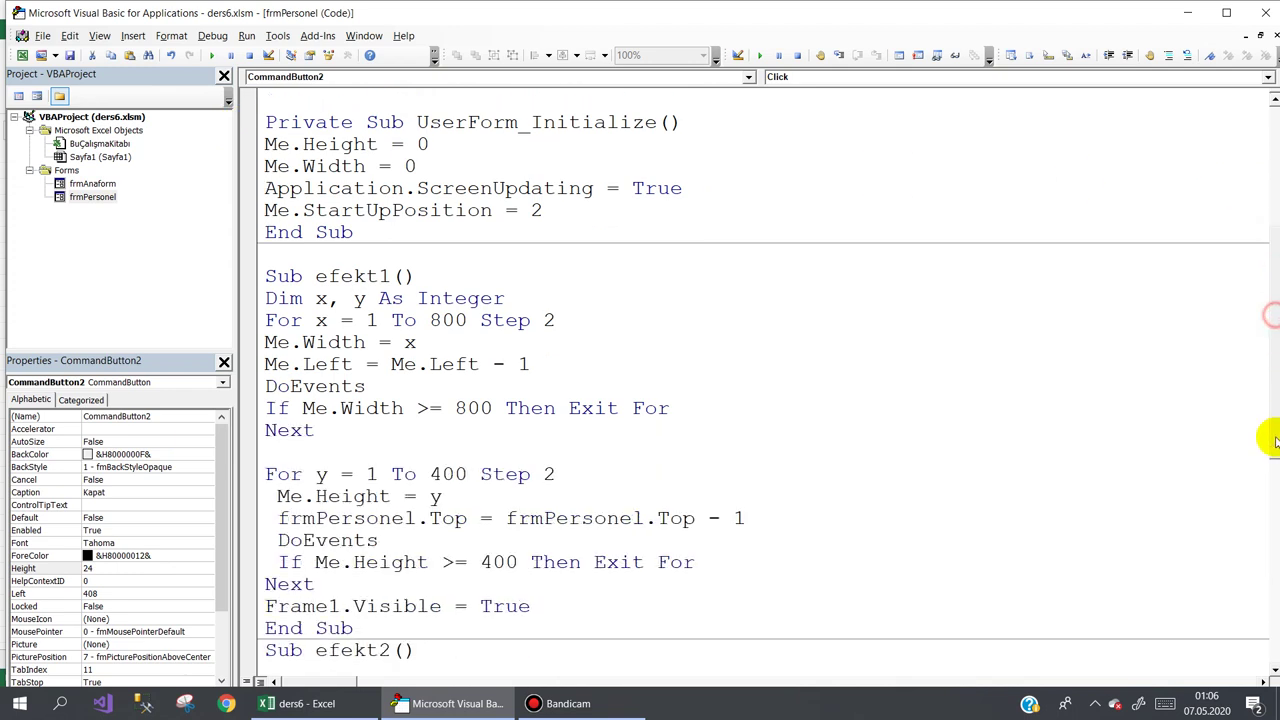
{"action": "scroll", "coordinate": [1270, 430], "scroll_direction": "down", "scroll_amount": 3}
{"action": "scroll", "coordinate": [1268, 530], "scroll_direction": "down", "scroll_amount": 2}
{"action": "scroll", "coordinate": [1265, 570], "scroll_direction": "down", "scroll_amount": 2}
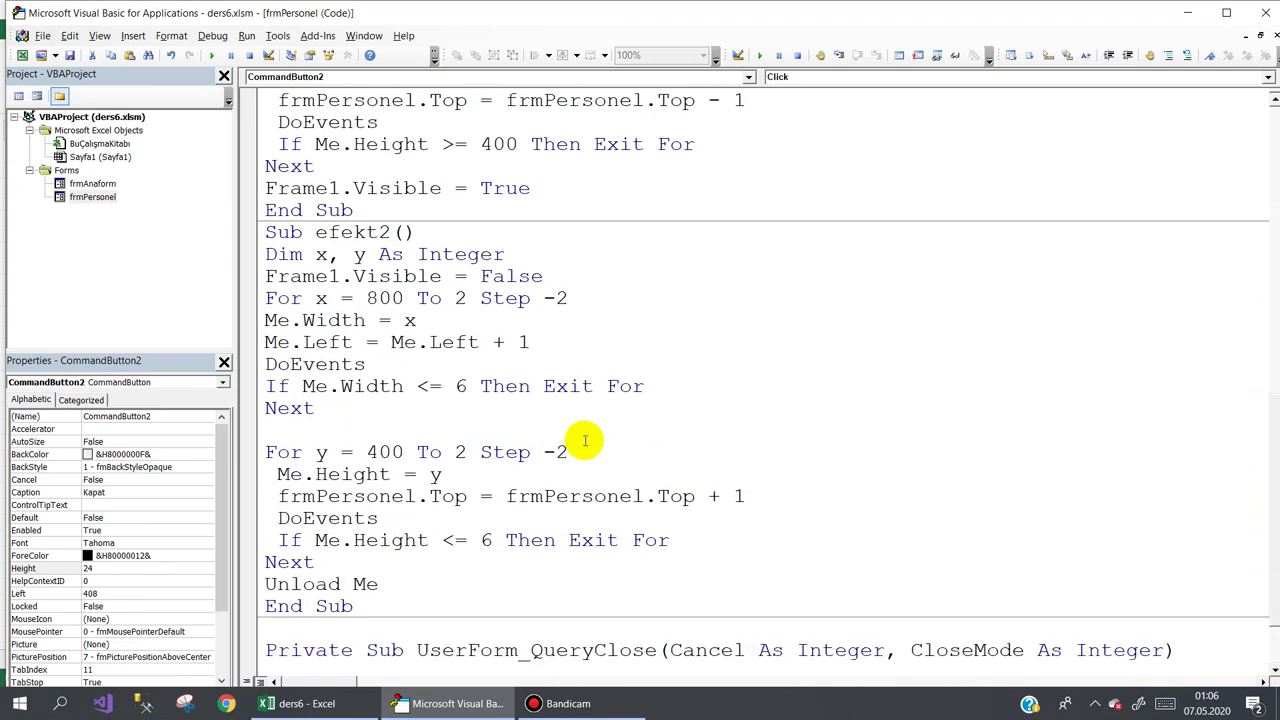
Set efekt2's width and height exit limits from 6 back to 2
{"action": "double_click", "coordinate": [460, 386]}
{"action": "type", "text": "2"}
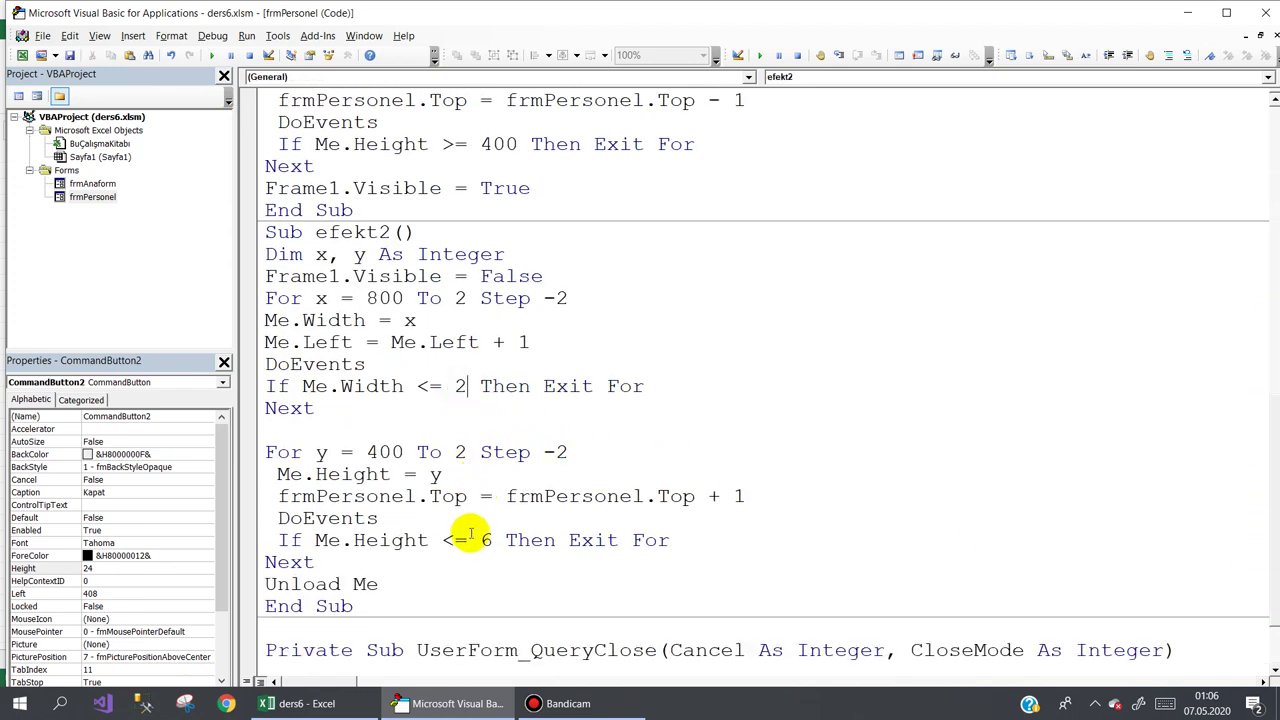
{"action": "double_click", "coordinate": [486, 540]}
{"action": "type", "text": "2"}
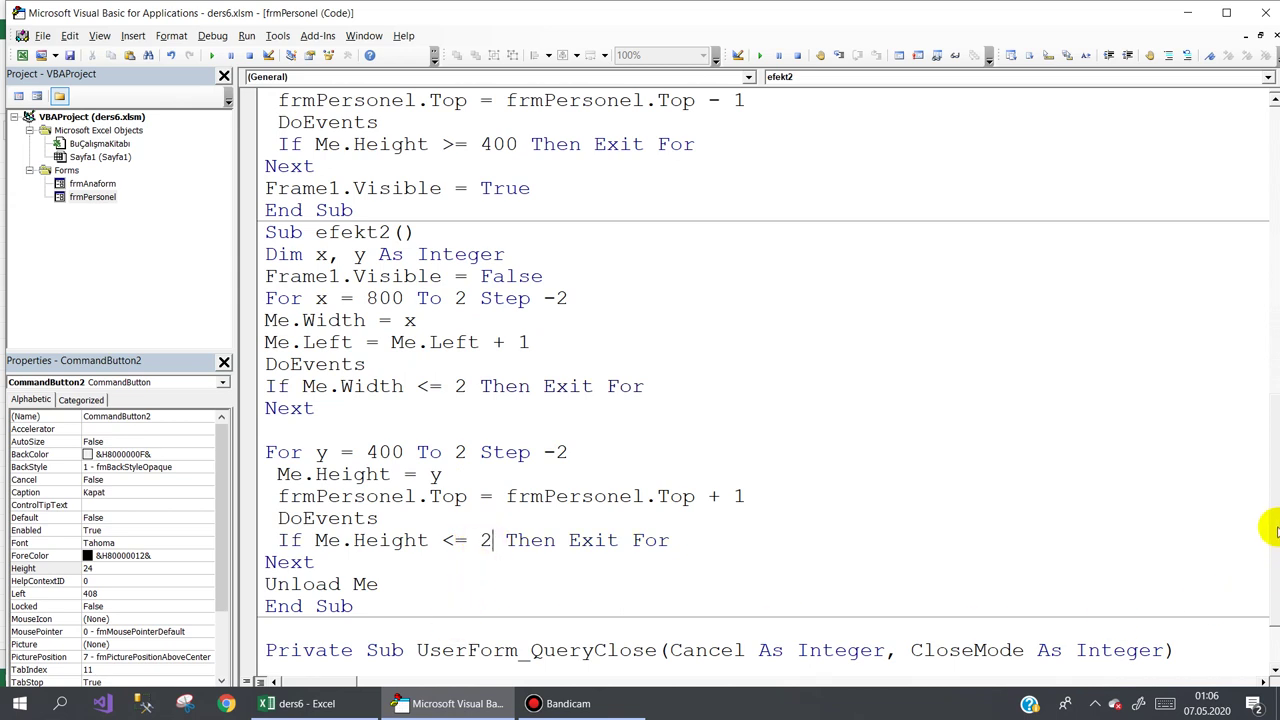
{"action": "scroll", "coordinate": [1258, 557], "scroll_direction": "down", "scroll_amount": 1}
{"action": "scroll", "coordinate": [1260, 600], "scroll_direction": "down", "scroll_amount": 1}
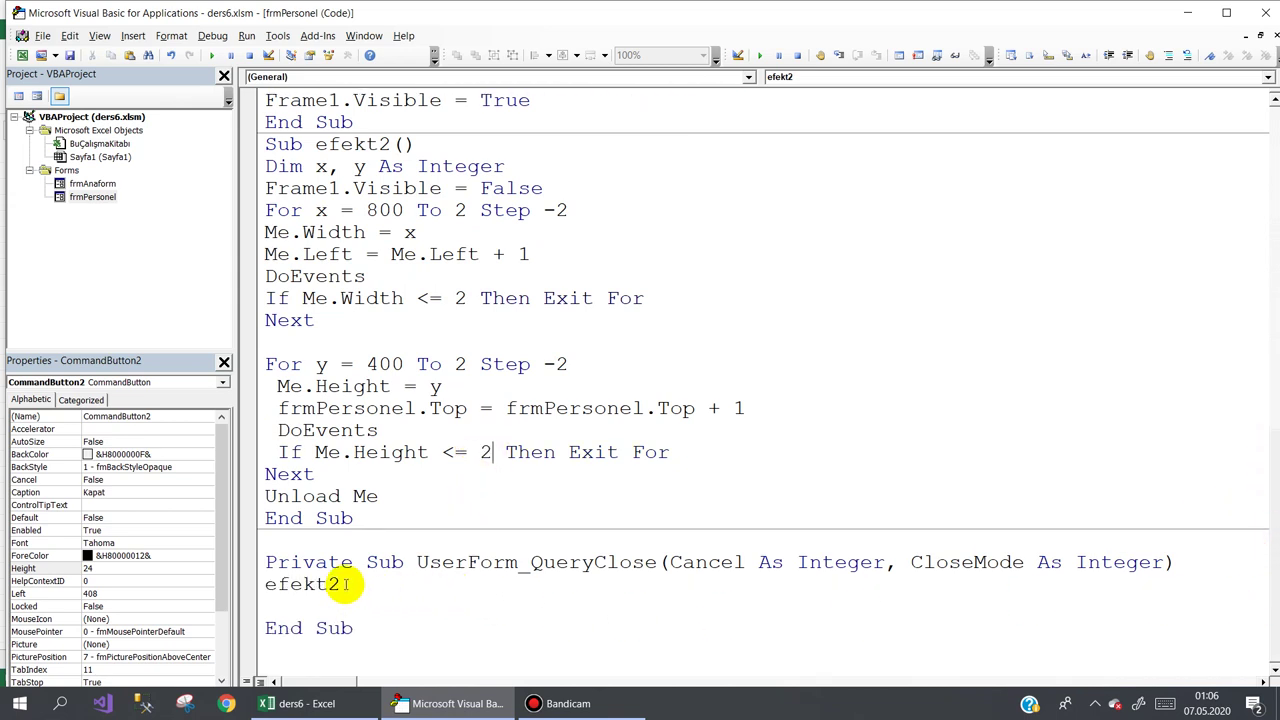
Replace the efekt2 call in UserForm_QueryClose with 'If CloseMode <> 1 Then Cancel = 1'
{"action": "left_click_drag", "start_coordinate": [342, 585], "coordinate": [230, 585]}
{"action": "key", "text": "Delete"}
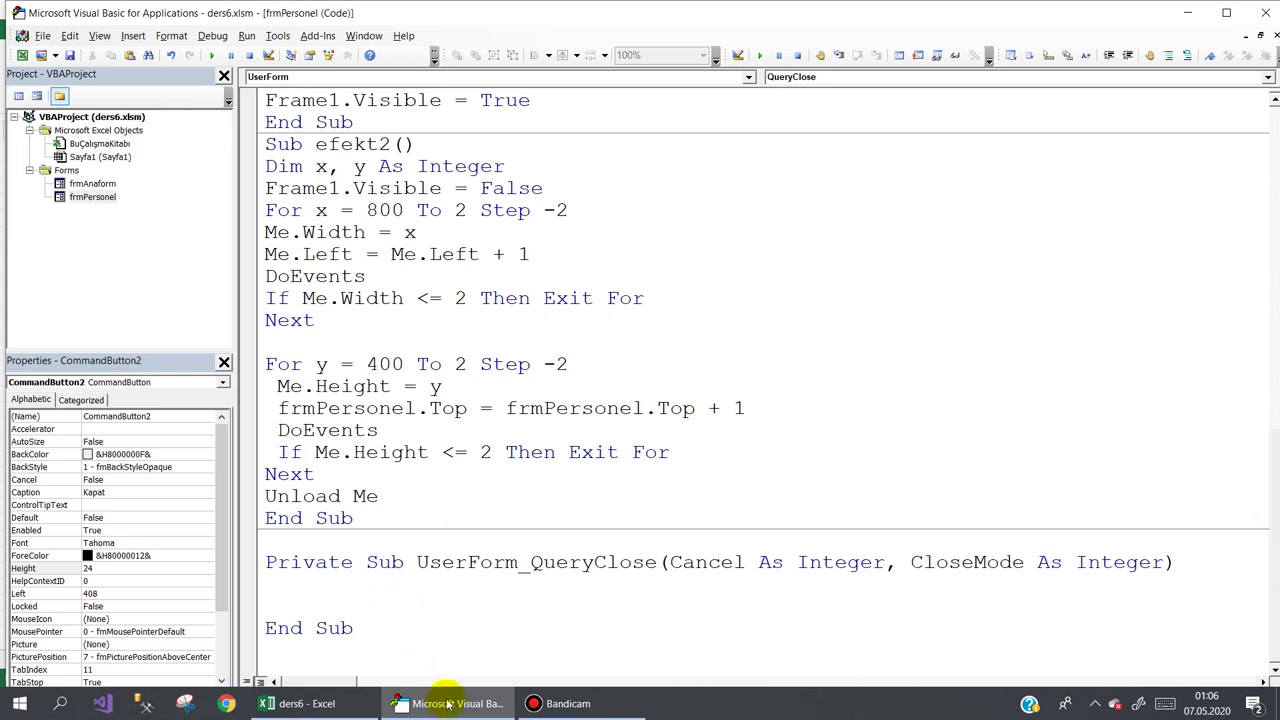
{"action": "mouse_move", "coordinate": [388, 708]}
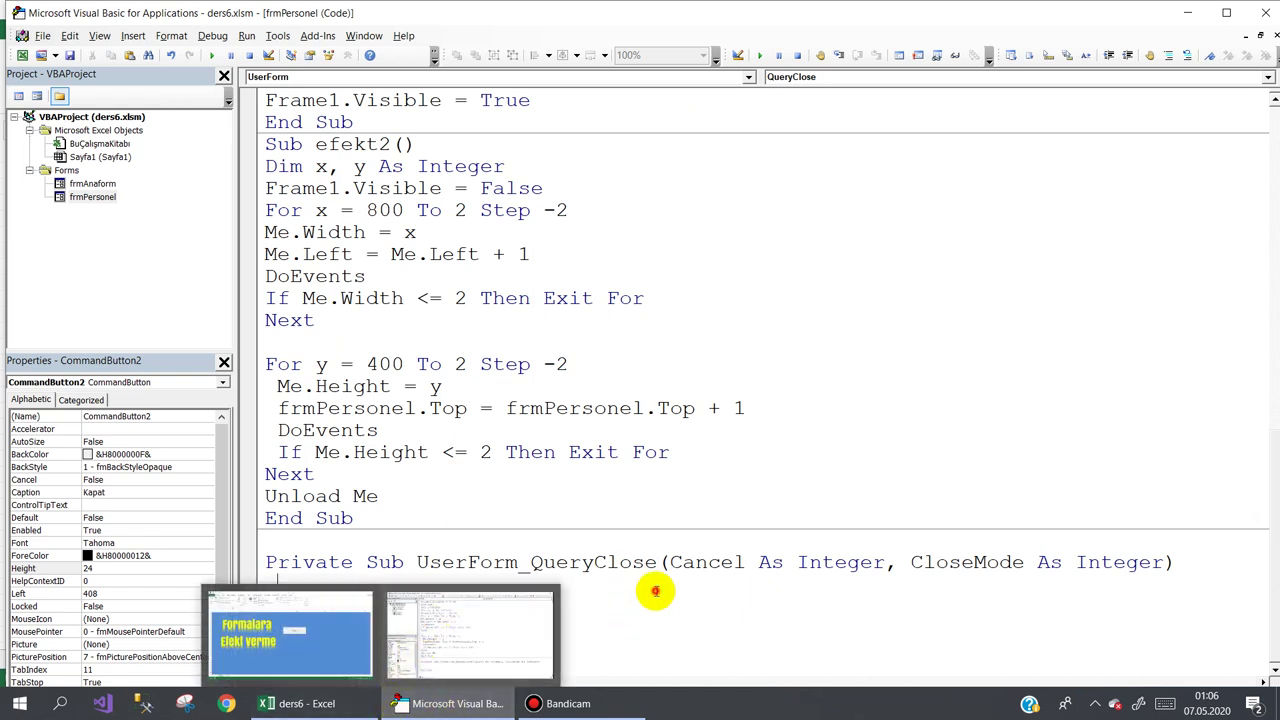
{"action": "left_click", "coordinate": [602, 496]}
{"action": "left_click", "coordinate": [288, 594]}
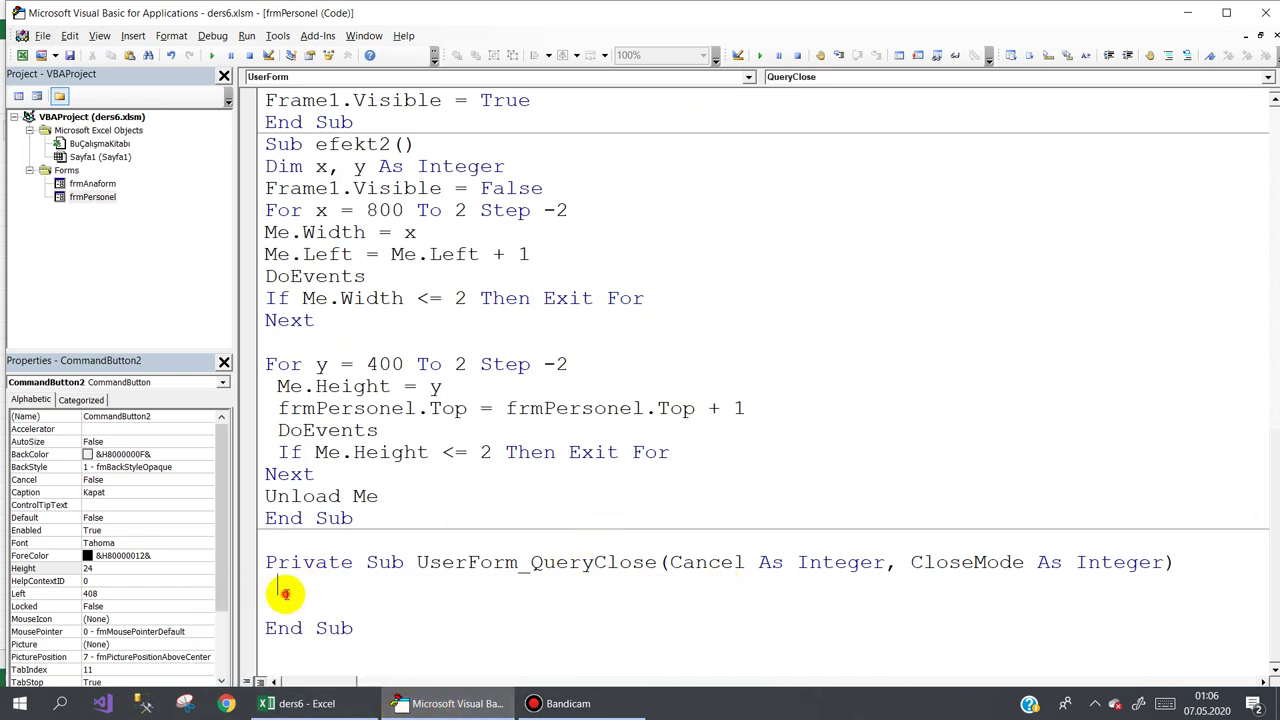
{"action": "type", "text": "if"}
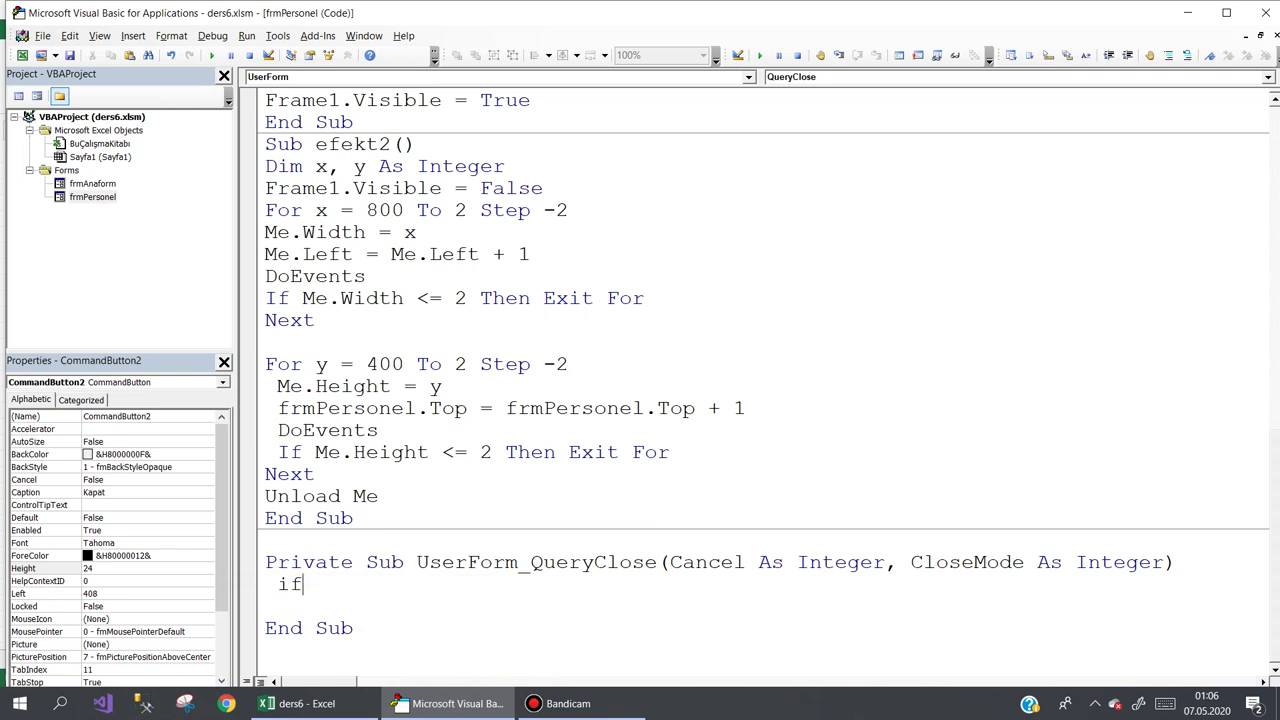
{"action": "type", "text": " Close"}
{"action": "key", "text": "ctrl+space"}
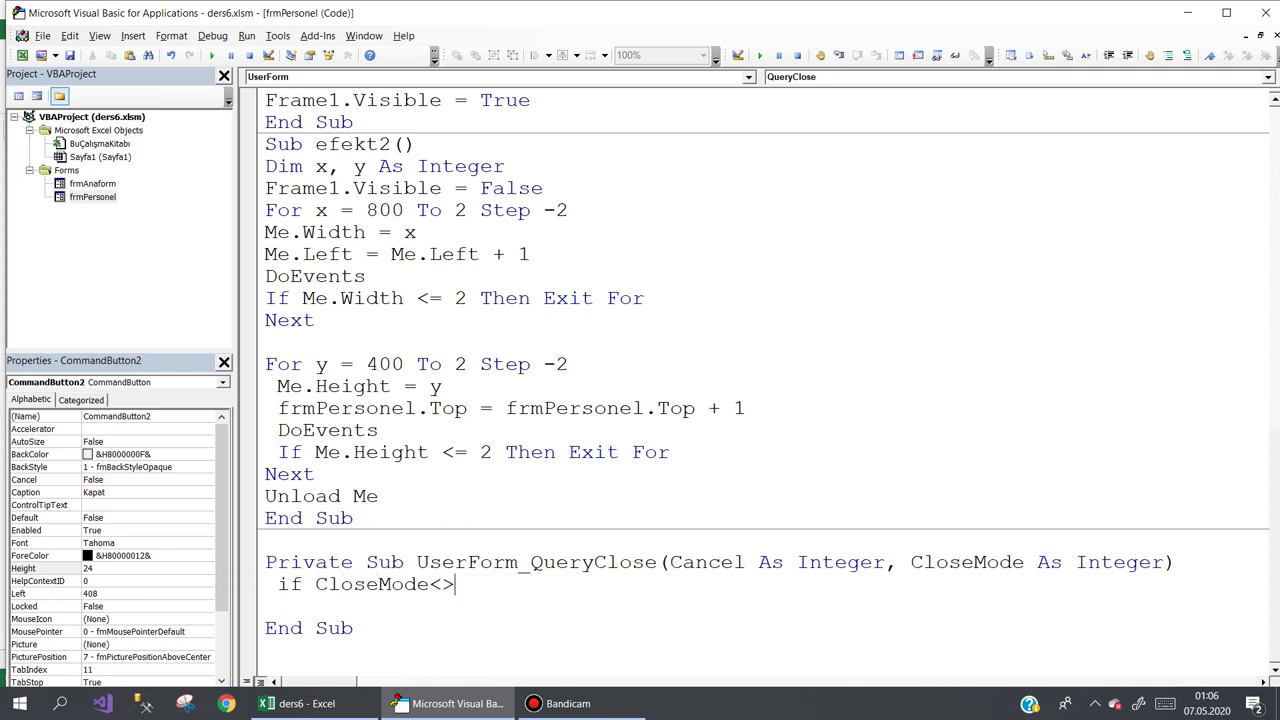
{"action": "type", "text": "then canc"}
{"action": "key", "text": "ctrl+space"}
{"action": "key", "text": "Return"}
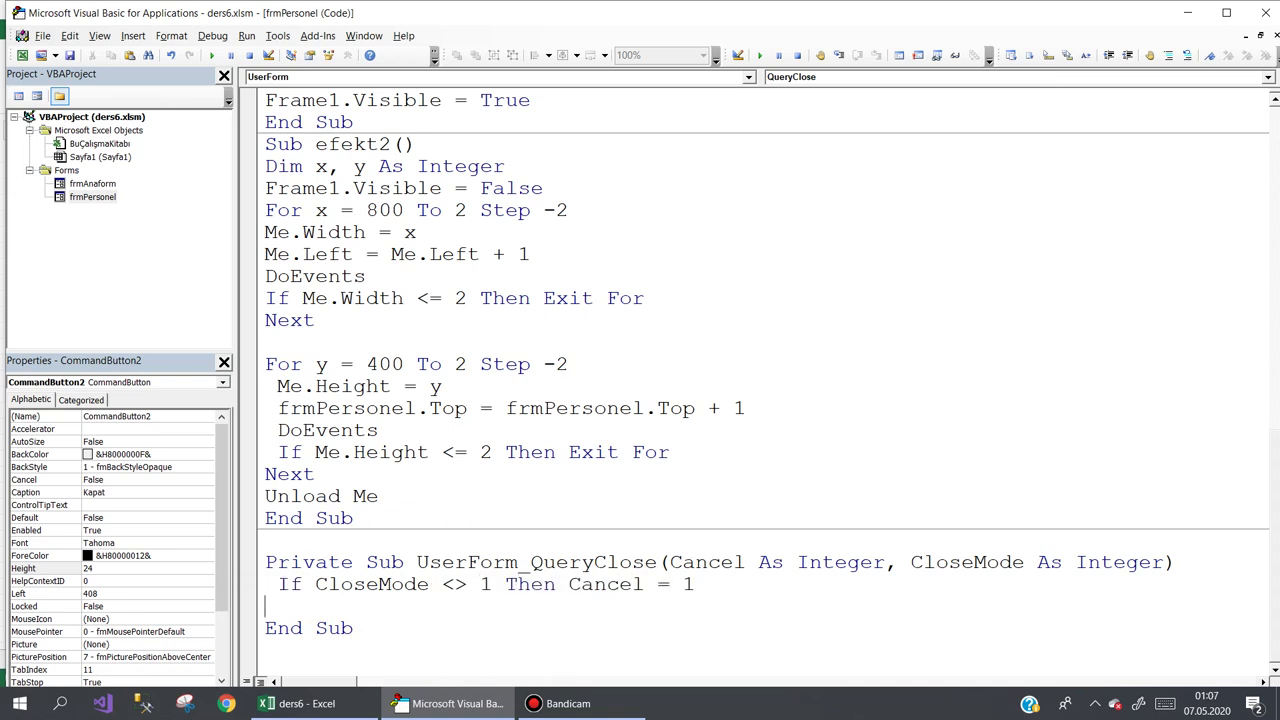
In Excel, open Personel Kayıt from Ana Form and close it with Kapat, twice
{"action": "left_click", "coordinate": [325, 705]}
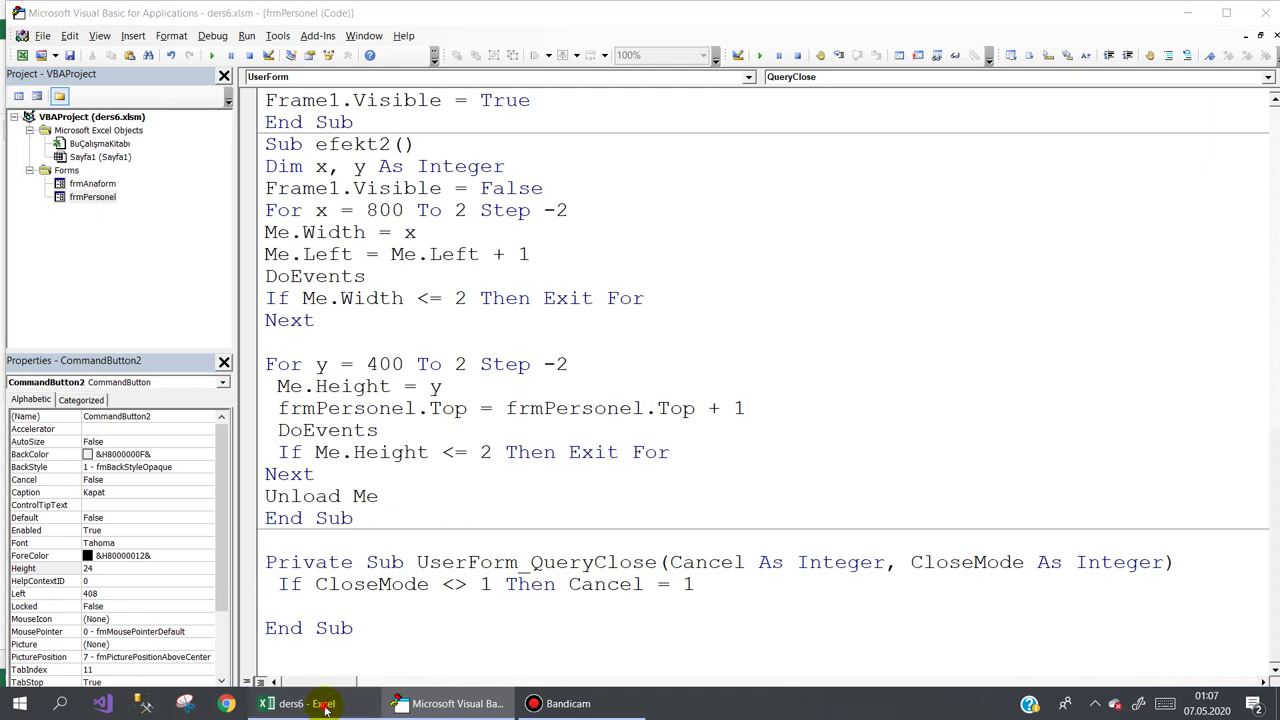
{"action": "left_click", "coordinate": [651, 309]}
{"action": "left_click", "coordinate": [248, 117]}
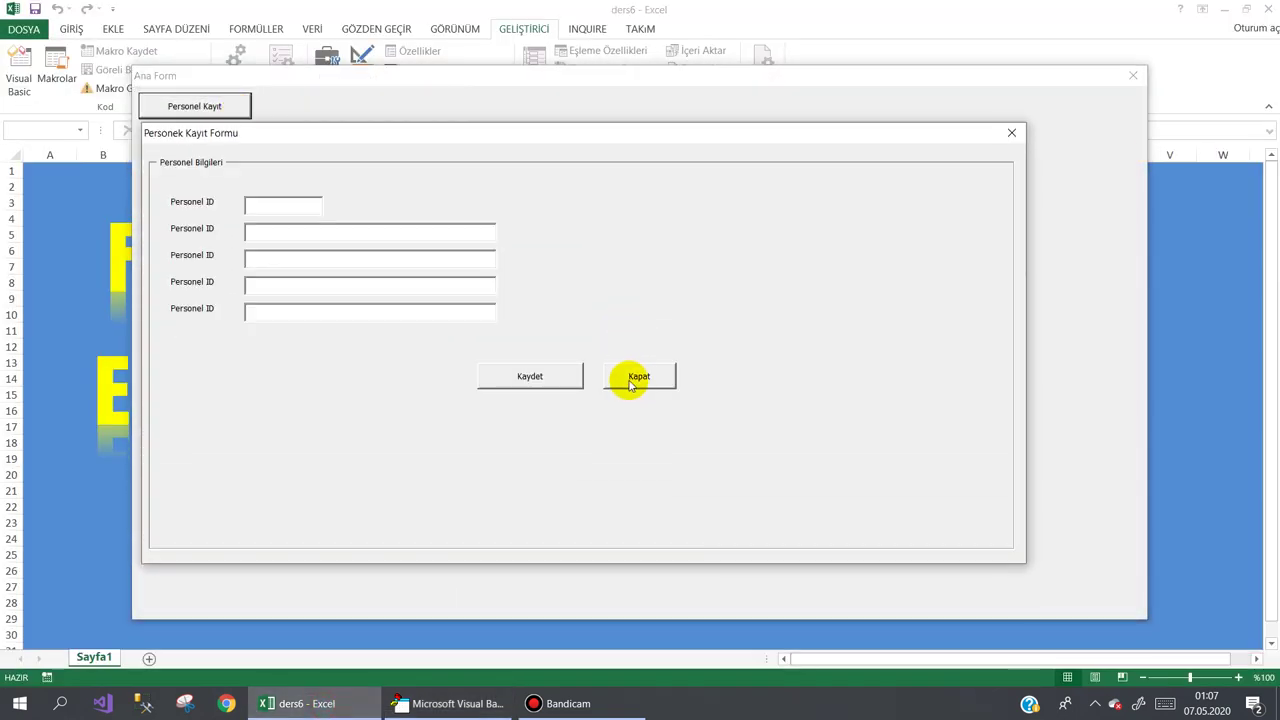
{"action": "left_click", "coordinate": [629, 376]}
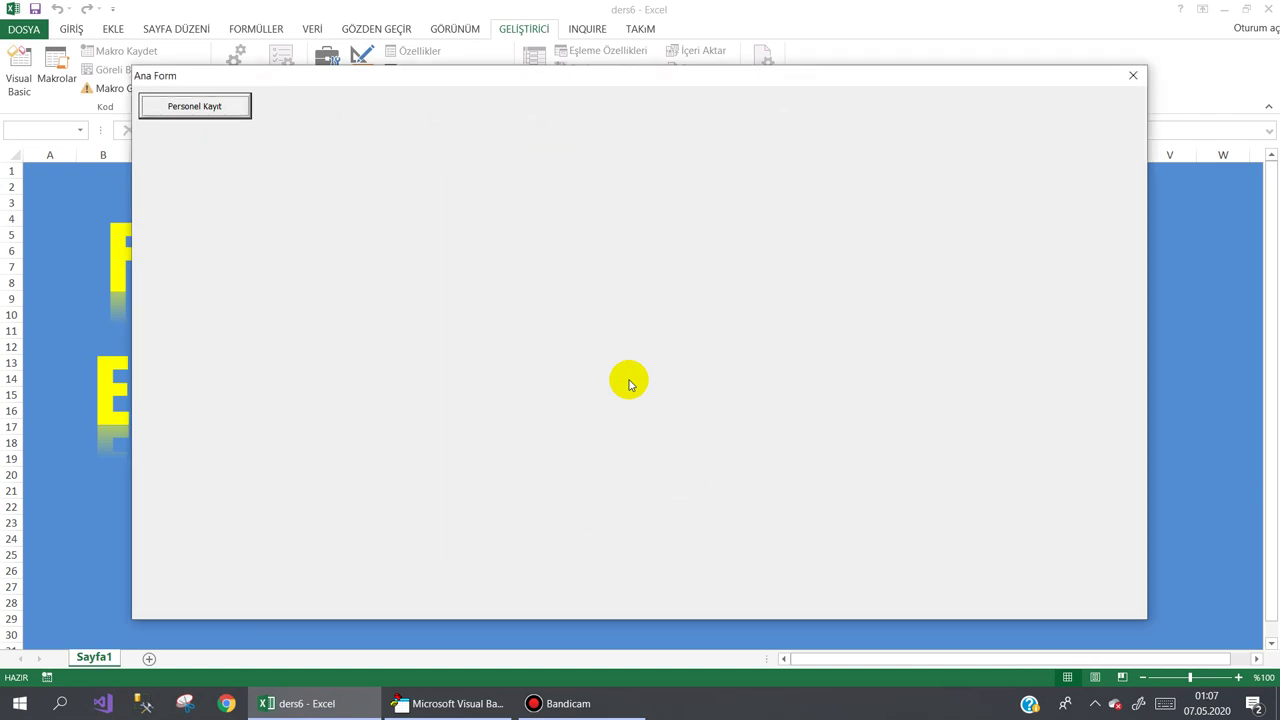
{"action": "left_click", "coordinate": [216, 115]}
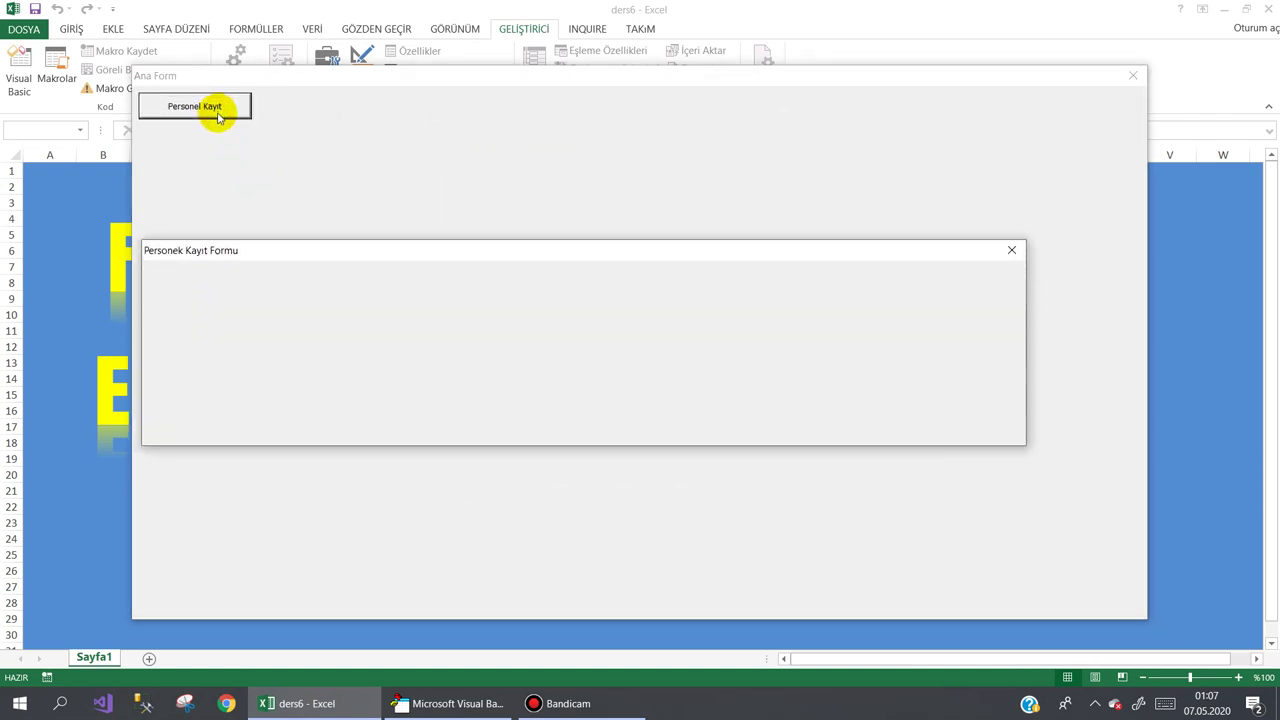
{"action": "left_click", "coordinate": [634, 380]}
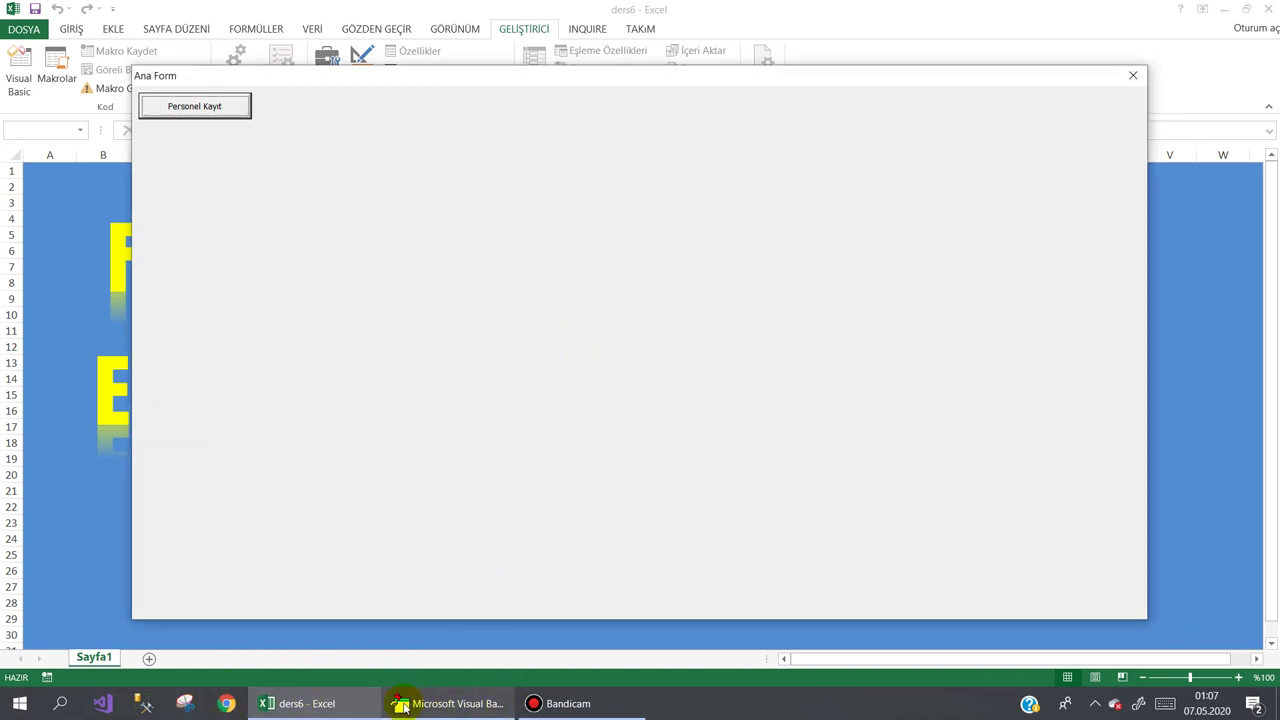
Bring up Bandicam's main window with its Videolar list and nudge it slightly up-right
{"action": "left_click", "coordinate": [537, 704]}
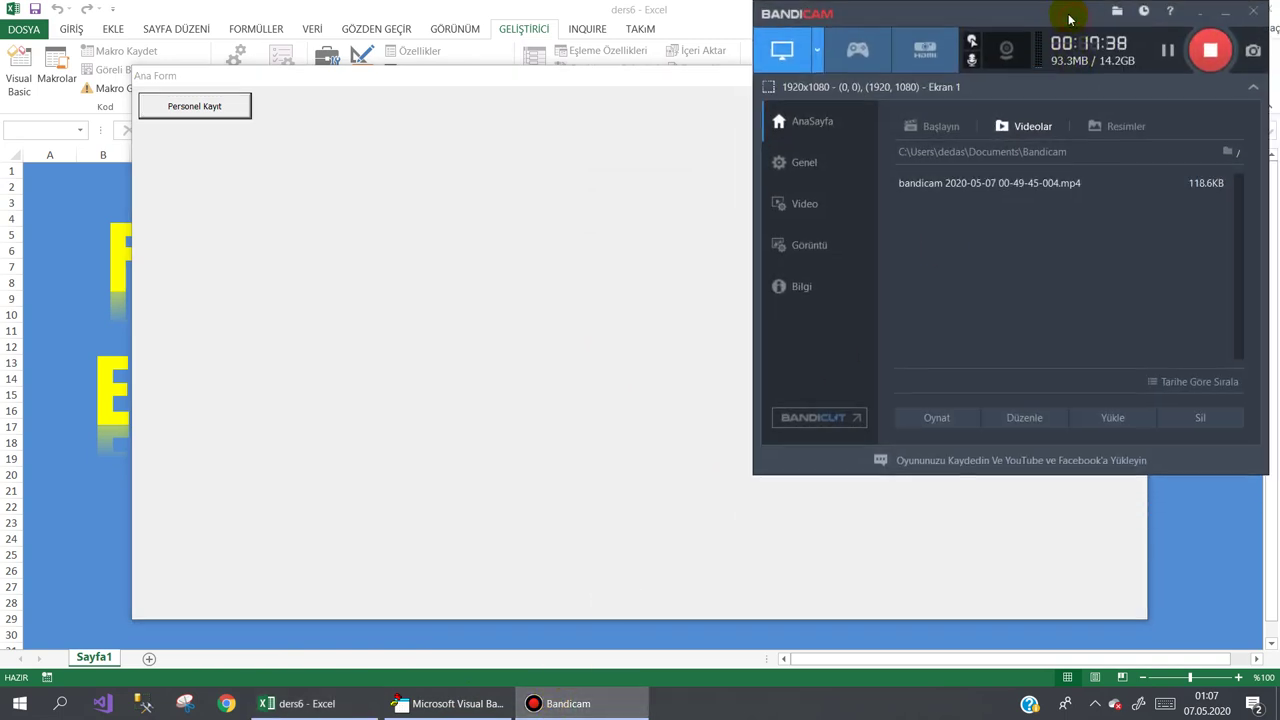
{"action": "left_click_drag", "start_coordinate": [1077, 24], "coordinate": [1082, 19]}
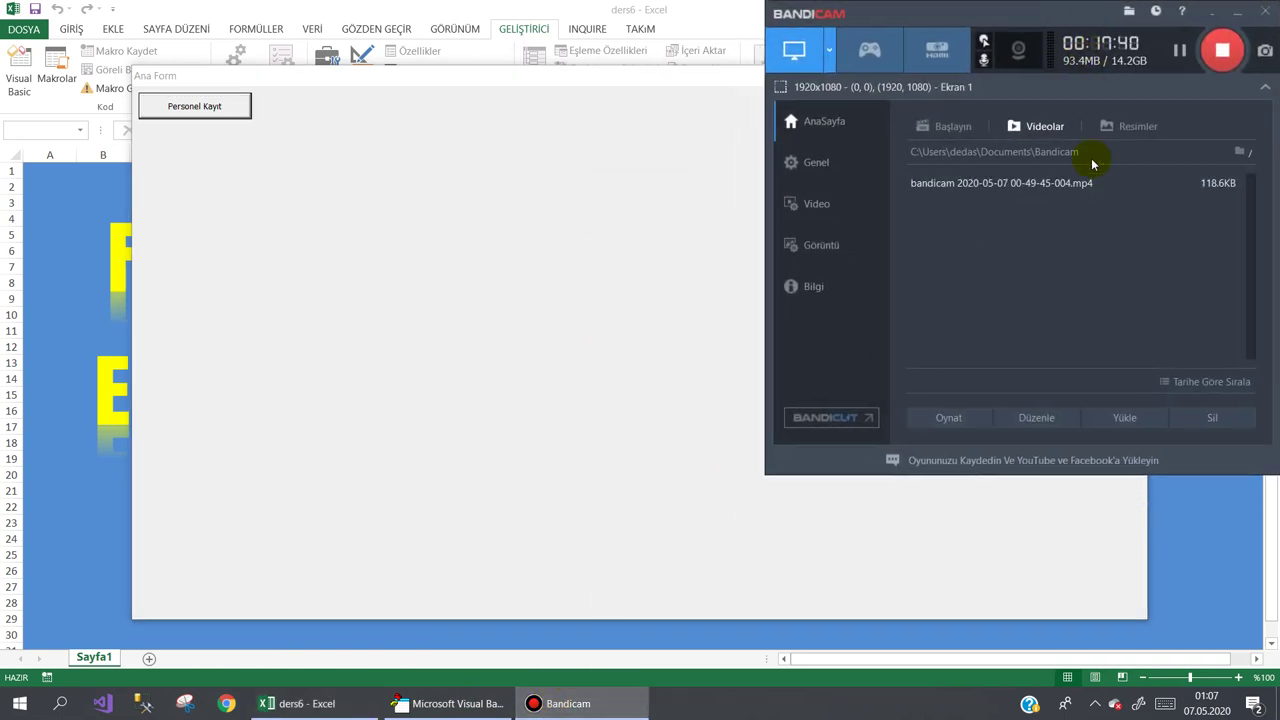